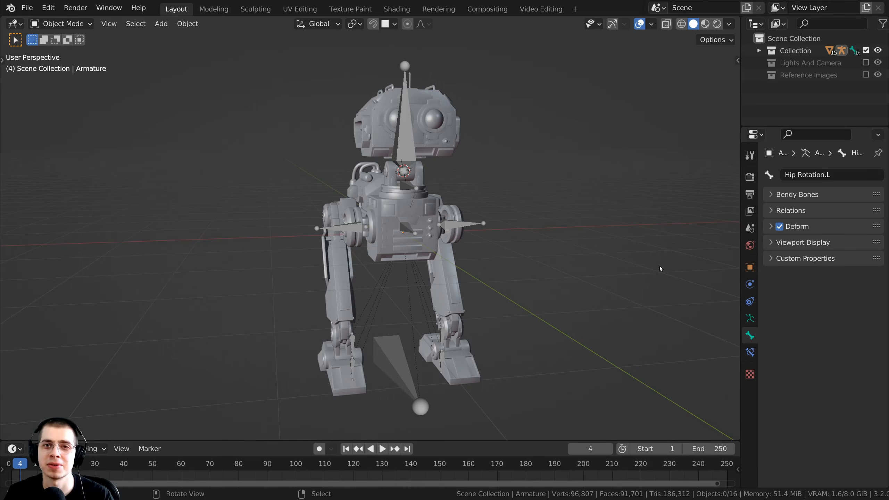
Orbit to face the robot and bring up the Shift+A Add > Mesh primitives submenu.
middle_drag(660, 265, 481, 221)
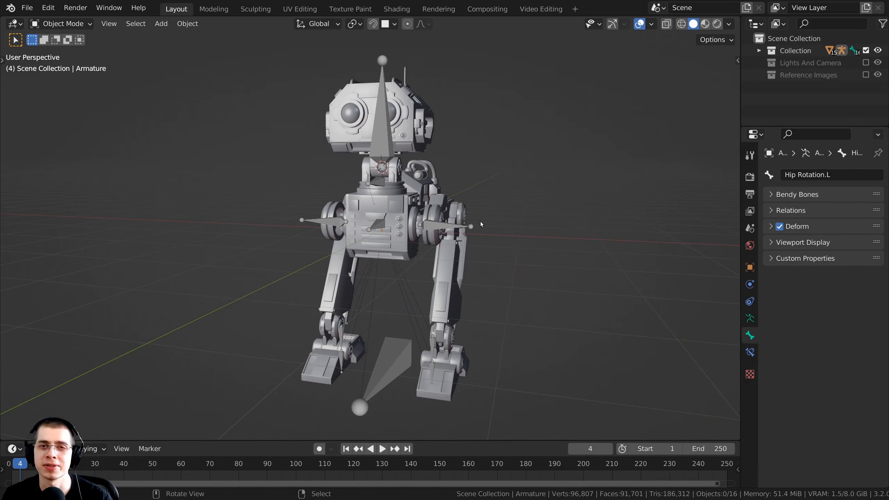
middle_drag(481, 222, 345, 145)
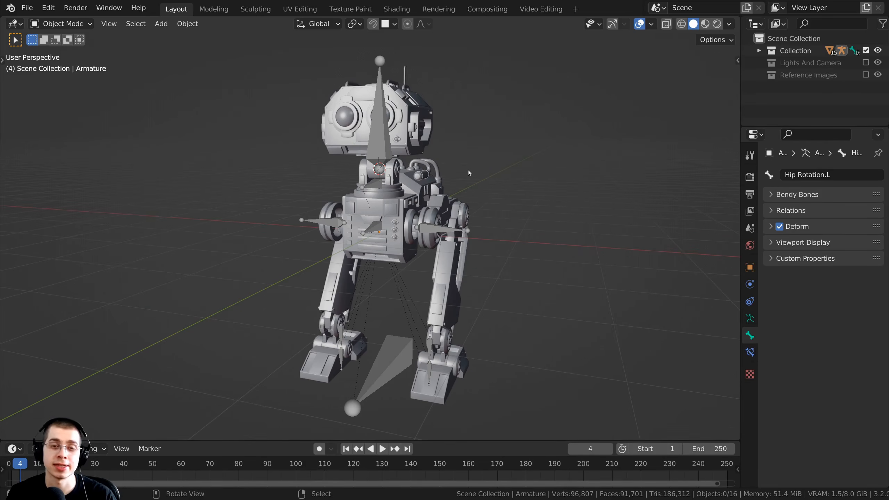
middle_drag(469, 173, 476, 183)
middle_drag(474, 136, 345, 163)
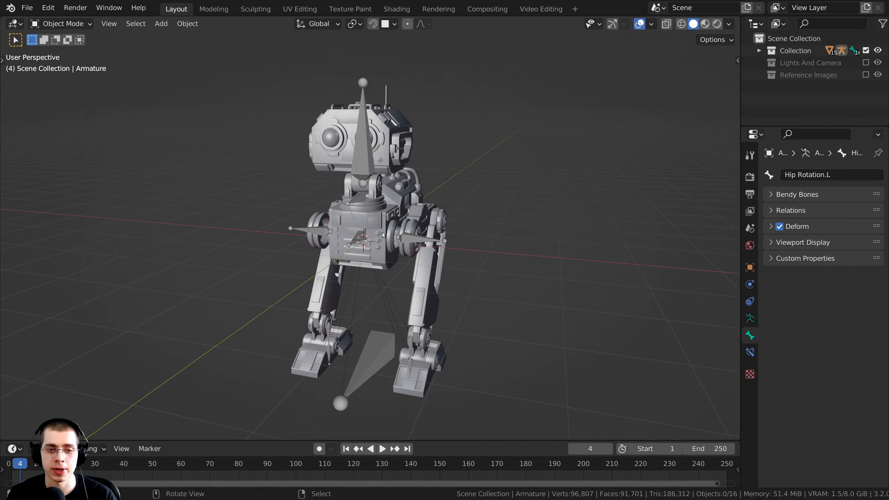
key(shift+a)
mouse_move(387, 130)
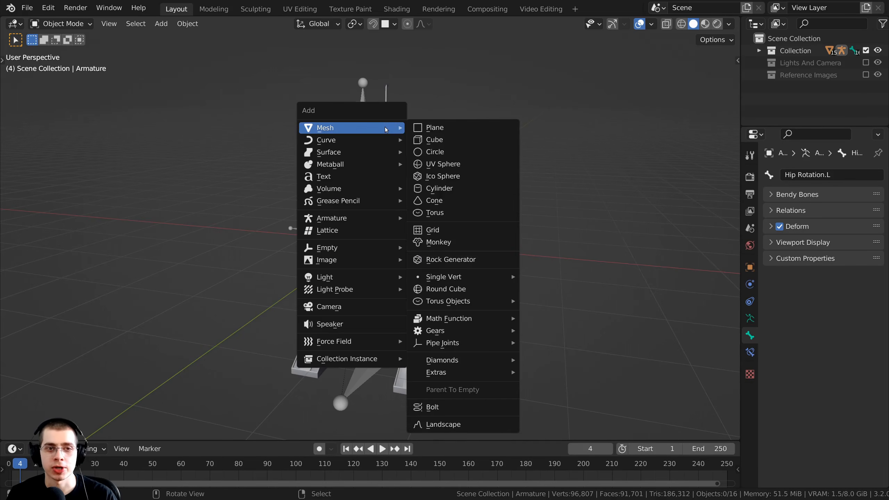
Add a plane and scale it up to 21.832 as a ground floor under the robot.
click(445, 128)
scroll(416, 169, down, 6)
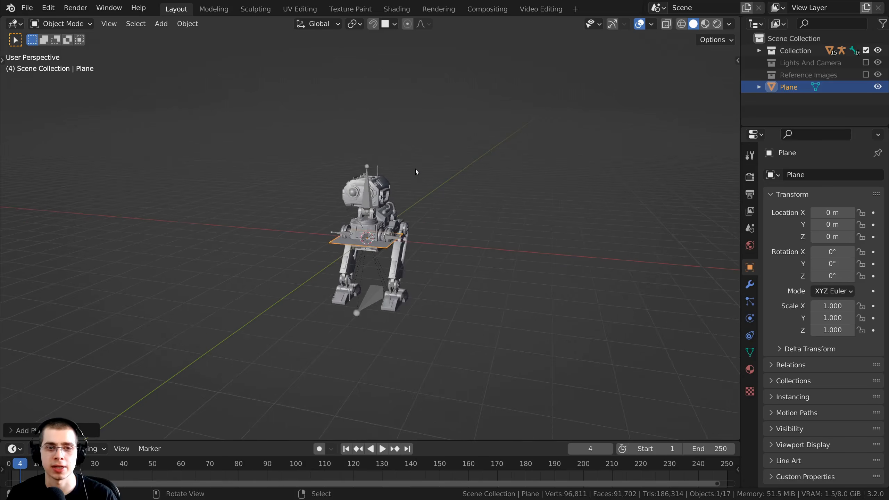
key(s)
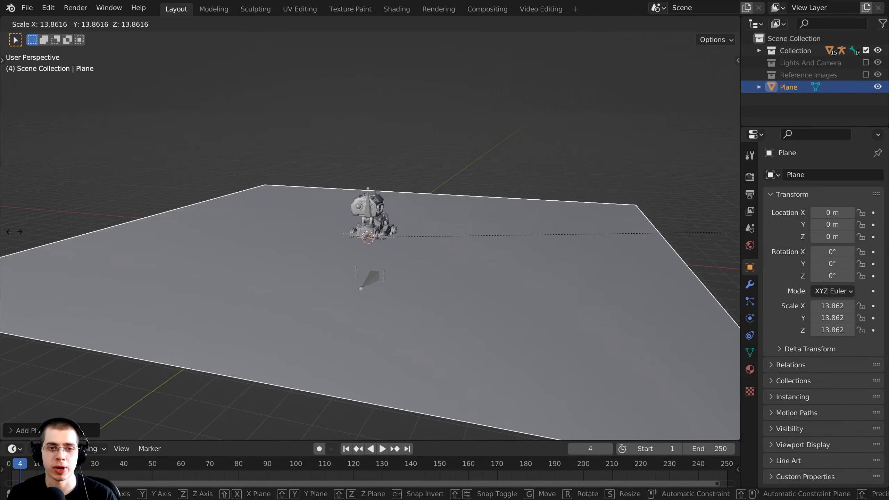
click(469, 232)
key(s)
click(526, 234)
middle_drag(526, 234, 491, 258)
key(s)
click(494, 257)
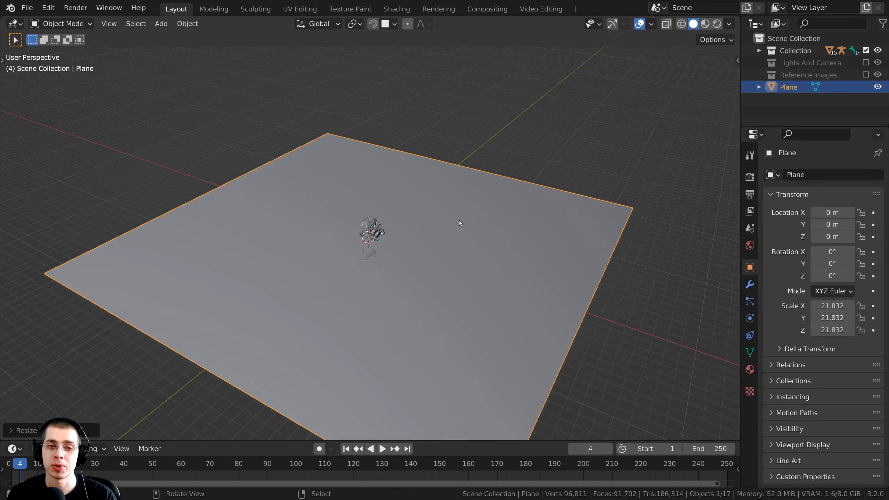
In Edit Mode, cut two edge loops near the plane's back and left edges.
key(Tab)
middle_drag(459, 220, 345, 223)
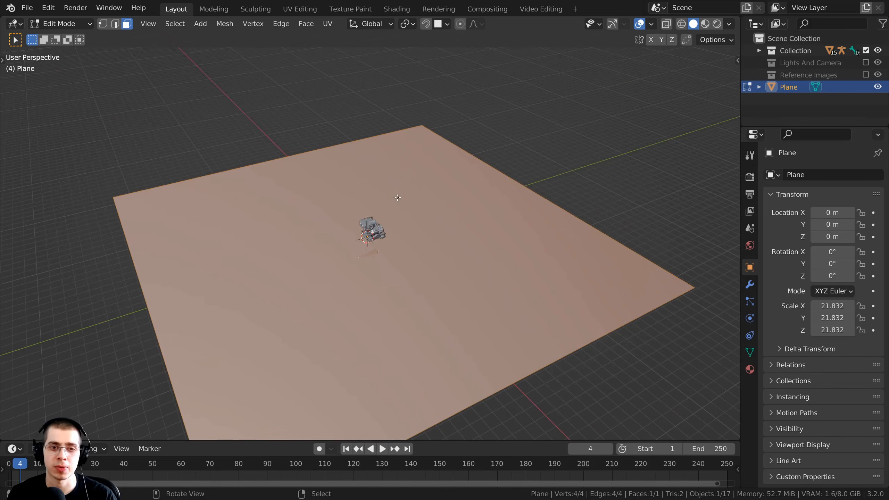
middle_drag(397, 197, 403, 217)
scroll(360, 161, up, 2)
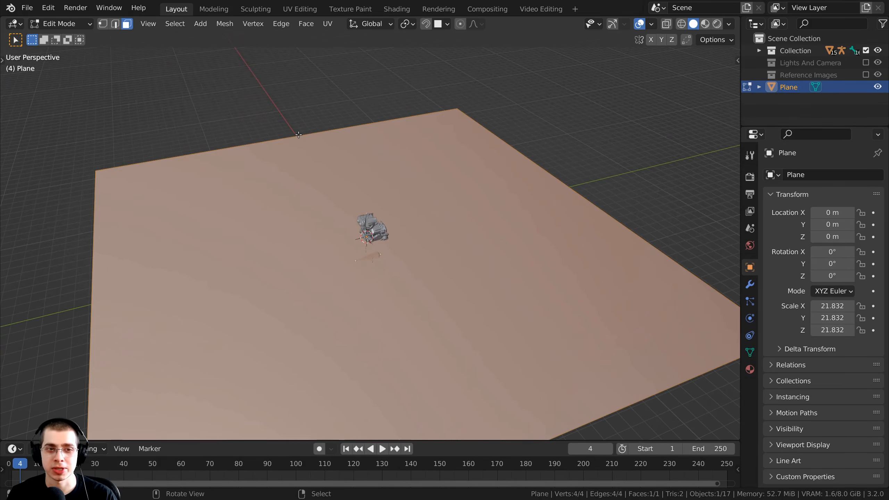
key(ctrl+r)
click(299, 137)
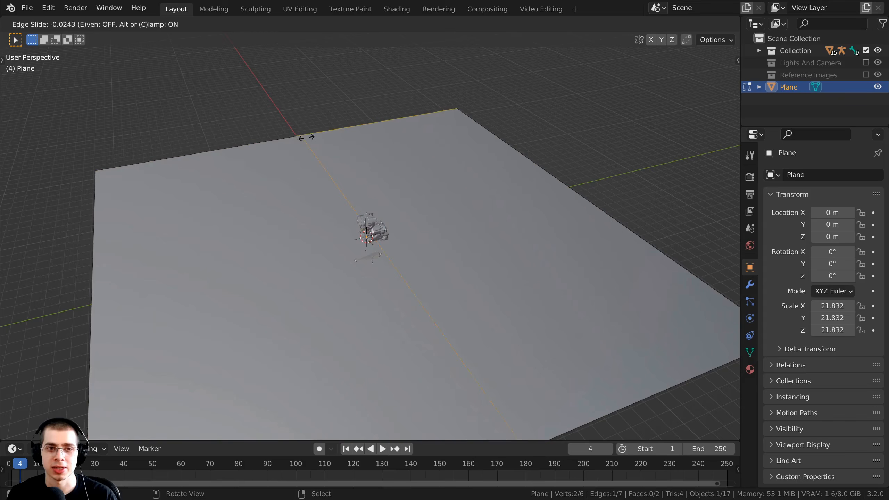
click(397, 128)
middle_drag(397, 128, 371, 102)
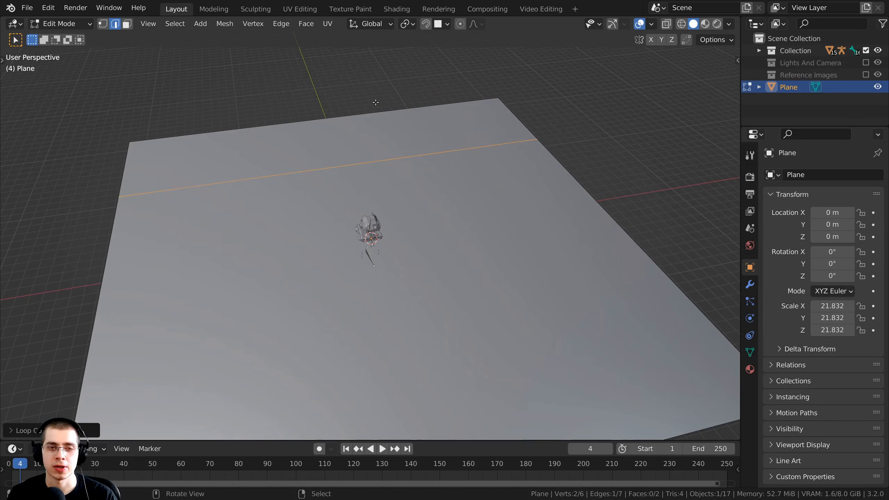
key(ctrl+r)
click(349, 121)
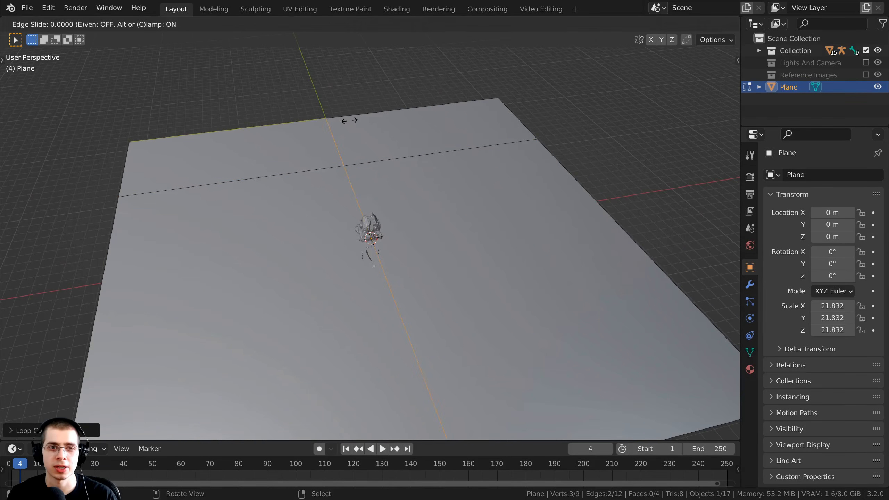
click(237, 141)
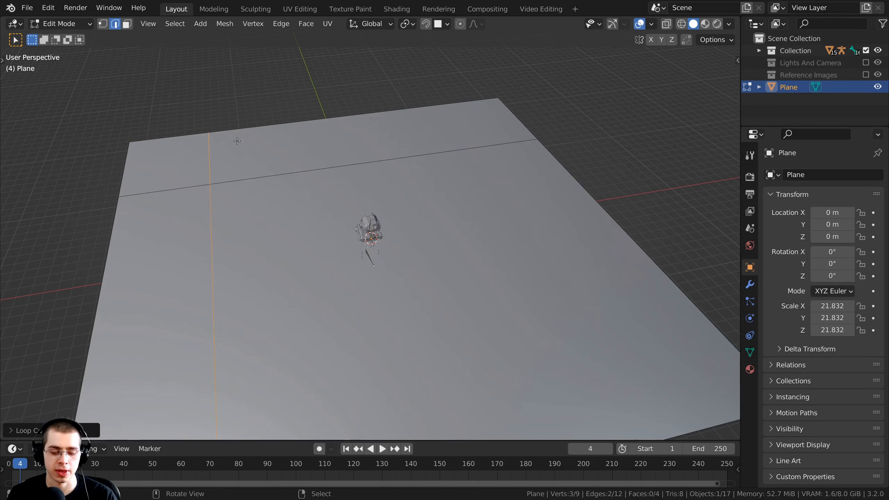
In vertex mode, select the back-edge, left-edge and front-left corner vertices.
shift+middle_drag(338, 158, 360, 149)
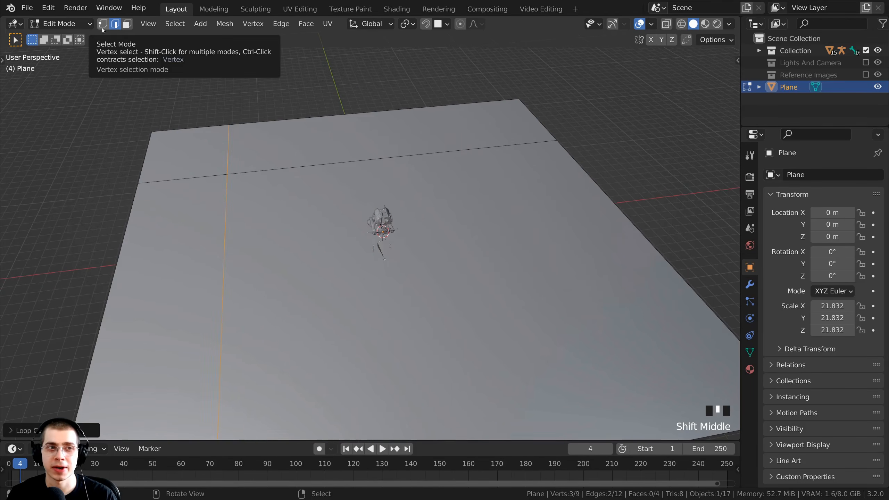
click(102, 28)
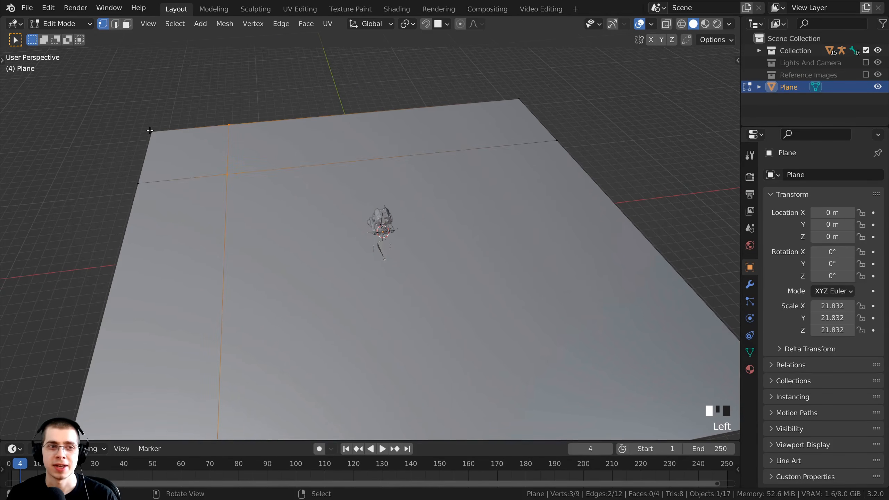
scroll(184, 131, down, 2)
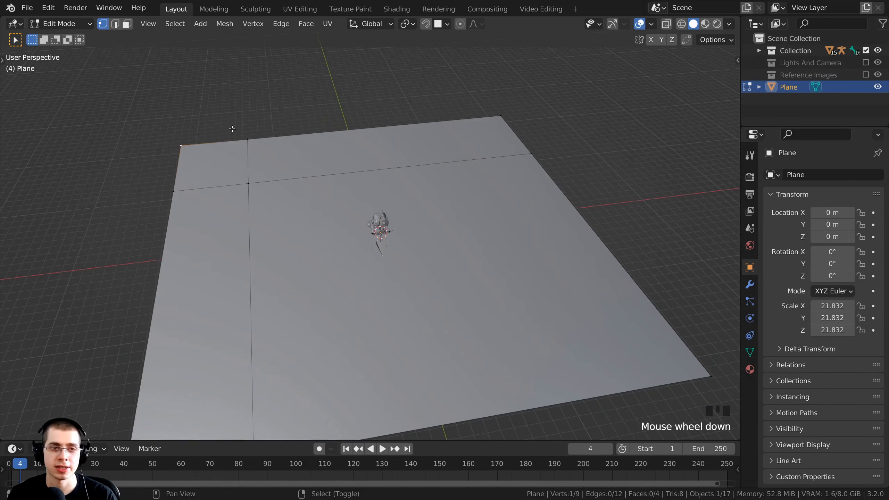
shift+right_click(250, 136)
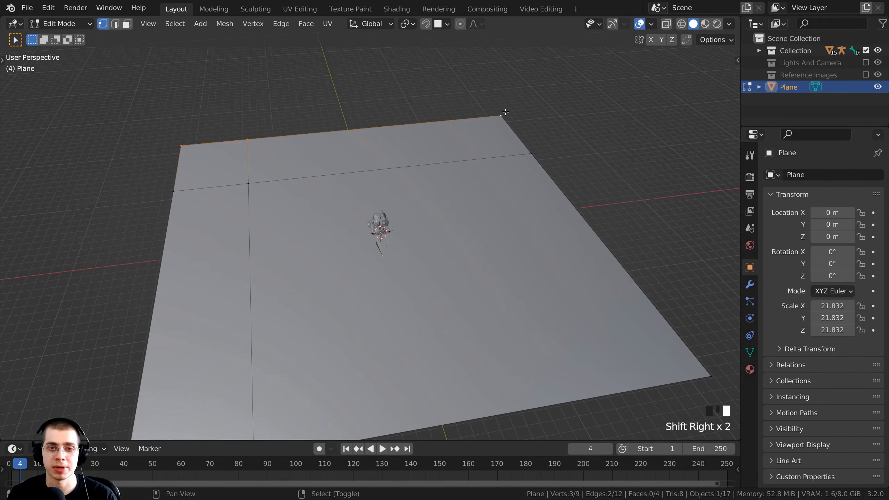
shift+right_click(176, 192)
scroll(179, 356, down, 2)
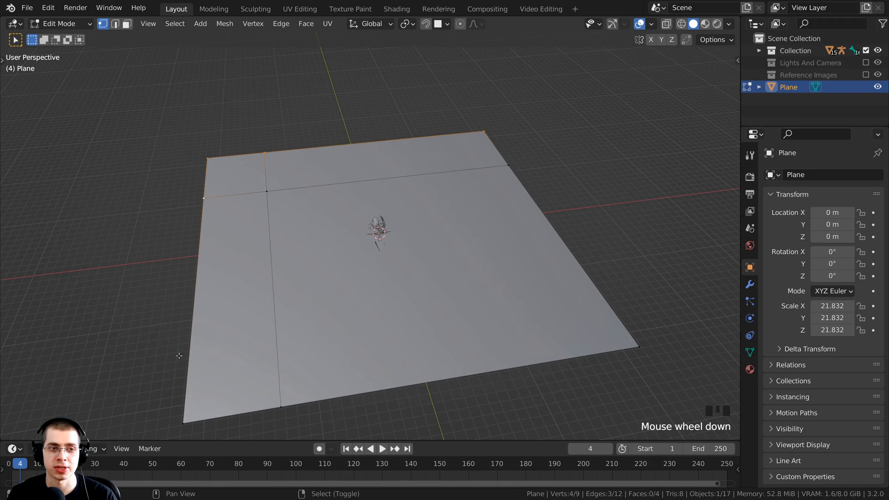
shift+right_click(180, 422)
middle_drag(242, 332, 225, 313)
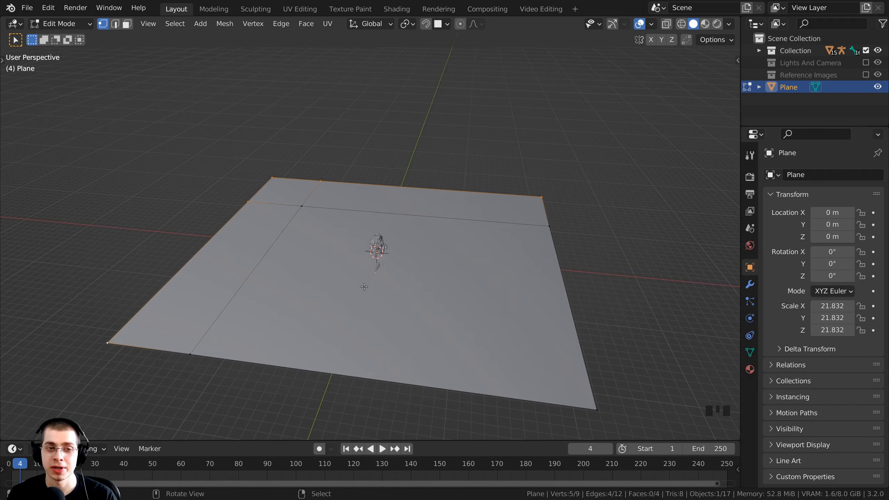
Extrude the selected back and left edges upward into walls.
key(e)
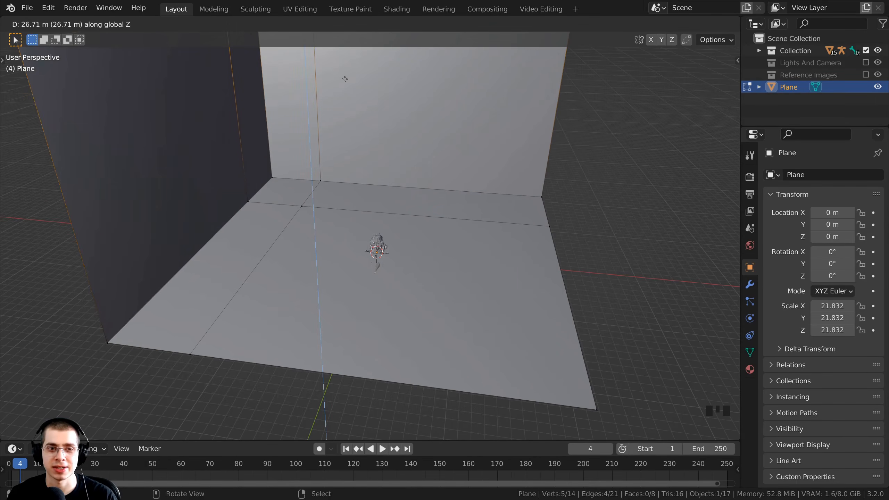
click(346, 79)
middle_drag(348, 79, 383, 193)
scroll(423, 193, down, 2)
Back in Object Mode, add a level-2 Subdivision modifier to round the backdrop.
key(Tab)
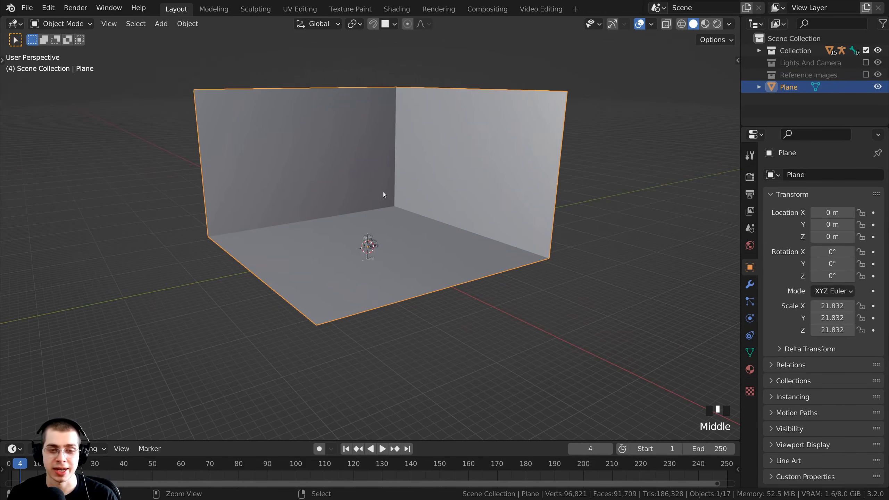
key(ctrl+2)
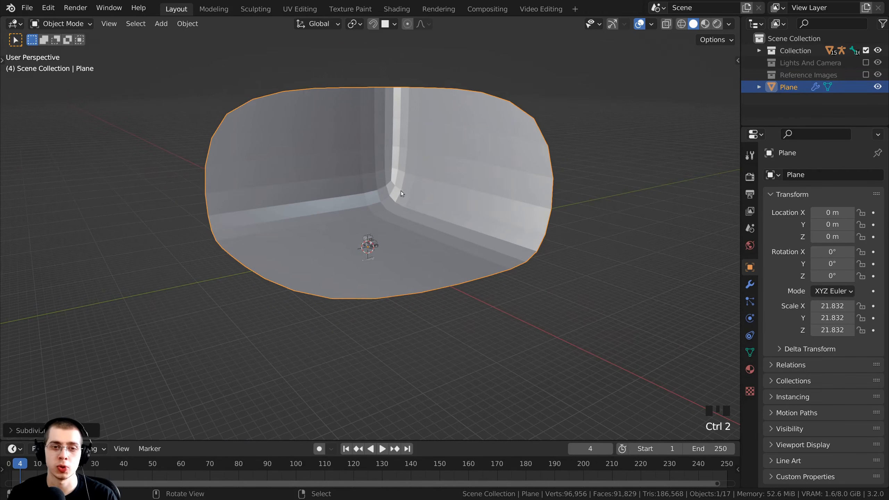
middle_drag(401, 191, 466, 195)
click(750, 284)
drag(742, 280, 623, 226)
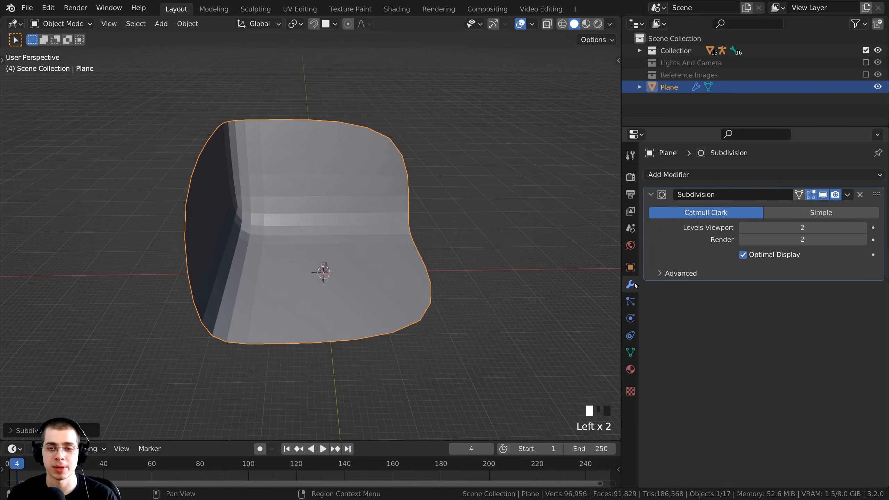
middle_drag(343, 288, 239, 277)
scroll(239, 277, up, 2)
scroll(207, 184, up, 2)
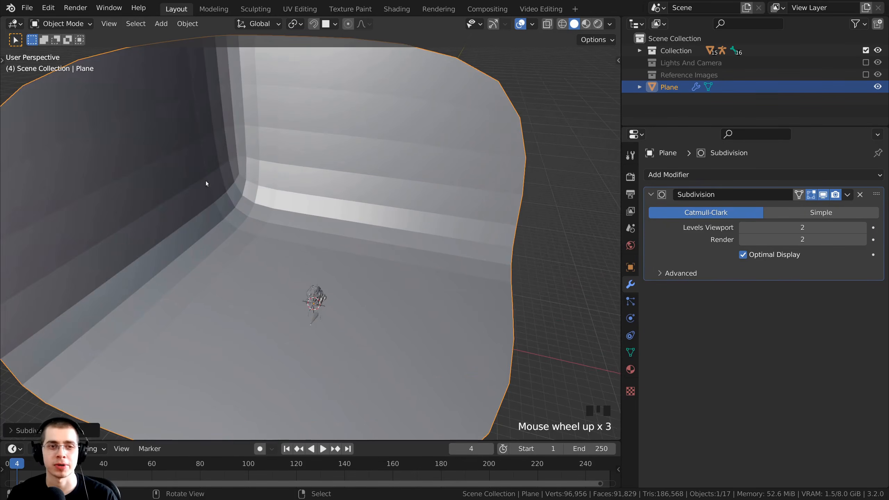
scroll(310, 167, down, 2)
middle_drag(311, 167, 263, 185)
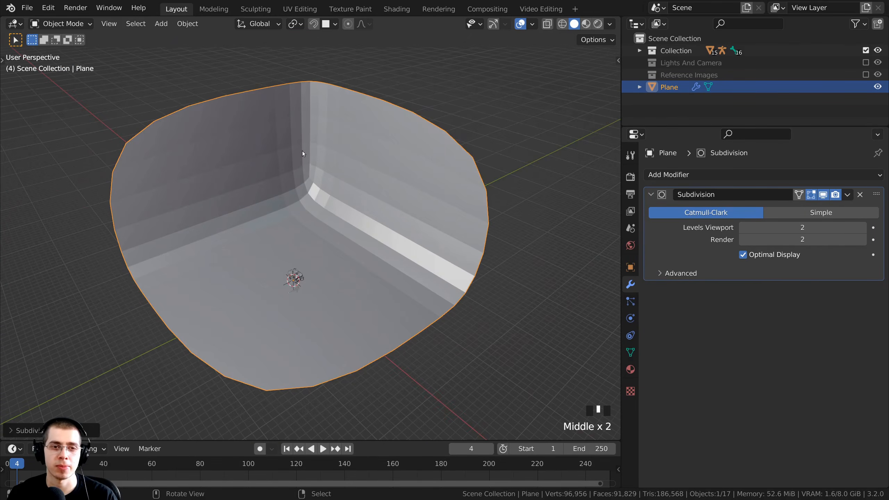
Apply Shade Smooth to the backdrop.
key(w)
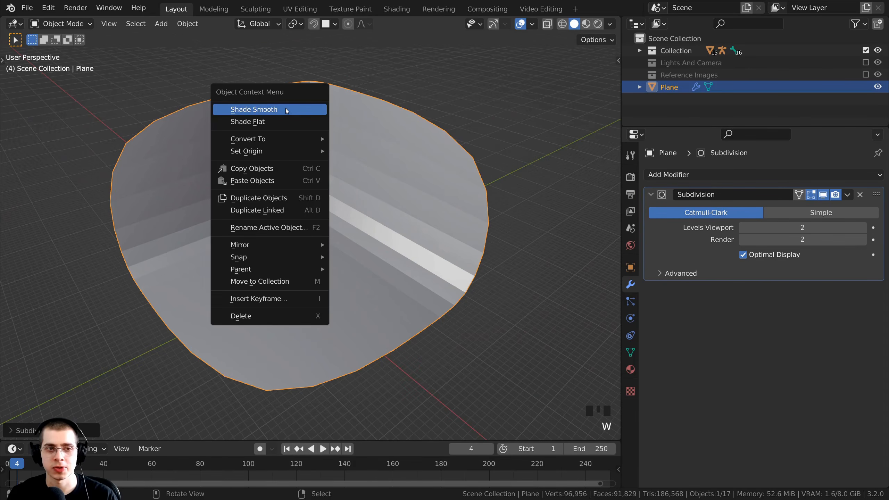
click(281, 112)
scroll(447, 338, down, 1)
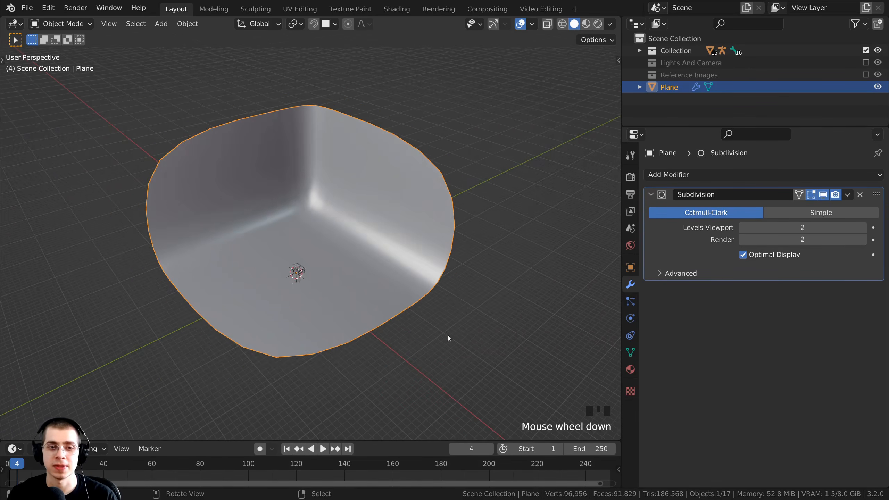
scroll(541, 297, up, 1)
Scale the backdrop down slightly and inspect it around the robot.
key(s)
click(473, 306)
middle_drag(428, 305, 471, 258)
shift+middle_drag(470, 257, 290, 174)
middle_drag(372, 174, 383, 218)
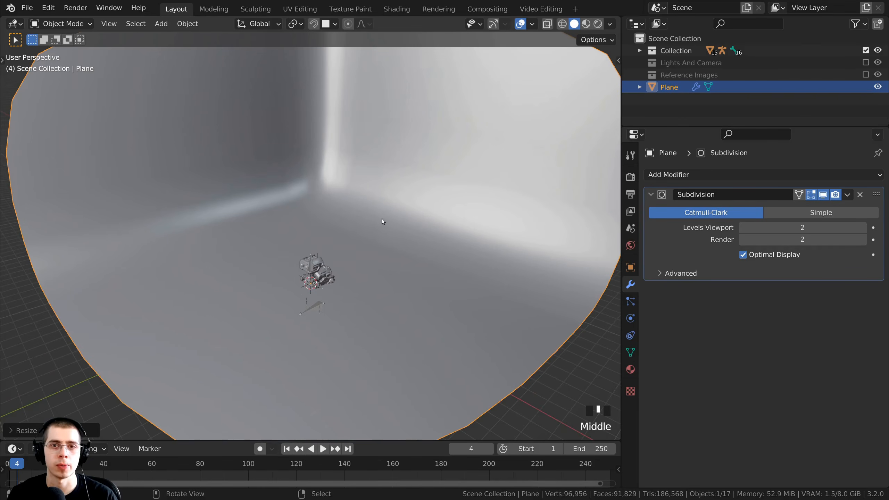
scroll(443, 211, up, 2)
middle_drag(443, 211, 407, 175)
scroll(440, 213, up, 4)
scroll(403, 178, up, 3)
scroll(399, 185, up, 1)
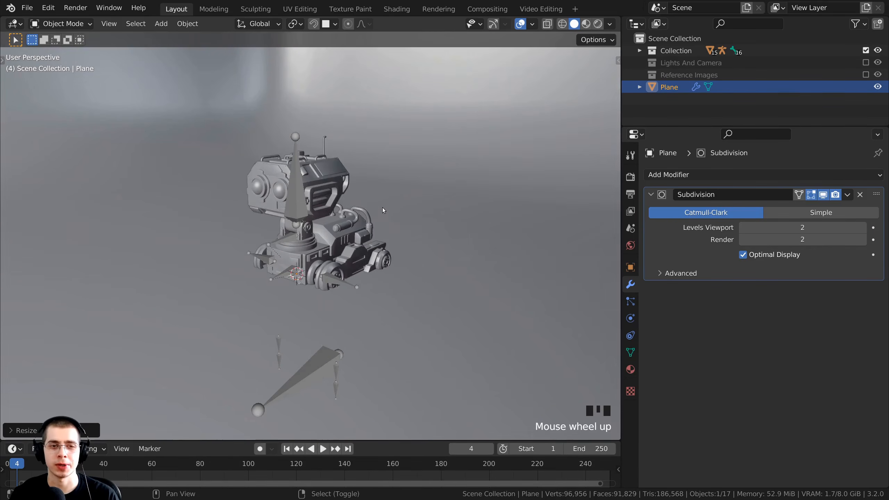
scroll(395, 191, down, 2)
Nudge the backdrop down along Z in three small moves, then open the Add menu.
key(g)
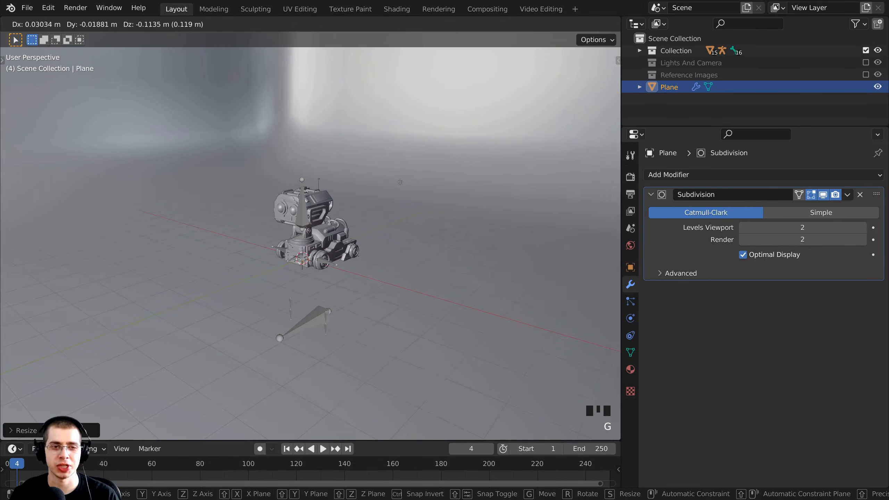
key(z)
click(392, 213)
middle_drag(391, 214, 387, 196)
scroll(386, 197, up, 1)
key(g)
key(z)
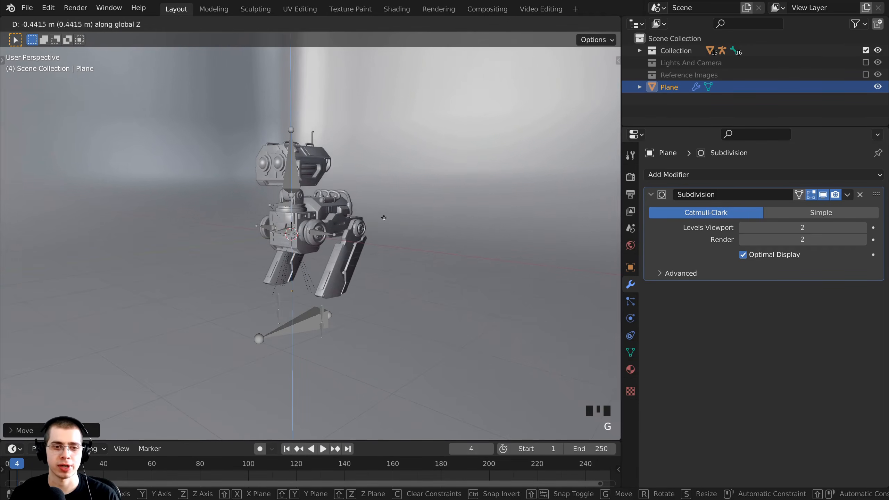
click(371, 246)
middle_drag(371, 246, 358, 169)
key(g)
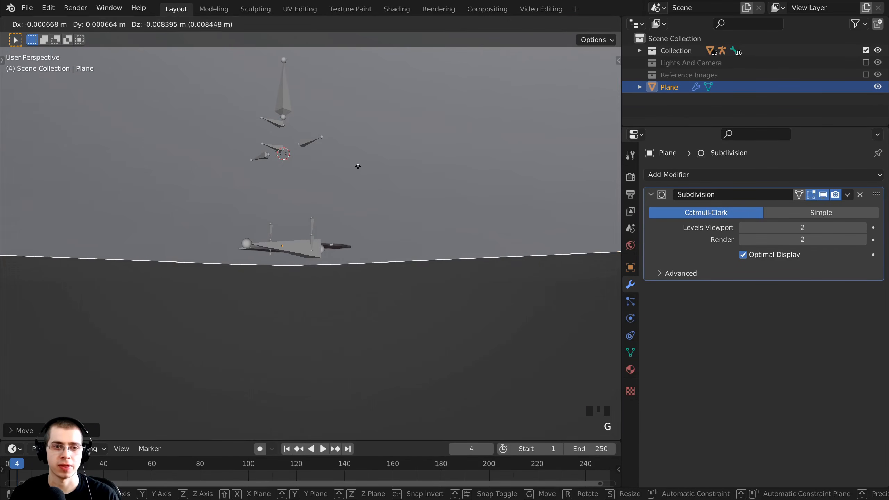
key(z)
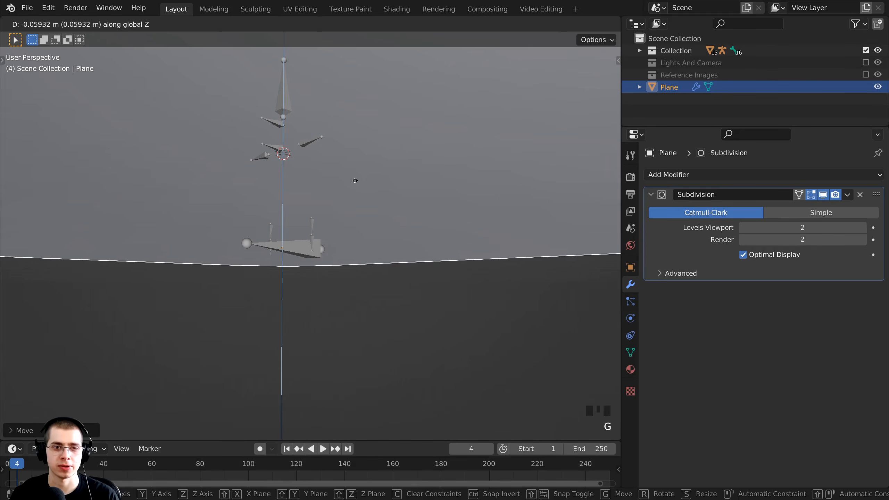
click(356, 175)
middle_drag(356, 175, 330, 156)
scroll(324, 250, up, 3)
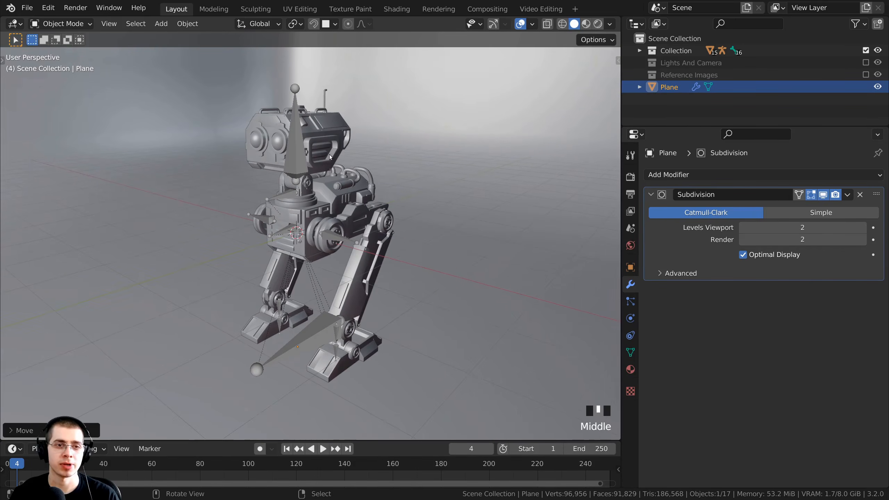
key(shift+a)
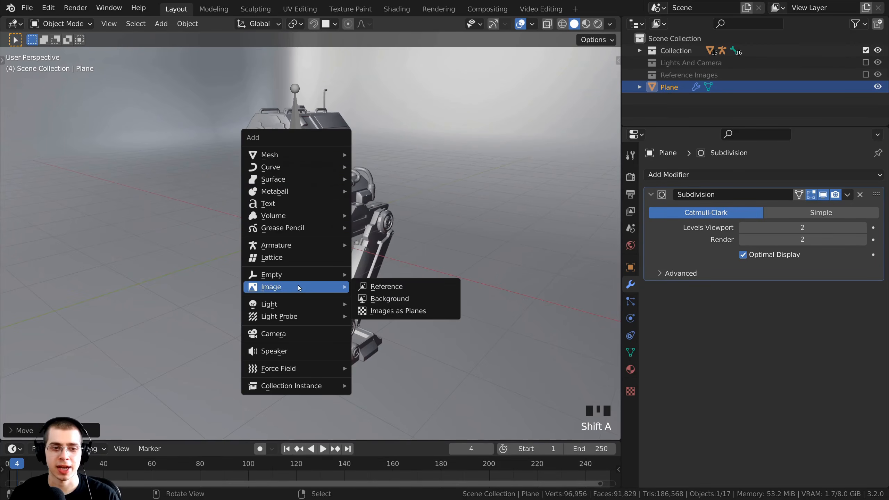
Add a camera and align it to the current framing of the robot.
click(287, 340)
shift+middle_drag(292, 282, 304, 291)
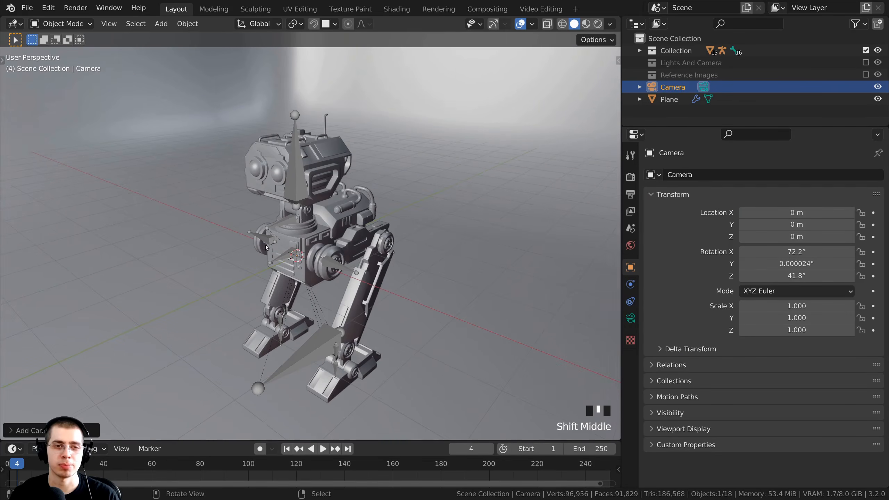
middle_drag(265, 248, 265, 243)
shift+middle_drag(310, 337, 315, 340)
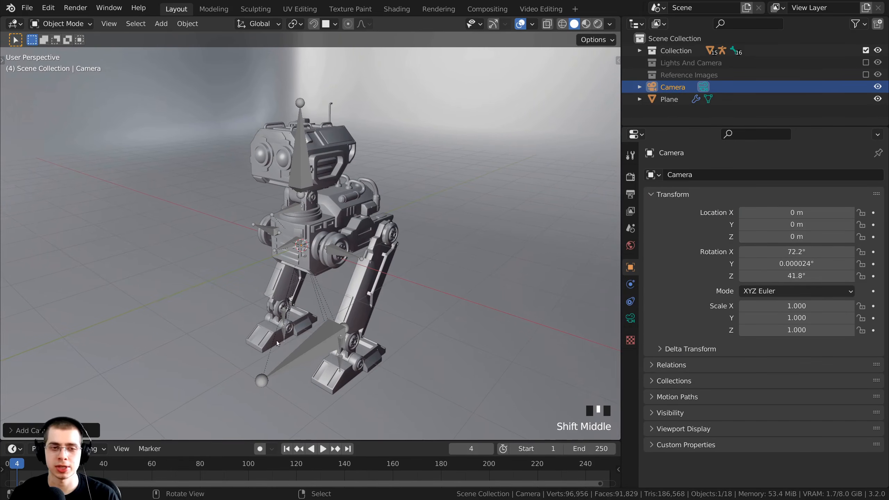
middle_drag(380, 218, 380, 218)
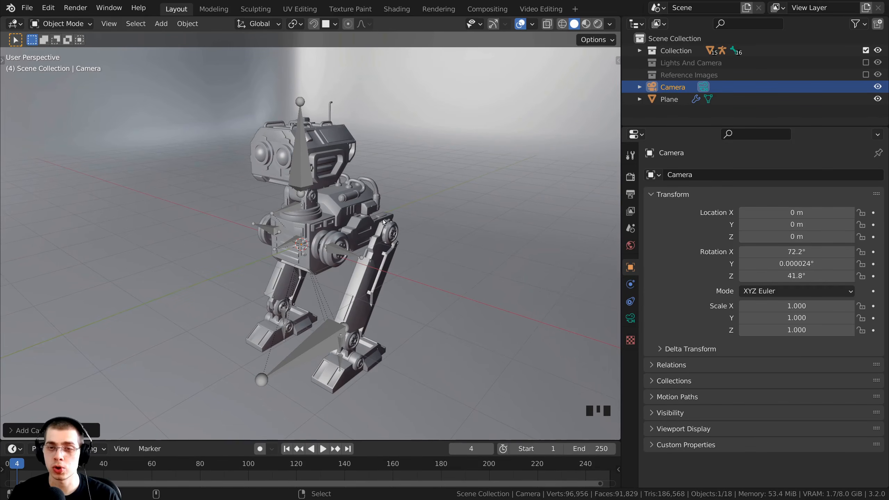
key(ctrl+alt+KP_0)
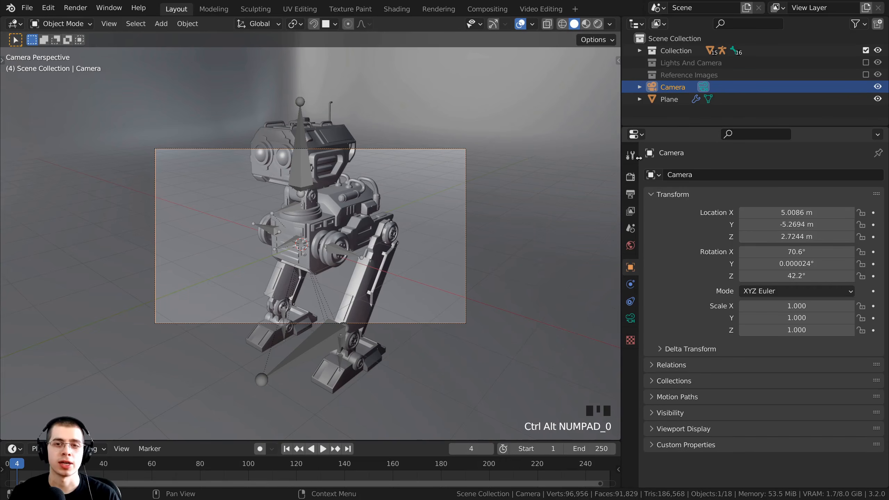
Move the Camera into the Lights And Camera collection in the outliner.
drag(622, 142, 754, 144)
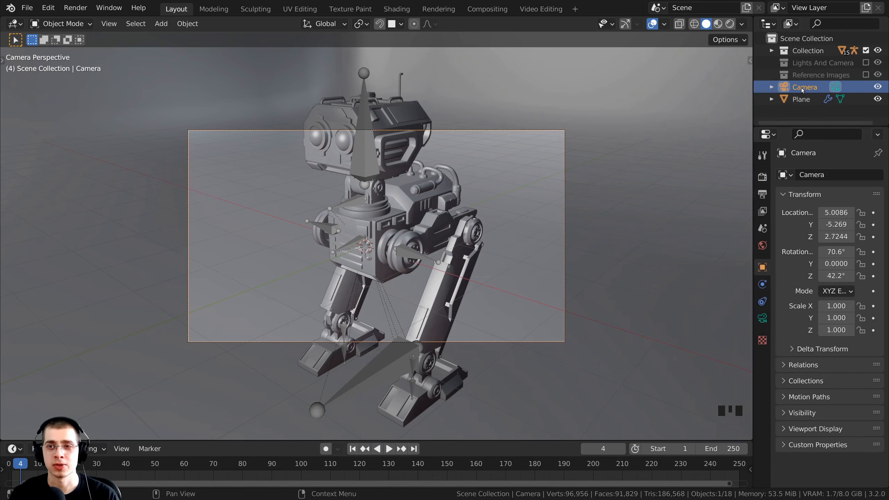
drag(802, 88, 812, 64)
scroll(600, 171, down, 7)
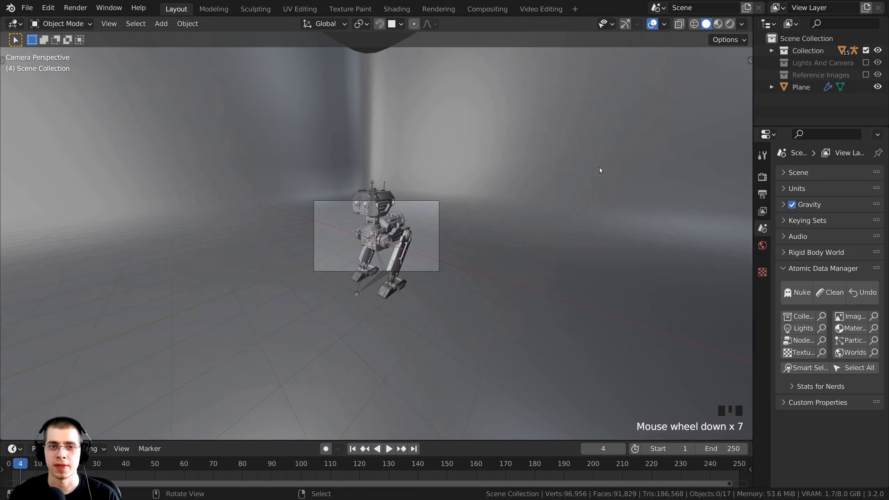
right_click(559, 144)
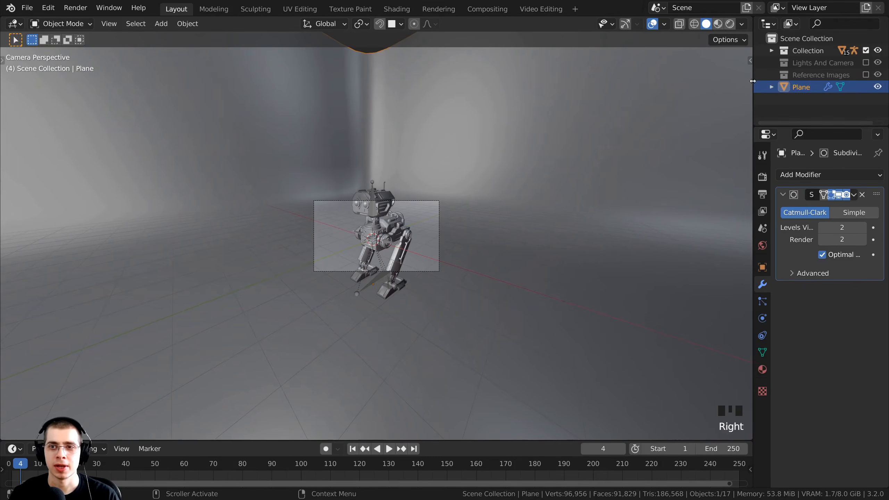
drag(753, 86, 710, 86)
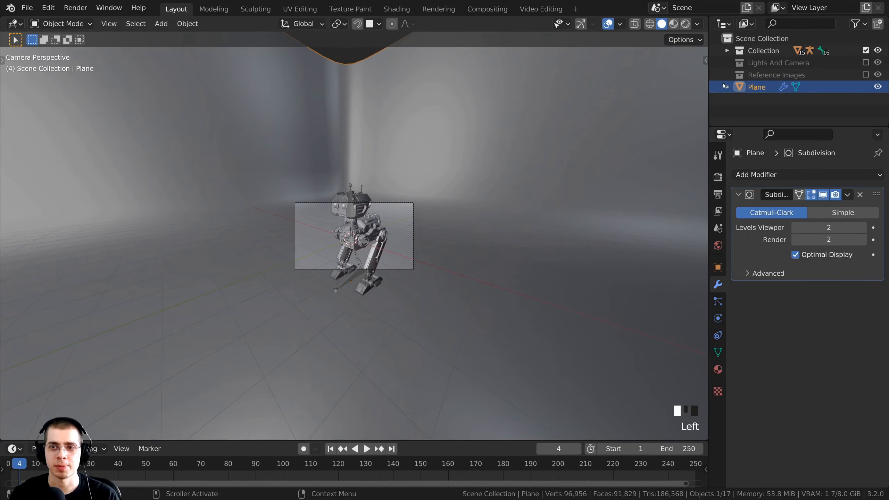
Rename the Plane to 'Ground' and drop it into the Lights And Camera collection.
double_click(760, 87)
text(Gr)
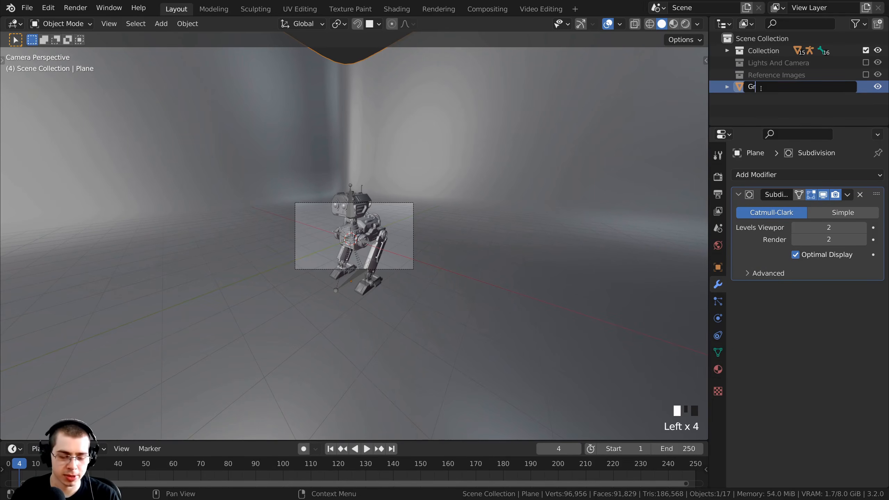
text(ound)
key(Return)
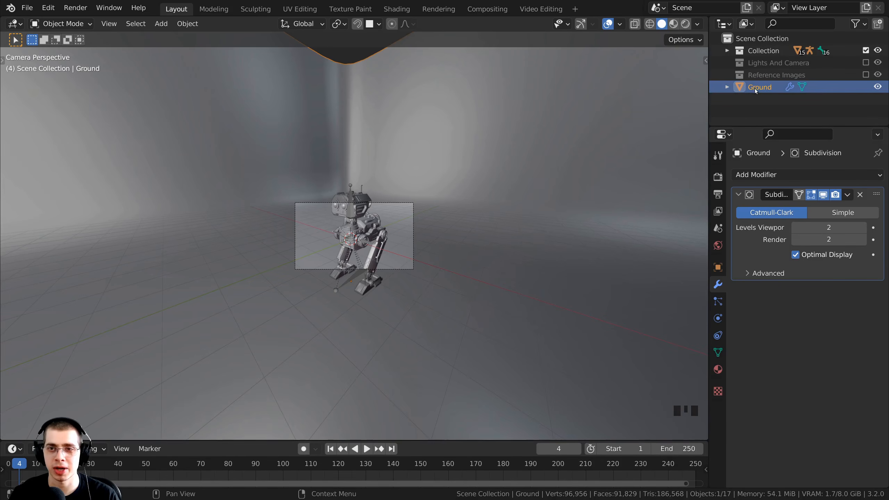
drag(755, 88, 766, 64)
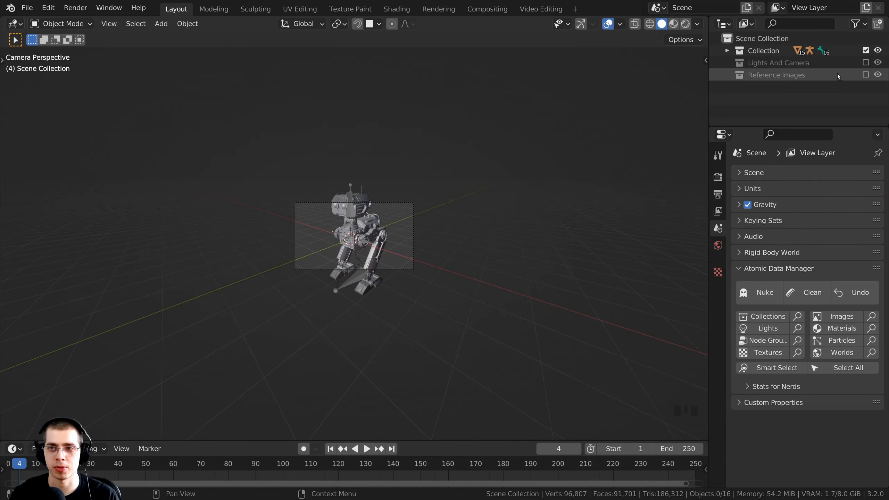
Include the Lights And Camera collection in the scene and deselect everything.
click(866, 63)
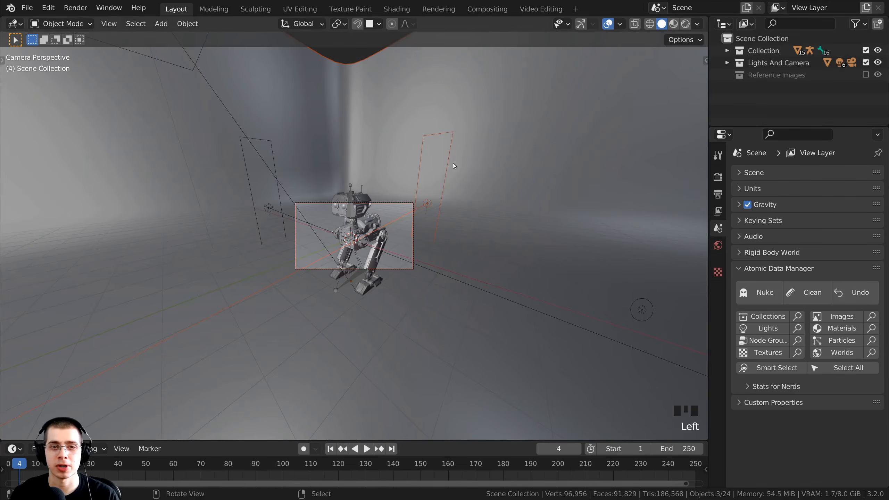
click(484, 63)
shift+middle_drag(455, 176, 442, 238)
scroll(427, 322, up, 3)
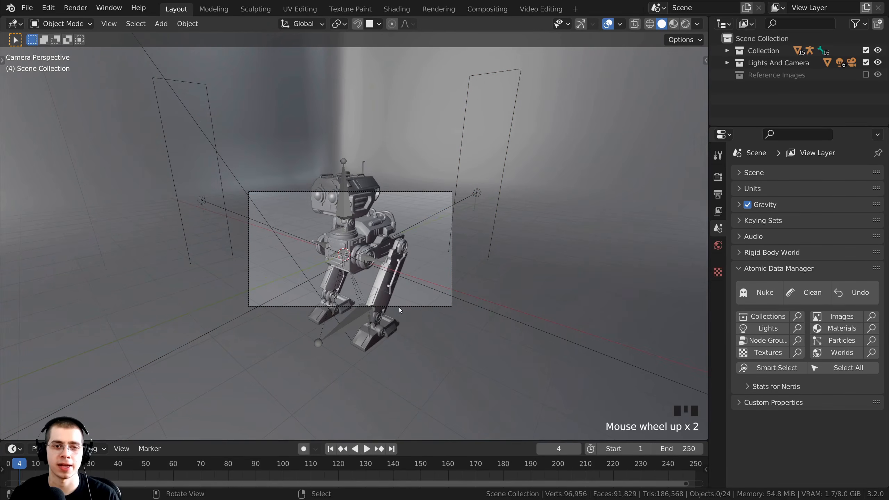
Switch the viewport to Rendered shading and select the Ground backdrop.
key(z)
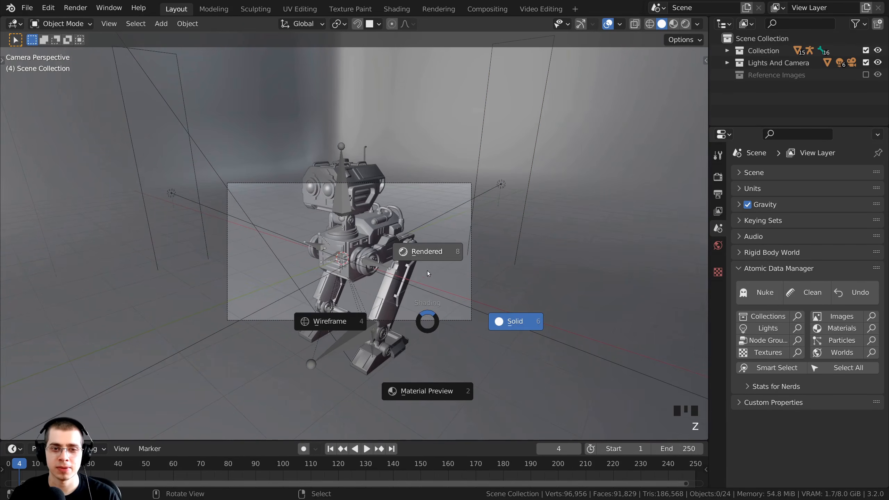
click(426, 257)
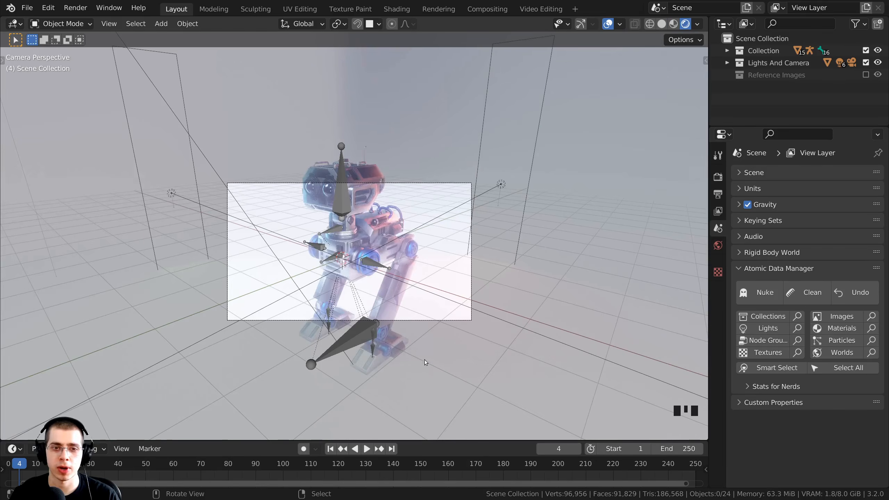
scroll(378, 229, up, 3)
scroll(398, 131, down, 2)
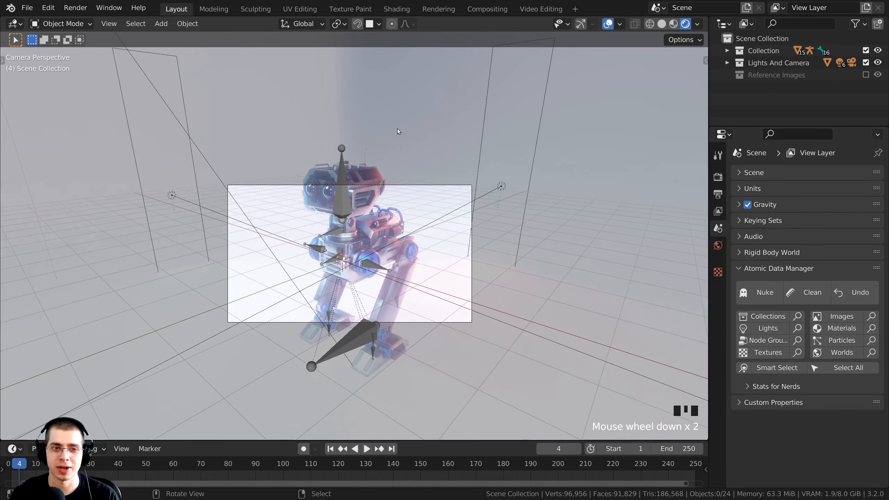
middle_drag(385, 139, 359, 146)
click(393, 130)
scroll(412, 216, up, 2)
mouse_move(390, 228)
middle_down()
mouse_move(391, 280)
mouse_move(376, 243)
mouse_move(341, 243)
mouse_move(368, 256)
mouse_move(396, 245)
middle_up()
scroll(381, 250, down, 7)
scroll(381, 245, up, 3)
Look through the scene camera to preview the rendered robot shot.
key(KP_0)
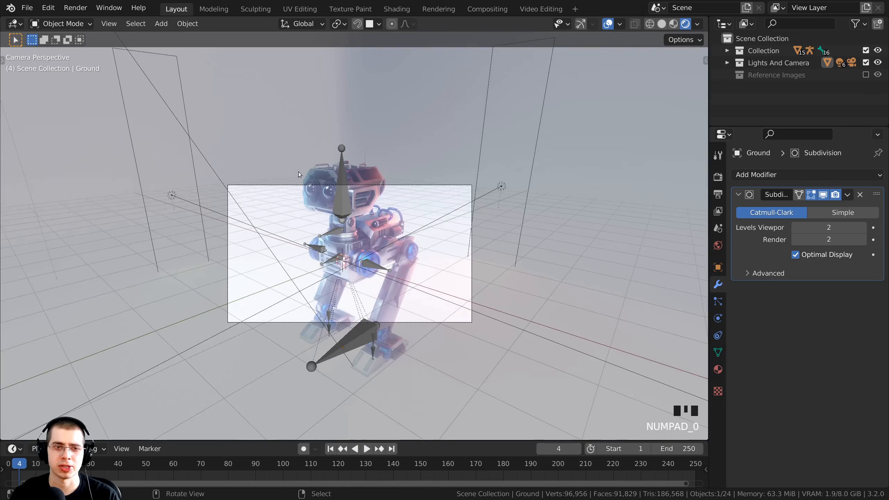
shift+middle_drag(435, 229, 437, 160)
scroll(437, 160, down, 2)
scroll(432, 106, up, 2)
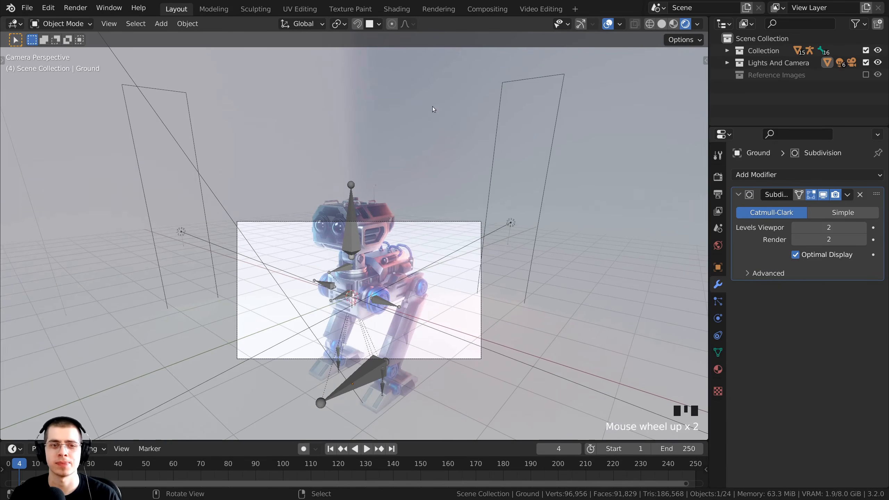
key(Right)
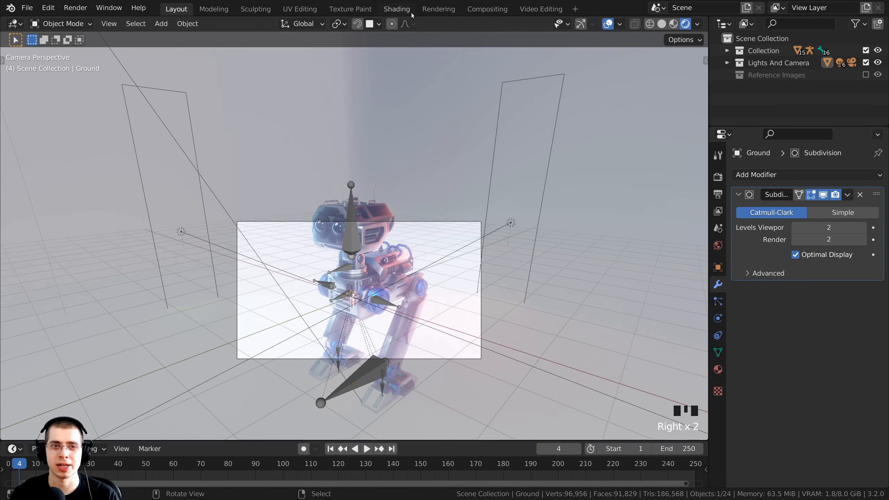
Go to the Shading workspace and view the scene through the camera in rendered mode.
click(400, 10)
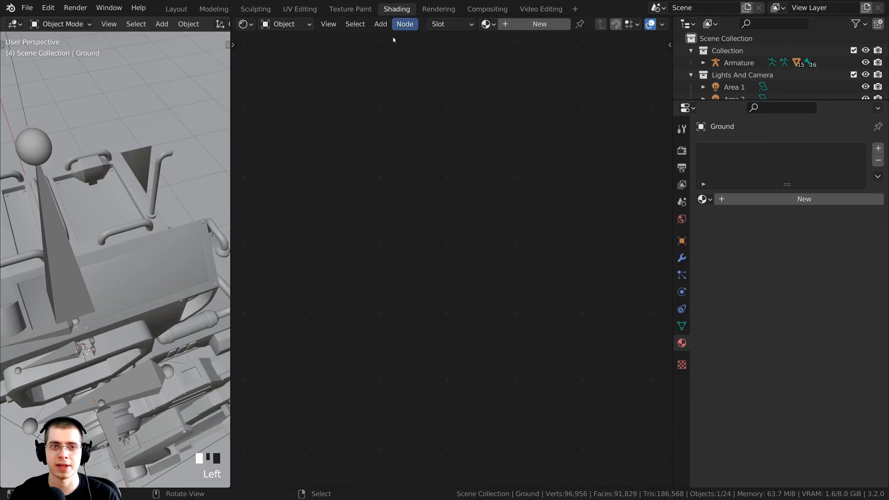
scroll(125, 225, down, 3)
key(KP_0)
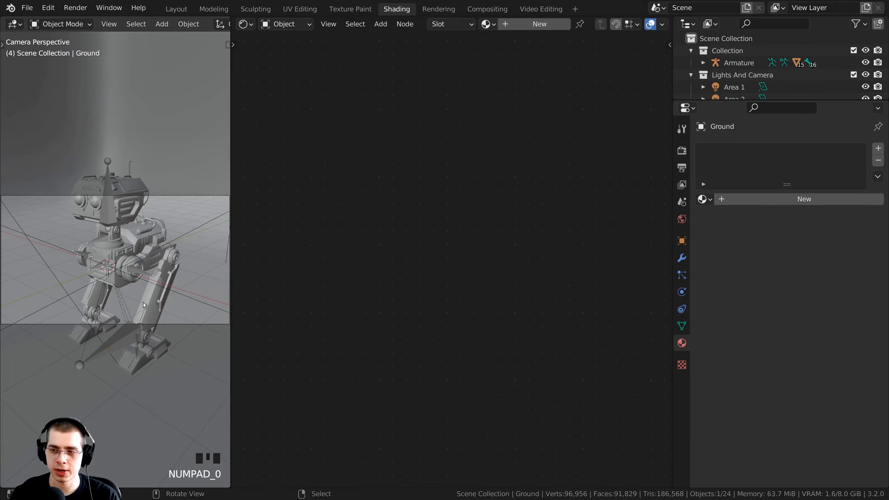
shift+middle_drag(141, 221, 141, 233)
key(z)
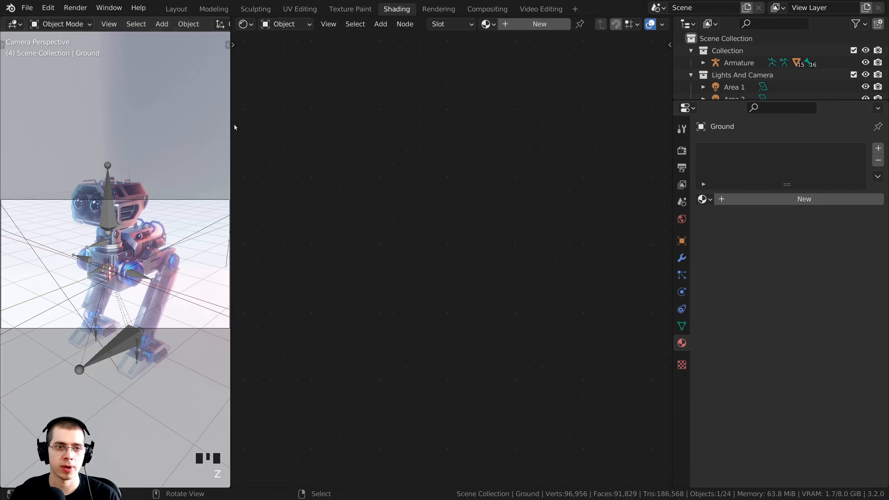
drag(673, 62, 738, 62)
right_click(130, 91)
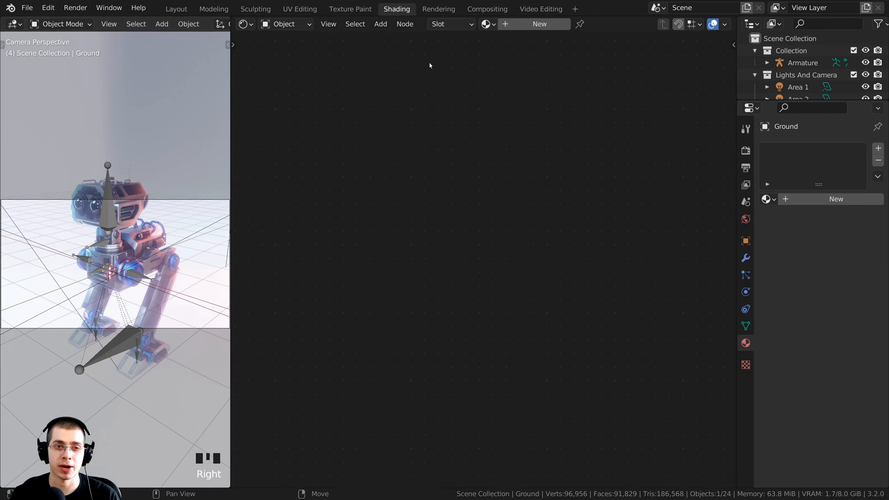
Create a new material for Ground named 'Background' and frame its nodes.
click(521, 25)
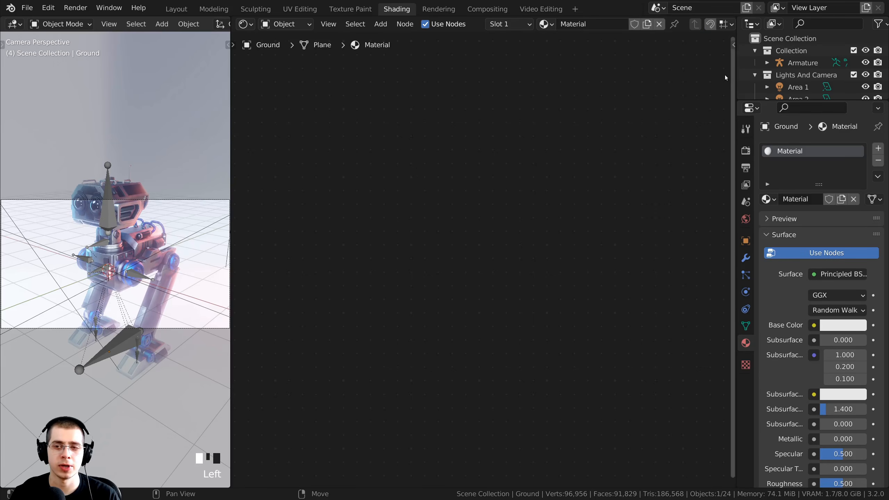
drag(736, 68, 755, 68)
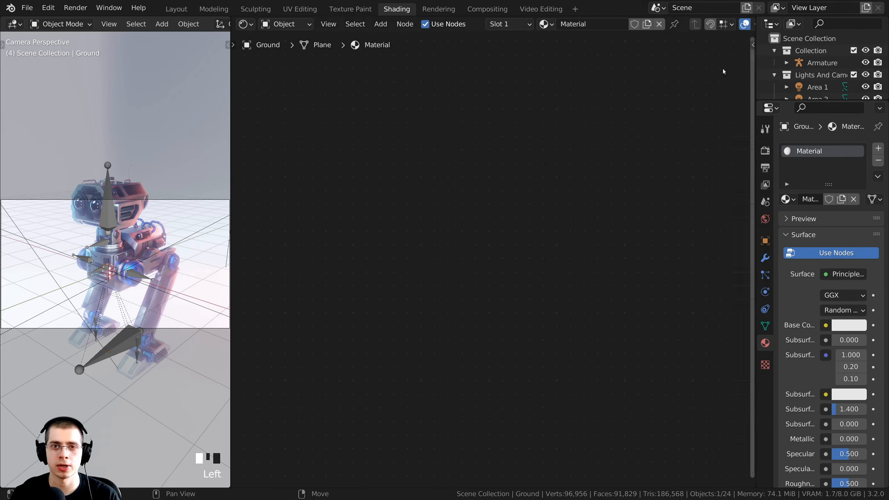
double_click(608, 29)
text(Back)
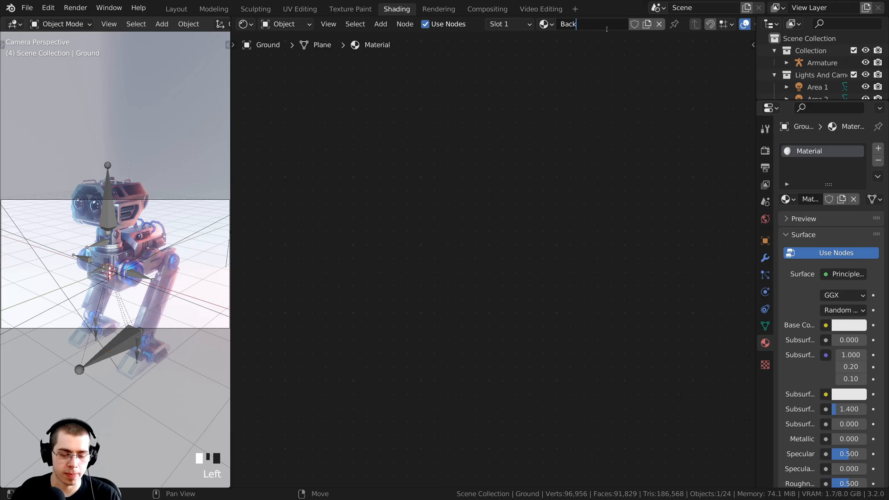
text(ground)
key(Return)
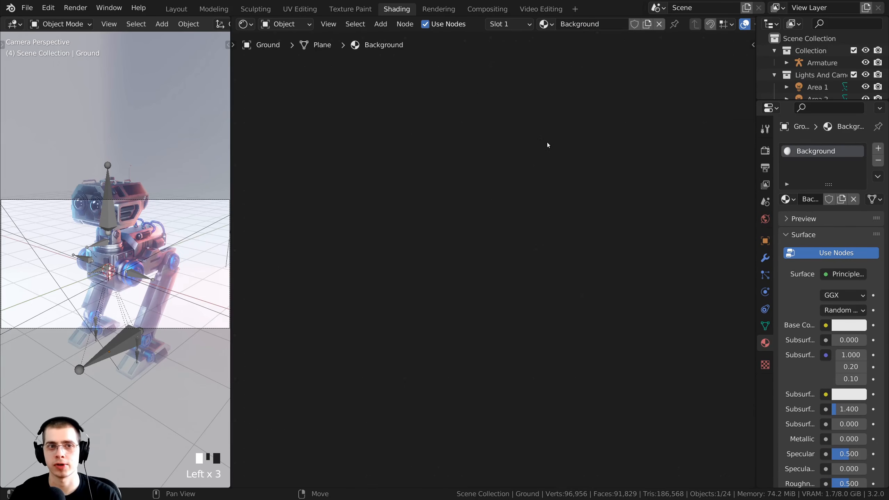
key(Home)
scroll(483, 125, up, 7)
click(483, 125)
middle_drag(476, 126, 393, 122)
scroll(444, 106, up, 2)
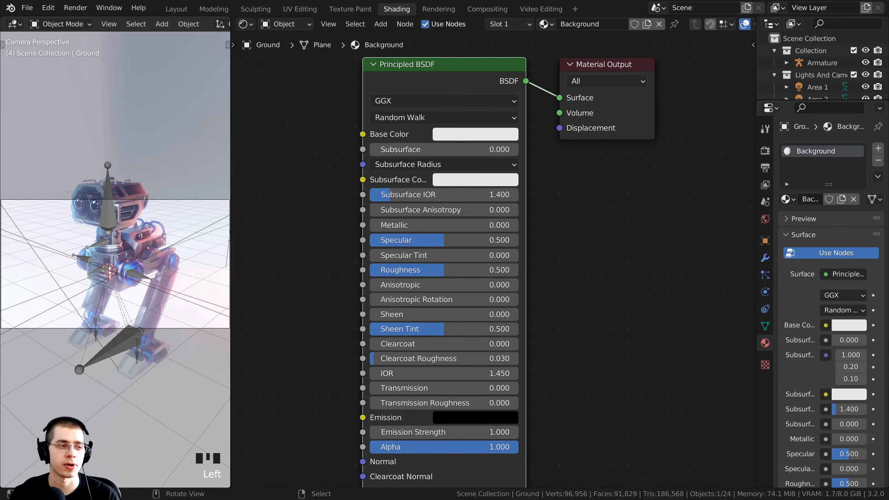
Set the ground material's Base Color to pure black.
middle_drag(456, 144, 469, 176)
click(458, 167)
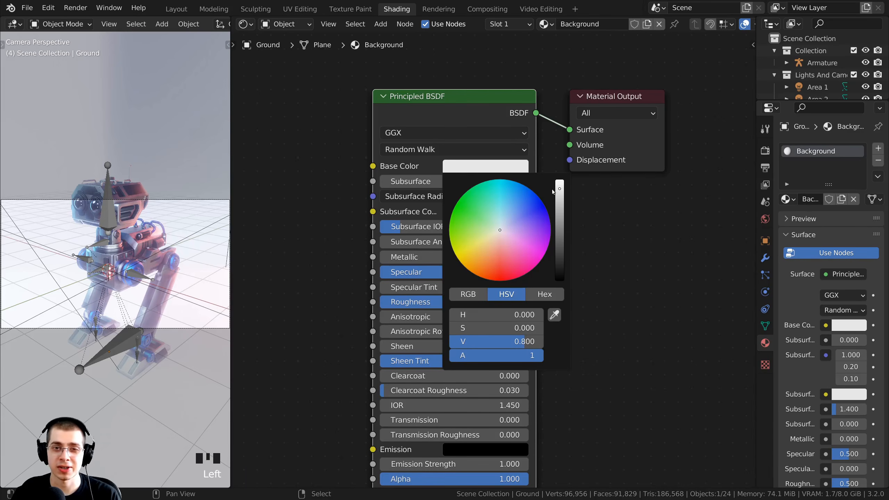
drag(560, 191, 560, 282)
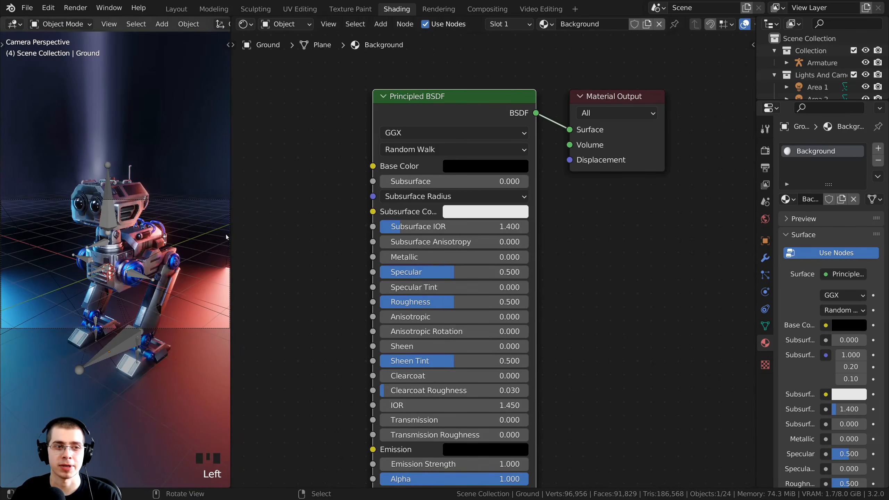
Raise the ground's Roughness to 1.000.
drag(229, 213, 356, 213)
middle_drag(302, 210, 289, 212)
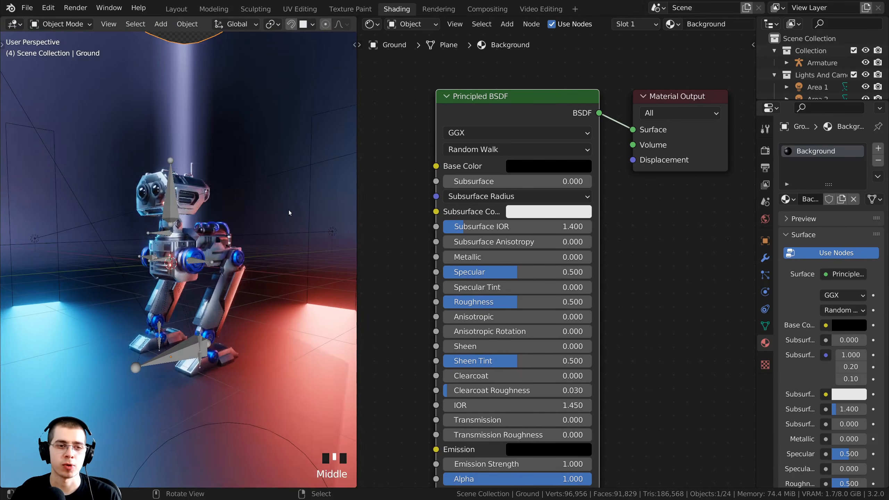
key(KP_0)
scroll(489, 285, up, 1)
middle_drag(489, 285, 468, 213)
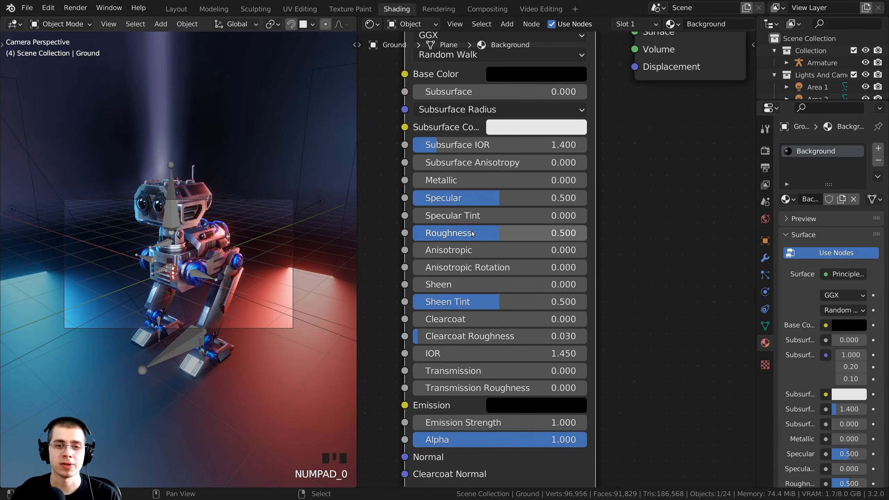
drag(473, 232, 561, 233)
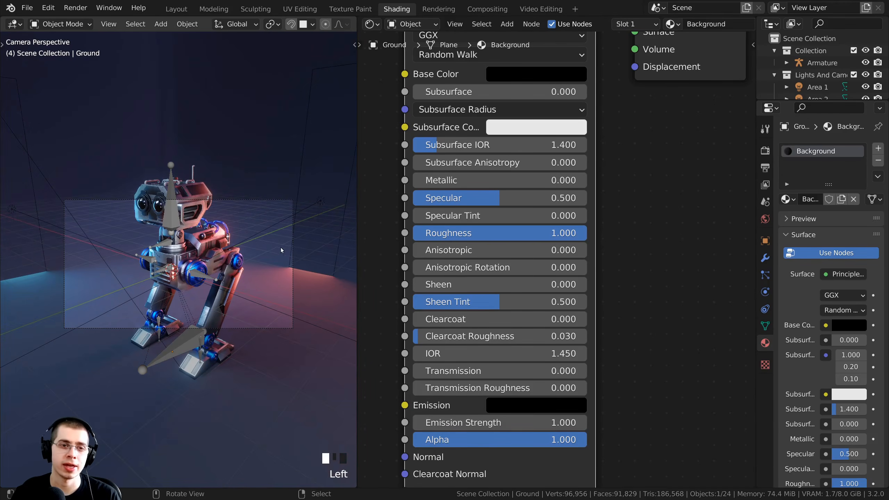
Lower the ground's Specular, entering an exact value of 0.1.
scroll(282, 251, up, 2)
shift+middle_drag(224, 214, 176, 291)
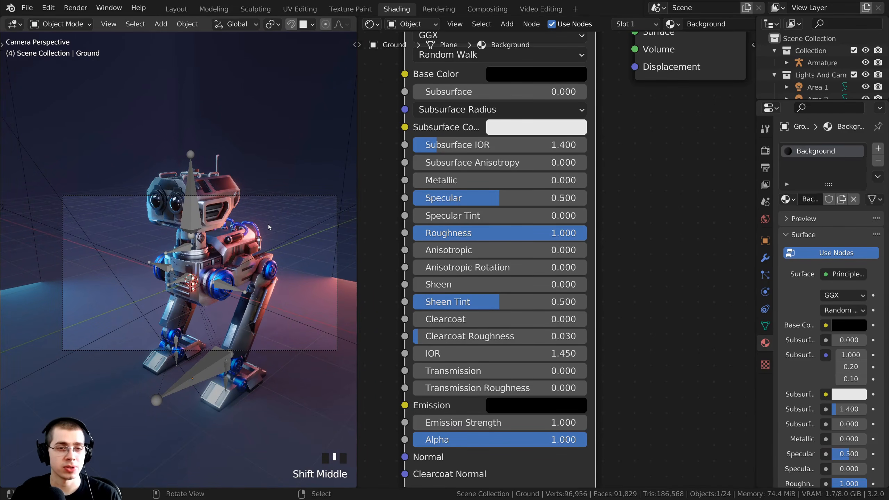
scroll(224, 262, down, 4)
key(KP_0)
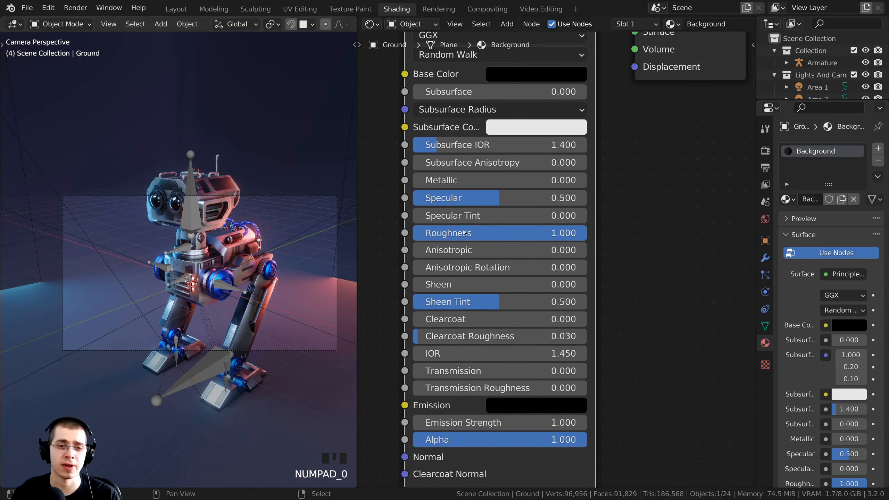
drag(500, 198, 439, 198)
click(452, 199)
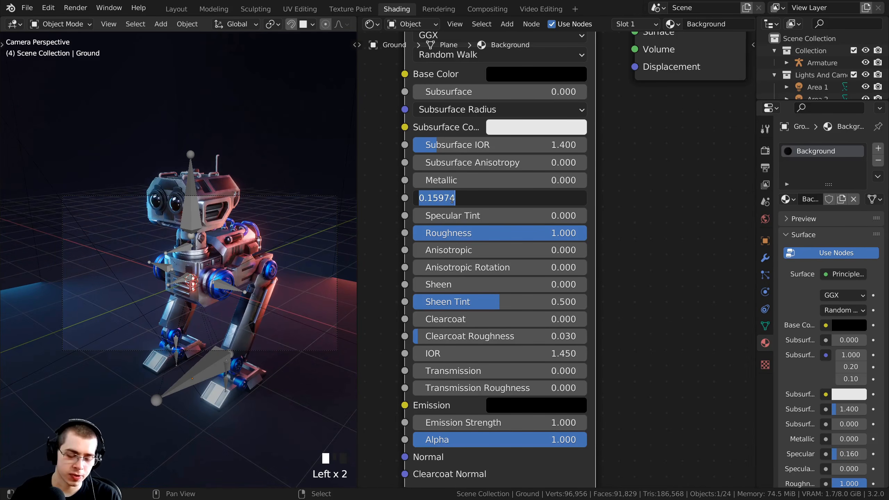
text(.1)
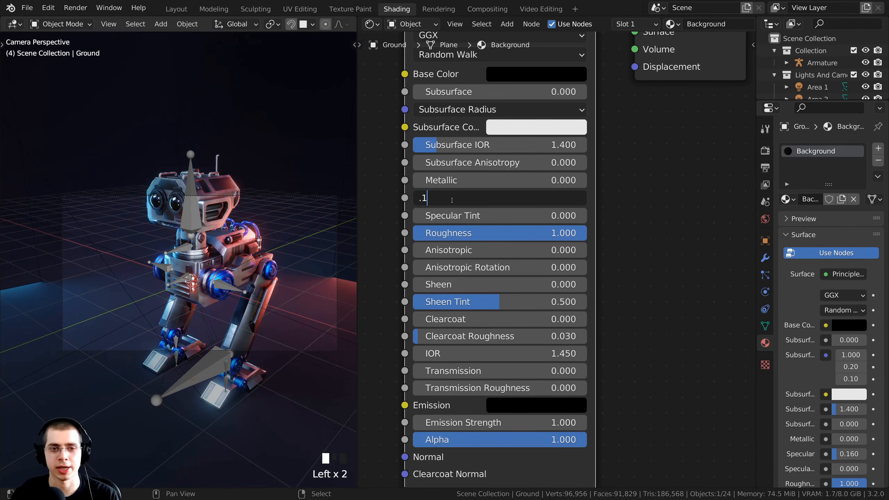
key(Return)
Change the ground's Specular to 0.200.
scroll(347, 221, down, 2)
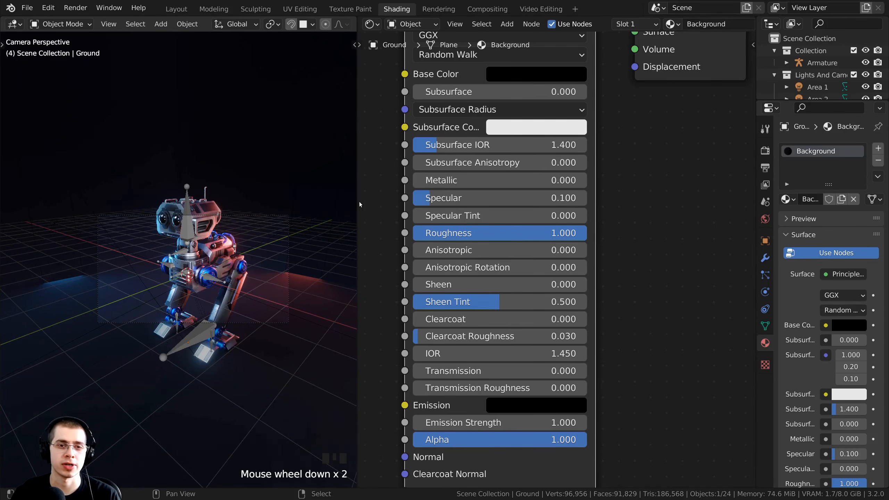
drag(360, 205, 454, 204)
scroll(560, 230, up, 3)
click(567, 190)
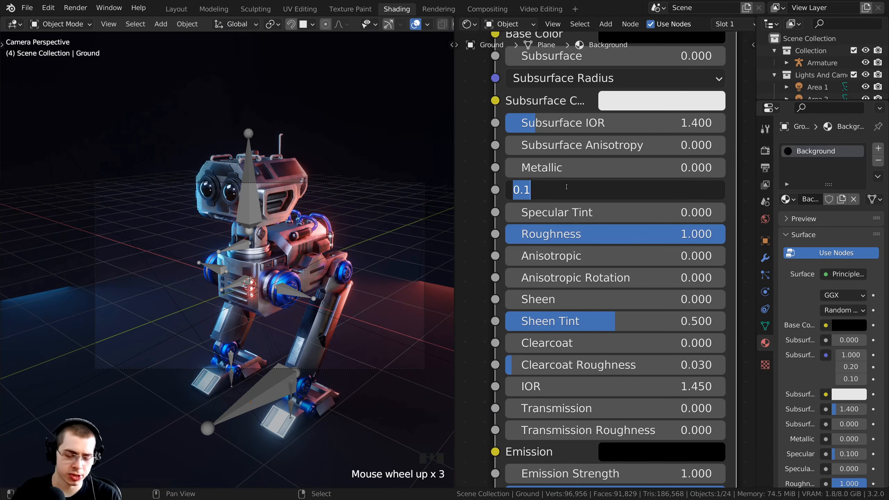
text(.2)
click(458, 258)
scroll(381, 313, down, 3)
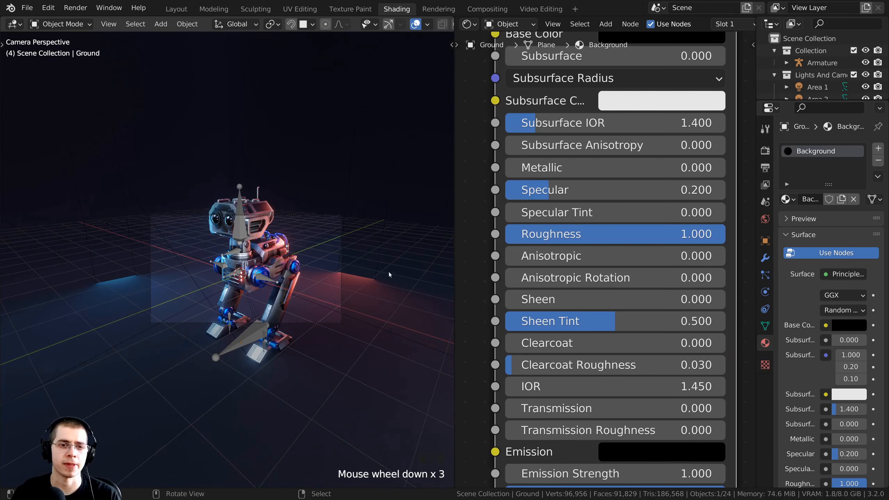
Raise and re-angle the red Area 1 light above the robot.
right_click(366, 217)
right_click(365, 216)
key(g)
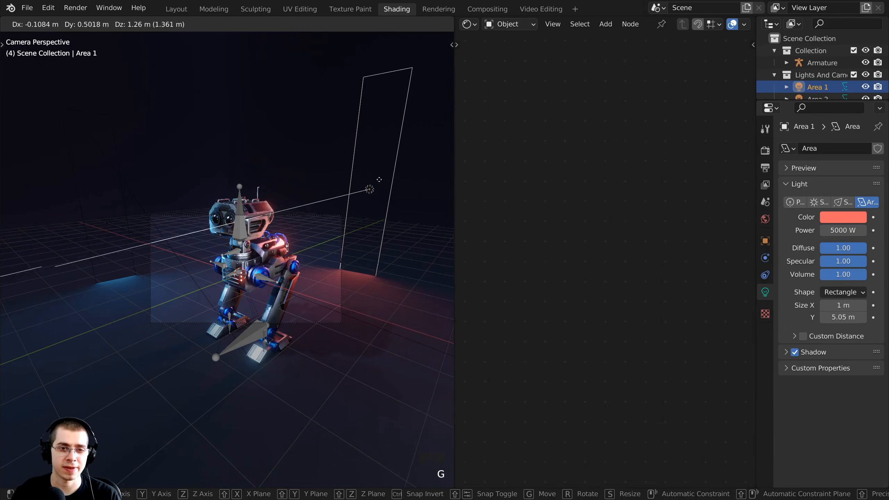
click(380, 168)
key(r)
click(396, 150)
key(g)
click(399, 131)
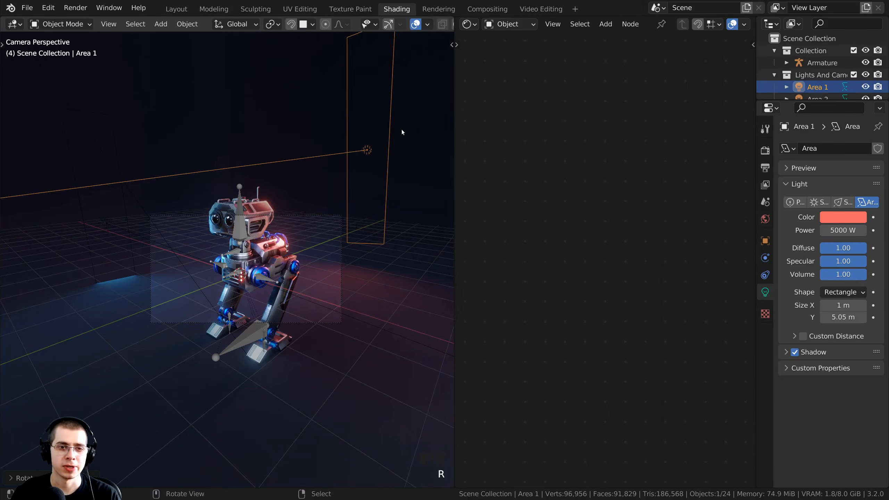
shift+middle_drag(405, 133, 434, 140)
scroll(136, 271, up, 4)
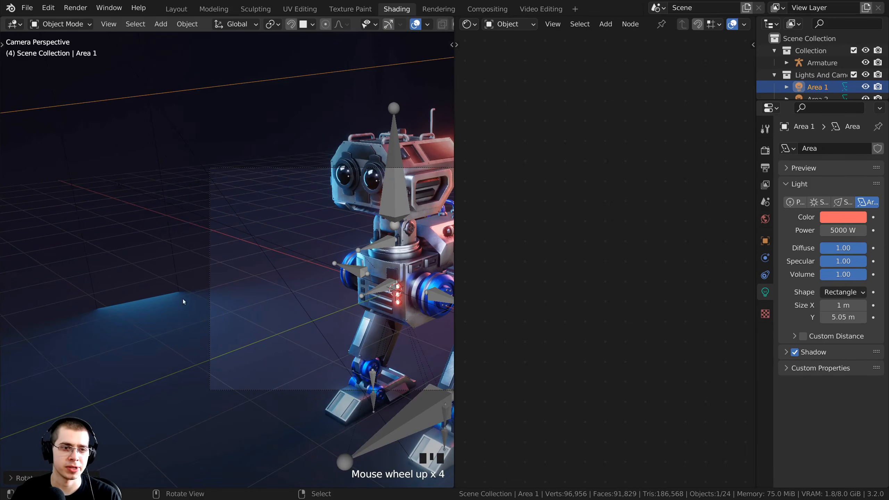
Raise and rotate the blue Area 2 light so it shines down on the robot.
right_click(120, 203)
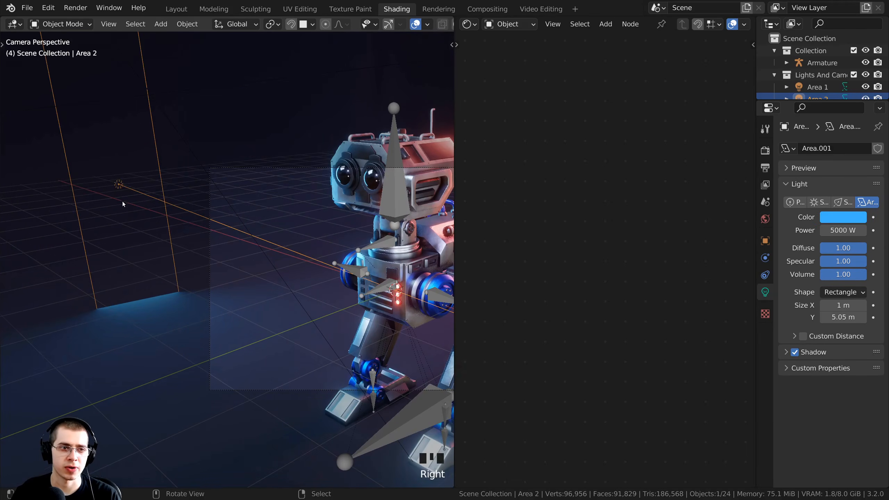
scroll(250, 262, down, 5)
key(g)
click(244, 195)
key(r)
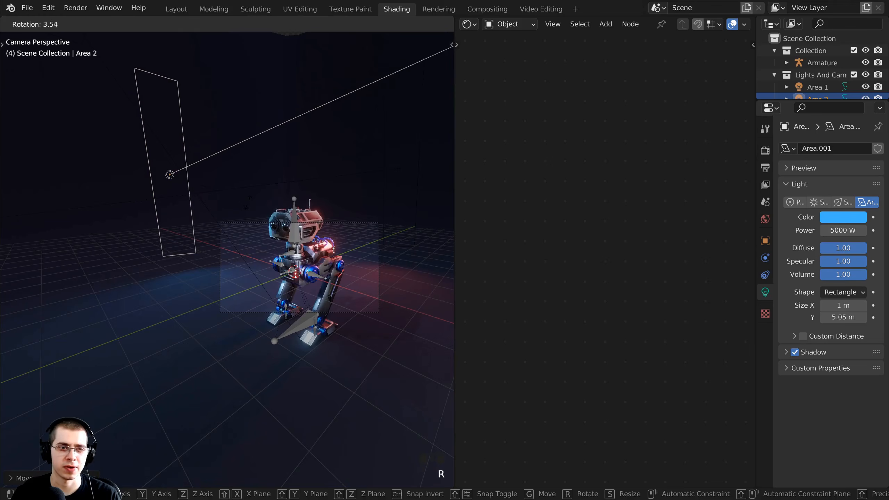
click(255, 218)
key(g)
click(282, 217)
key(r)
click(371, 219)
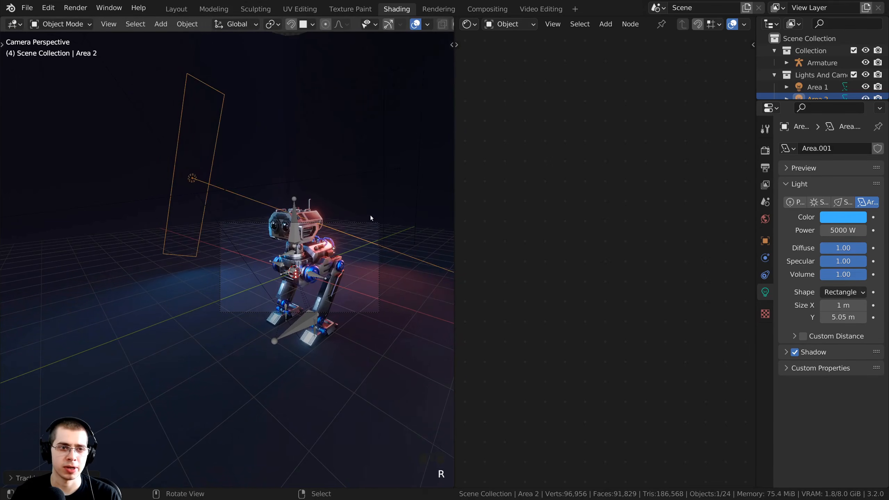
key(g)
click(359, 204)
Check the lighting from the camera view and reselect Area 1.
middle_drag(359, 206, 363, 220)
scroll(364, 218, down, 3)
key(KP_0)
right_click(377, 209)
scroll(294, 245, up, 4)
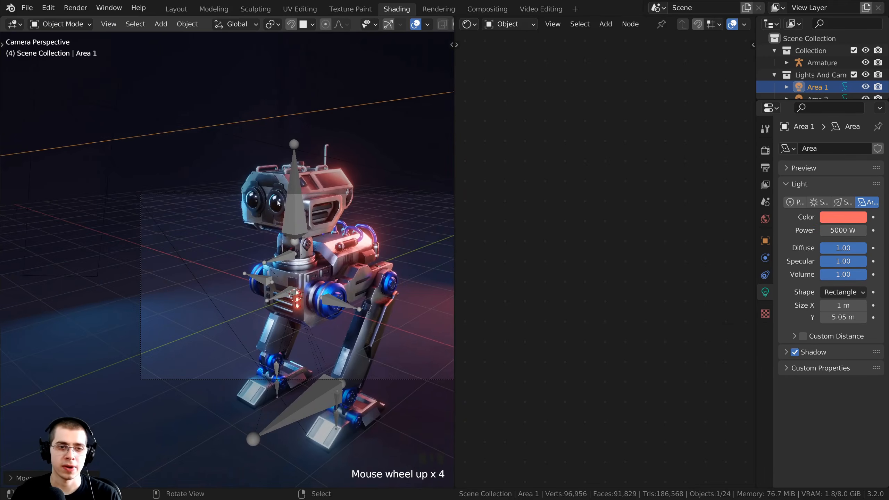
shift+middle_drag(232, 226, 128, 223)
shift+middle_drag(291, 175, 328, 162)
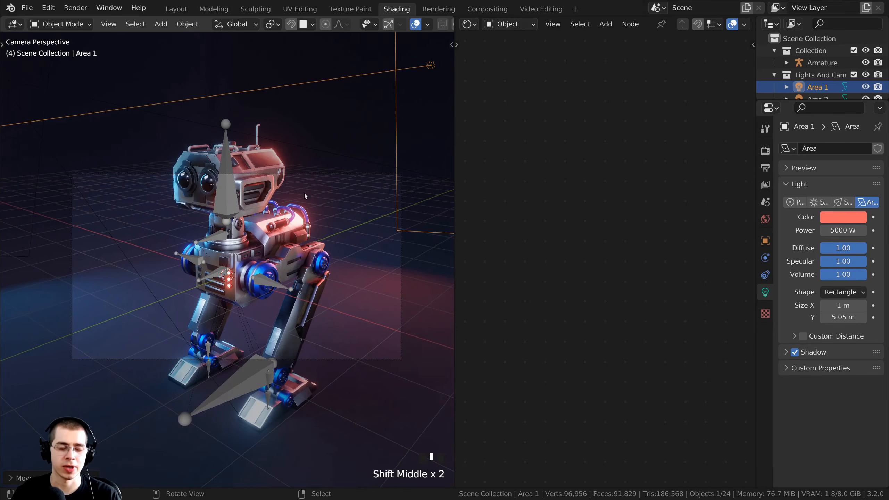
scroll(316, 24, down, 3)
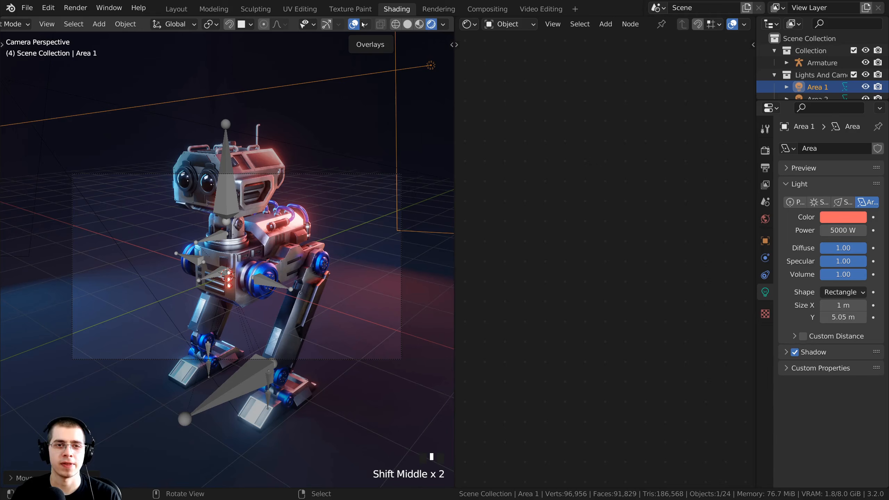
Hide the floor grid and the X and Y axis lines in the viewport overlays.
click(364, 24)
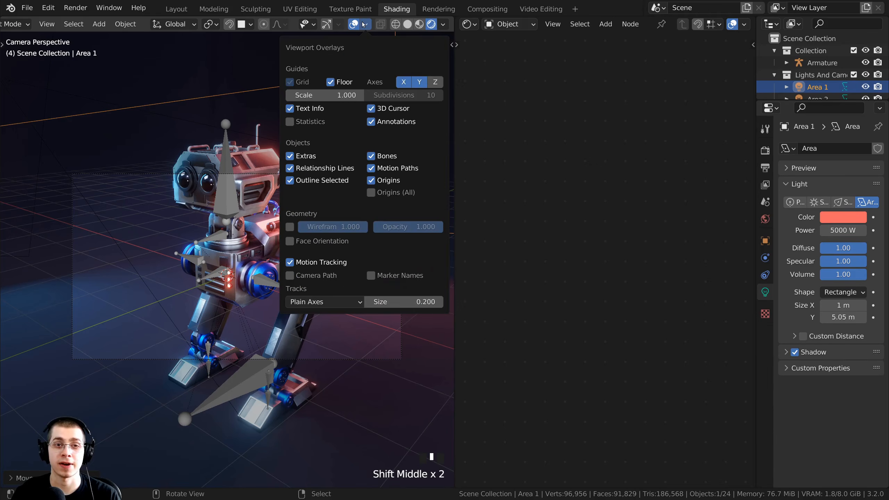
click(330, 82)
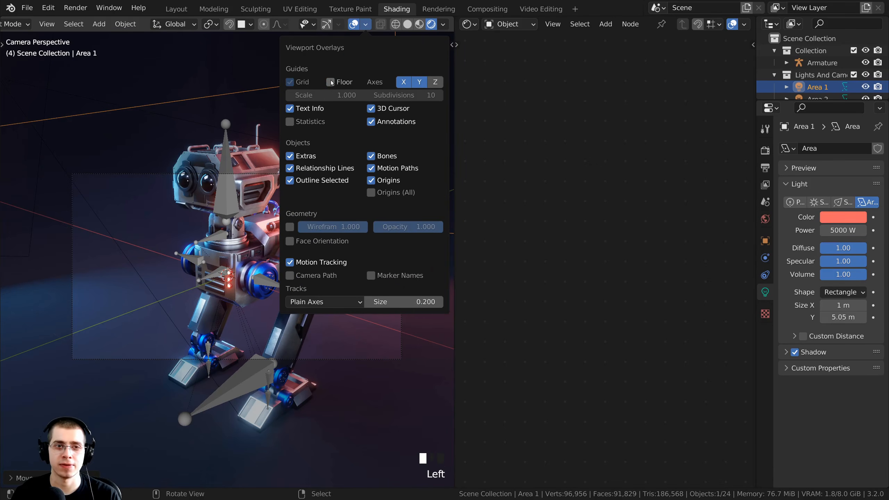
click(404, 82)
click(419, 82)
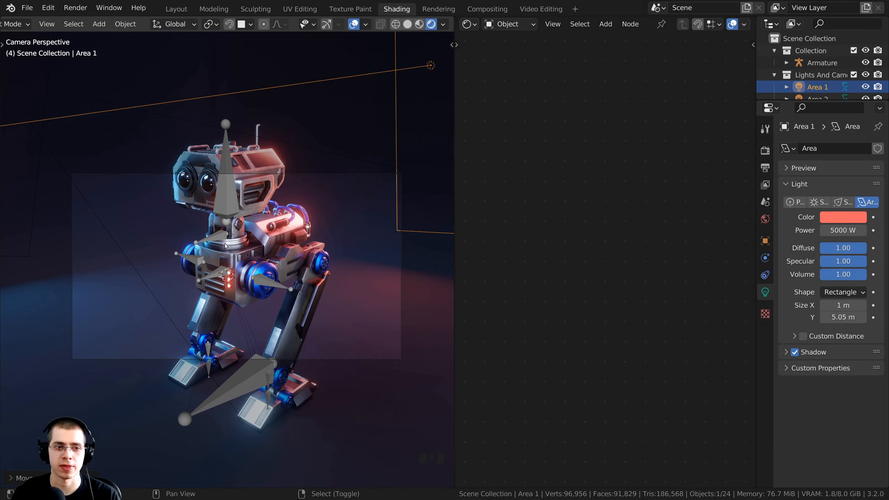
shift+middle_drag(227, 246, 228, 252)
scroll(231, 174, up, 1)
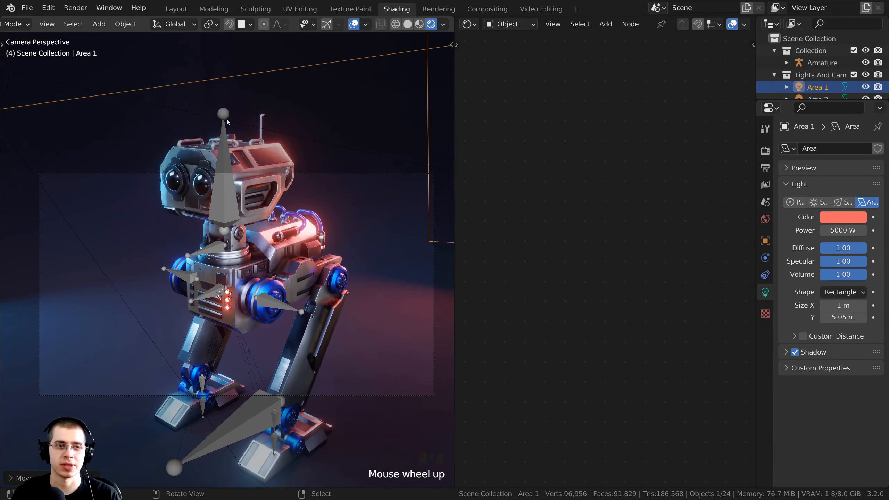
Save the file and switch to the Layout workspace.
key(ctrl+s)
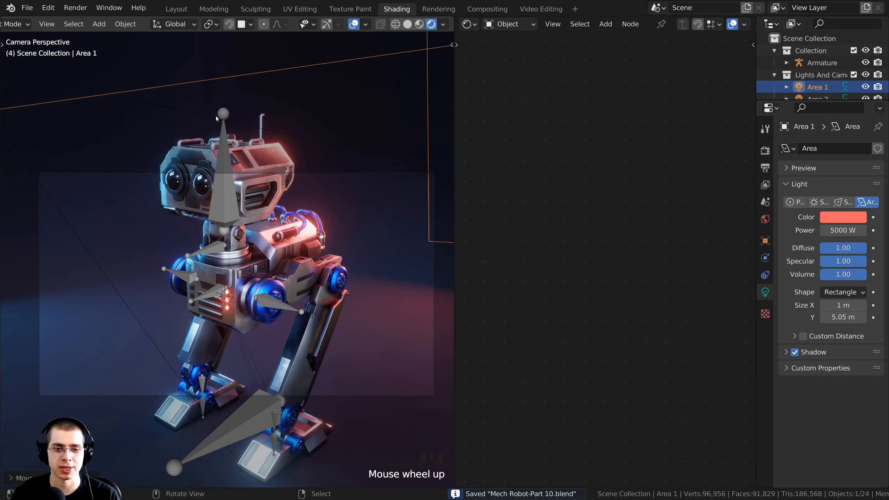
click(177, 9)
scroll(329, 211, up, 3)
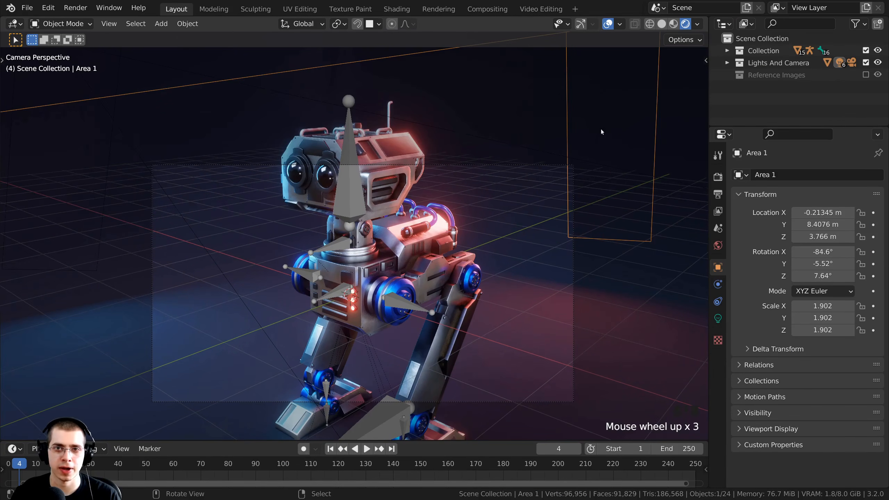
Hide the floor grid and X/Y axis lines in the Layout viewport too.
shift+middle_drag(601, 129, 306, 51)
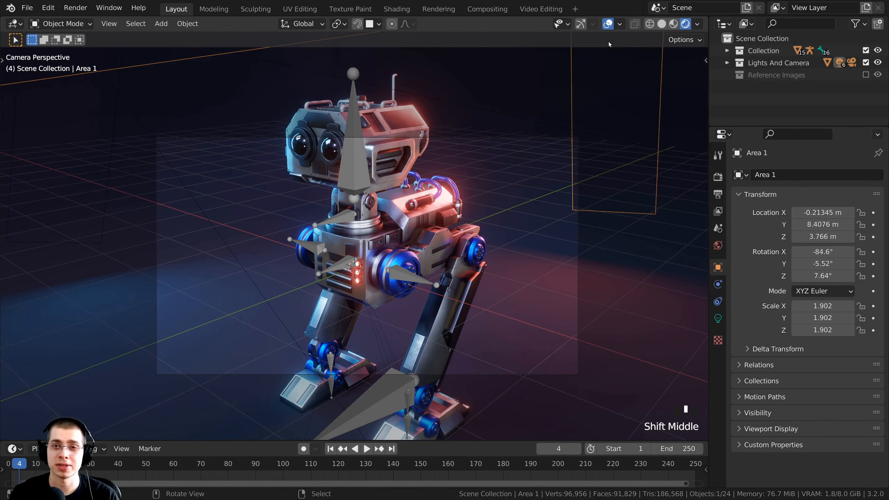
click(619, 25)
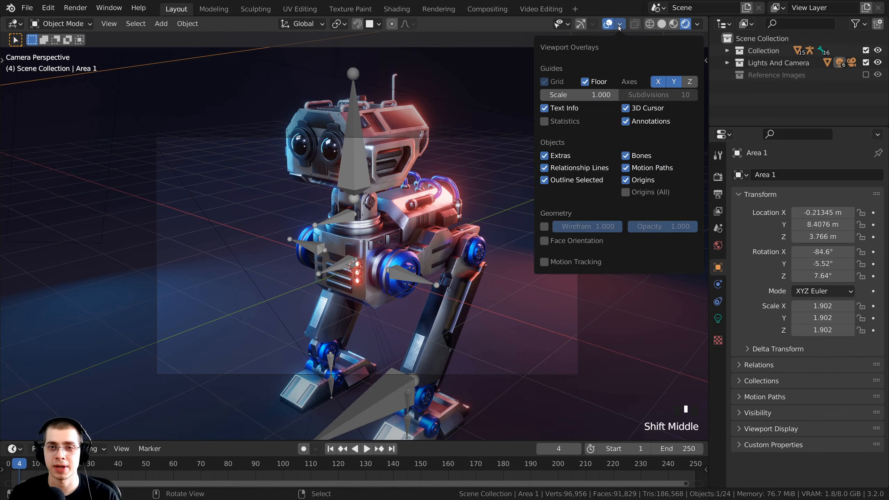
click(591, 83)
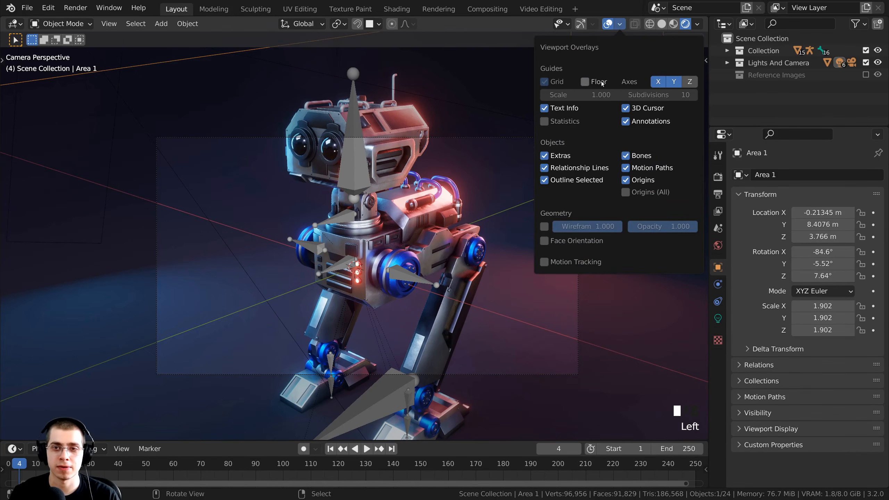
click(658, 81)
click(674, 82)
Deselect the Area 1 light and select the scene camera.
scroll(365, 178, down, 2)
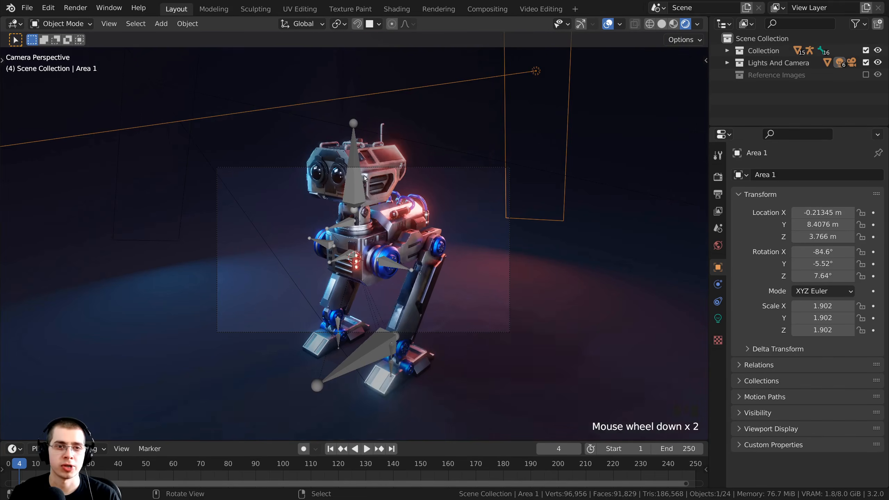
shift+middle_drag(364, 176, 364, 180)
key(a)
shift+middle_drag(438, 180, 435, 185)
shift+scroll(435, 186, up, 1)
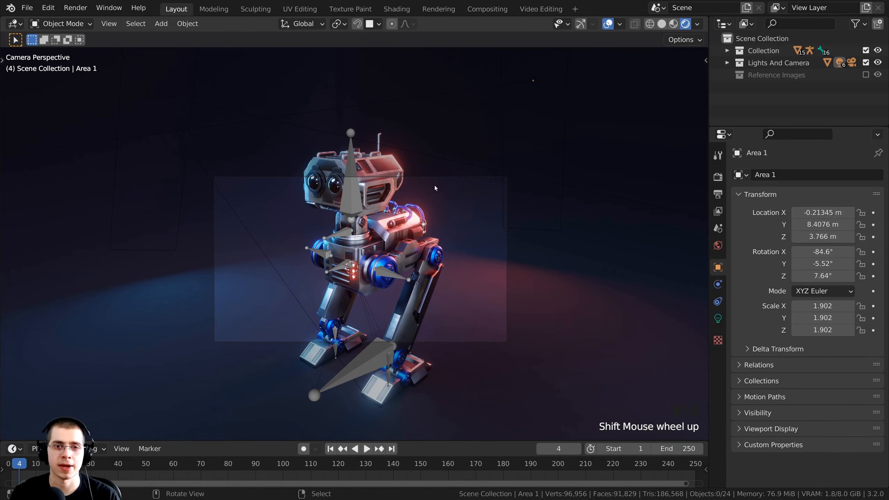
right_click(439, 175)
right_click(450, 177)
scroll(484, 179, up, 2)
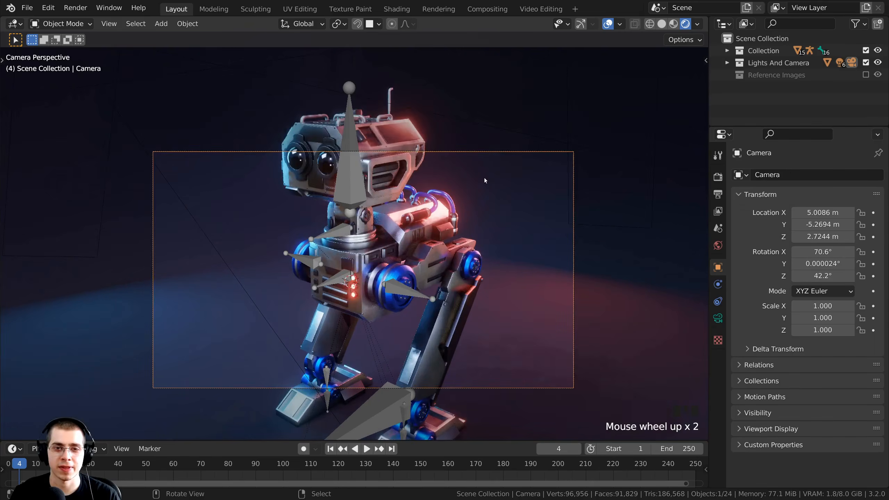
Orbit around the robot, then look through the camera and recentre the frame.
middle_drag(500, 152, 415, 185)
scroll(207, 197, down, 3)
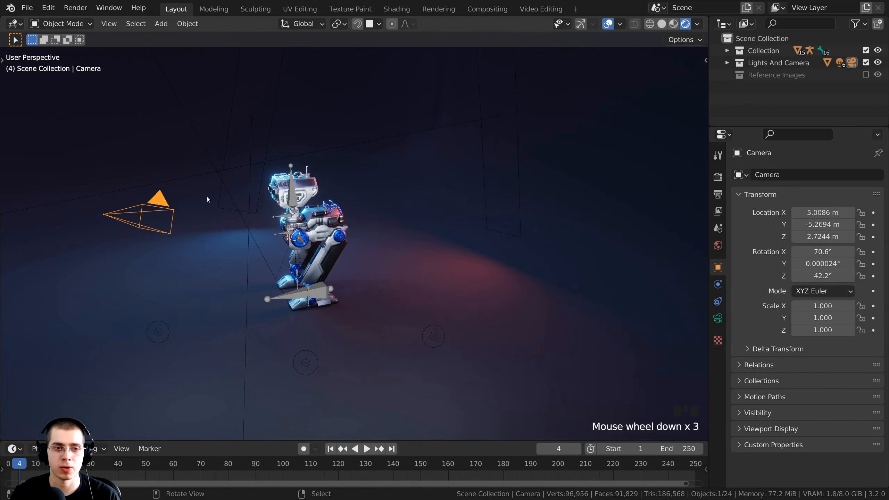
middle_drag(179, 200, 203, 204)
key(KP_0)
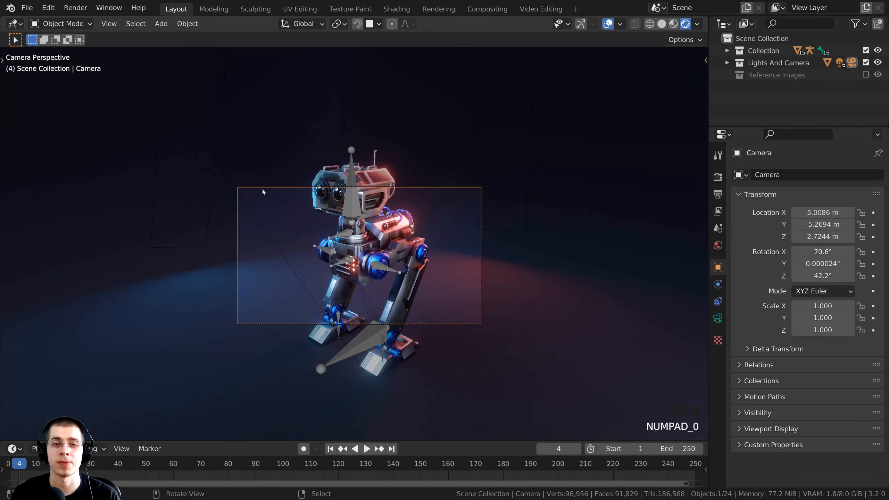
scroll(276, 194, up, 1)
scroll(473, 162, up, 4)
shift+middle_drag(464, 147, 507, 176)
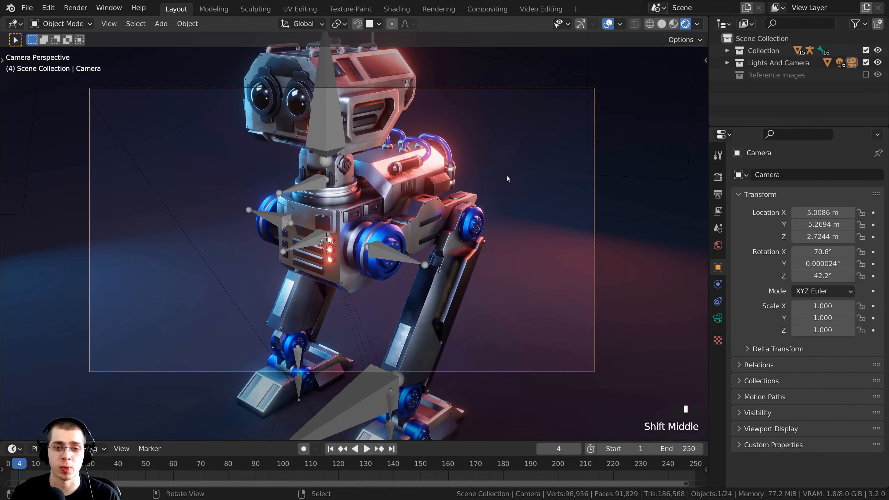
scroll(495, 344, down, 1)
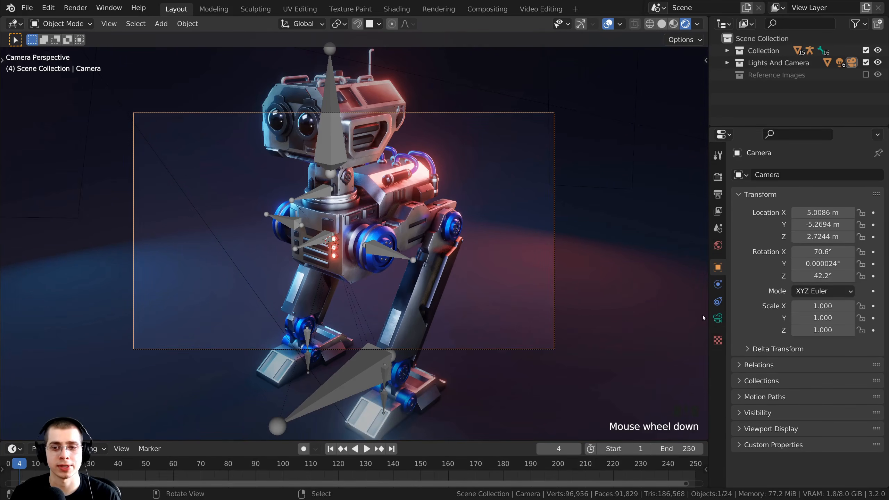
Set render Resolution Y to 2560 px for a square 2560 × 2560 output.
click(718, 195)
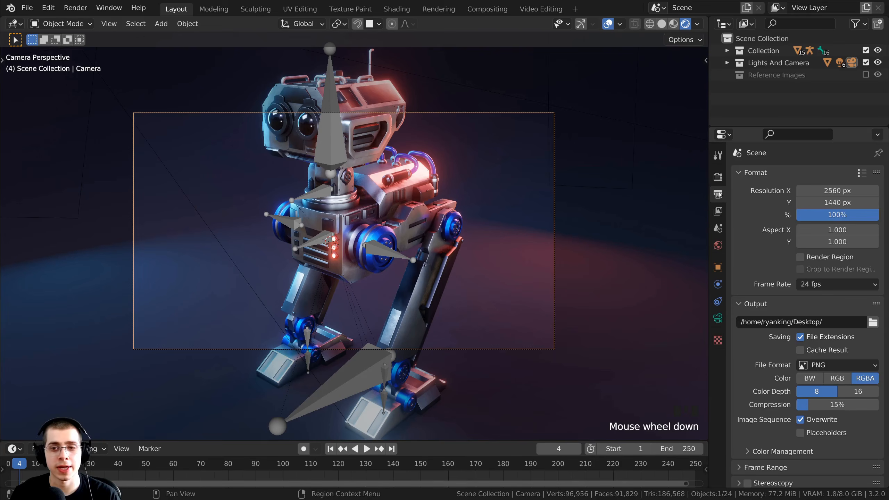
scroll(507, 238, up, 2)
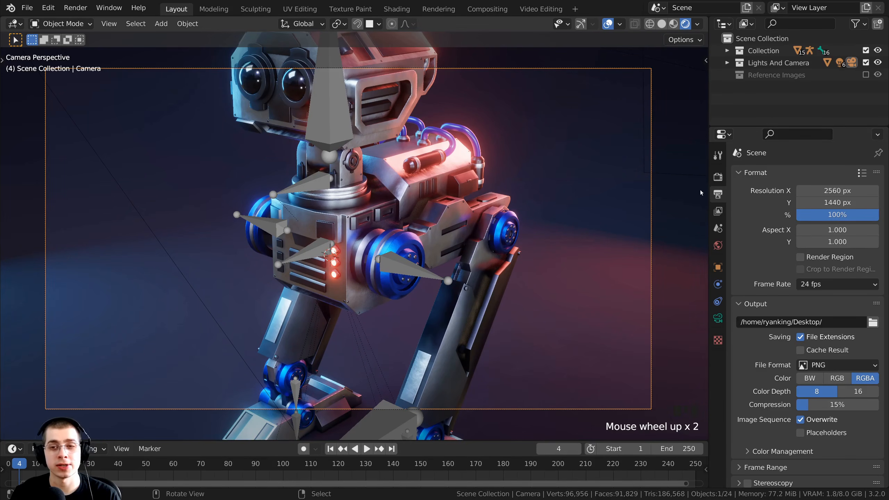
drag(707, 179, 595, 179)
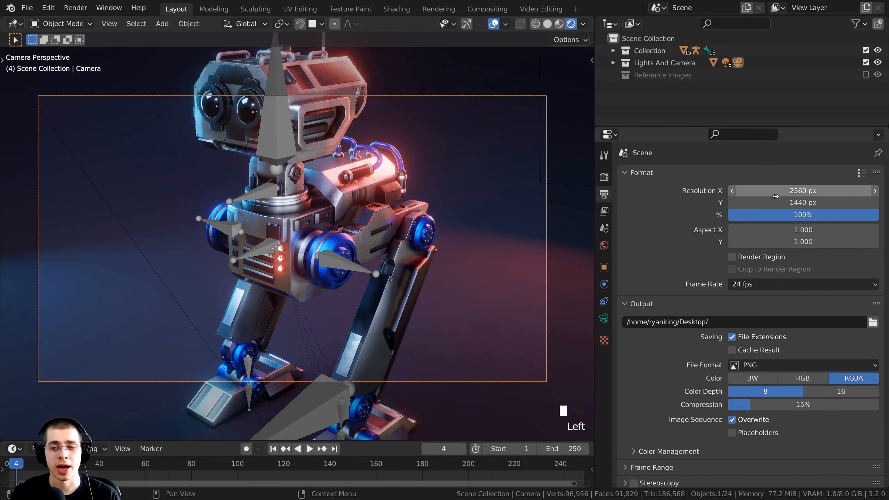
click(766, 200)
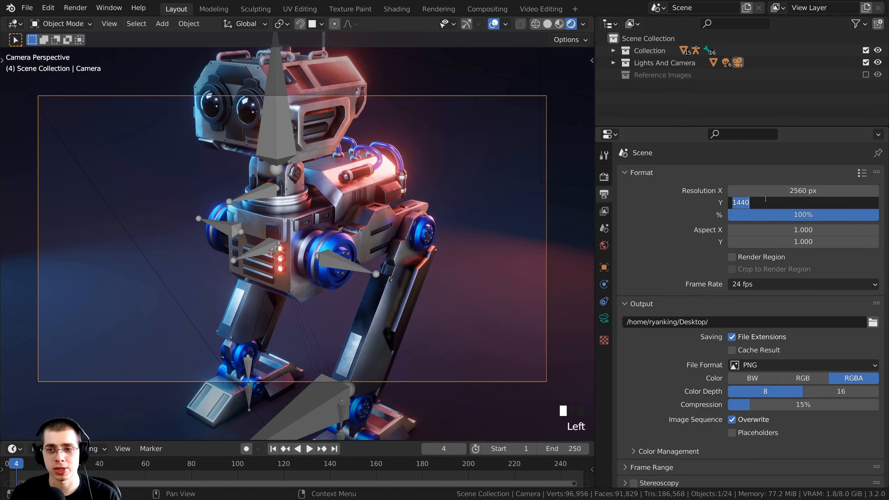
text(2560)
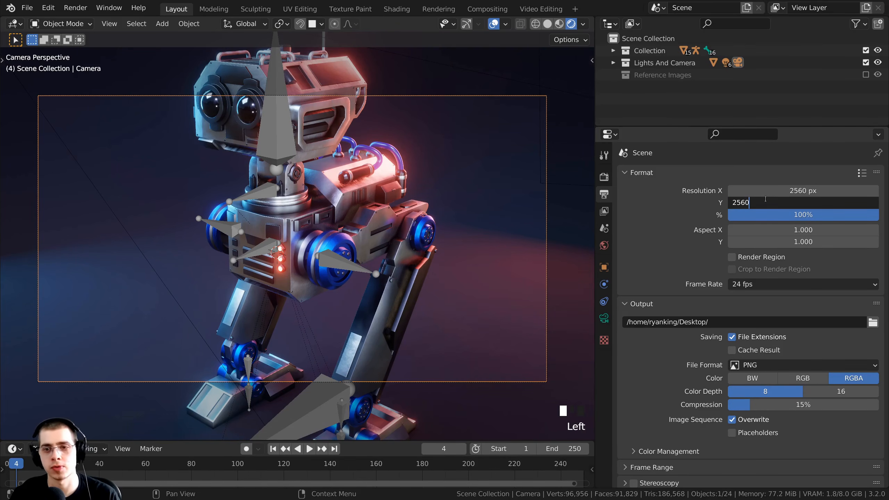
key(Return)
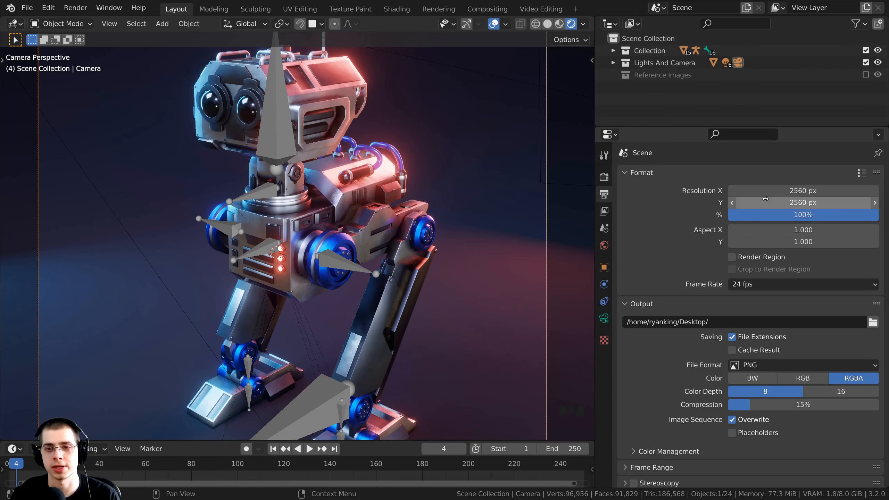
scroll(525, 210, down, 2)
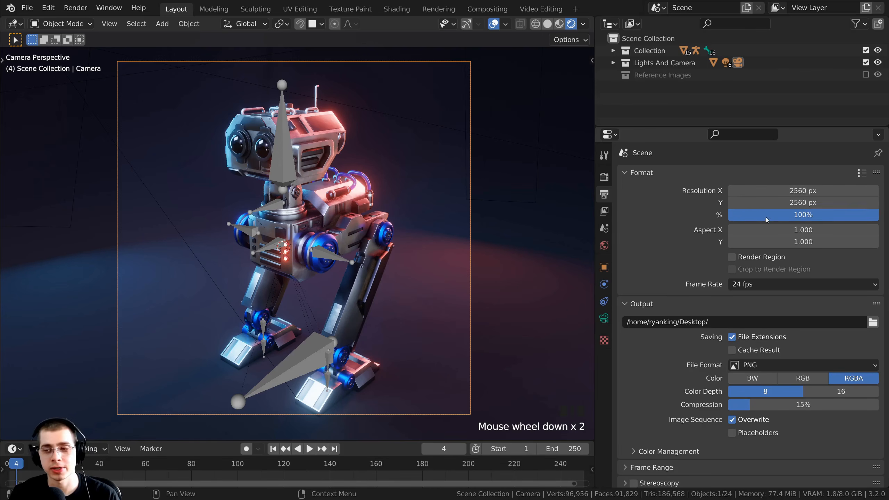
Move the camera to reframe the robot in the square frame.
key(g)
click(408, 77)
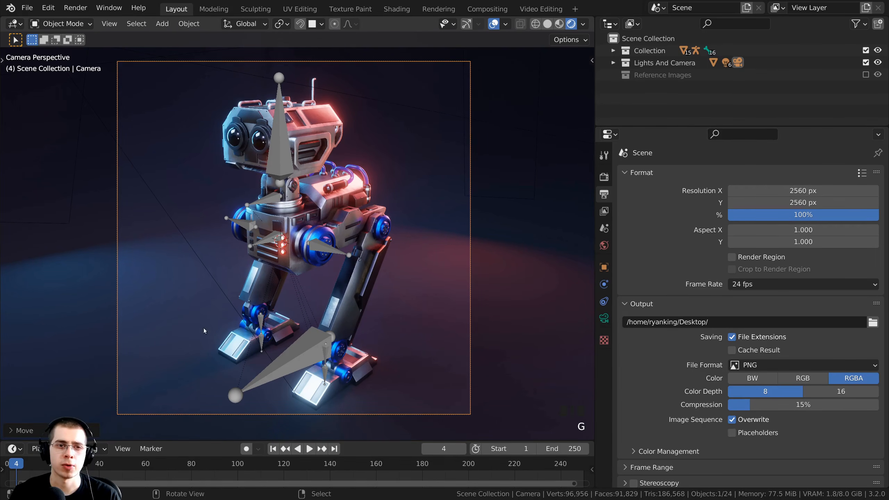
mouse_move(439, 273)
shift+middle_down()
mouse_move(418, 280)
mouse_move(424, 290)
mouse_move(434, 280)
shift+middle_up()
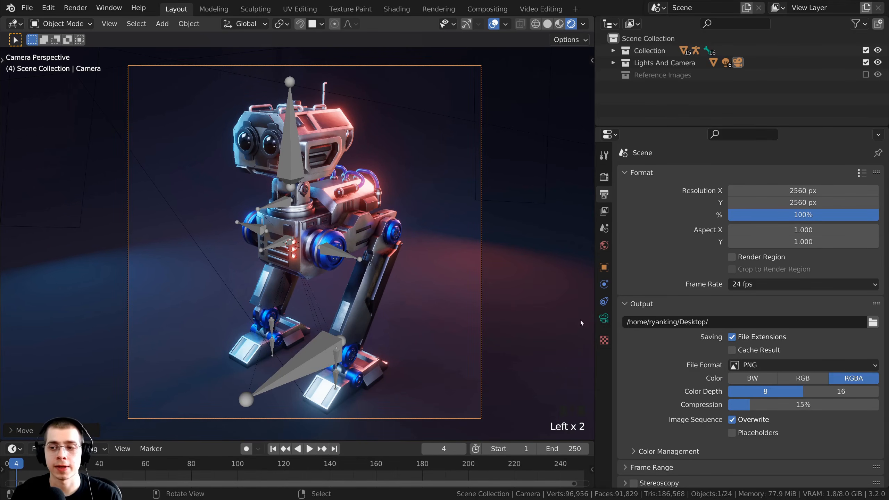
Try focal lengths of 8 mm and 128 mm, cancelling the trial camera moves.
click(604, 320)
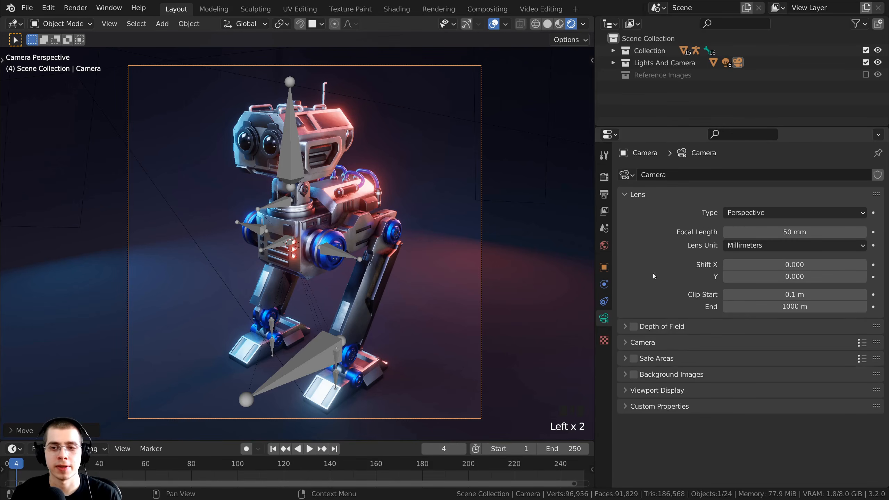
drag(795, 232, 875, 232)
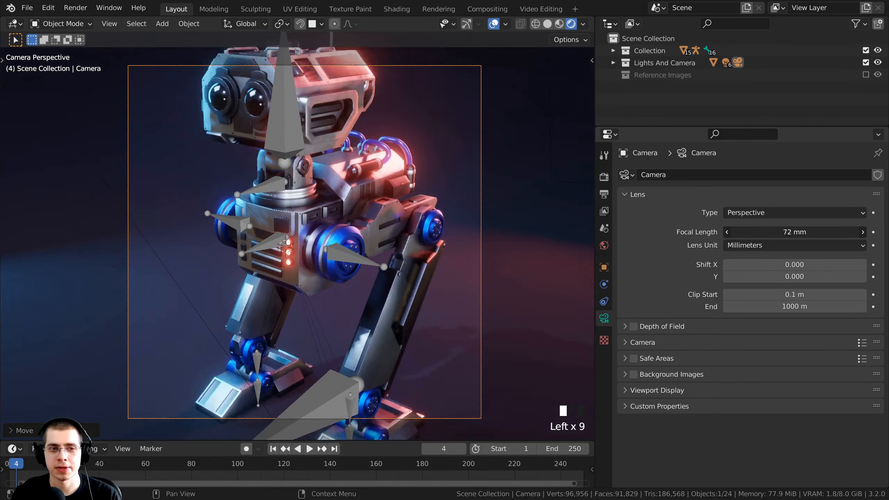
right_click(782, 233)
drag(792, 233, 739, 233)
key(g)
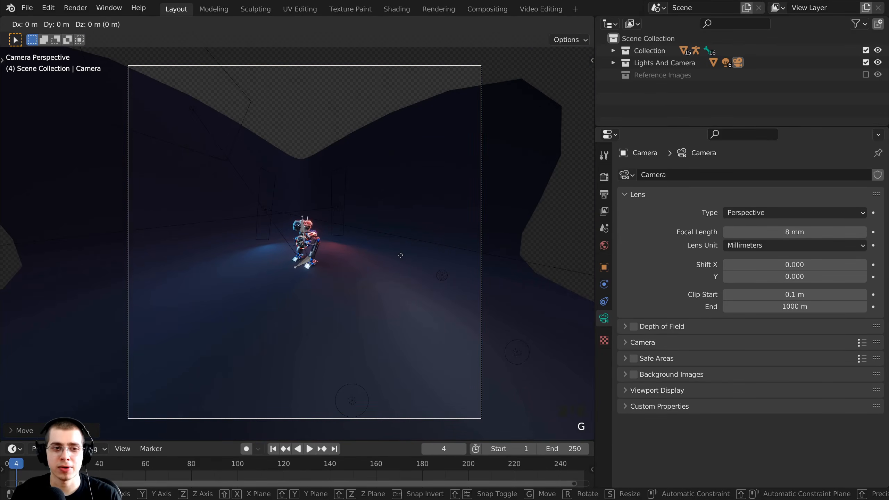
key(z)
key(z)
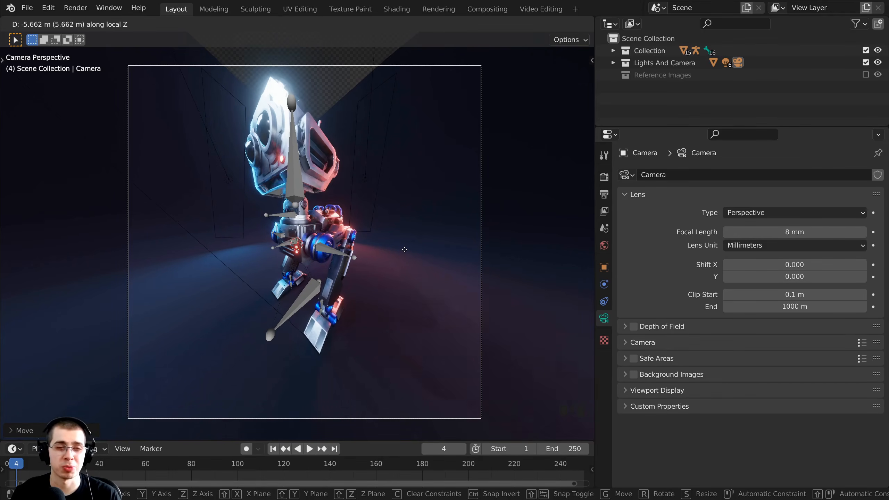
right_click(405, 256)
drag(742, 232, 854, 232)
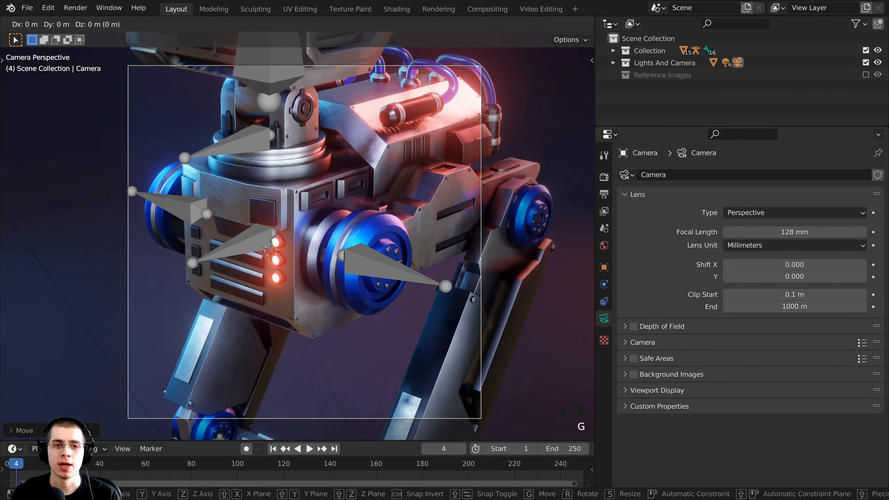
key(g)
key(z)
key(z)
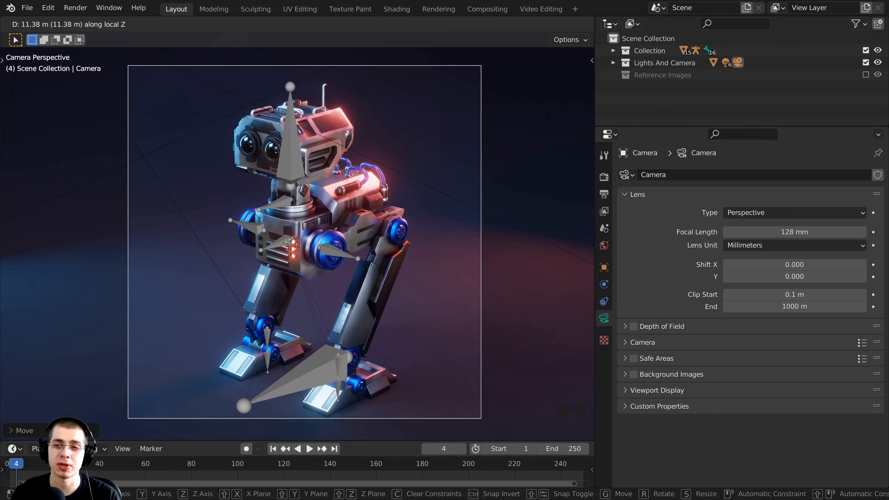
key(Escape)
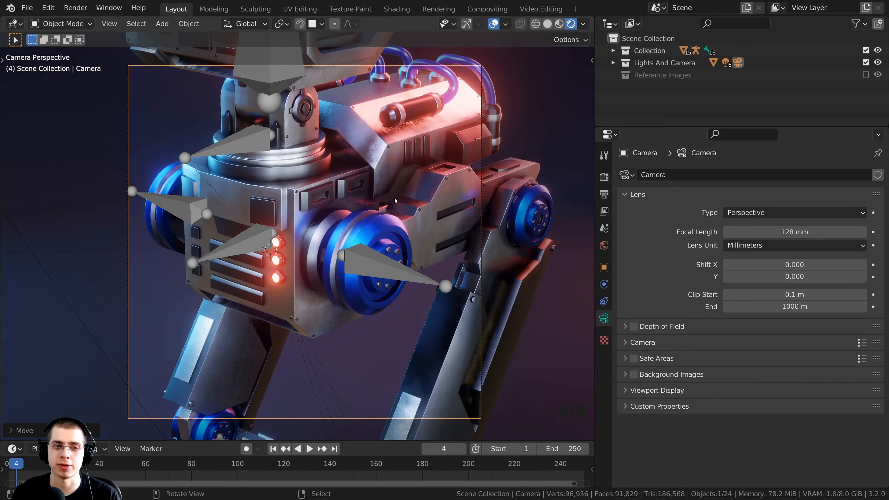
Set the camera's Focal Length to 90 mm.
click(790, 235)
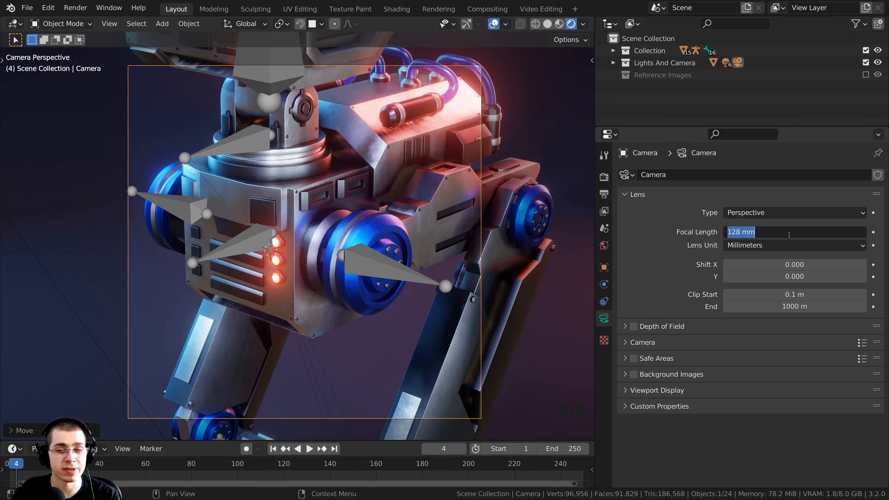
text(90)
click(318, 2)
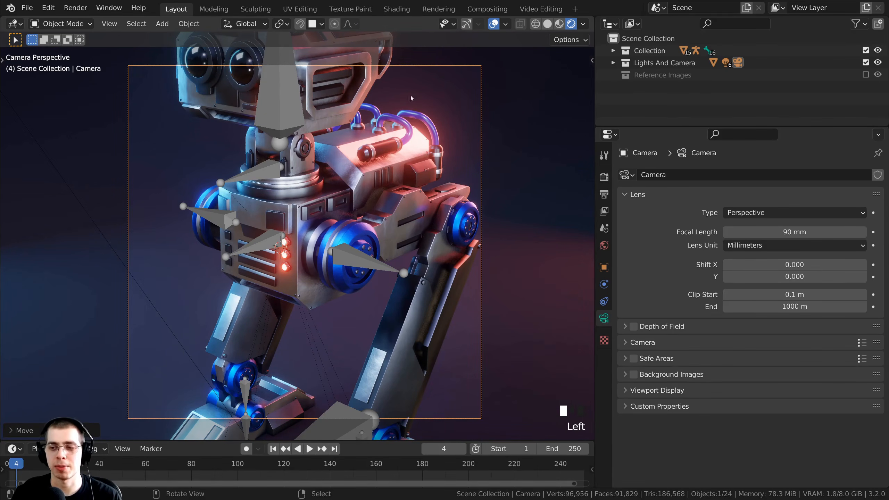
Dolly the camera back along its view axis until the robot fits the frame.
key(g)
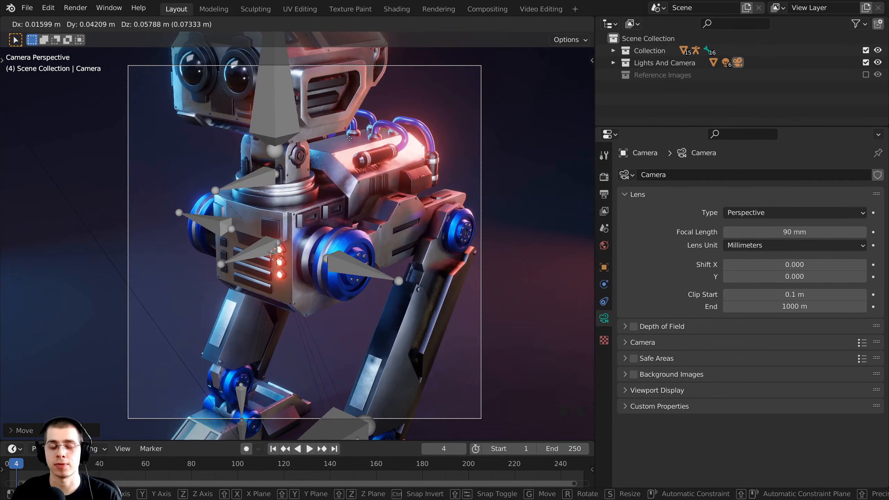
key(z)
key(z)
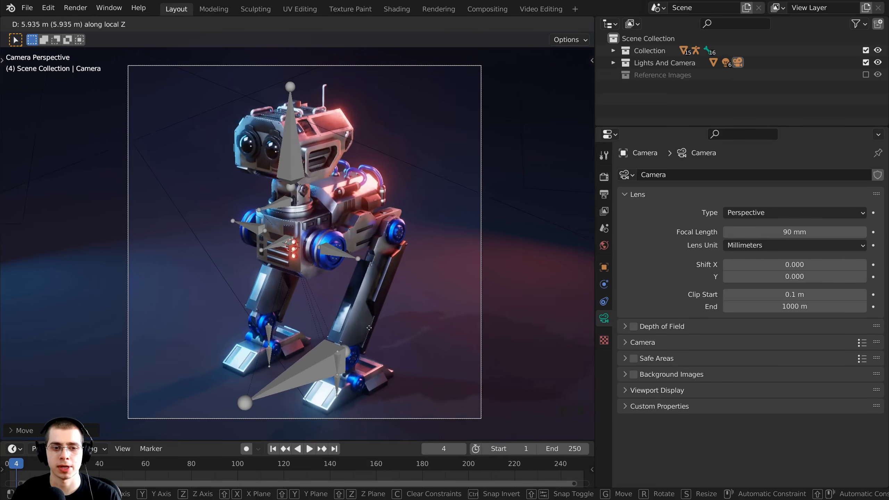
click(367, 285)
click(416, 220)
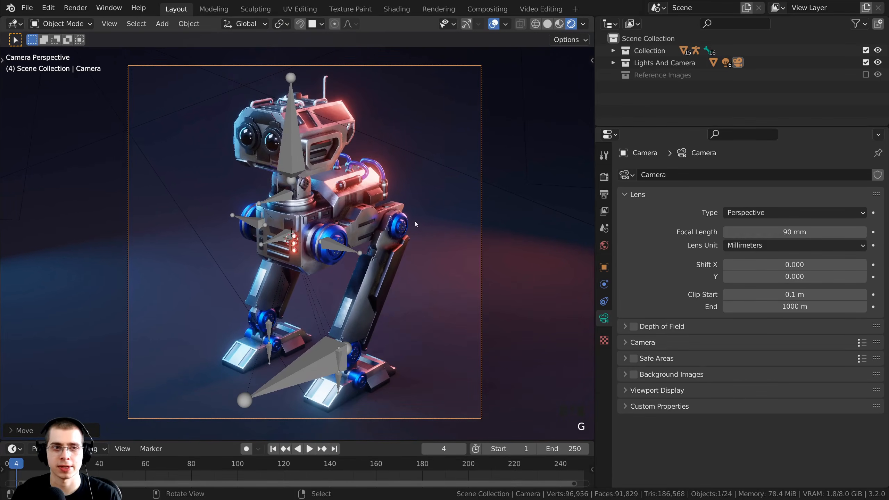
scroll(415, 218, down, 1)
key(g)
click(414, 235)
scroll(414, 235, up, 1)
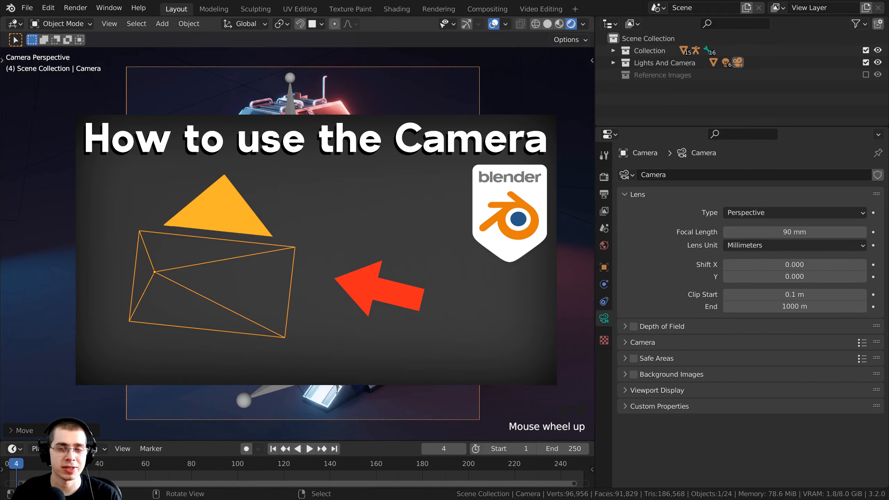
Try further camera moves, cancel them, and pan to recentre the camera view.
key(g)
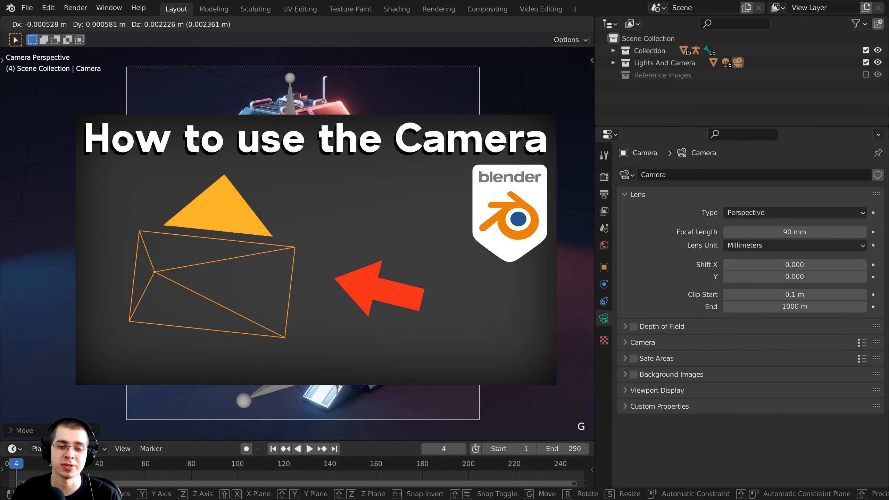
key(g)
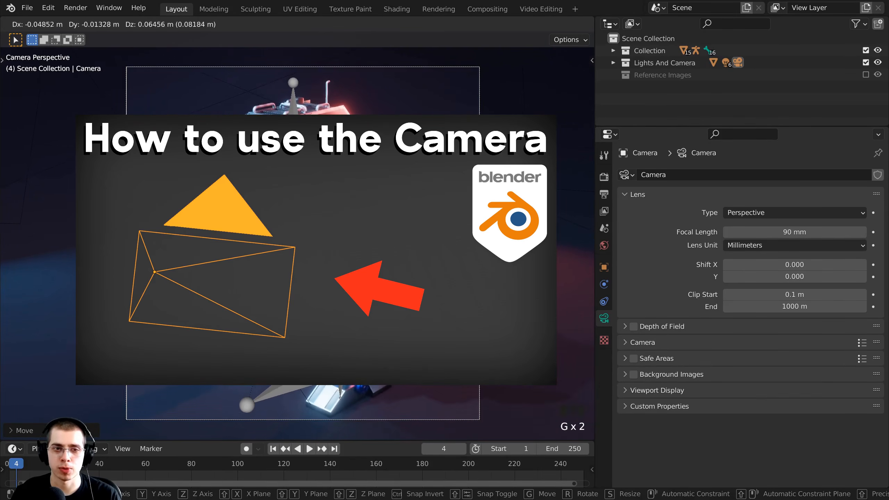
right_click(461, 105)
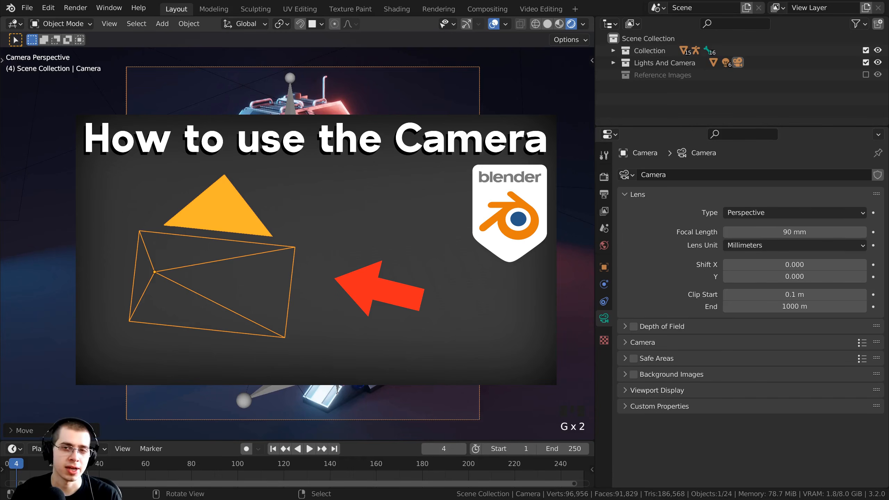
key(g)
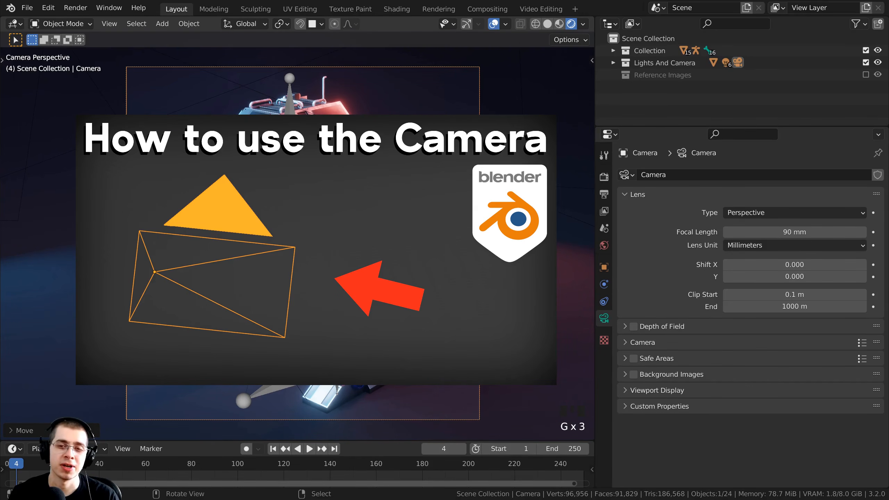
shift+middle_drag(414, 264, 431, 241)
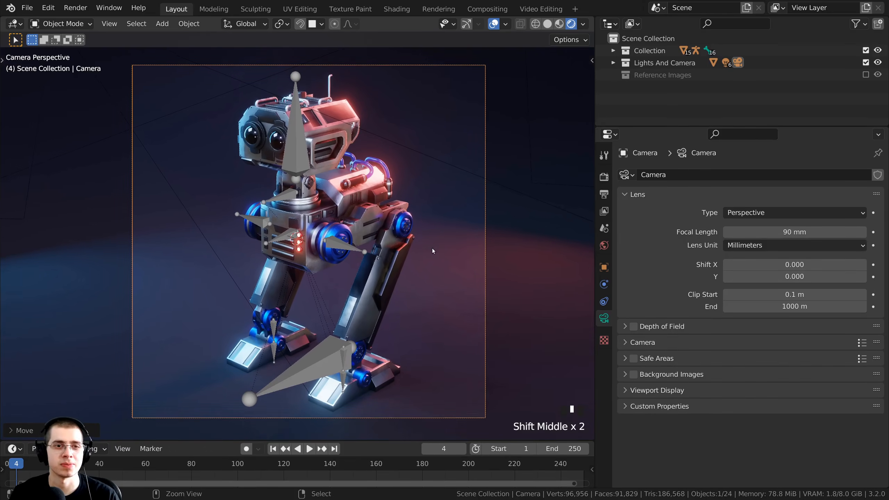
shift+middle_drag(402, 154, 415, 160)
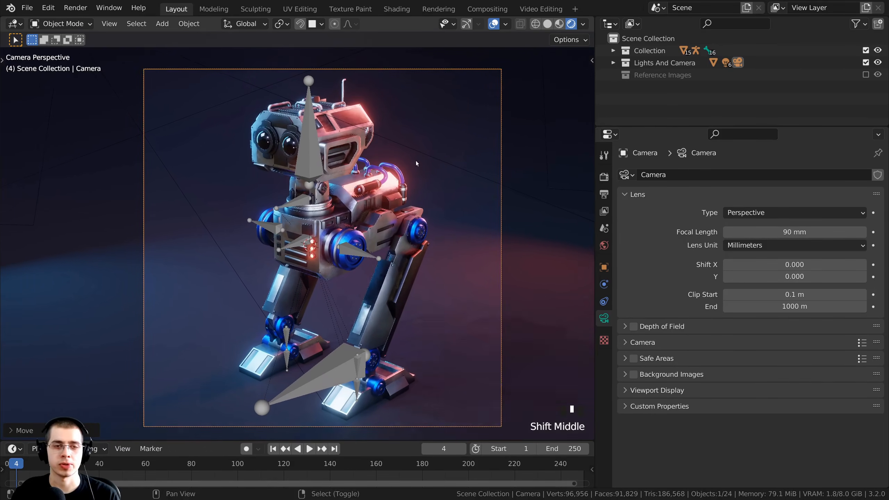
key(g)
right_click(421, 146)
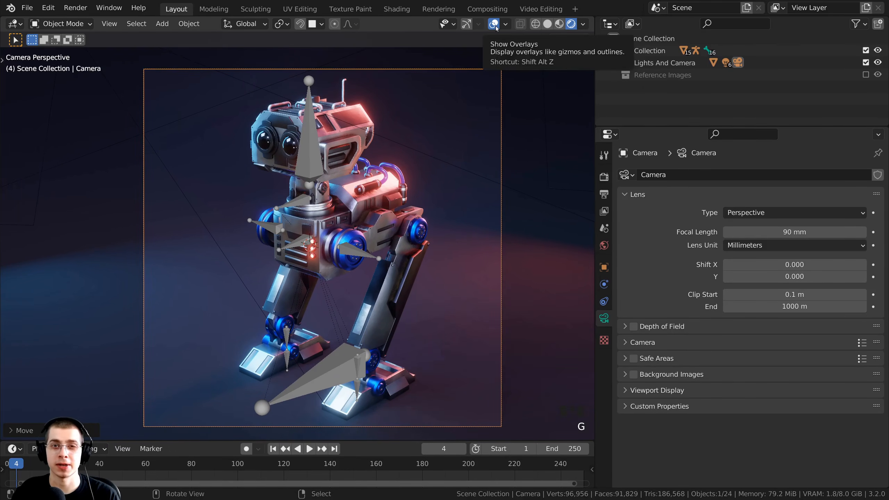
Turn off viewport overlays and frame the robot in the clean camera view.
click(497, 25)
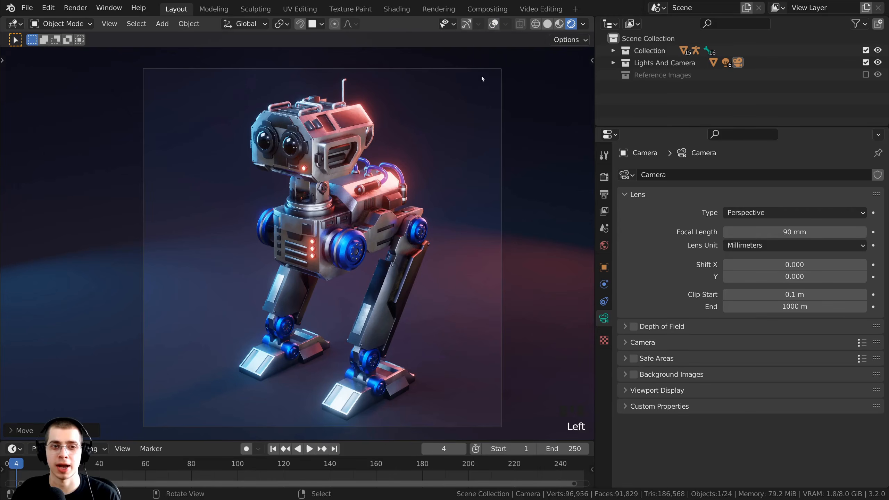
scroll(403, 90, up, 2)
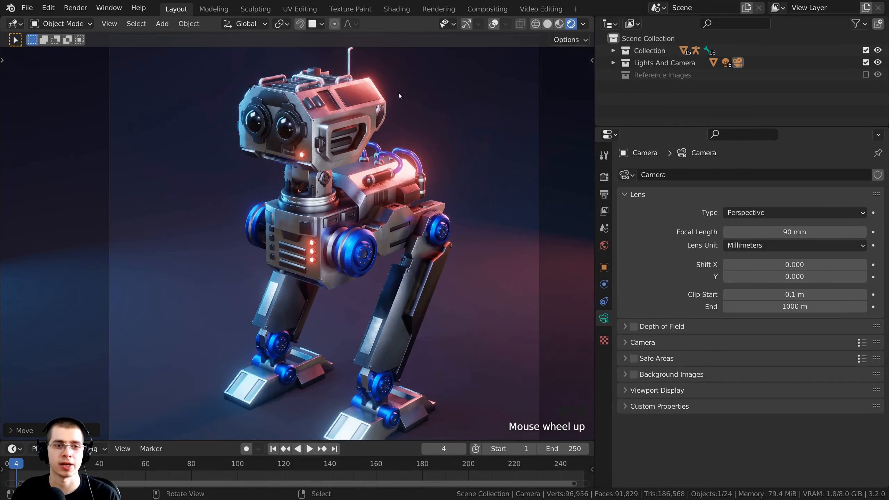
shift+middle_drag(399, 93, 330, 163)
scroll(329, 162, down, 2)
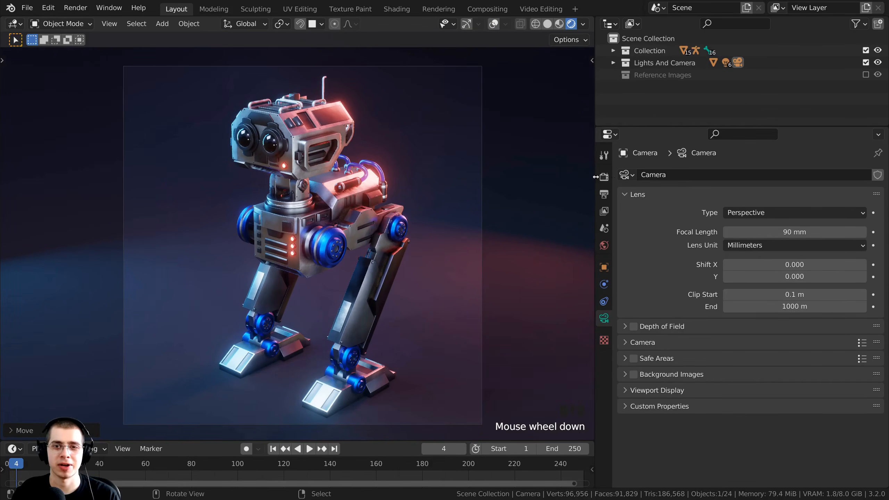
Widen the 3D view, recentre the robot, and save Mech Robot-Part 10.blend.
drag(595, 177, 658, 178)
shift+middle_drag(516, 180, 444, 171)
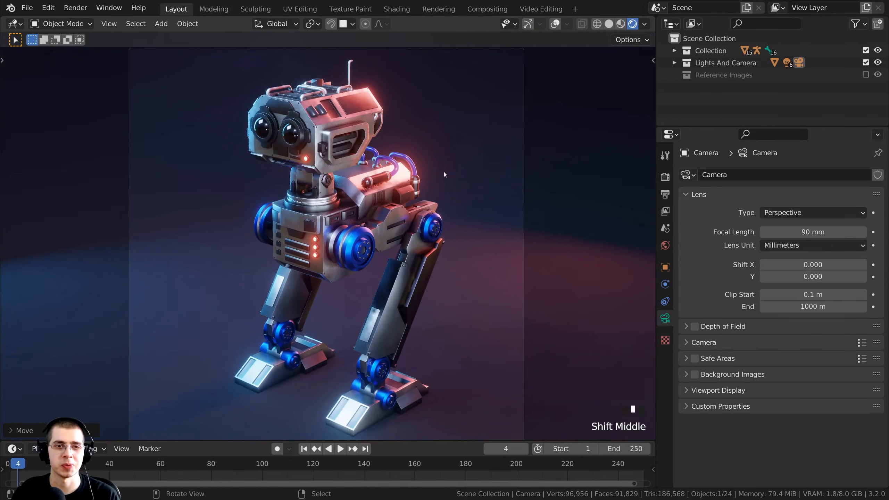
scroll(380, 137, down, 2)
key(ctrl+s)
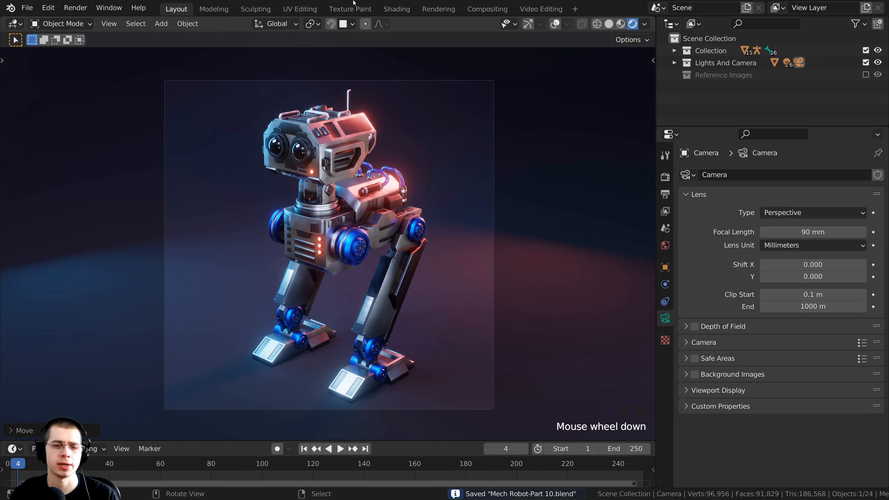
shift+middle_drag(402, 210, 407, 211)
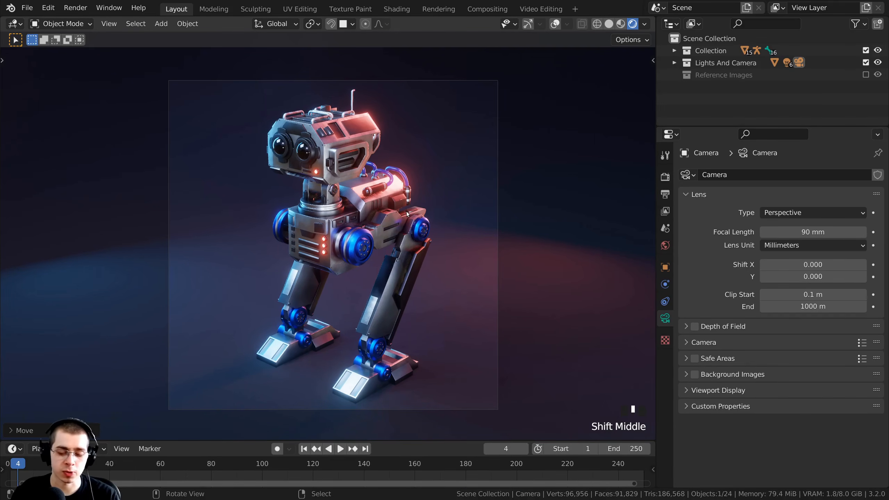
Render frame 4 of the robot from the camera and fit the result in the editor.
key(F12)
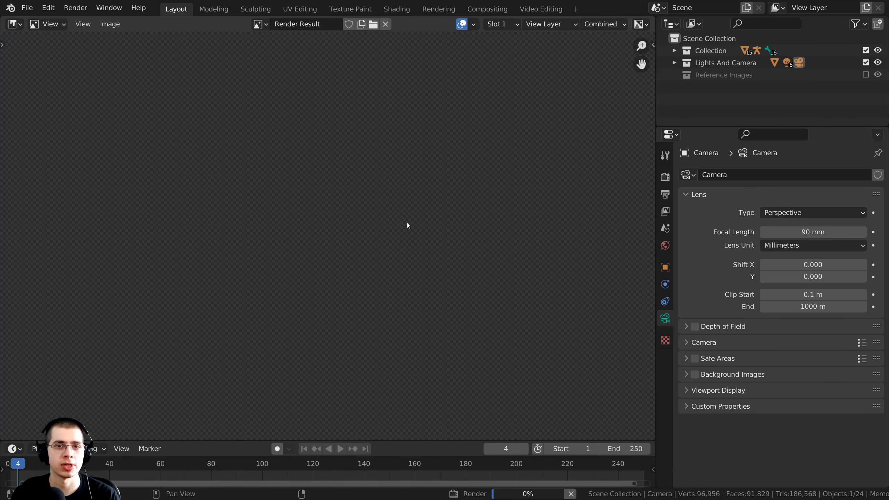
key(Home)
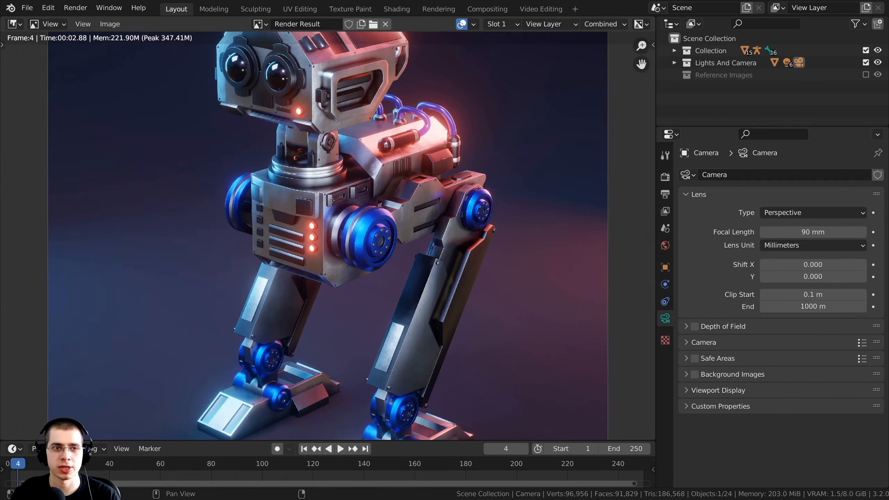
middle_drag(332, 201, 334, 236)
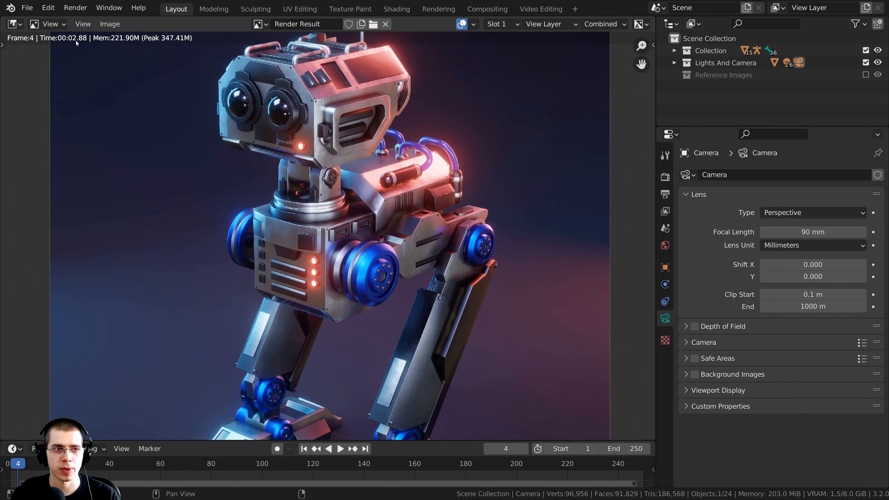
scroll(368, 253, down, 1)
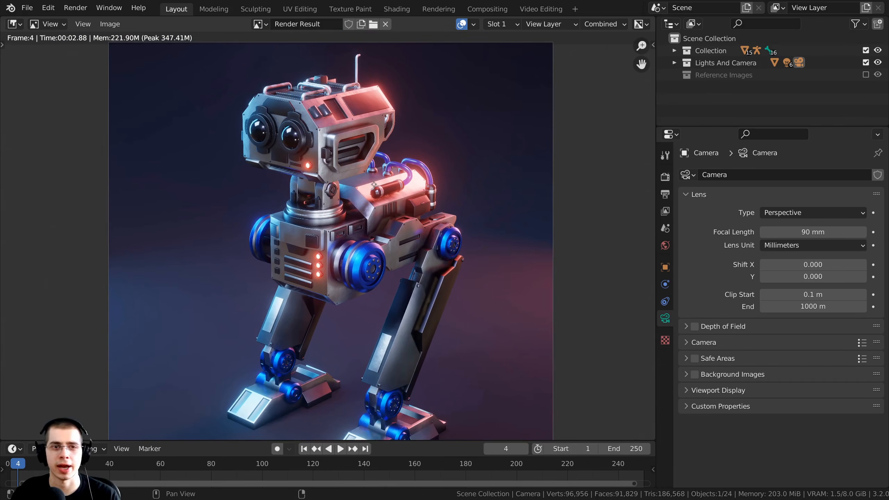
Pan and zoom across the Render Result to inspect the robot from head to feet.
middle_drag(407, 322, 422, 204)
scroll(415, 318, up, 1)
middle_drag(379, 358, 376, 413)
scroll(376, 414, down, 2)
middle_drag(425, 258, 451, 253)
scroll(446, 249, up, 1)
middle_drag(451, 253, 440, 261)
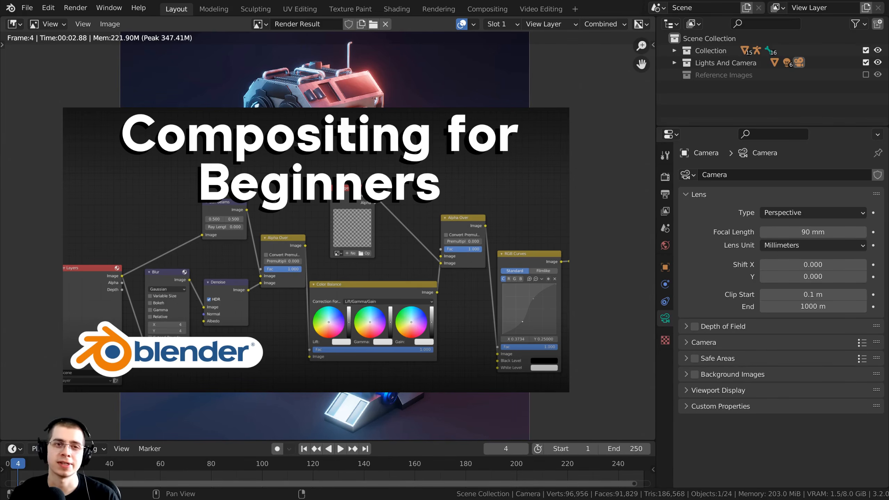
scroll(440, 259, up, 1)
middle_drag(452, 245, 460, 64)
scroll(461, 189, up, 1)
middle_drag(472, 186, 549, 393)
scroll(405, 121, down, 1)
middle_drag(405, 121, 377, 187)
middle_drag(353, 248, 367, 175)
scroll(367, 175, down, 1)
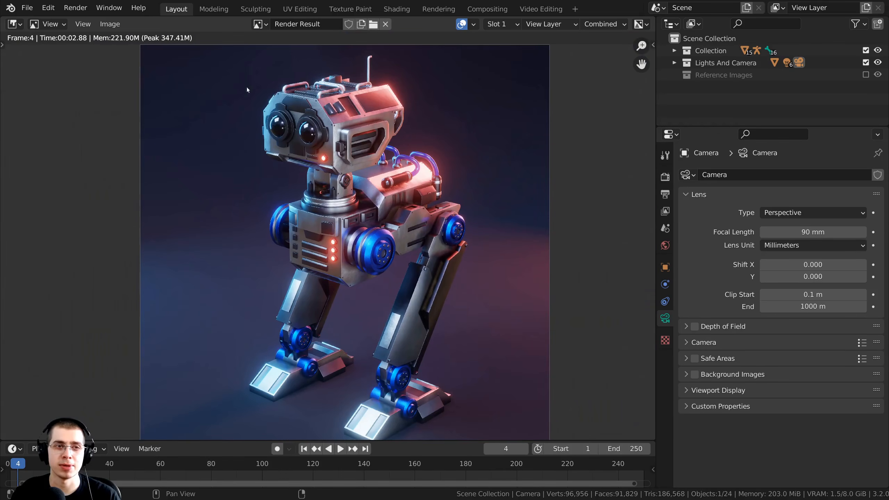
click(109, 24)
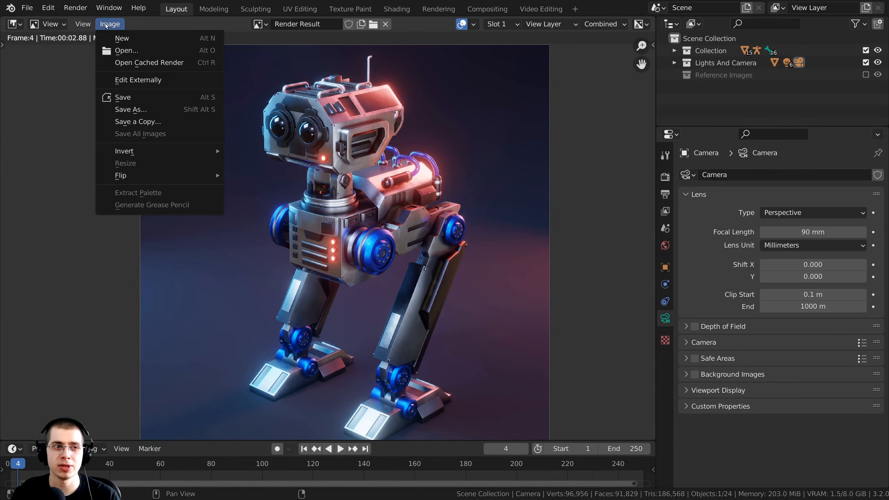
Save the render as Robot Mech Final Render.png (PNG RGBA 8-bit) and resave the .blend.
click(154, 110)
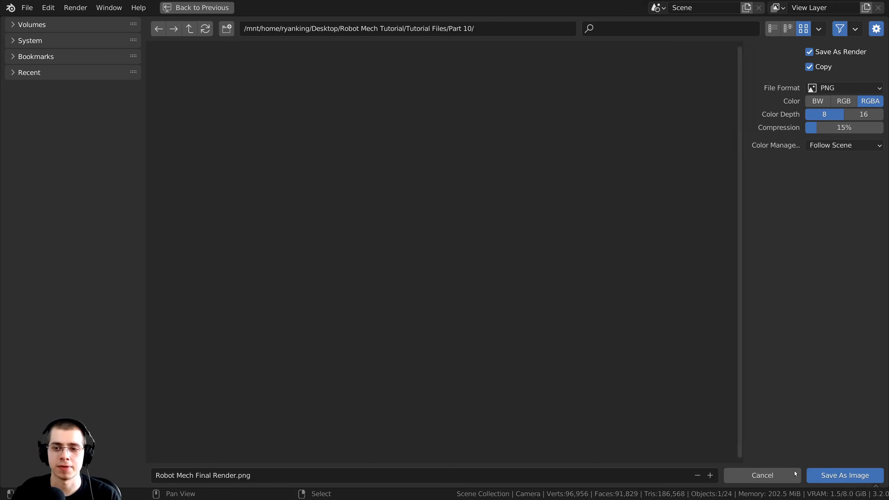
click(851, 476)
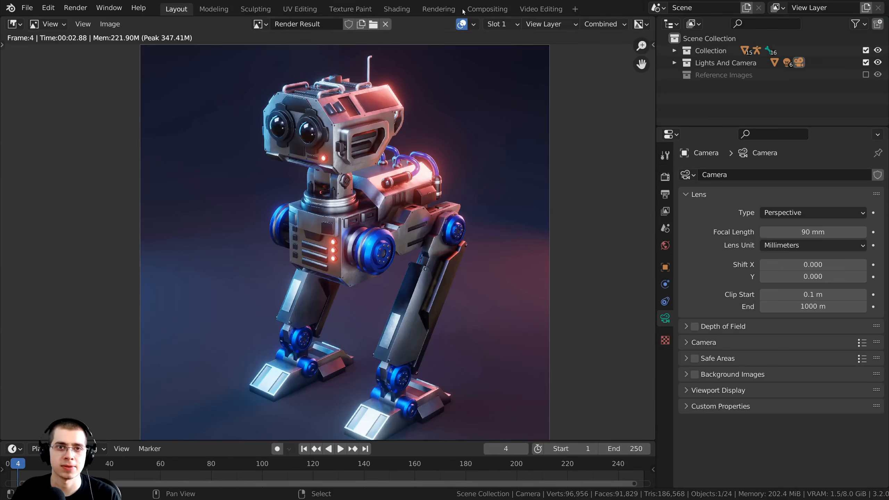
key(ctrl+s)
middle_drag(429, 159, 430, 157)
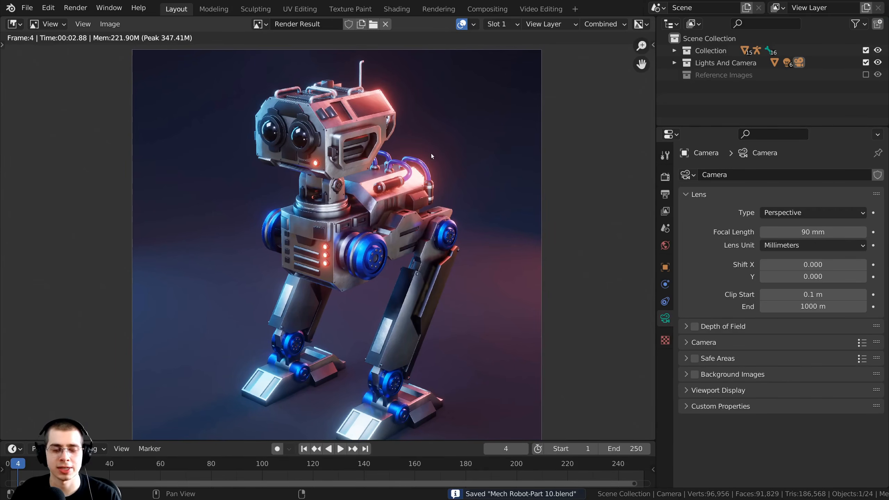
Close the render, turn viewport overlays back on, select the armature and zoom in.
key(Escape)
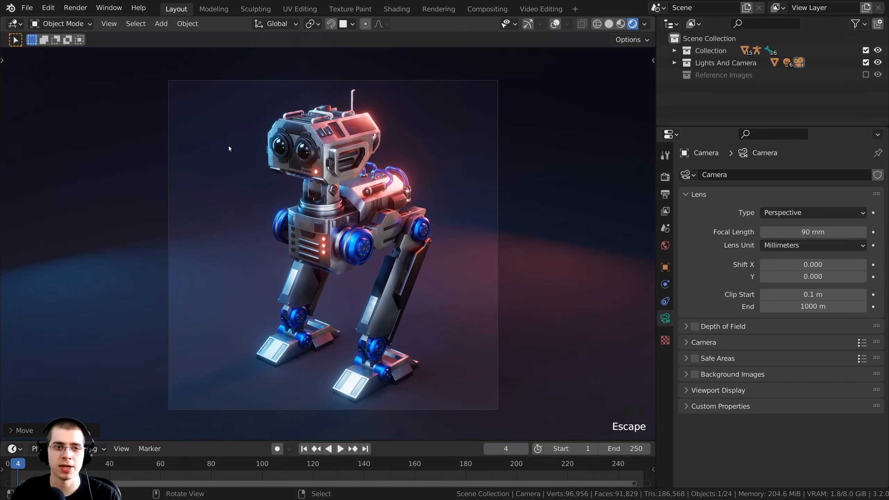
shift+middle_drag(414, 215, 430, 222)
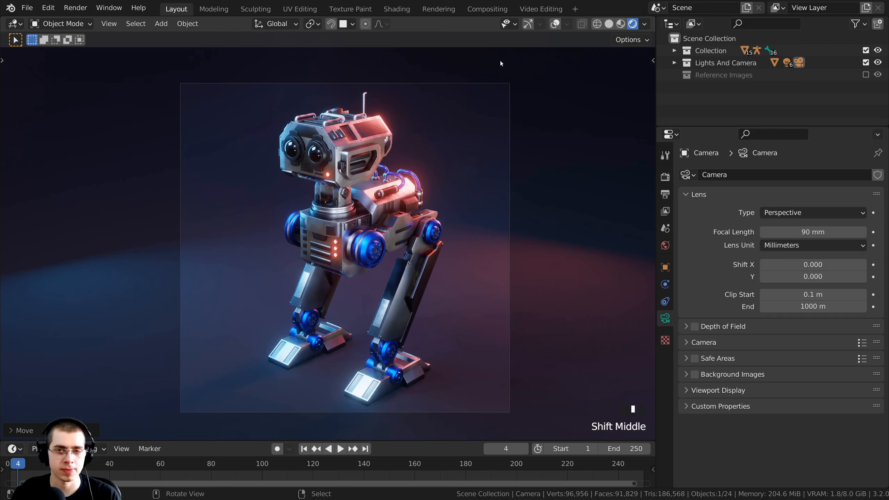
click(551, 27)
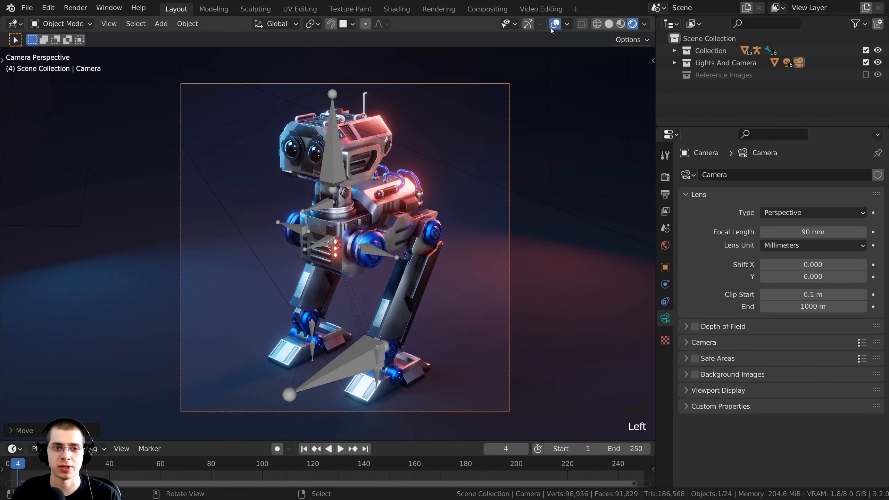
shift+scroll(384, 188, up, 1)
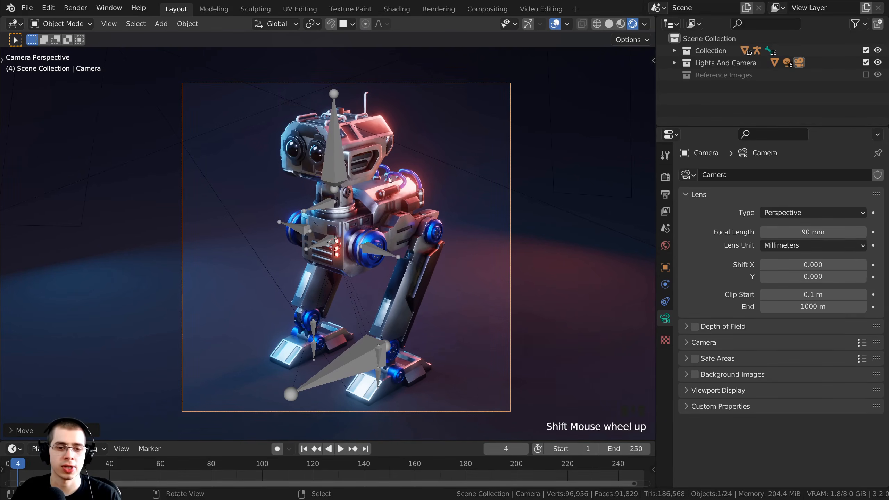
right_click(338, 153)
shift+middle_drag(334, 217, 338, 241)
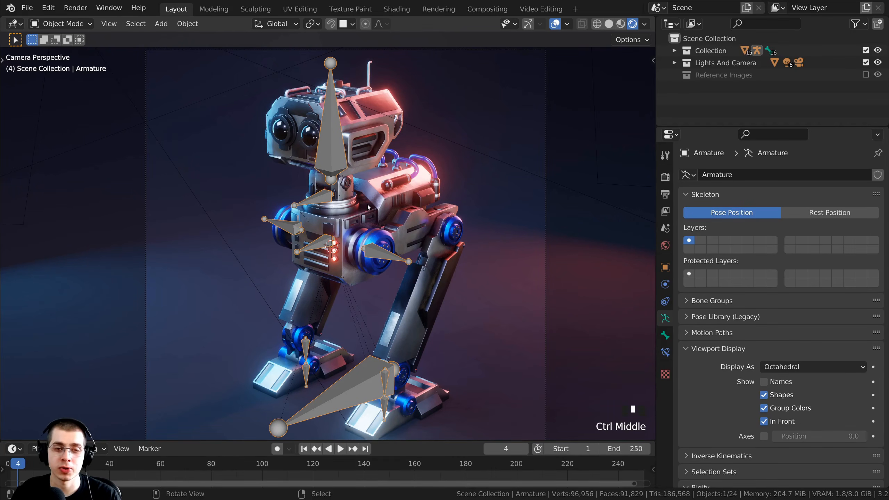
In Pose Mode, rotate the Main Controller and slide it along the ground plane.
key(ctrl+Tab)
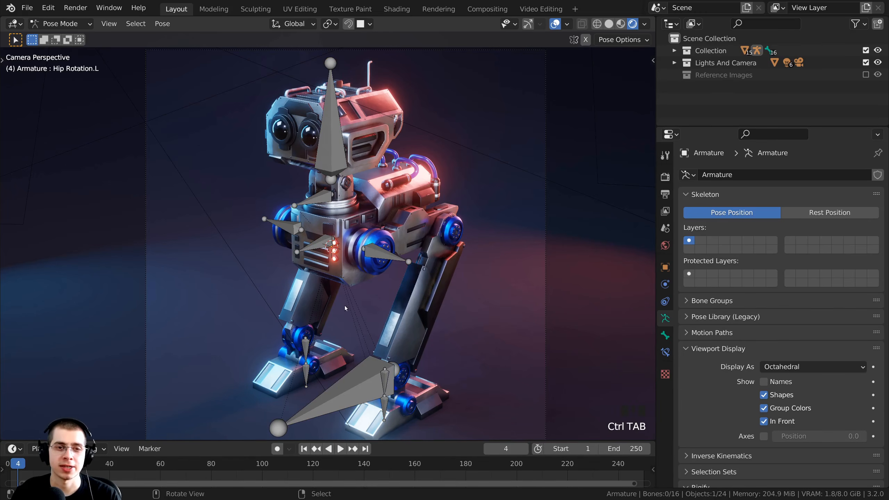
shift+middle_drag(345, 308, 364, 303)
right_click(356, 379)
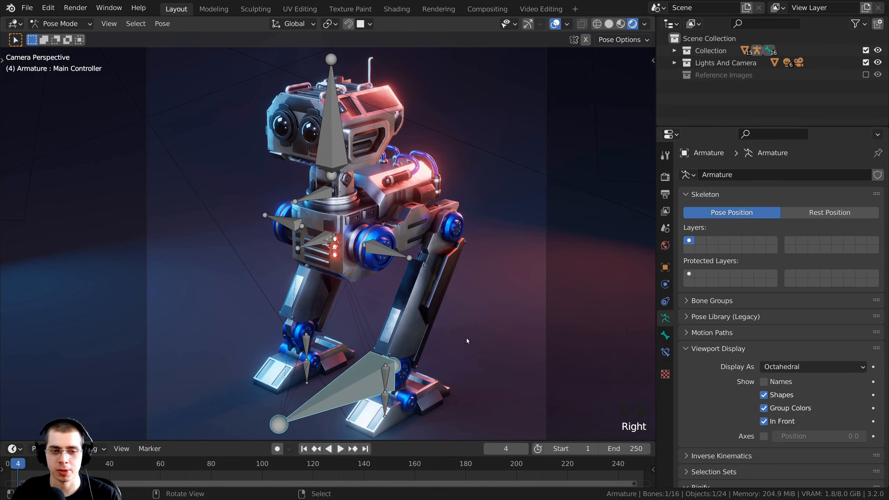
key(r)
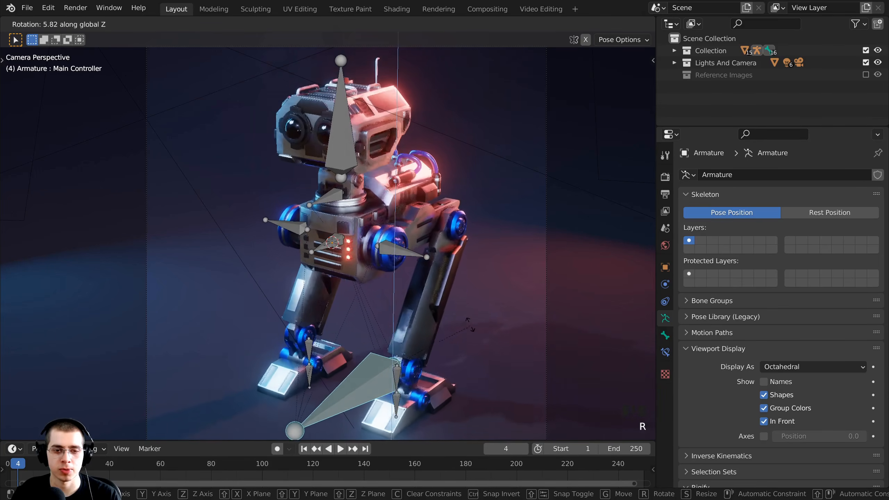
click(471, 321)
scroll(473, 319, down, 2)
middle_drag(468, 319, 459, 318)
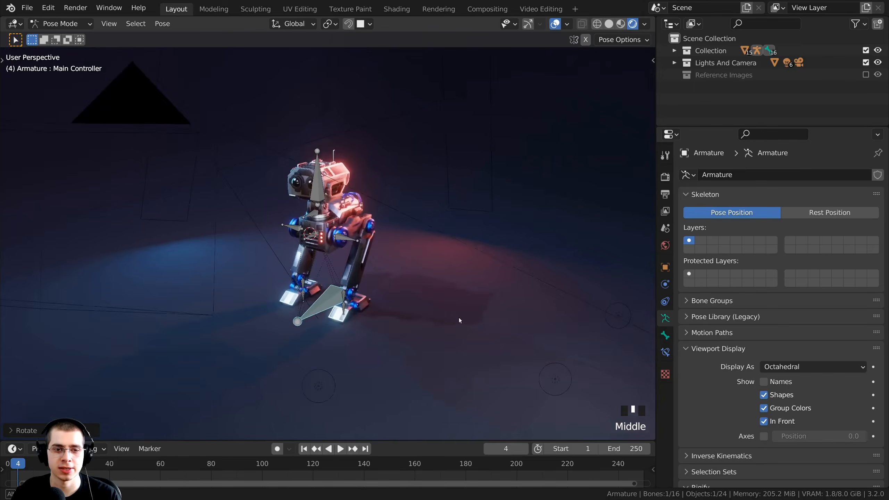
key(KP_0)
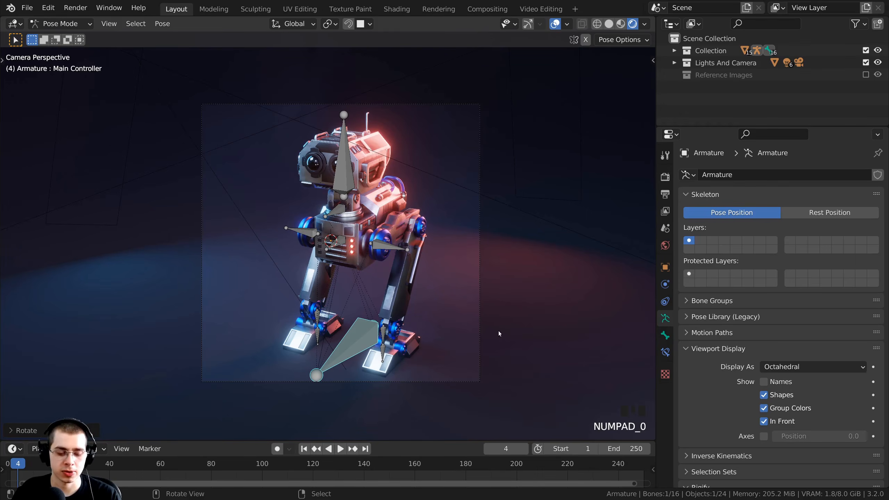
key(g)
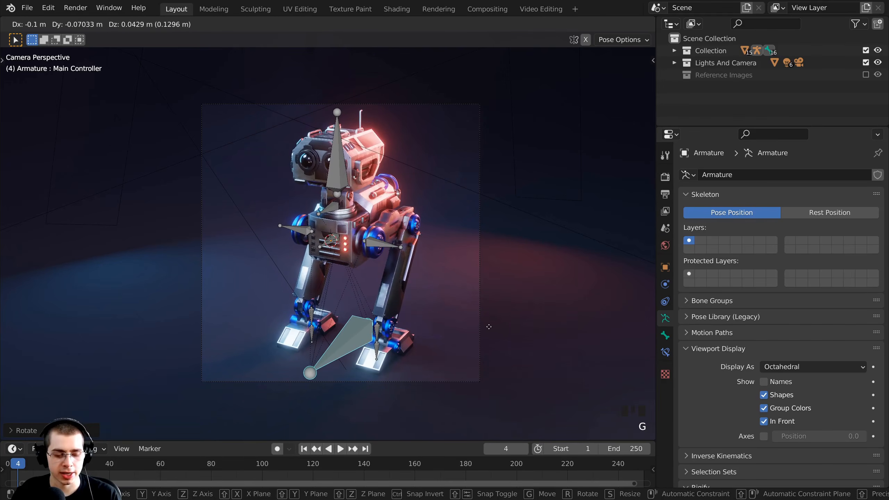
key(shift+z)
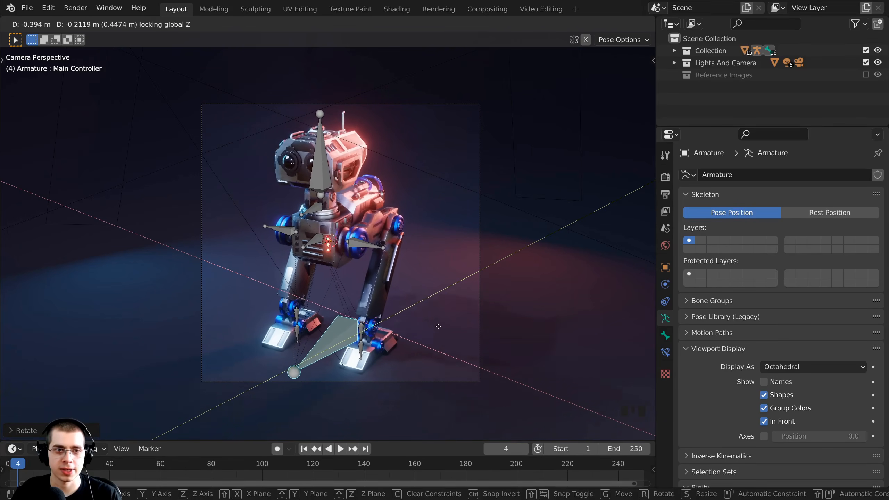
click(436, 326)
Rotate the Main Controller about the Z axis and shift it along X.
key(r)
key(z)
click(455, 330)
key(g)
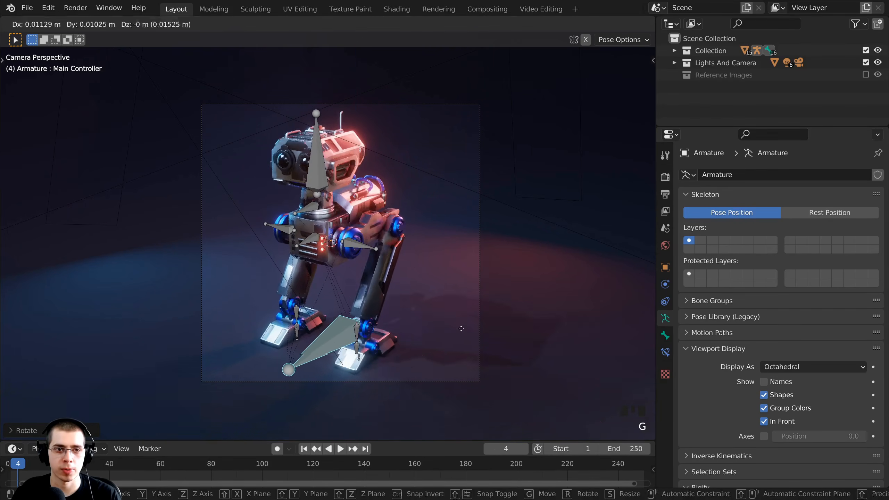
key(x)
Rotate the Body, Neck and Head bones to angle the robot's upper body.
shift+middle_drag(403, 140, 406, 174)
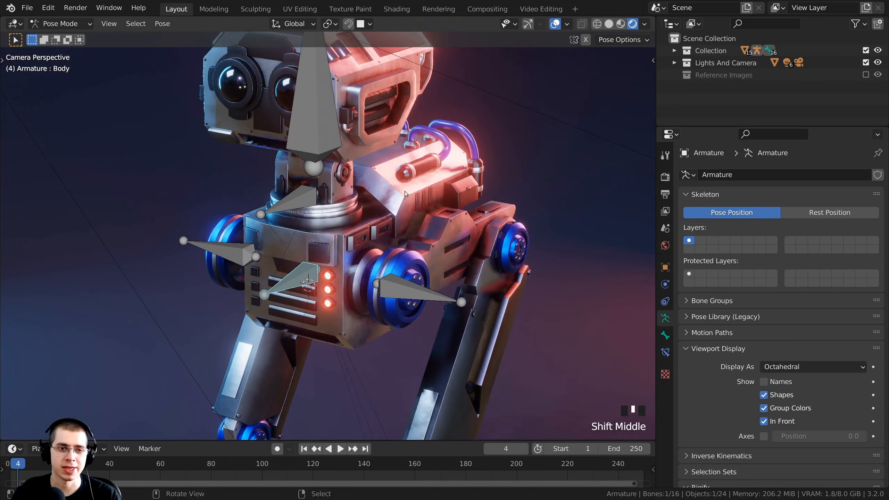
key(r)
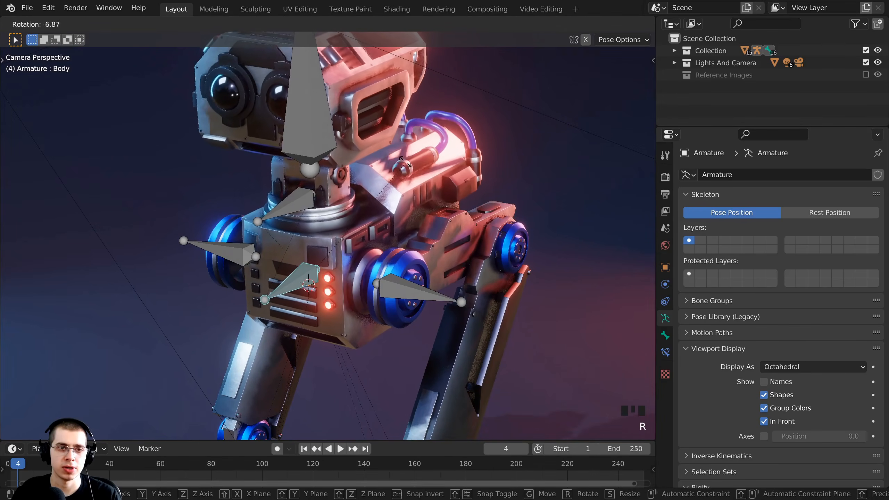
click(395, 164)
shift+middle_drag(298, 215, 298, 248)
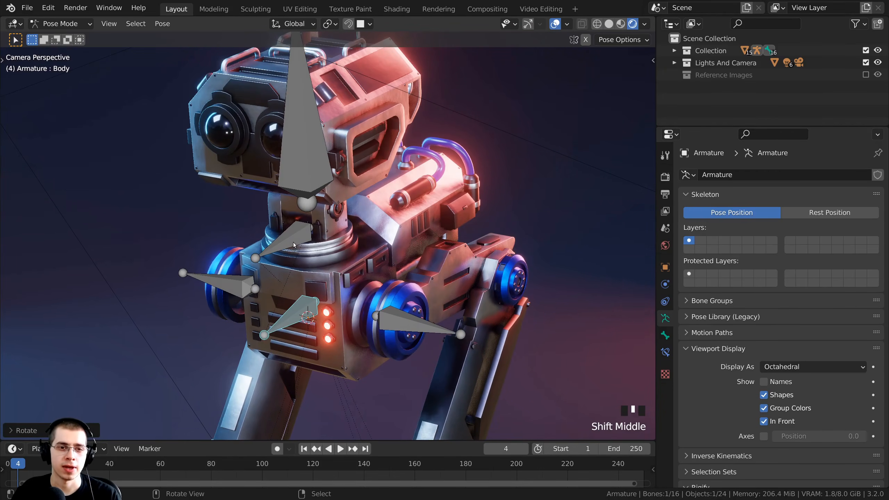
scroll(293, 245, down, 2)
click(294, 245)
key(r)
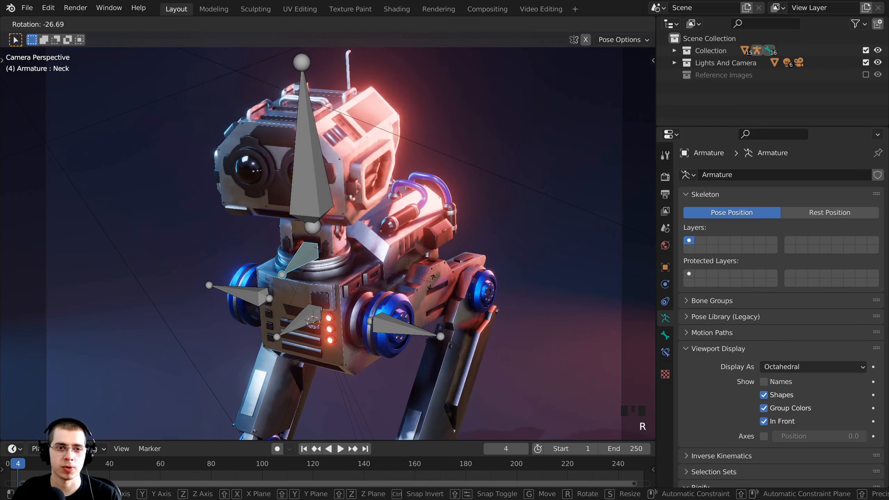
click(344, 210)
click(320, 157)
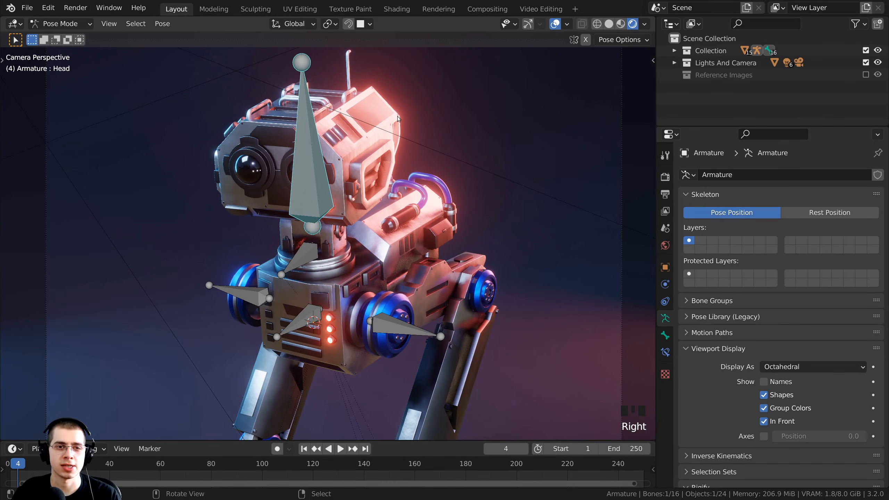
key(r)
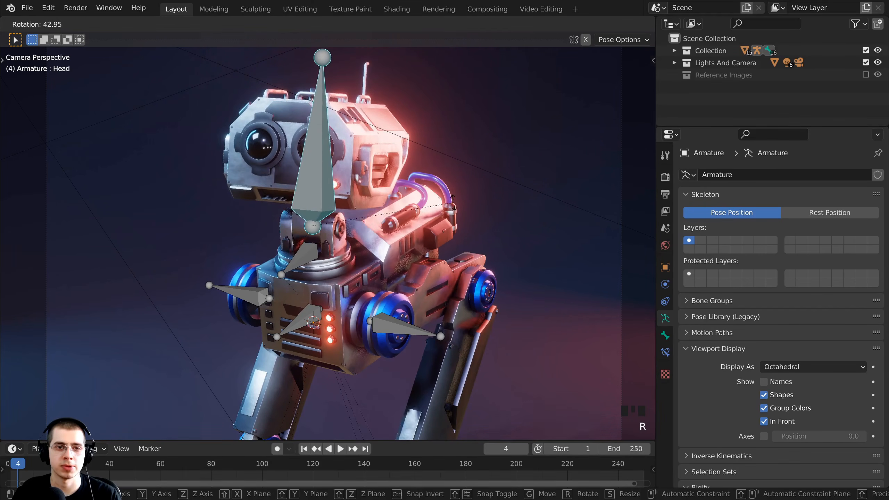
click(452, 206)
Turn the Hip Rotation.R and Hip Rotation.L bones into a stride.
right_click(302, 320)
right_click(306, 258)
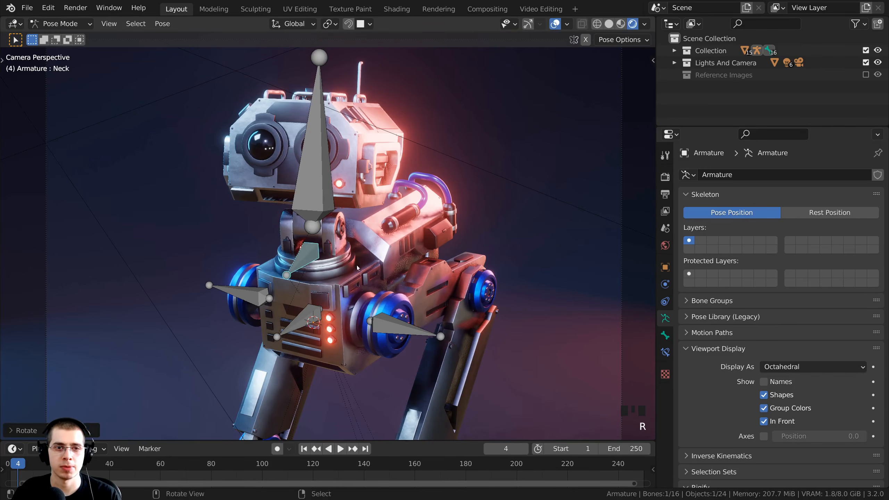
shift+middle_drag(344, 267, 363, 256)
scroll(379, 278, up, 2)
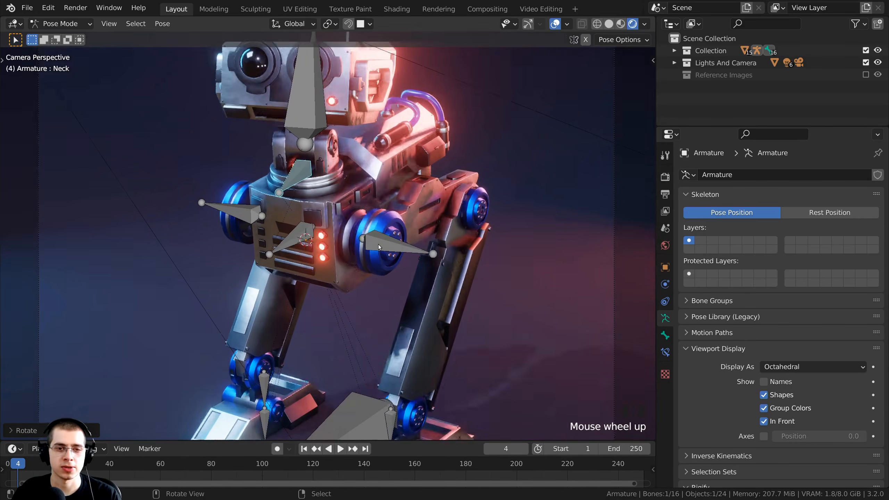
right_click(378, 244)
key(r)
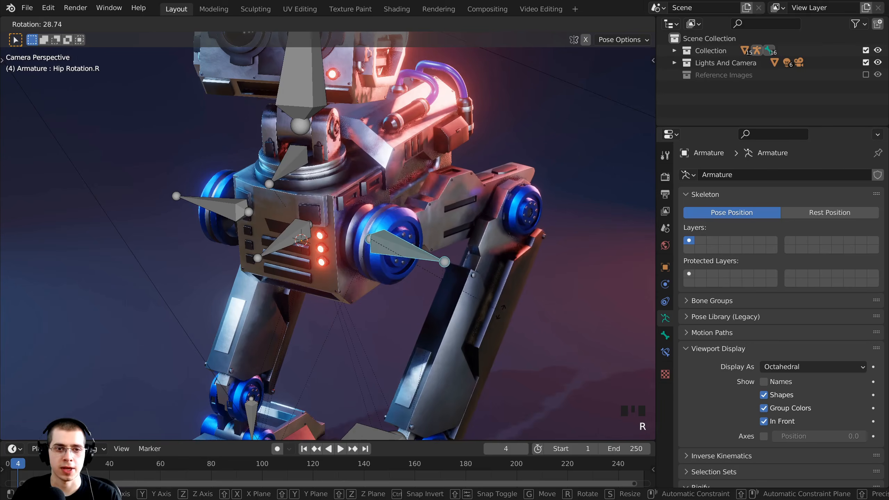
click(490, 266)
right_click(210, 205)
key(r)
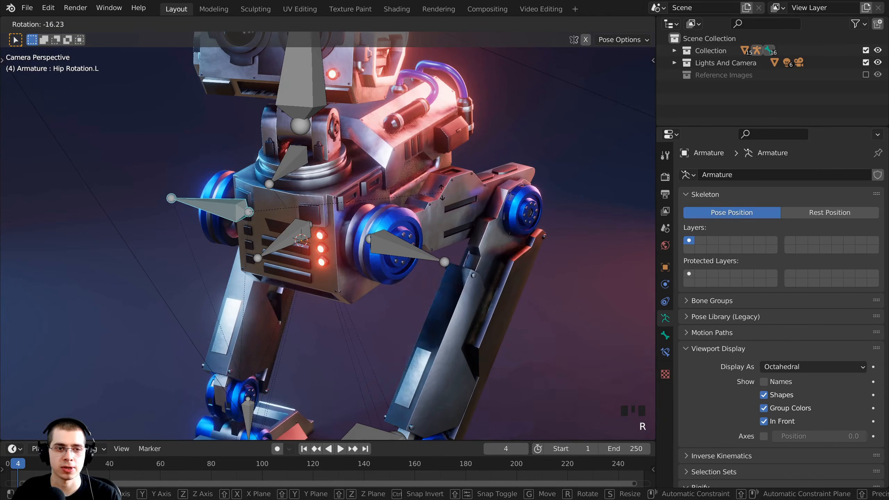
click(423, 186)
scroll(416, 238, down, 2)
shift+middle_drag(413, 252, 357, 224)
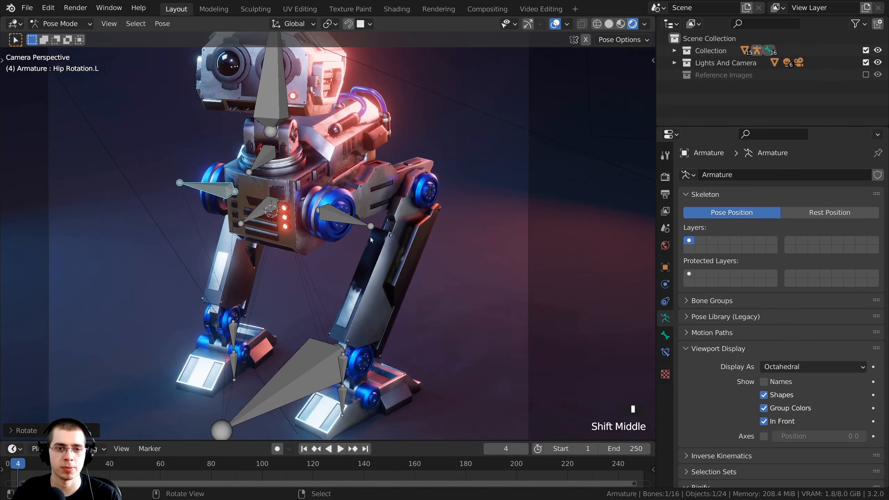
Move Foot IK.R and Foot IK.L apart, stepping the left foot forward.
right_click(344, 368)
key(r)
key(g)
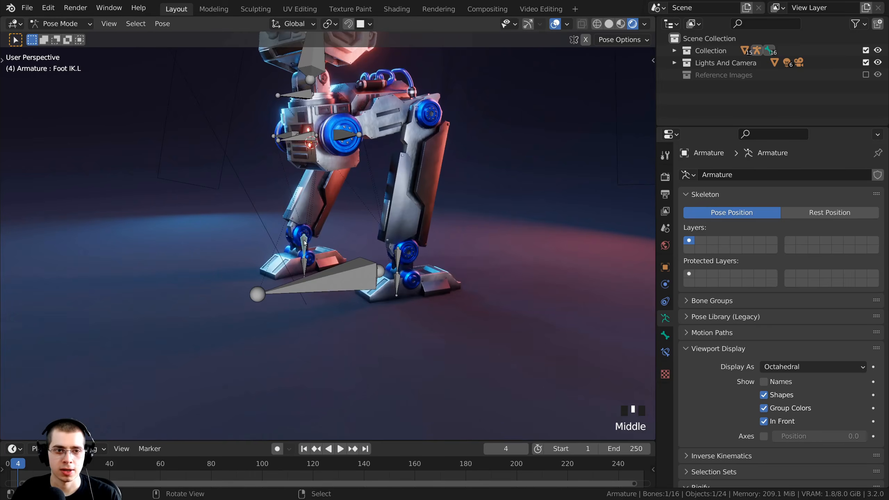
key(g)
click(312, 252)
middle_drag(312, 252, 451, 250)
shift+middle_drag(451, 250, 389, 270)
scroll(389, 266, up, 2)
key(g)
click(389, 270)
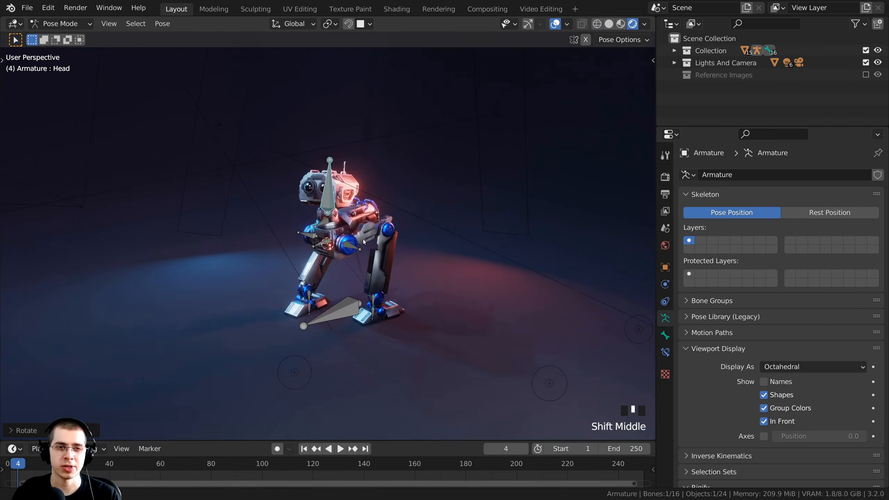
scroll(353, 230, up, 2)
shift+middle_drag(347, 233, 365, 227)
scroll(353, 229, up, 1)
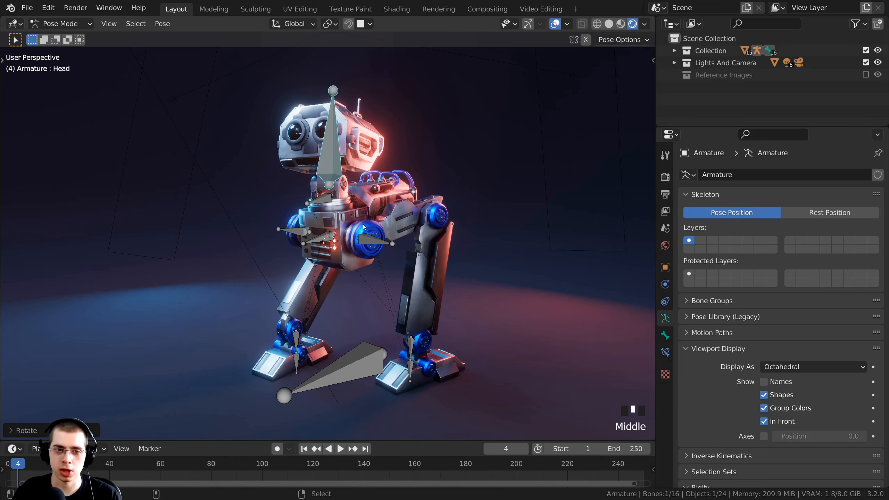
Snap the view to the scene camera, centre the robot, and return to Object Mode.
key(ctrl+alt+KP_0)
scroll(404, 266, down, 3)
shift+middle_drag(405, 266, 395, 258)
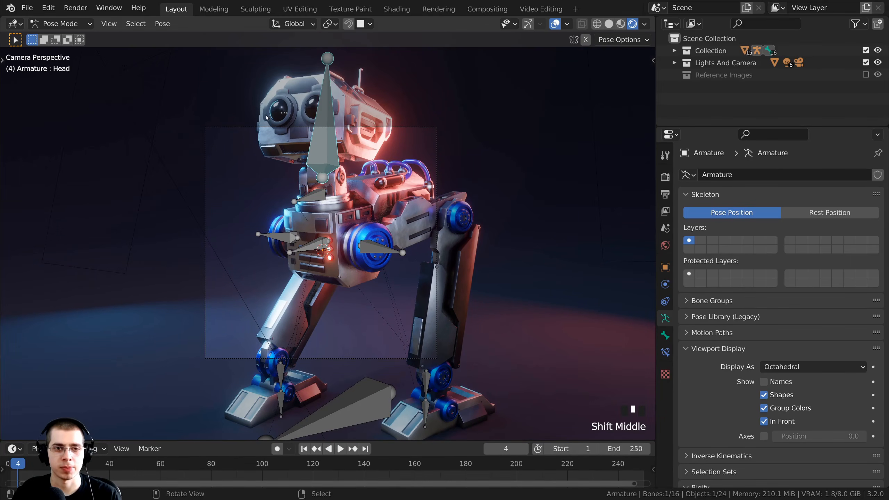
key(ctrl+Tab)
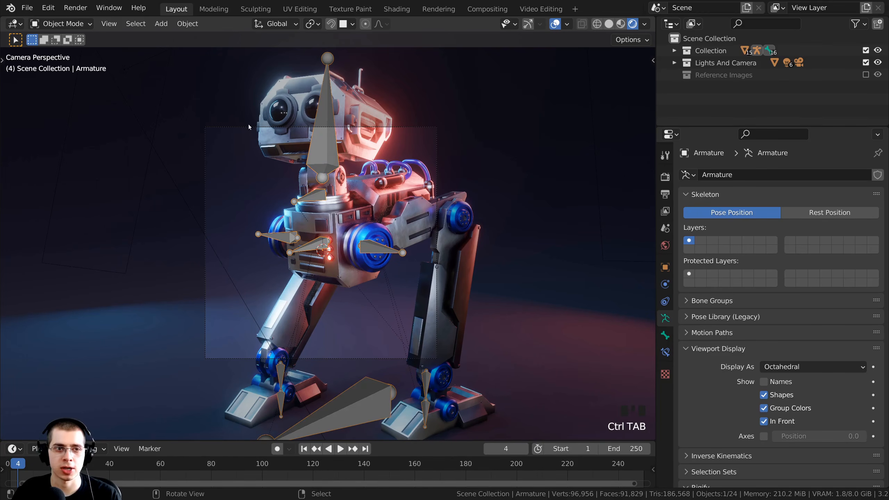
Select the scene camera and dolly it back along its viewing axis to frame the robot.
right_click(248, 124)
right_click(206, 128)
key(g)
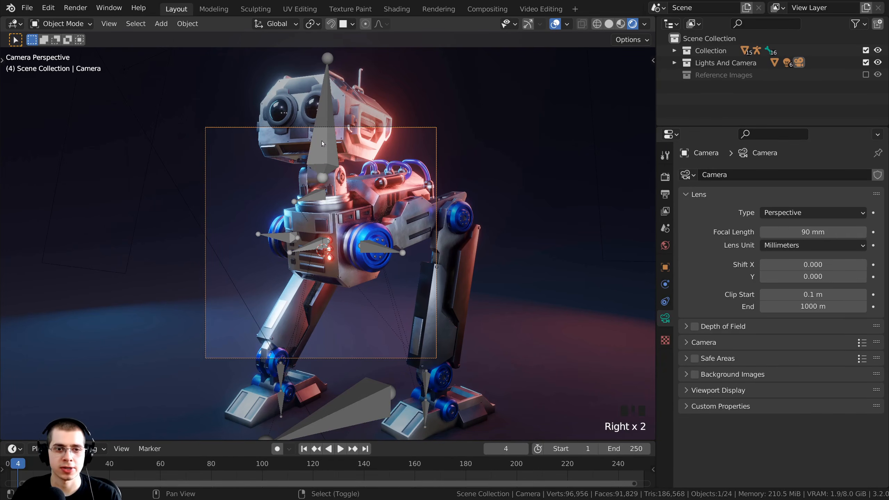
click(323, 139)
key(g)
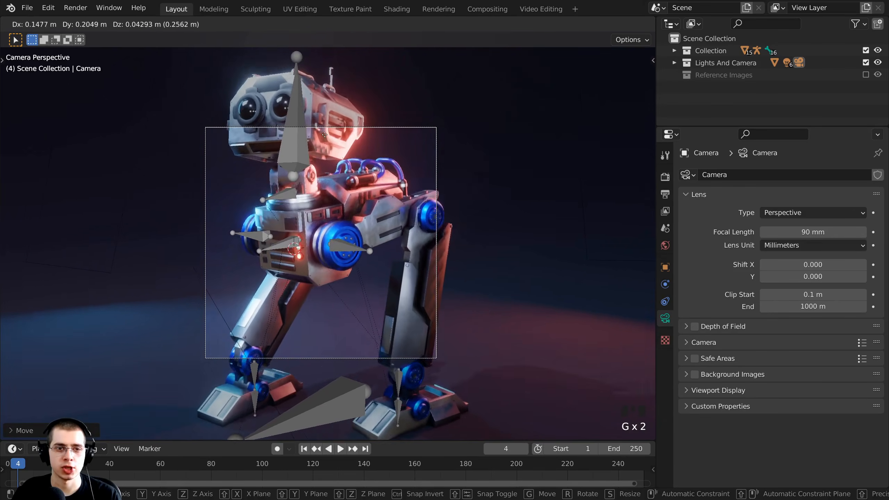
key(z)
key(z)
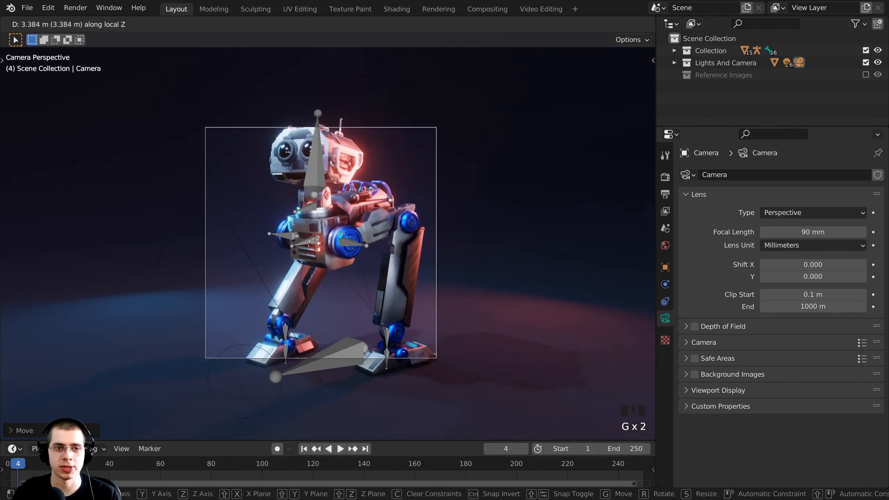
click(345, 246)
key(g)
click(347, 260)
key(g)
middle_click(348, 262)
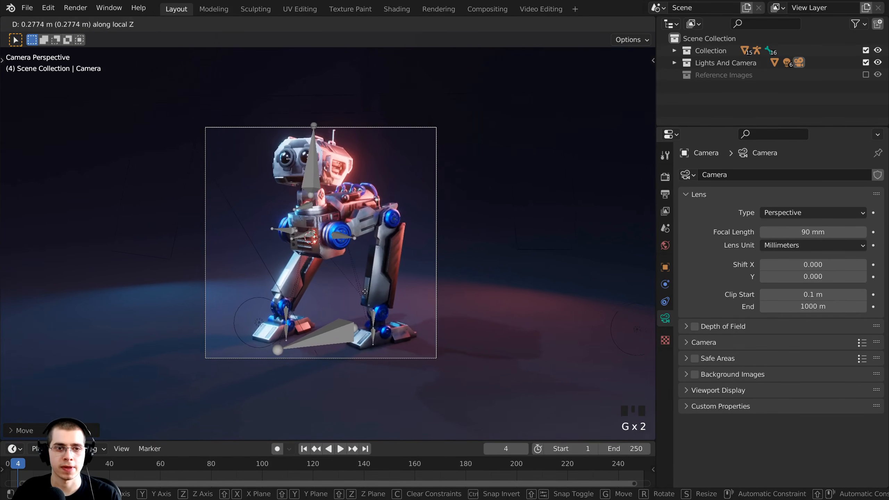
click(372, 307)
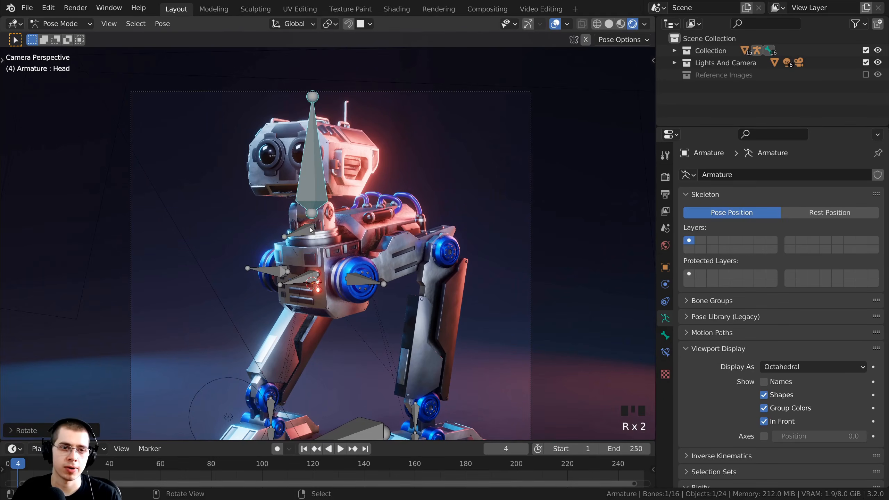
Tilt the robot's neck, turn the rig overlays back on, and render frame 4.
key(r)
click(421, 190)
right_click(369, 280)
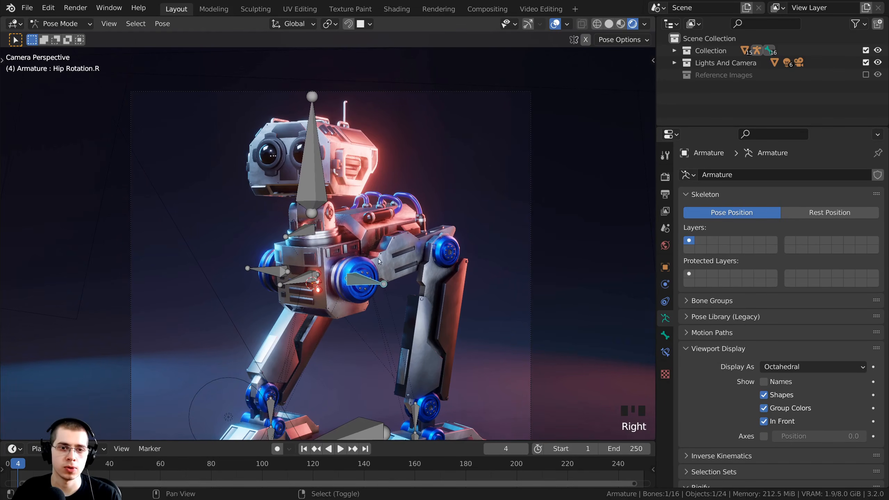
shift+middle_drag(310, 290, 310, 257)
right_click(310, 279)
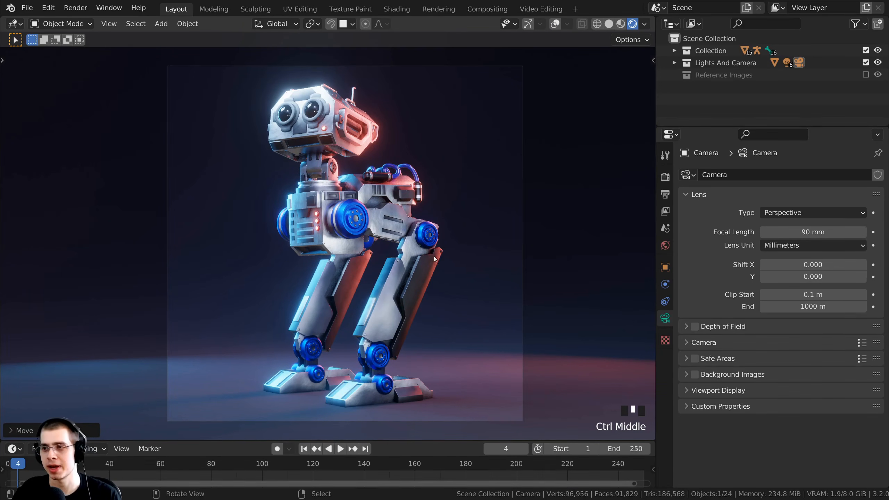
middle_drag(433, 256, 528, 55)
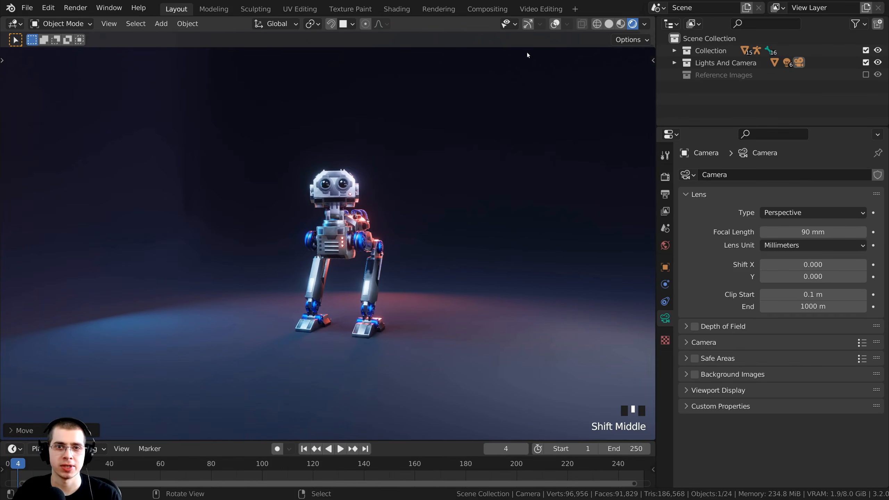
click(555, 24)
middle_drag(420, 197, 385, 176)
scroll(382, 206, up, 2)
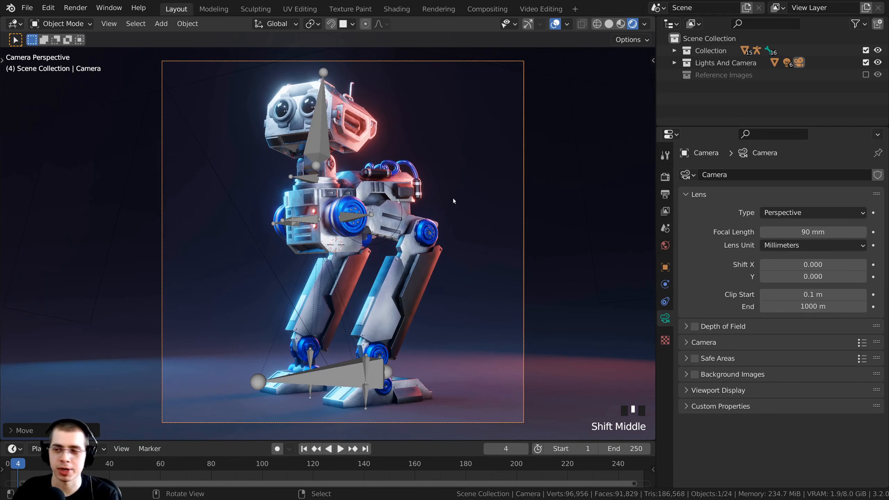
key(F12)
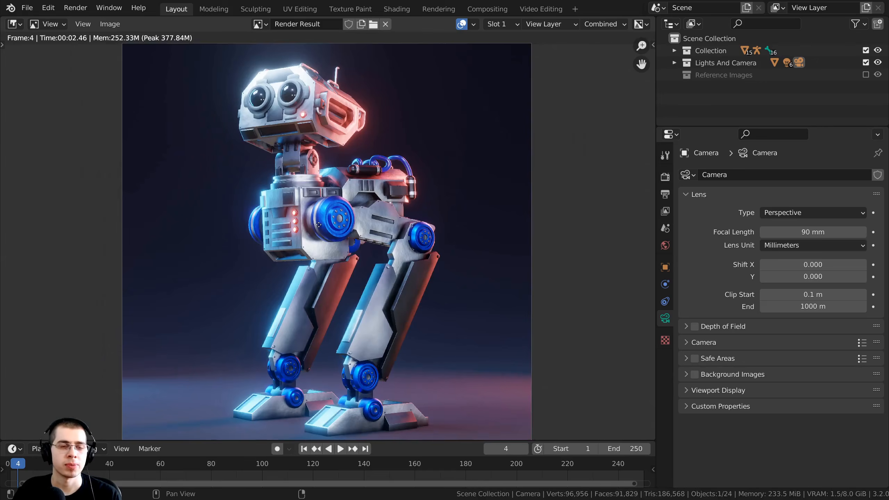
Save the render as Robot Mech Final Render 2.png, resave the .blend, and close the render.
click(106, 24)
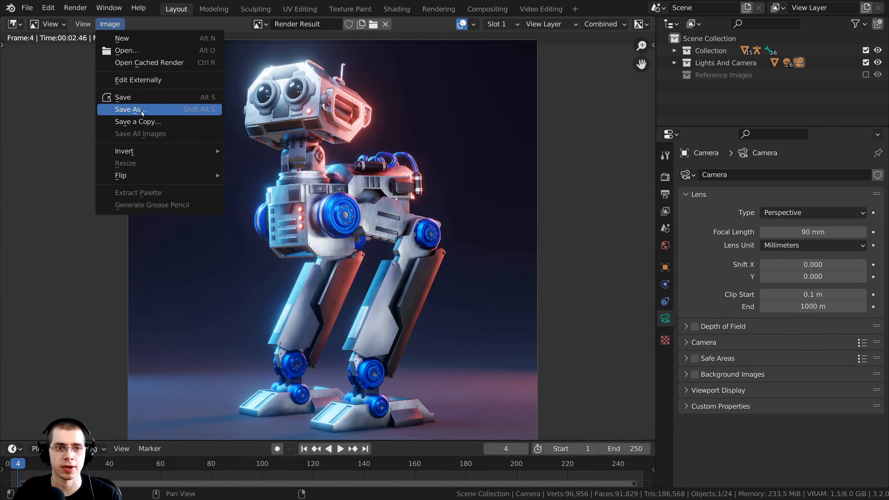
click(130, 110)
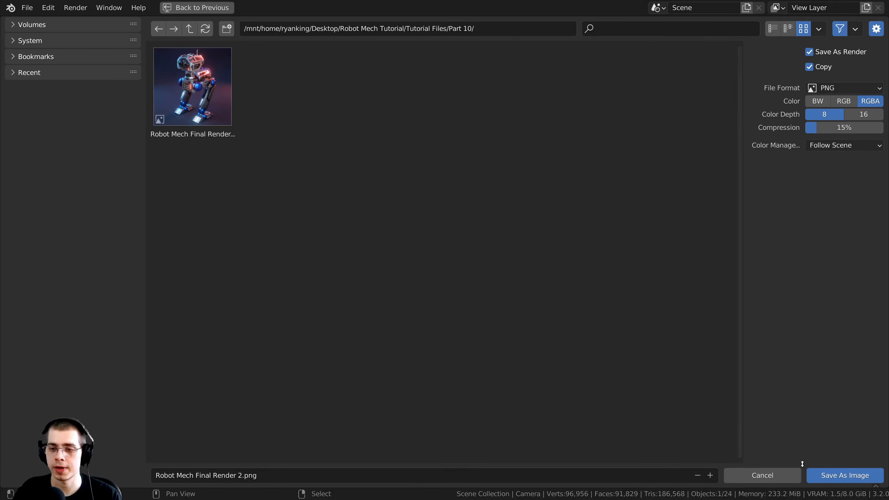
click(819, 475)
middle_drag(415, 244, 410, 238)
key(ctrl+s)
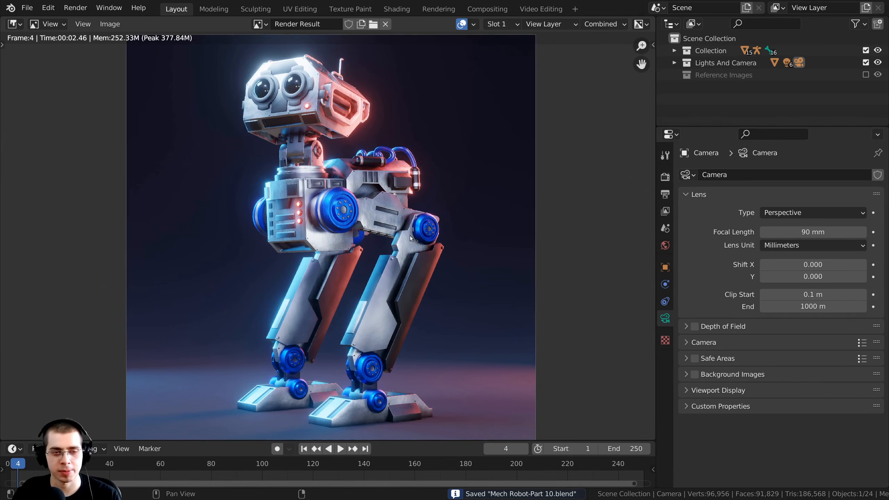
key(Escape)
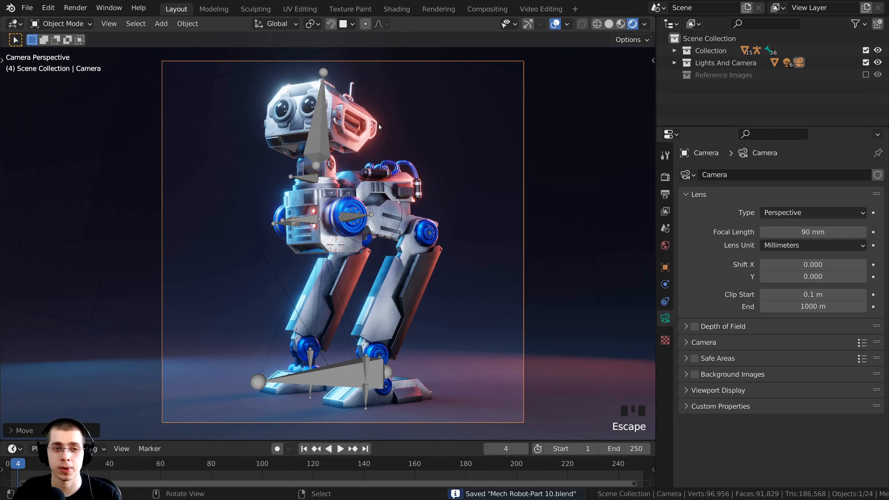
Select all the armature's bones in Pose Mode and clear their rotation, location and scale.
shift+middle_drag(306, 145, 302, 145)
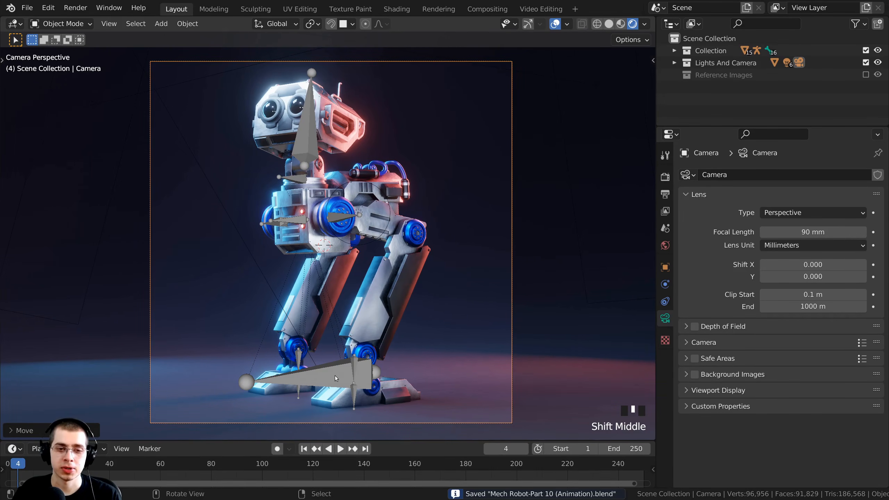
right_click(344, 345)
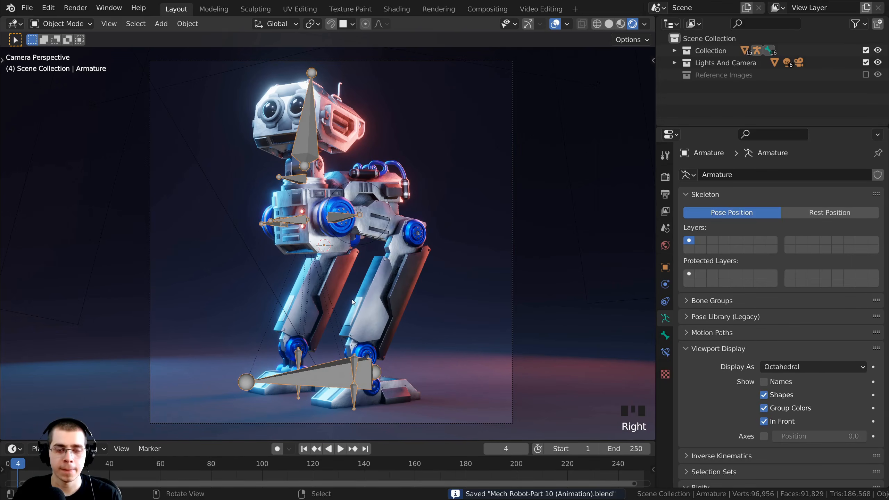
key(ctrl+Tab)
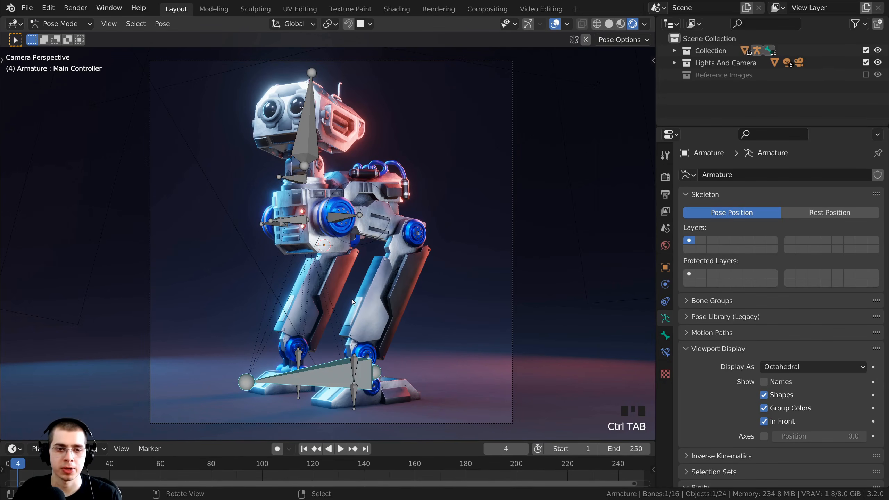
key(a)
key(a)
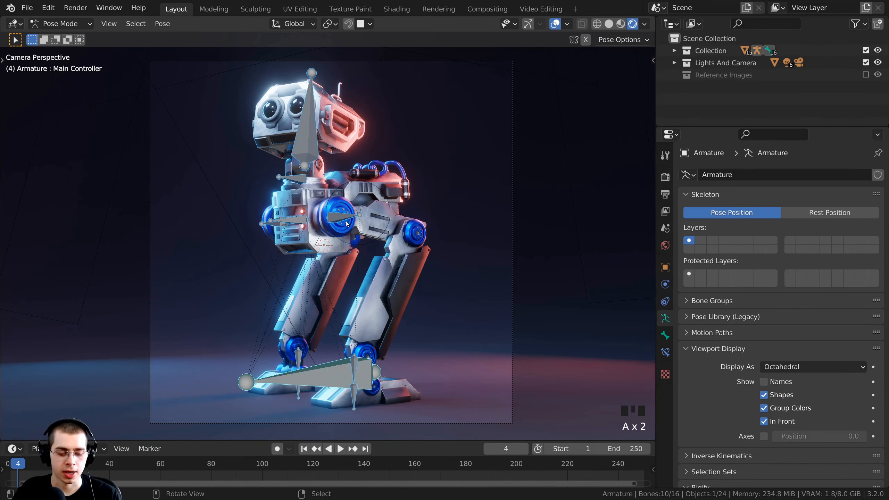
key(alt+r)
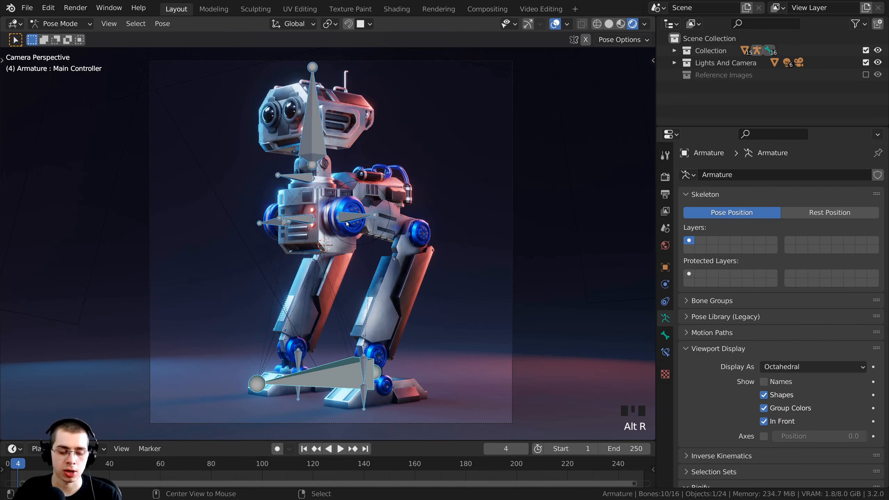
key(alt+g)
key(alt+s)
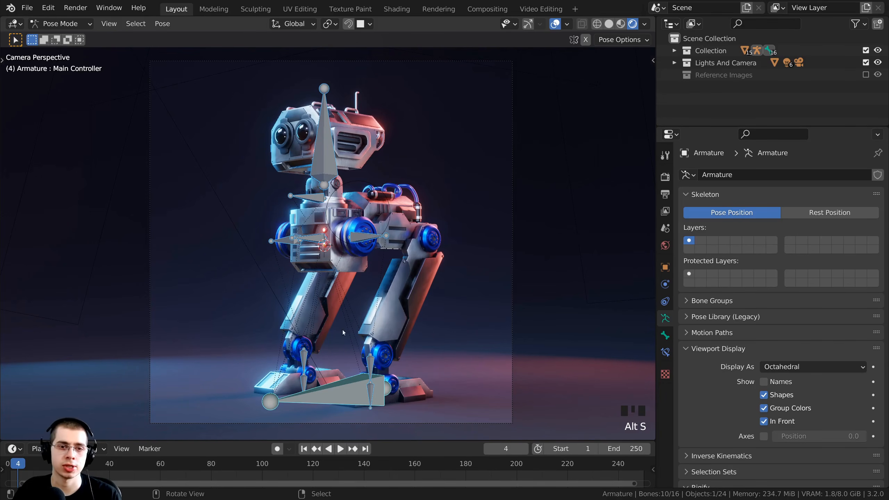
Orbit to the robot's front, return to Object Mode, and deselect everything.
middle_drag(481, 184, 435, 188)
scroll(404, 189, up, 1)
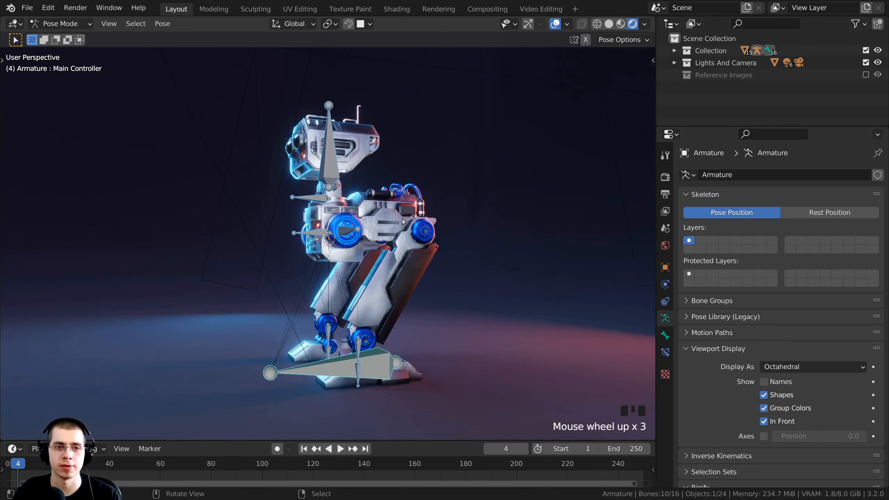
middle_drag(404, 190, 342, 251)
key(ctrl+Tab)
key(alt+a)
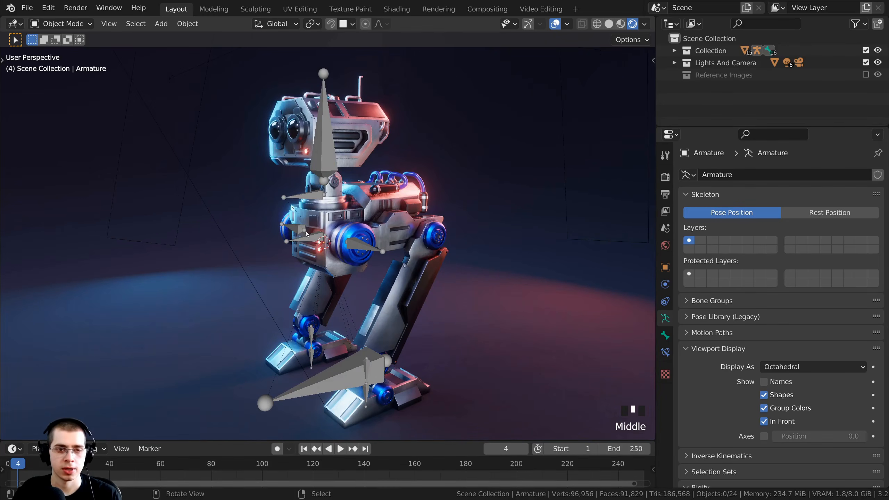
Switch the viewport to solid shading and orbit around the robot.
key(z)
click(393, 238)
scroll(394, 236, down, 3)
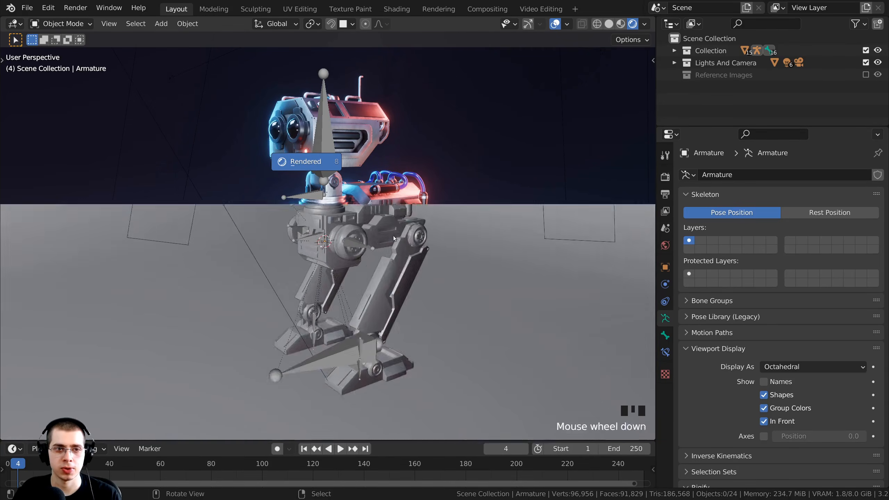
middle_drag(393, 236, 456, 278)
scroll(388, 235, down, 2)
scroll(471, 248, up, 2)
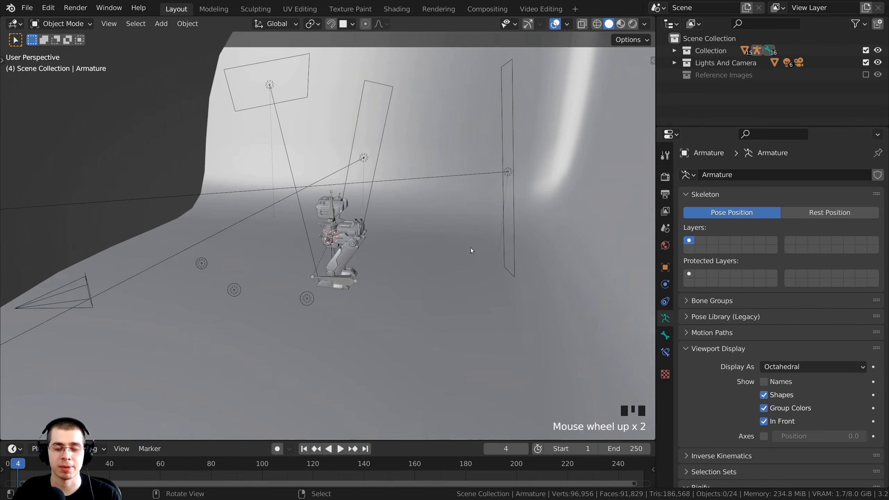
Turn off the Extras overlay to hide lights and cameras, and enlarge the timeline.
click(567, 25)
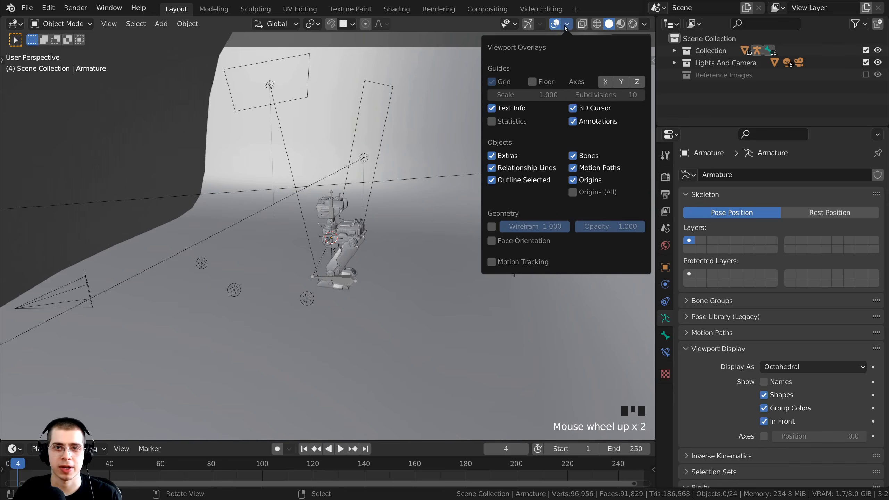
click(492, 156)
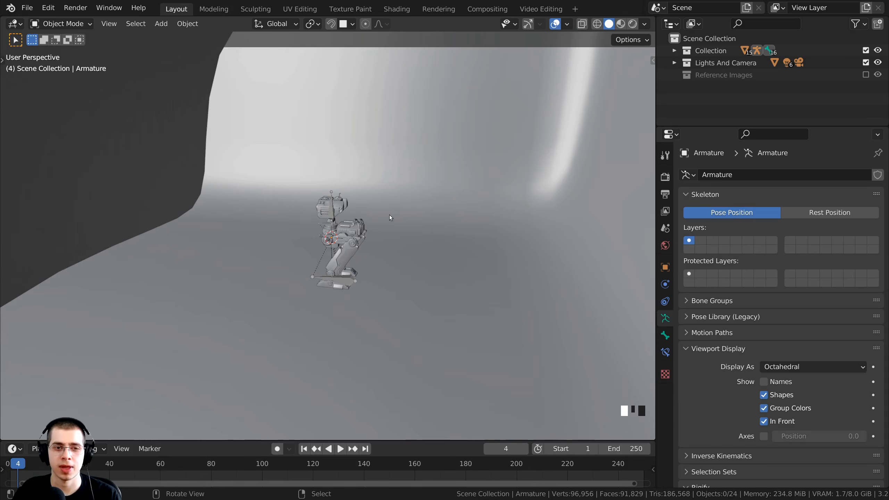
mouse_move(391, 218)
middle_down()
mouse_move(392, 270)
mouse_move(383, 223)
mouse_move(417, 235)
mouse_move(400, 232)
middle_up()
drag(404, 441, 406, 405)
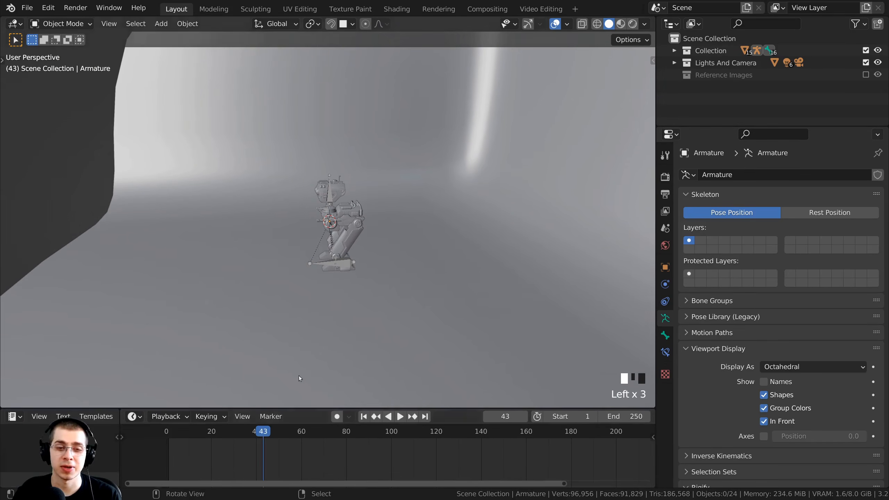
Enlarge the timeline, frame the robot, and return the playhead to frame 1.
middle_drag(342, 289, 374, 299)
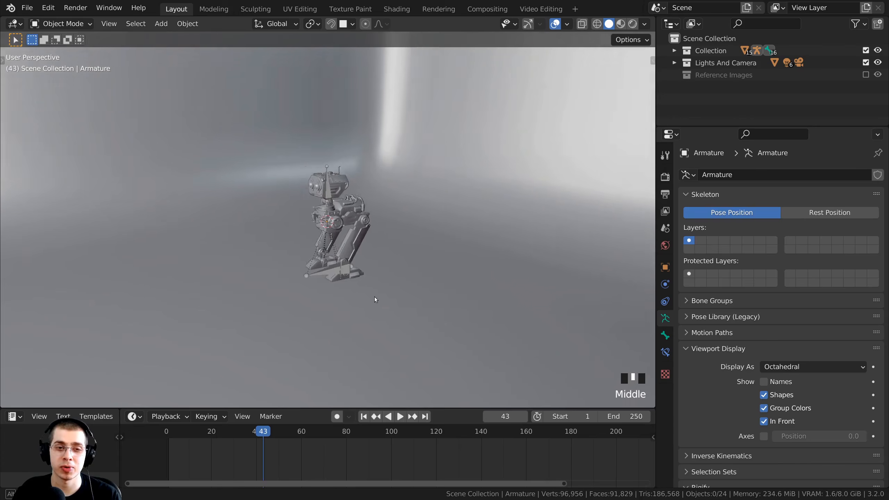
scroll(346, 287, up, 4)
middle_drag(382, 257, 396, 310)
scroll(396, 310, up, 1)
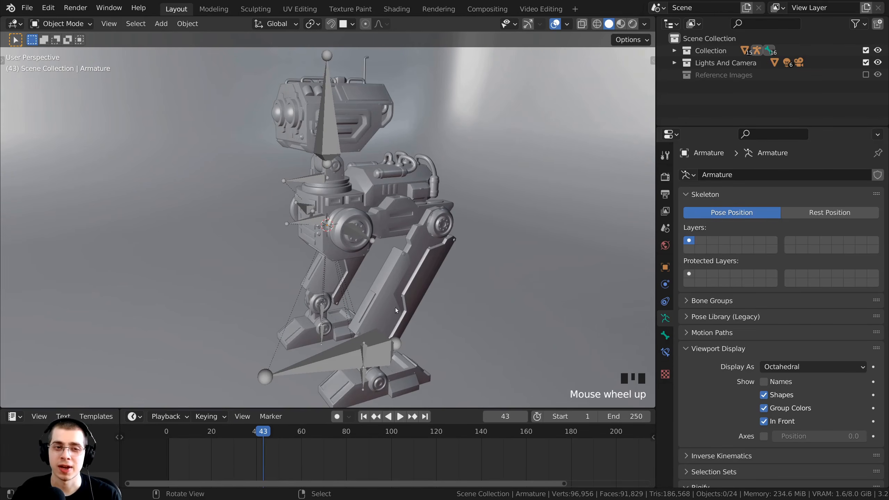
scroll(415, 263, down, 1)
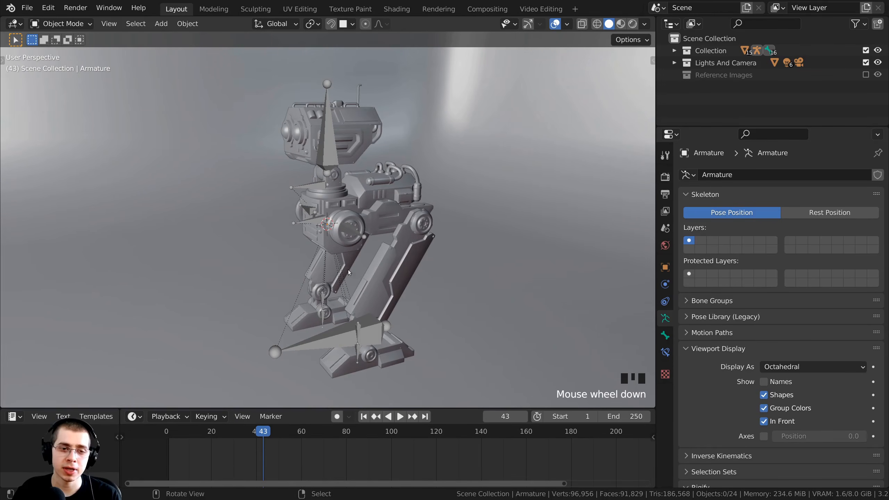
click(168, 435)
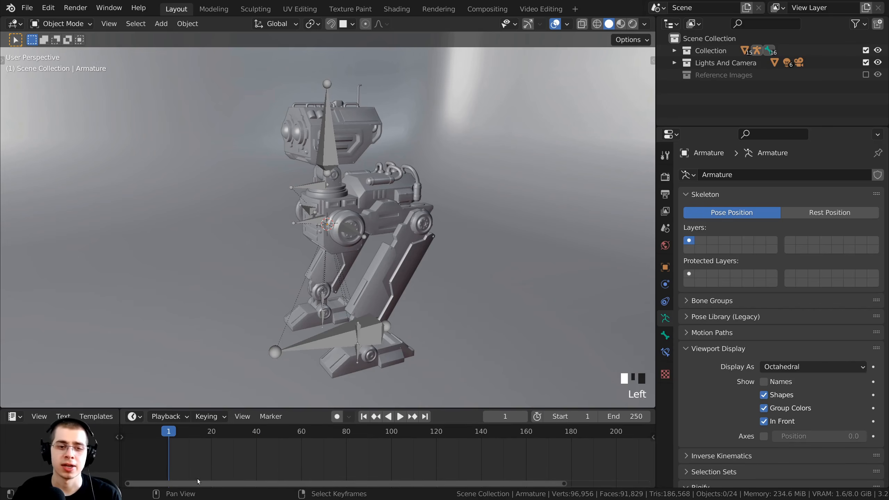
middle_drag(262, 458, 288, 443)
scroll(290, 441, up, 3)
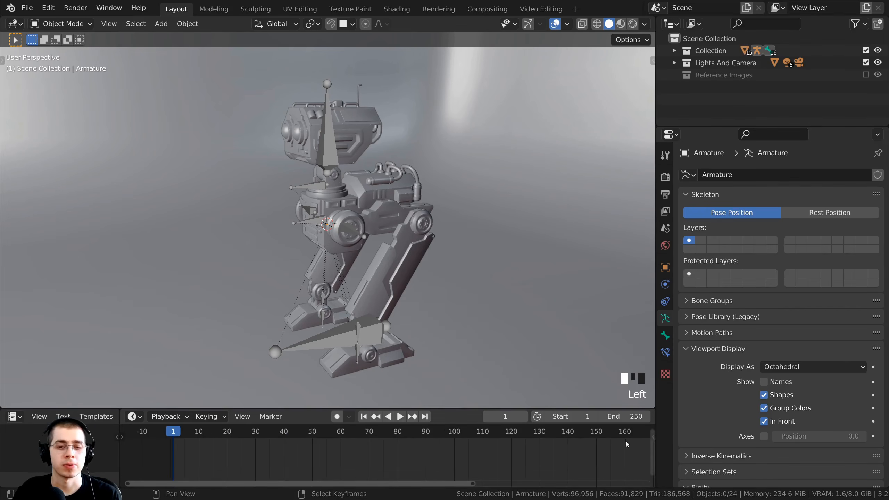
Set the animation's end frame to 59 and frame the 1–59 range in the timeline.
click(622, 416)
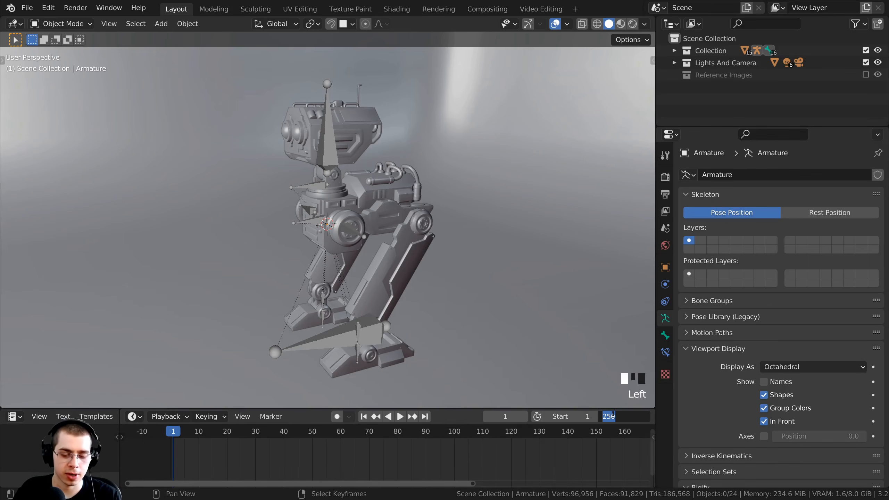
text(59)
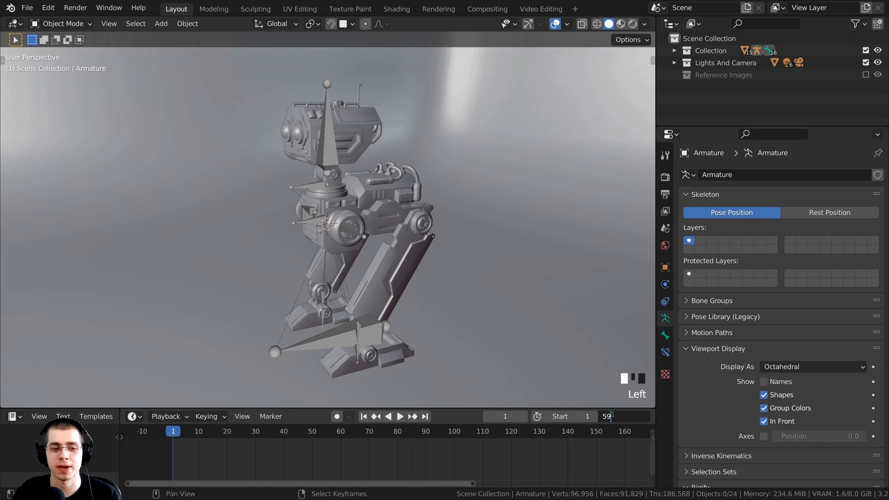
key(Return)
key(Home)
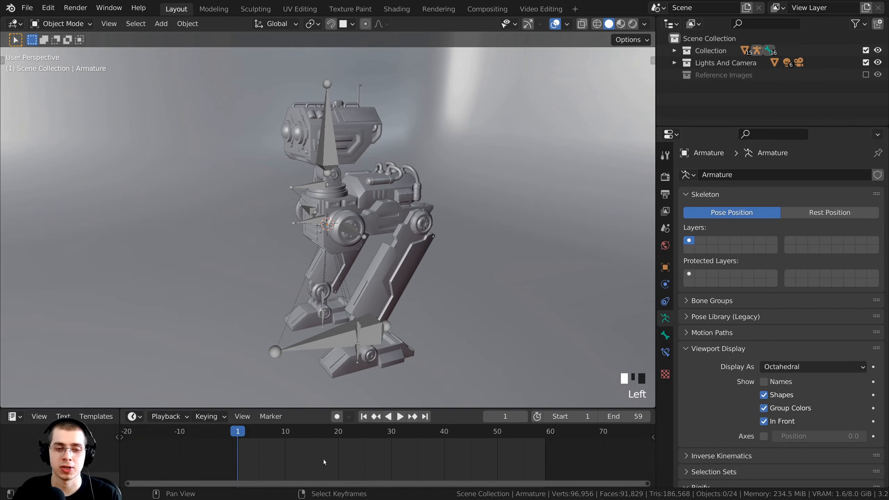
Check the range by jumping between frames 1, 59 and 60, ending on frame 1.
click(533, 450)
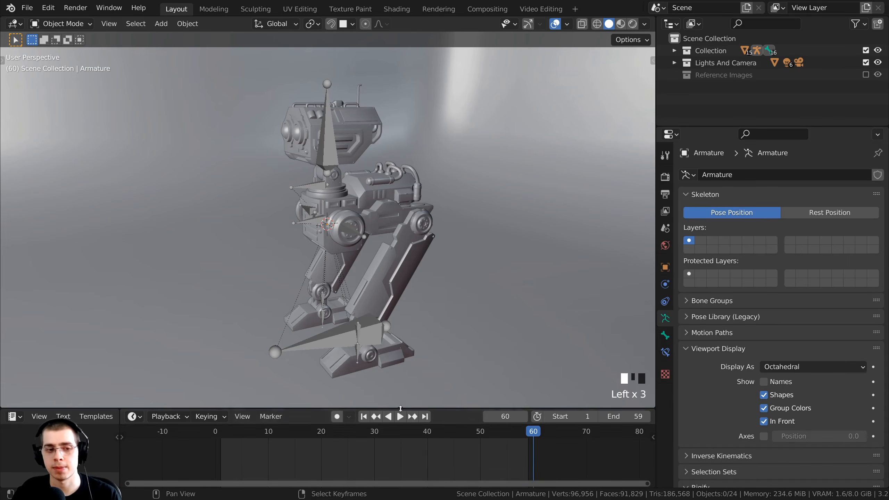
click(221, 440)
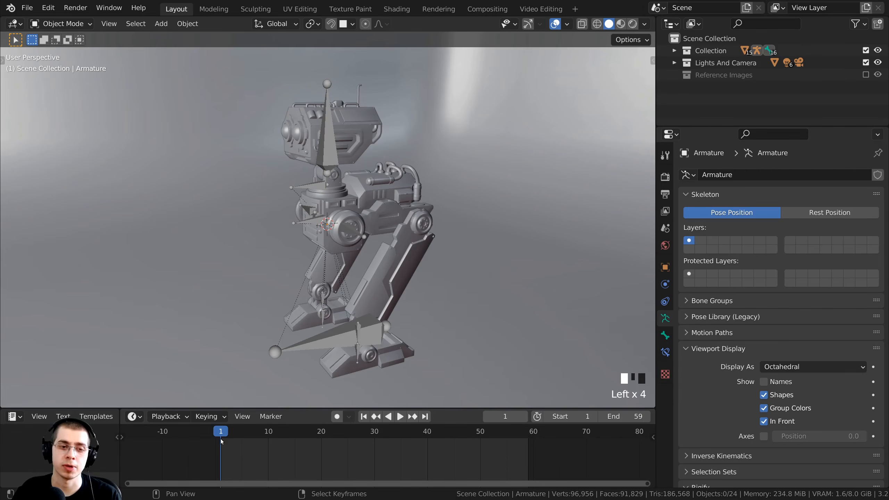
click(528, 442)
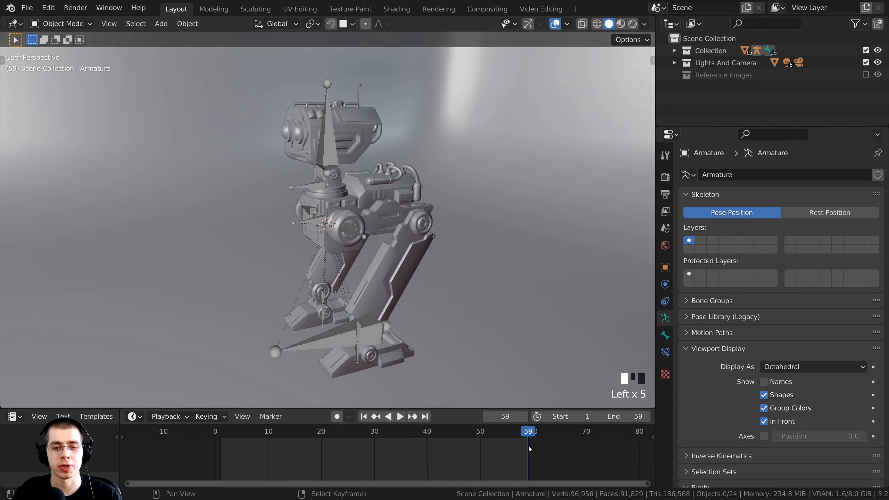
click(531, 440)
click(527, 440)
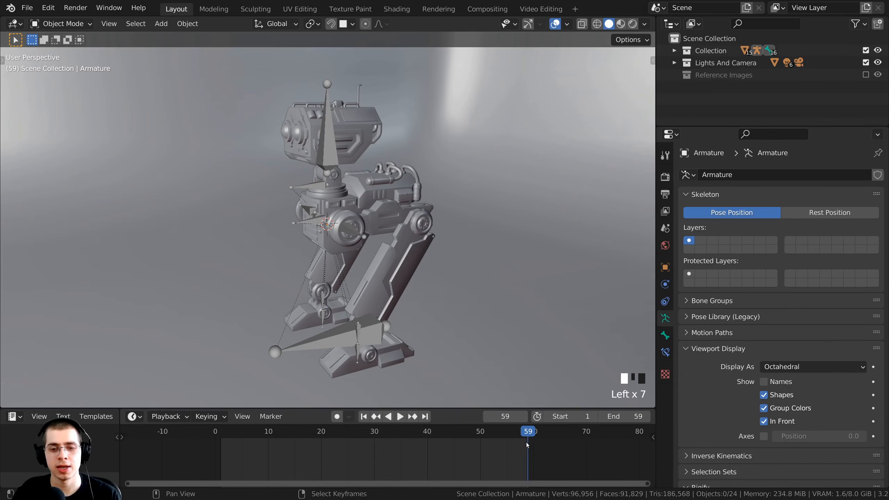
click(533, 438)
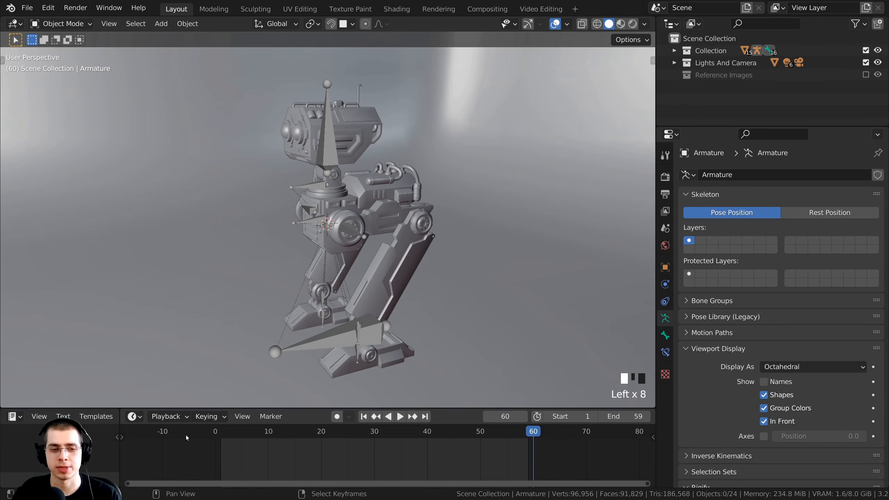
click(221, 439)
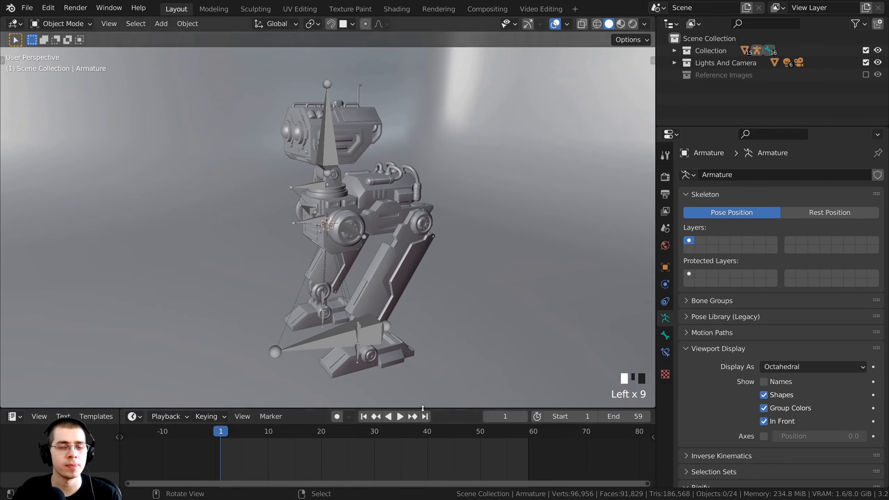
Make the timeline slightly taller and show the scene's Output properties.
scroll(468, 452, up, 2)
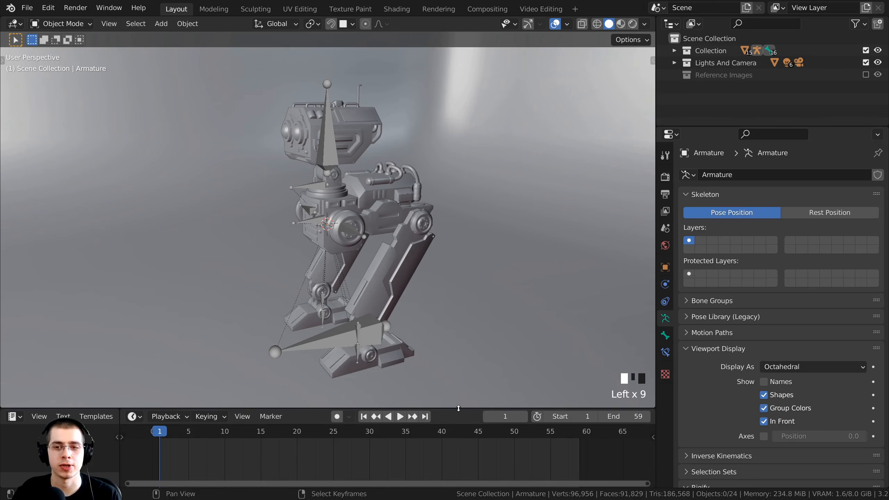
drag(458, 409, 459, 404)
click(664, 195)
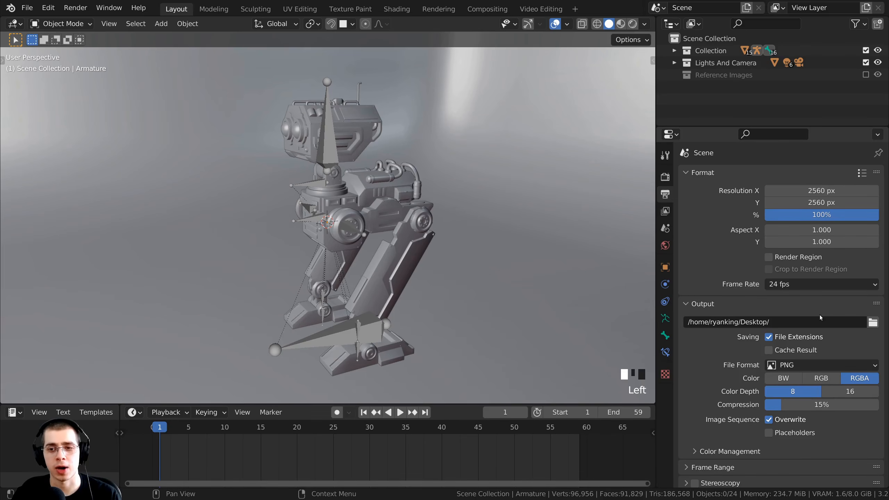
Keep the scene's frame rate at 24 fps.
click(778, 283)
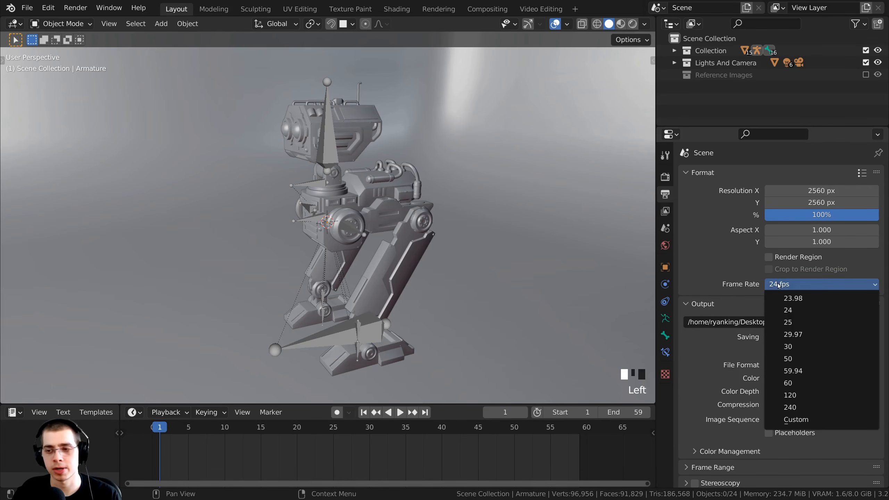
click(779, 284)
click(781, 284)
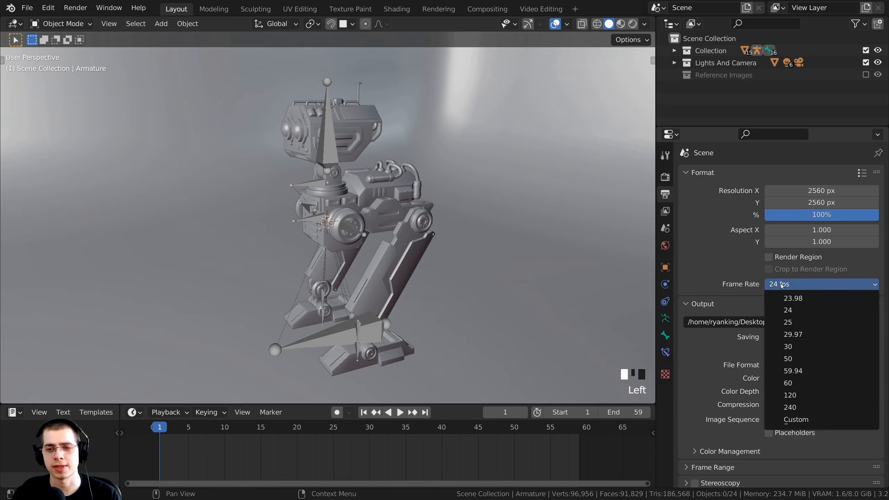
click(784, 286)
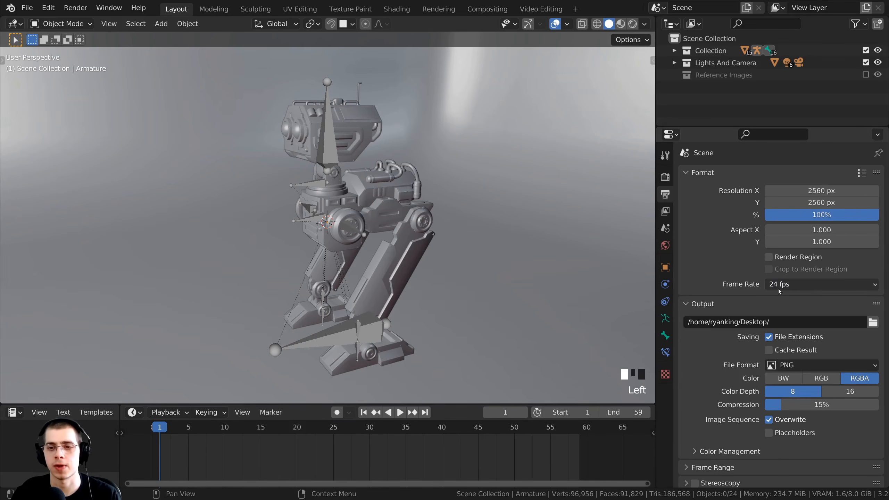
Place frame 1 at the timeline's start and widen the 3D viewport.
middle_drag(433, 333, 451, 331)
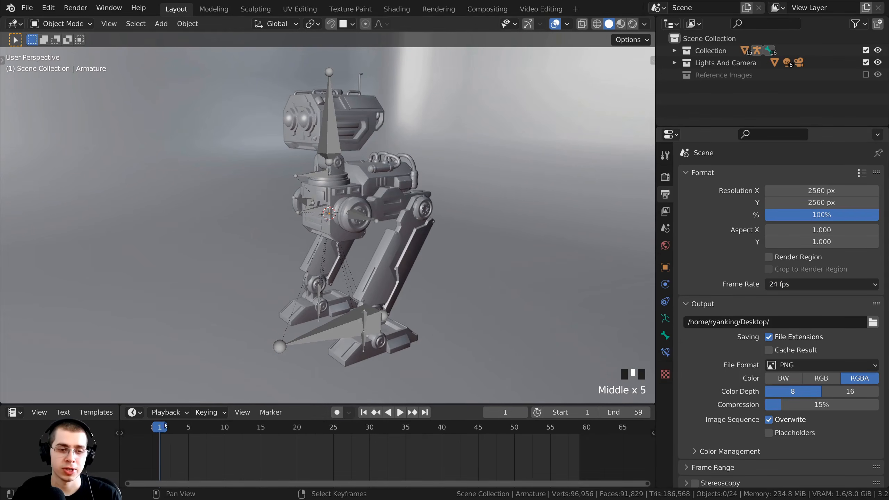
mouse_move(167, 432)
mouse_down()
mouse_move(209, 431)
mouse_move(168, 431)
mouse_move(159, 444)
mouse_up()
scroll(178, 455, up, 3)
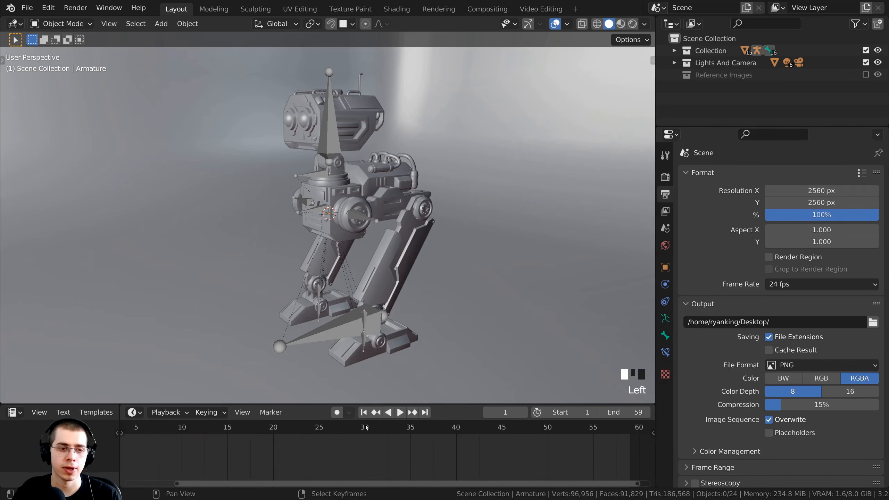
middle_drag(371, 427, 396, 424)
drag(657, 234, 749, 224)
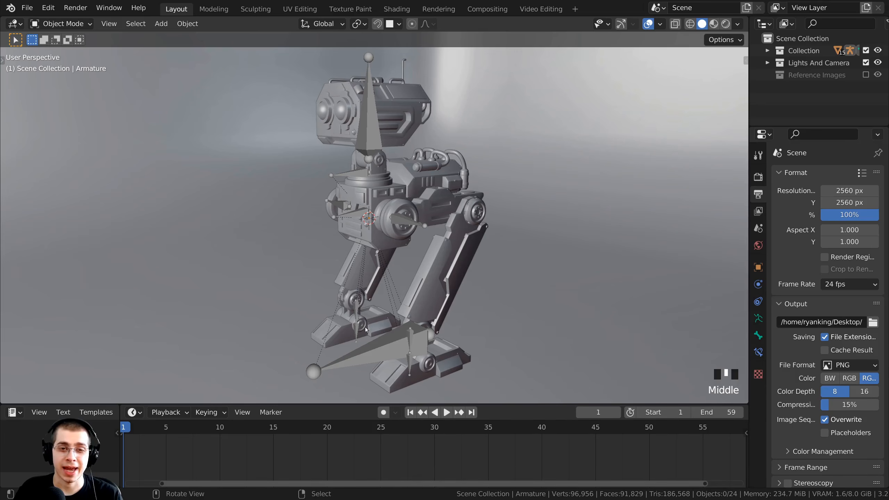
Enable Auto Keying, put the robot's armature in Pose Mode, and switch to Right view.
click(384, 412)
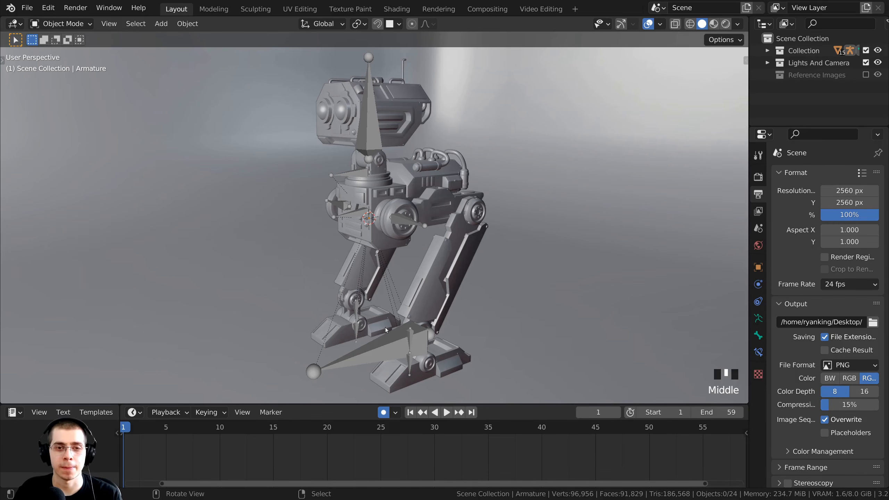
right_click(385, 345)
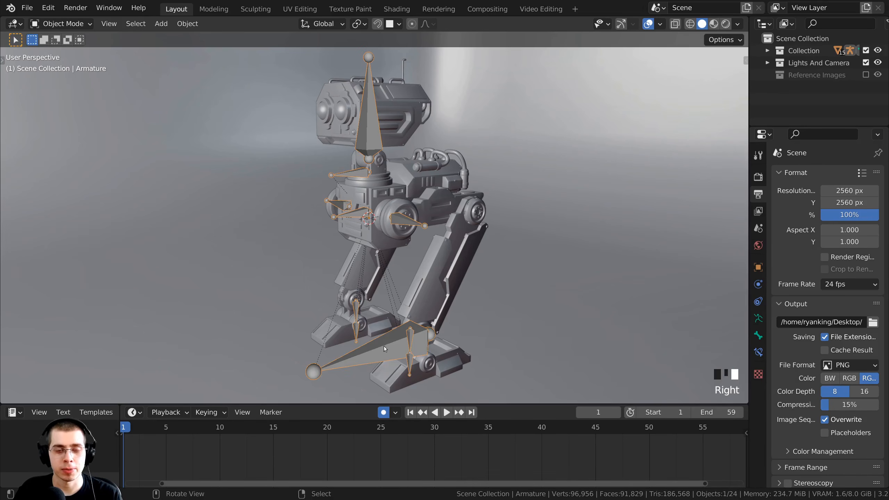
key(ctrl+Tab)
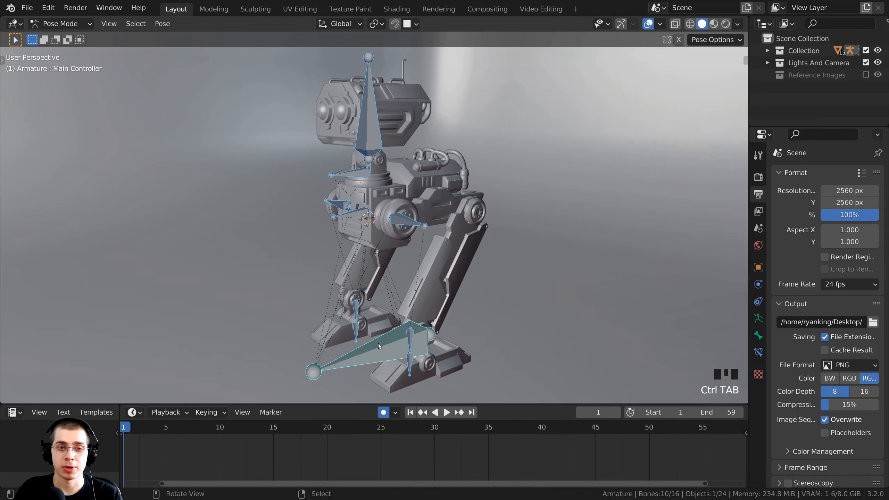
key(KP_3)
Move the right foot IK control backward along the Y axis.
shift+middle_drag(413, 186, 388, 183)
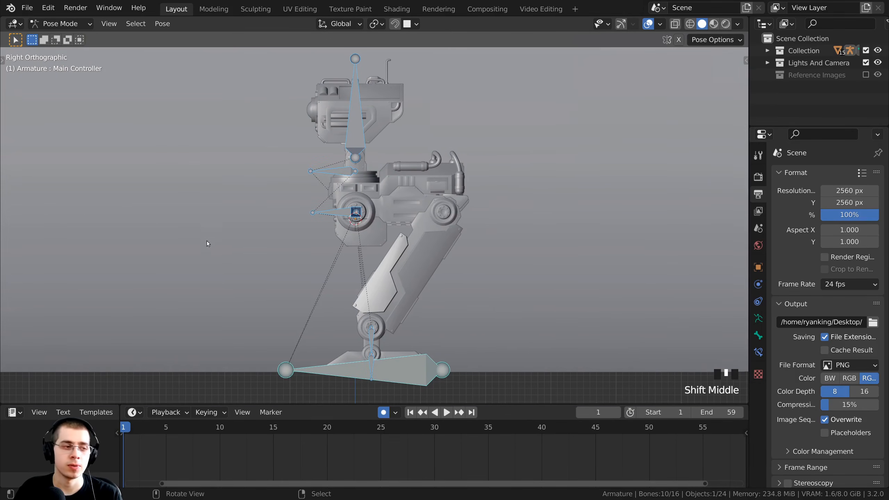
middle_drag(162, 448, 180, 447)
scroll(180, 447, down, 1)
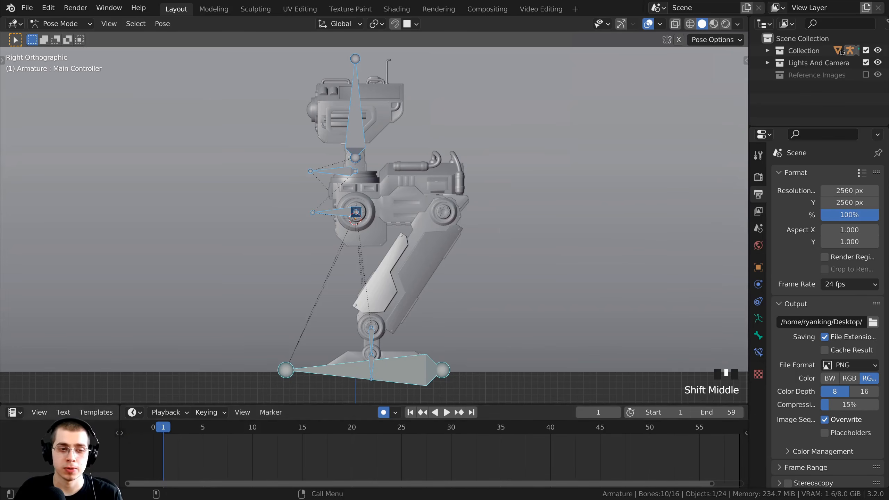
scroll(377, 326, down, 1)
shift+middle_drag(378, 329, 377, 319)
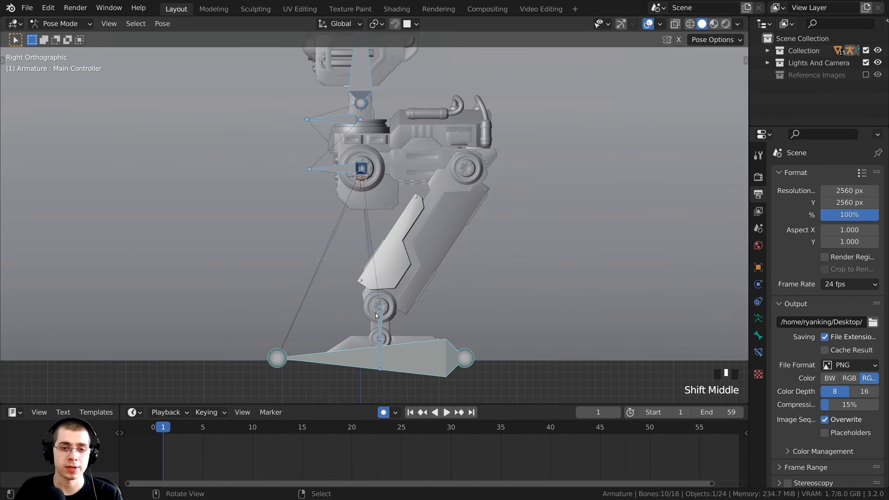
click(379, 317)
key(g)
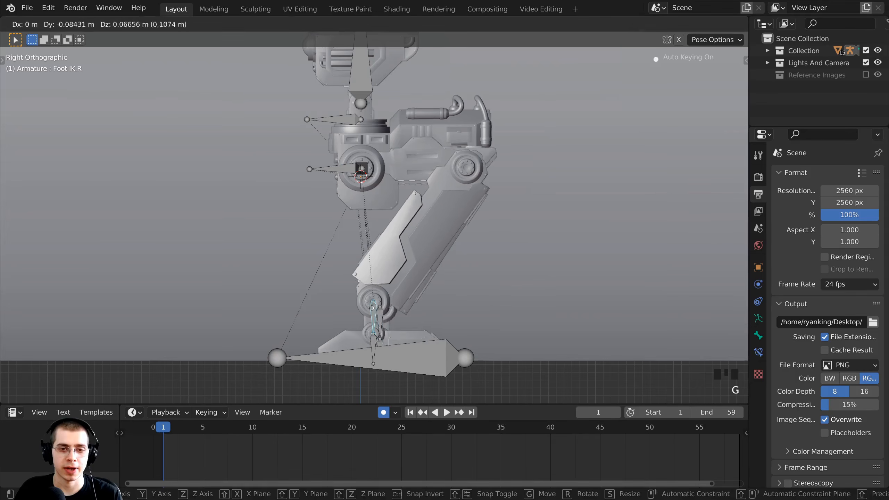
shift+middle_drag(376, 314, 387, 299)
key(g)
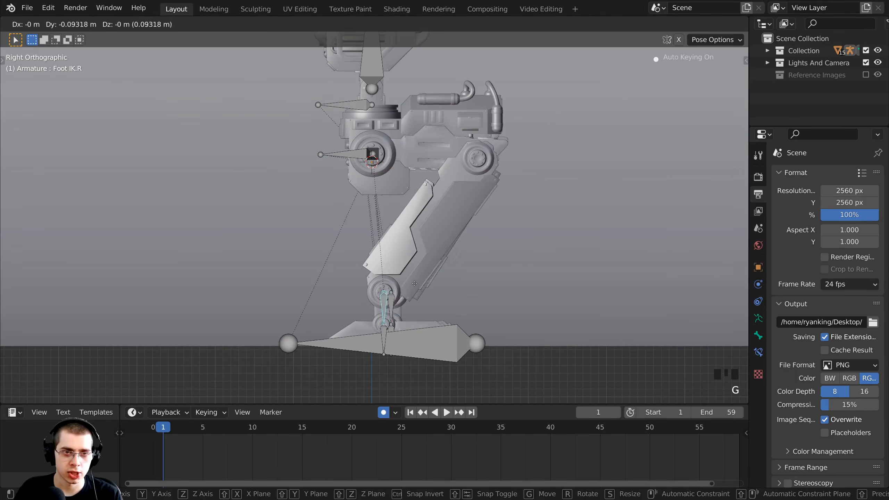
key(y)
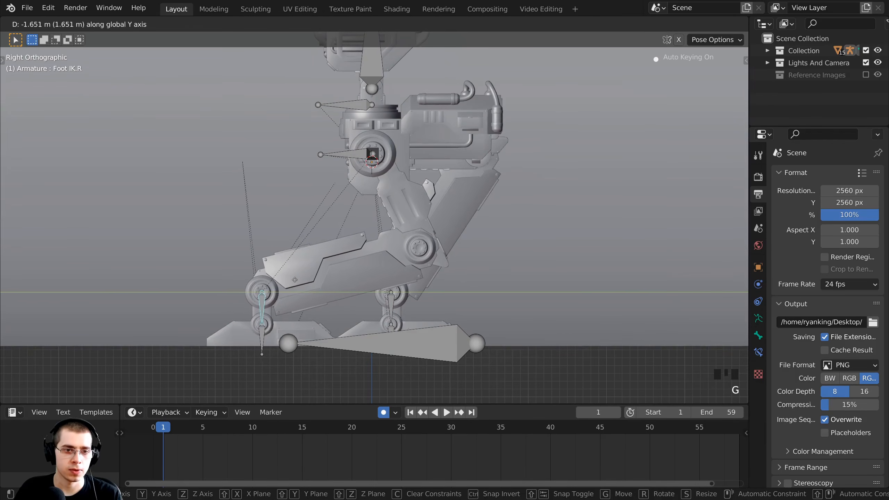
click(378, 333)
Move the left foot IK bone 0.9318 m forward along Y.
shift+middle_drag(378, 333, 344, 322)
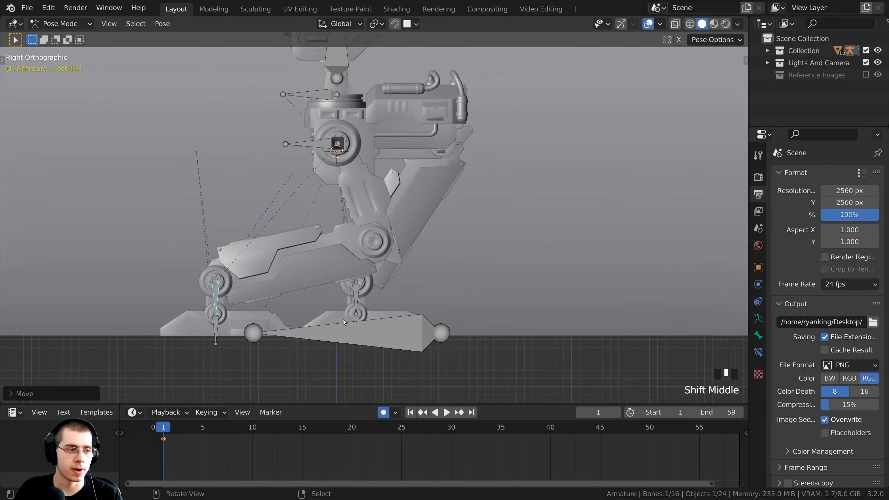
right_click(358, 293)
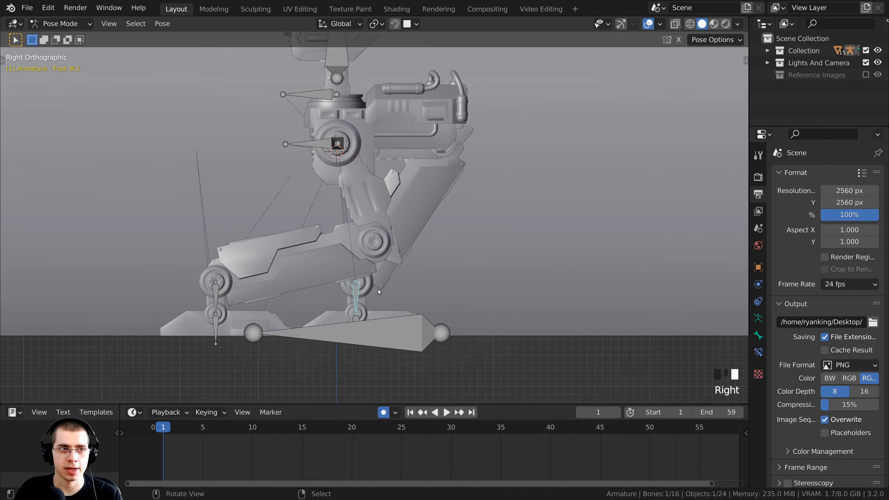
key(g)
key(y)
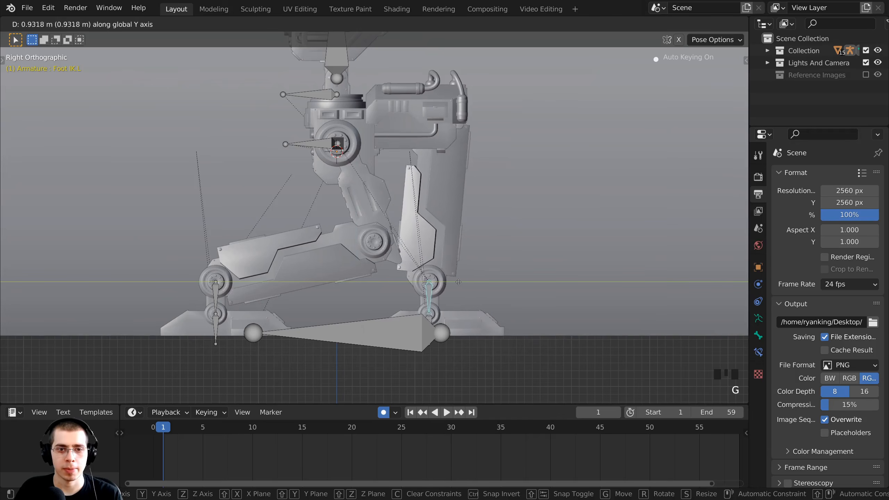
click(471, 284)
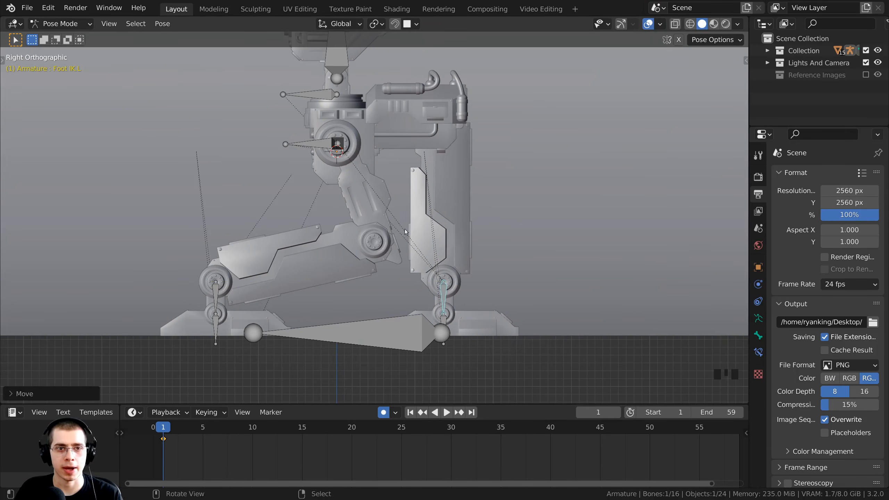
Raise the Main Controller 0.4632 m along Z to lift the whole rig.
shift+middle_drag(331, 104, 331, 171)
scroll(332, 172, down, 2)
shift+middle_drag(310, 361, 290, 305)
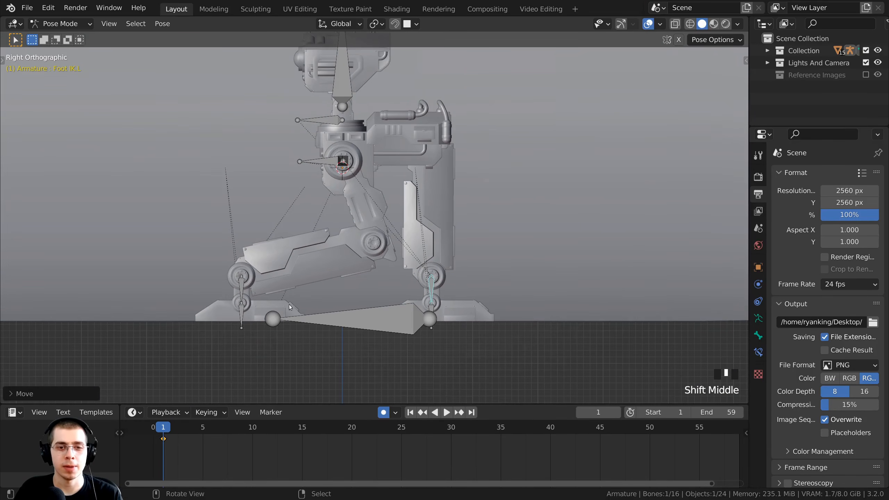
right_click(356, 313)
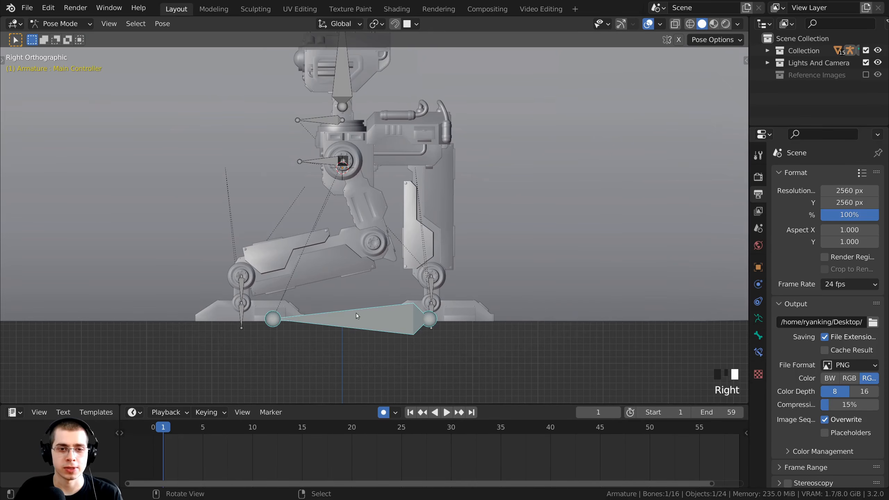
shift+middle_drag(356, 317, 355, 321)
key(g)
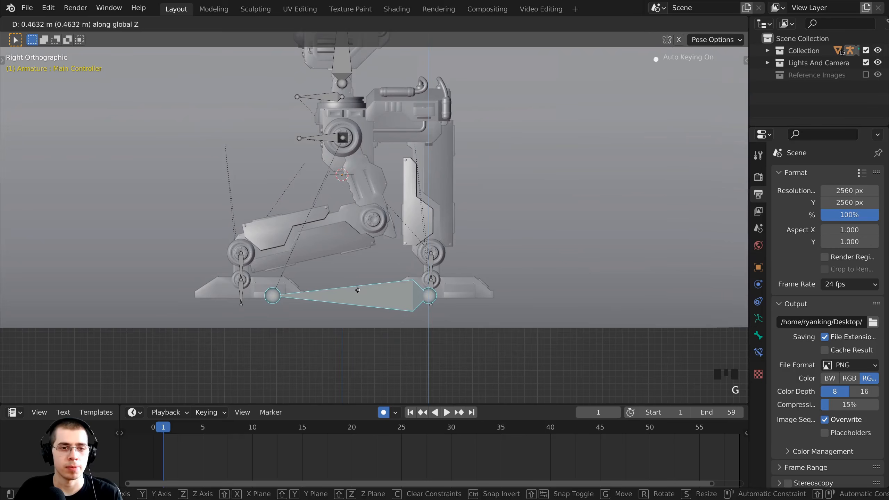
click(277, 273)
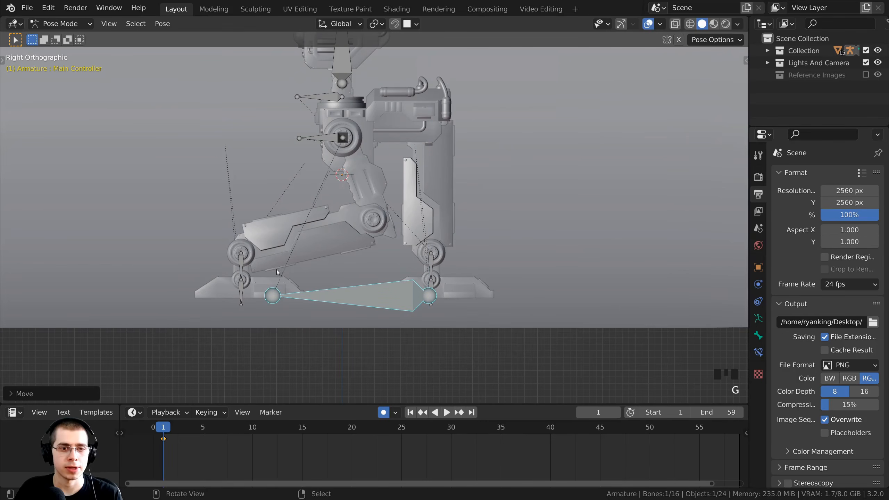
click(242, 266)
Select both foot IK bones and lower them vertically onto the ground.
scroll(326, 277, up, 2)
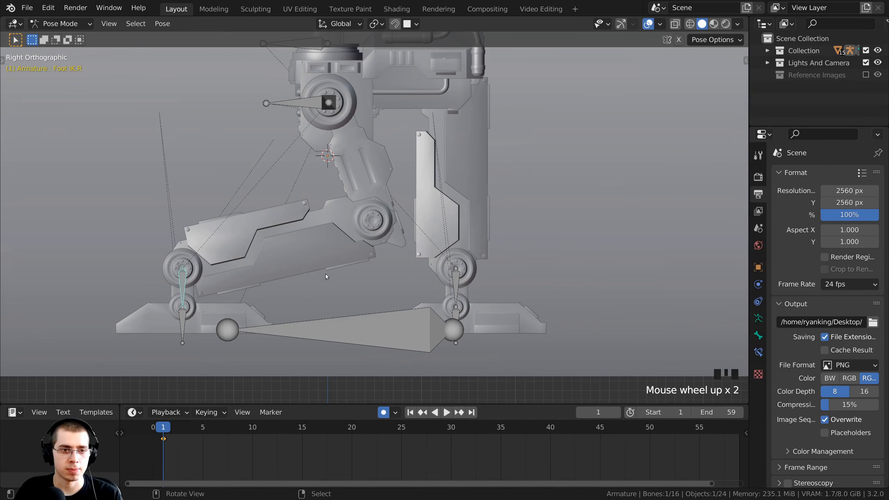
shift+right_click(454, 281)
scroll(362, 238, down, 1)
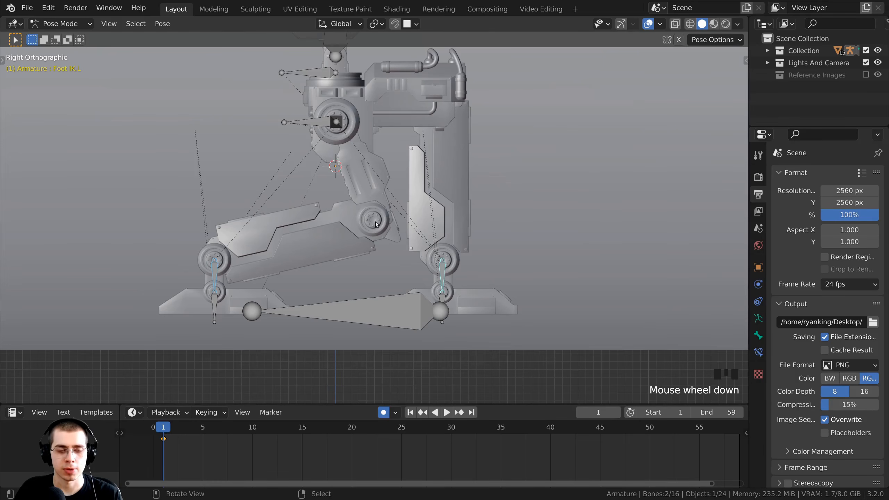
key(g)
key(z)
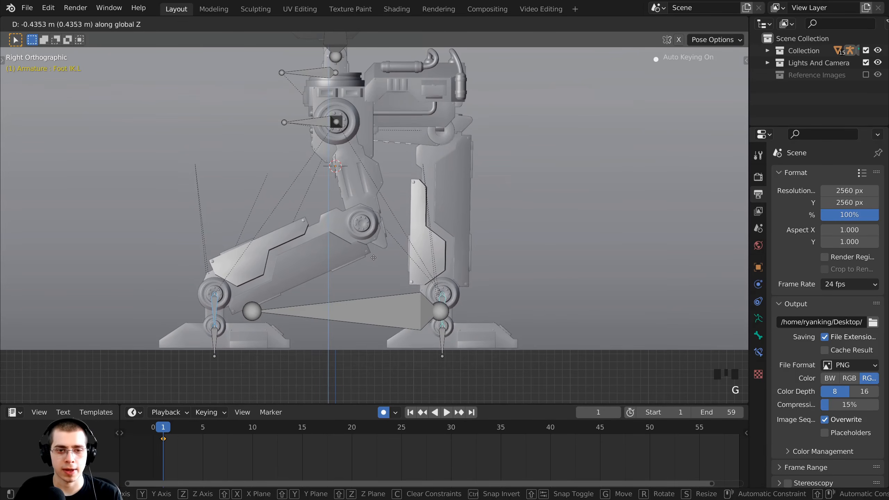
click(369, 276)
scroll(369, 275, down, 3)
shift+middle_drag(371, 261, 374, 299)
scroll(379, 296, up, 1)
key(g)
key(z)
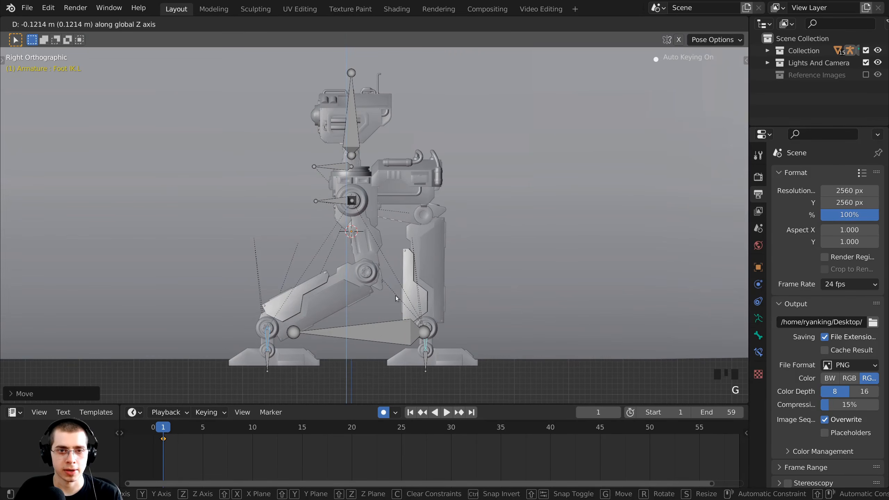
right_click(399, 308)
click(404, 328)
Lift the Main Controller slightly to raise the robot's body.
shift+middle_drag(404, 327, 405, 336)
scroll(404, 327, up, 2)
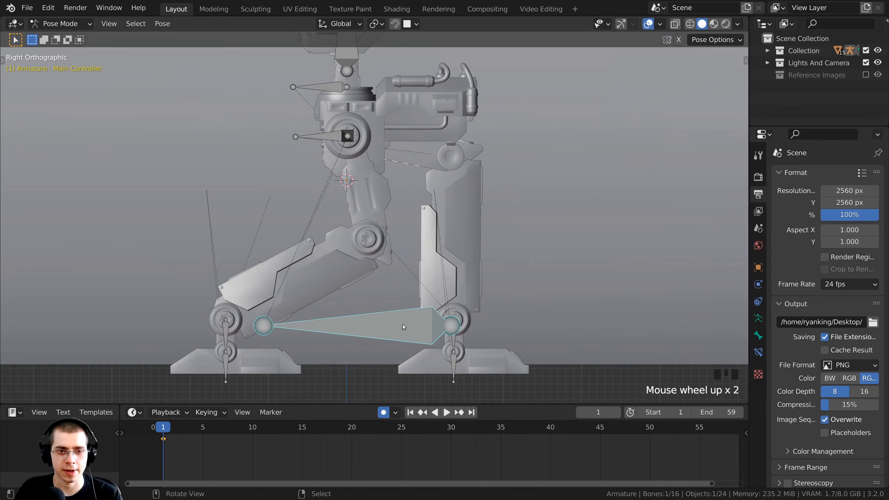
key(g)
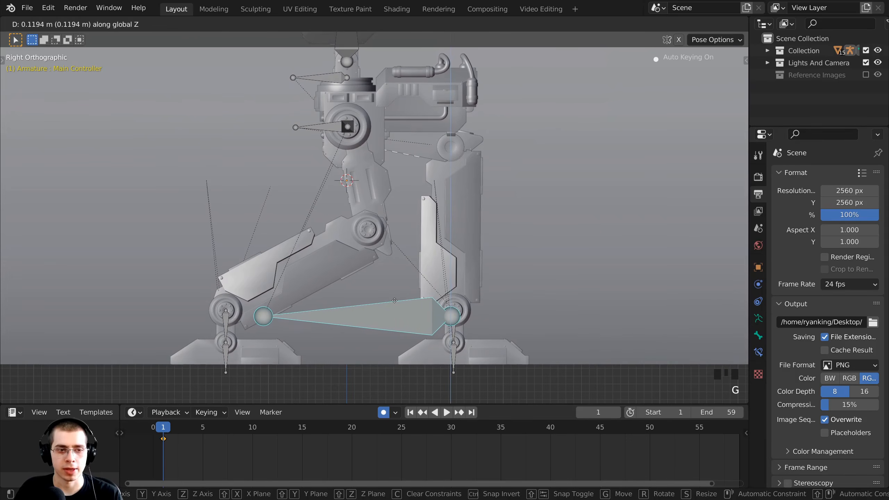
click(395, 301)
scroll(175, 441, up, 3)
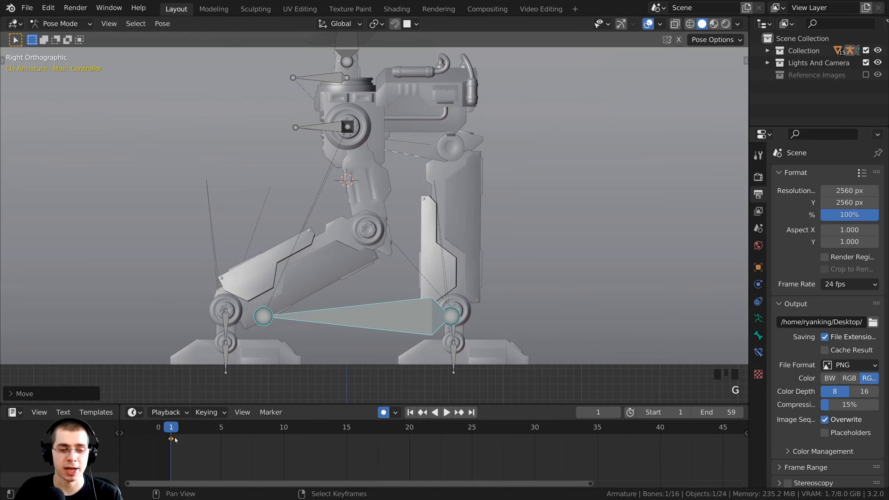
Step to frame 2 and back to frame 1 to verify the stride keys, then select the Body bone.
click(172, 445)
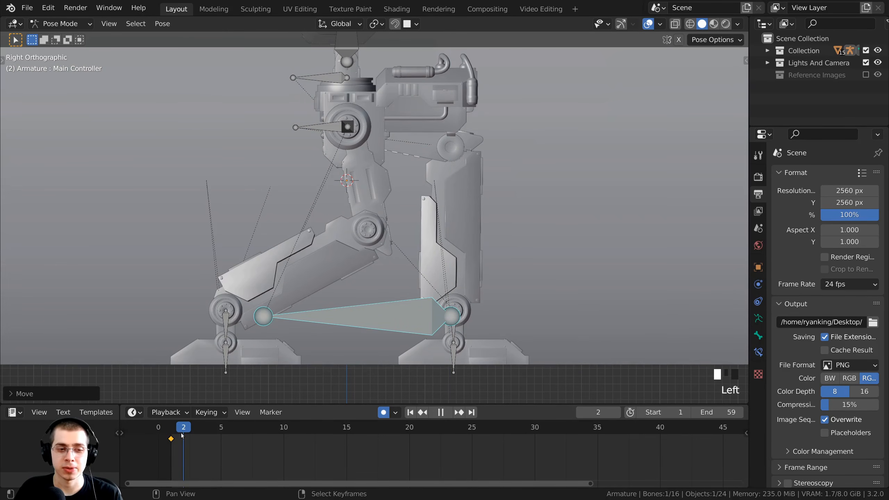
click(172, 450)
scroll(263, 449, down, 6)
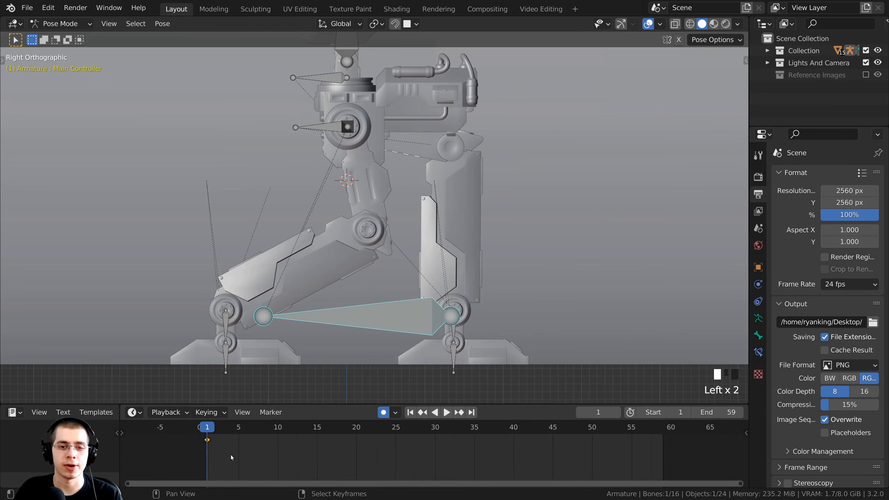
shift+middle_drag(326, 203, 327, 221)
scroll(371, 221, down, 2)
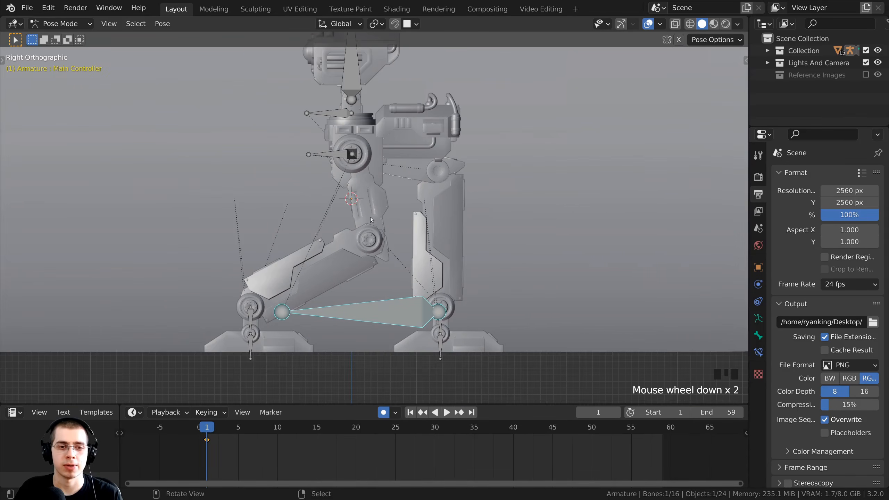
shift+middle_drag(385, 226, 381, 266)
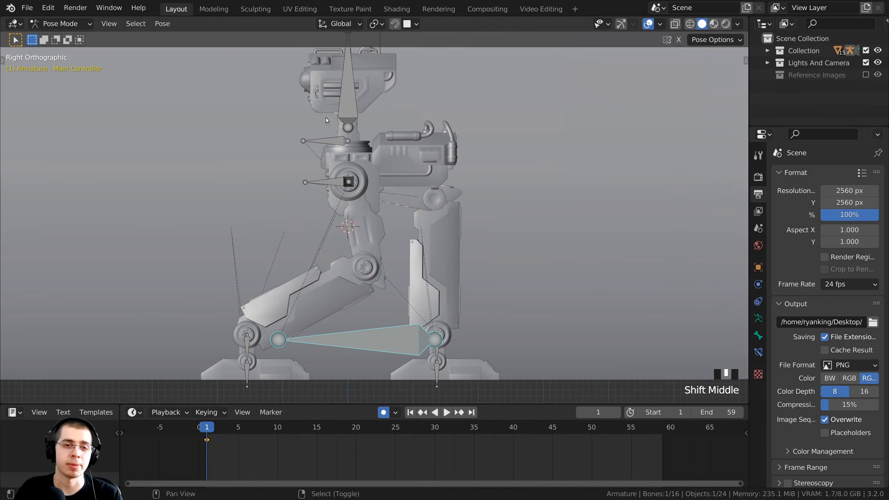
shift+middle_drag(330, 135, 343, 162)
scroll(344, 162, up, 1)
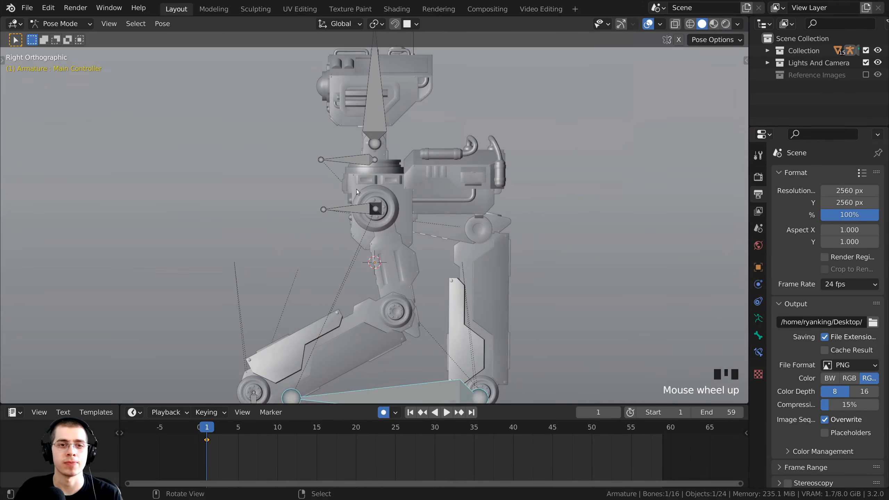
right_click(357, 209)
Tilt the Body bone about -3.6° and rotate the Head bone about 10.5°.
scroll(444, 223, up, 1)
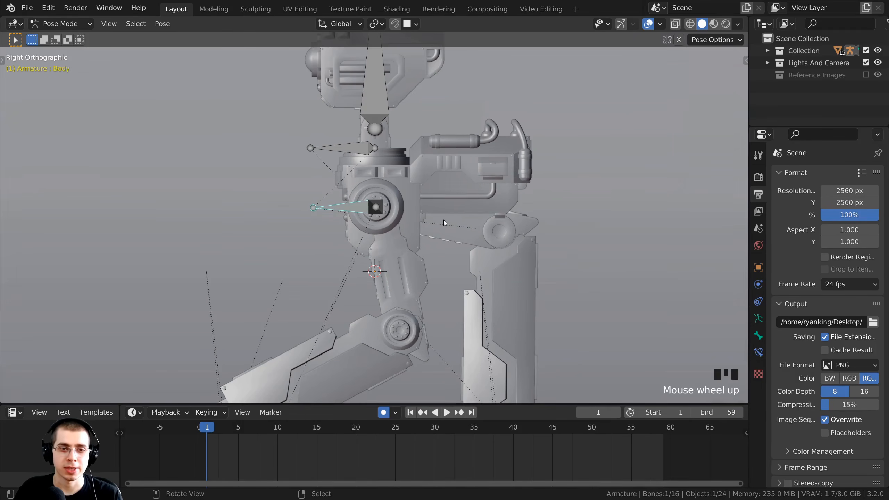
scroll(477, 213, down, 1)
key(r)
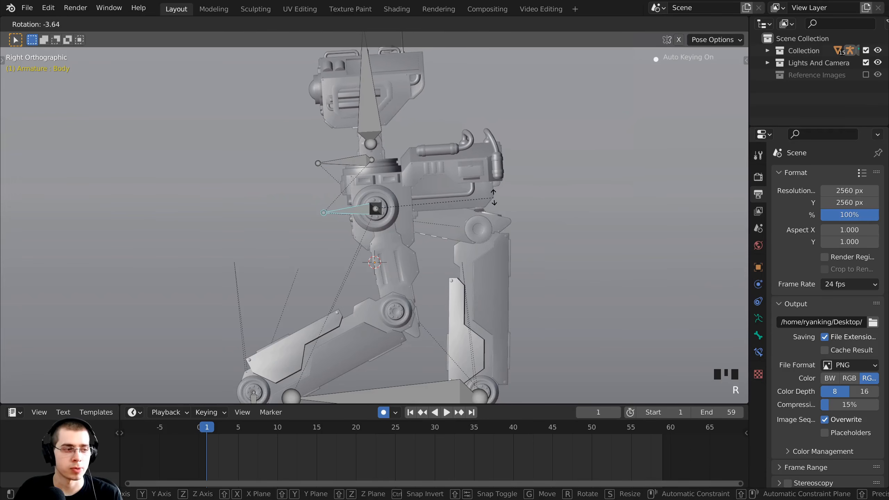
click(493, 186)
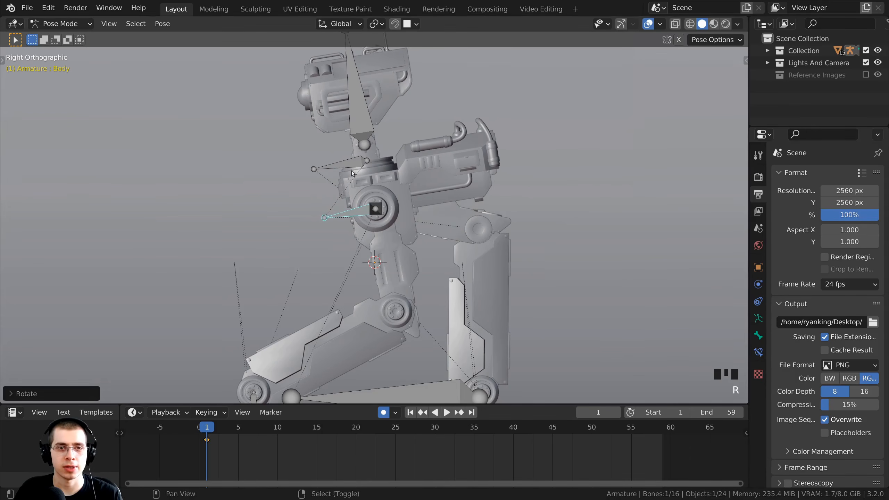
shift+middle_drag(354, 163, 355, 209)
click(364, 132)
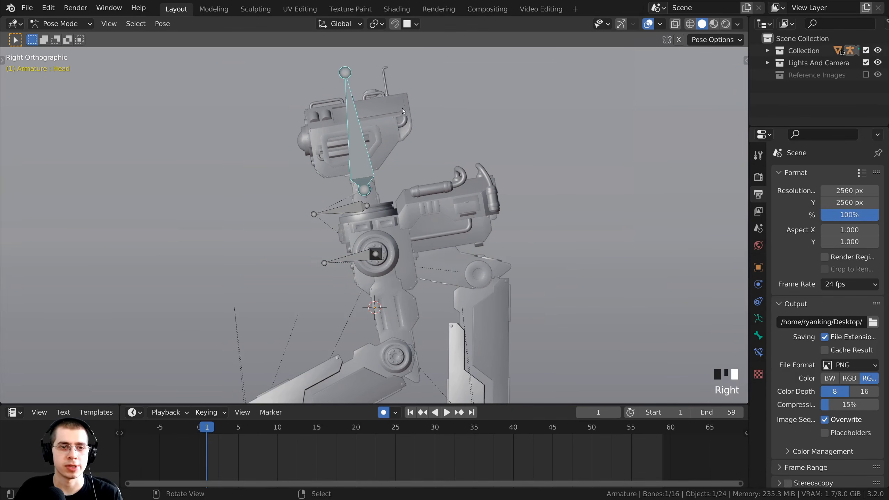
key(r)
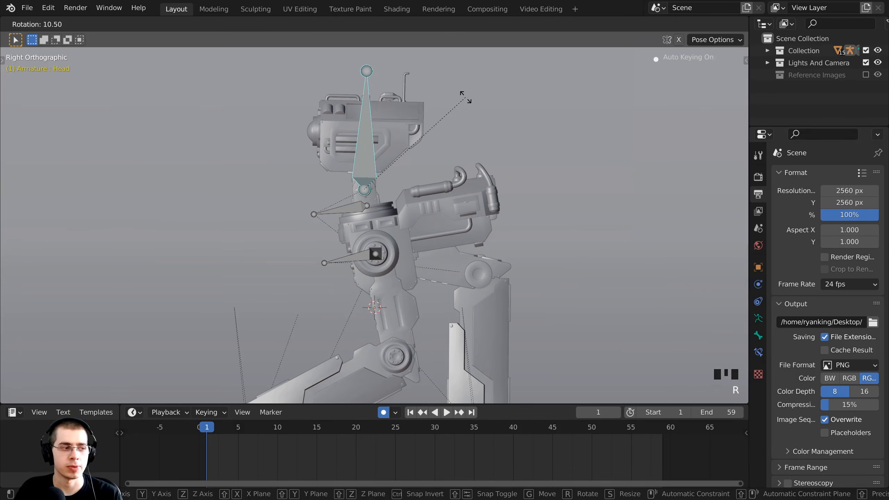
click(465, 97)
Return to the right side view and select all bones of the rig.
scroll(458, 228, down, 3)
middle_drag(459, 228, 383, 275)
key(KP_3)
scroll(371, 134, up, 2)
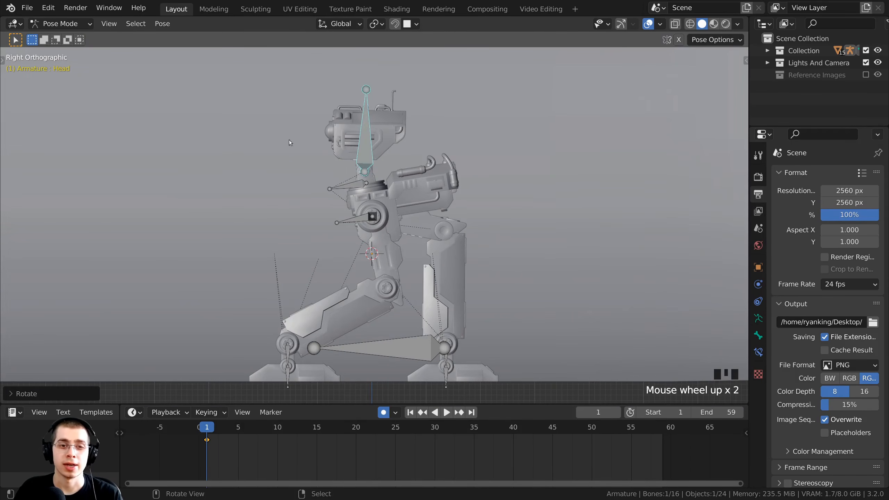
key(alt+a)
key(a)
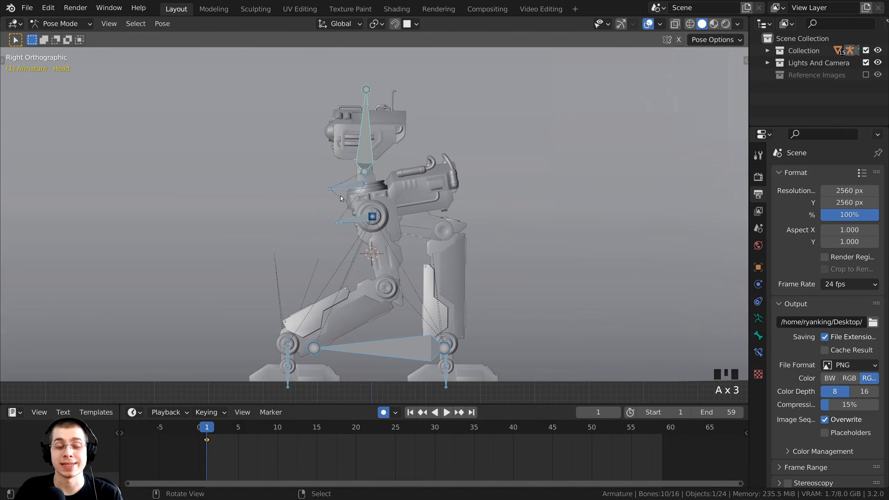
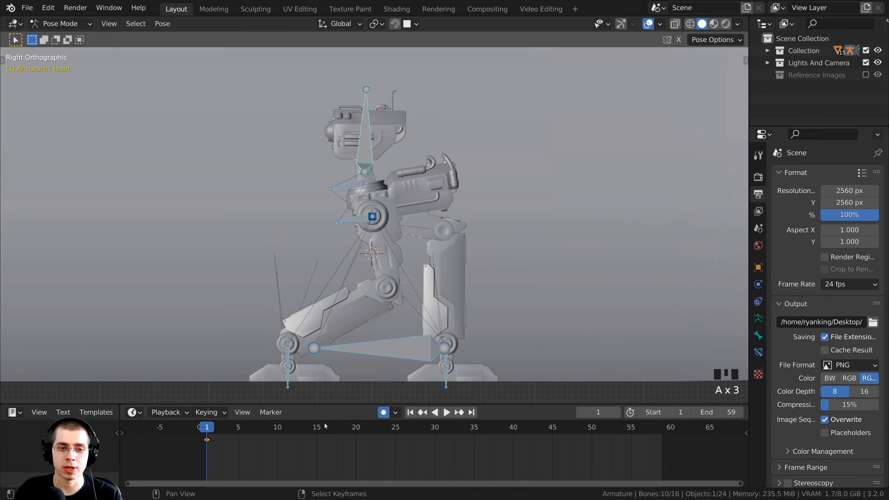
Select all the robot's bones and key their Location, Rotation & Scale at frame 1.
key(a)
key(a)
key(a)
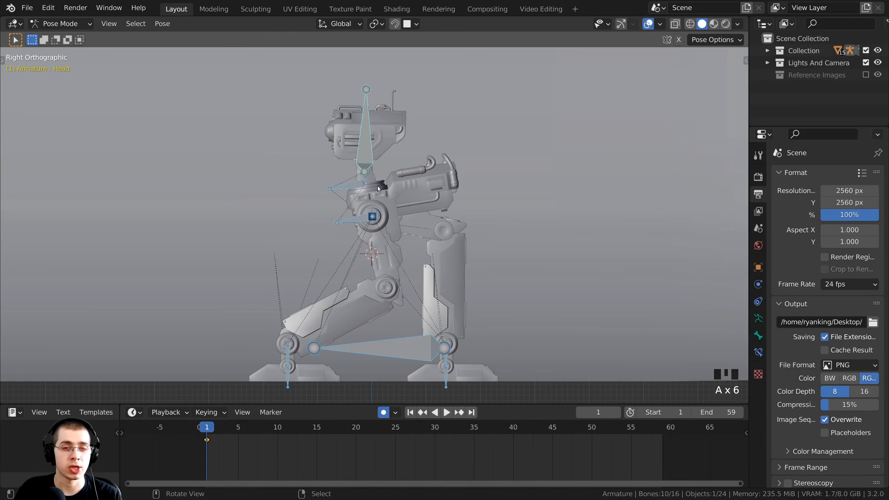
key(Home)
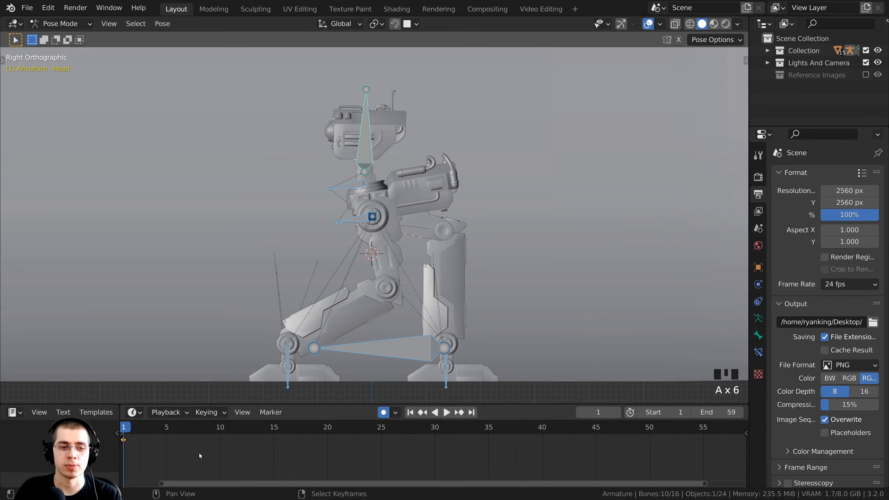
middle_drag(200, 455, 251, 455)
middle_drag(346, 452, 335, 453)
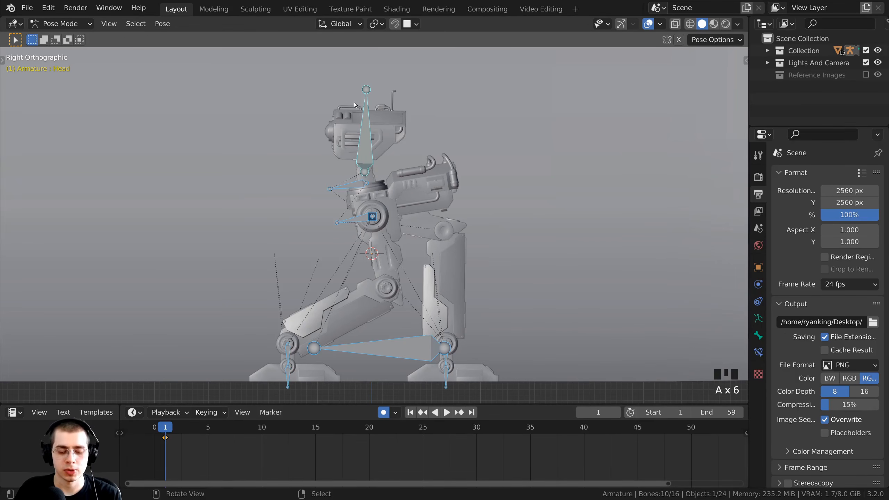
key(k)
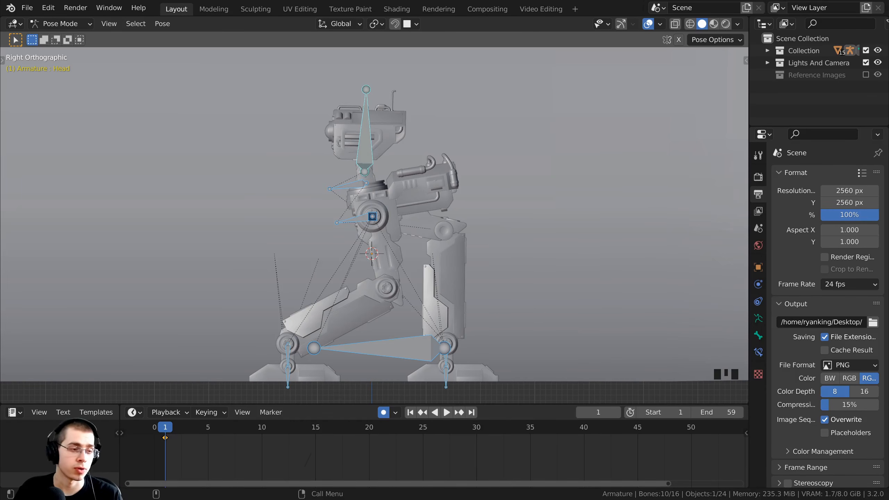
Duplicate the frame-1 pose keyframe to the end of the cycle, then scrub back to frame 1.
scroll(311, 456, down, 3)
drag(227, 428, 595, 436)
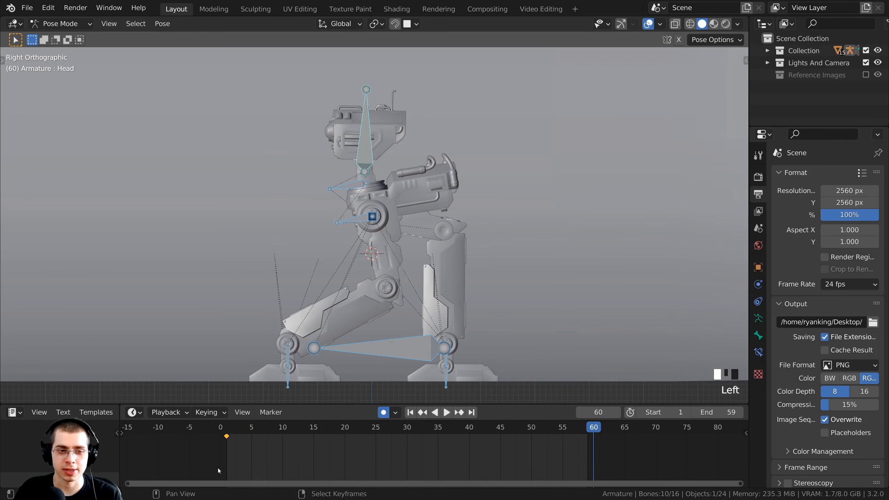
middle_drag(218, 478, 215, 481)
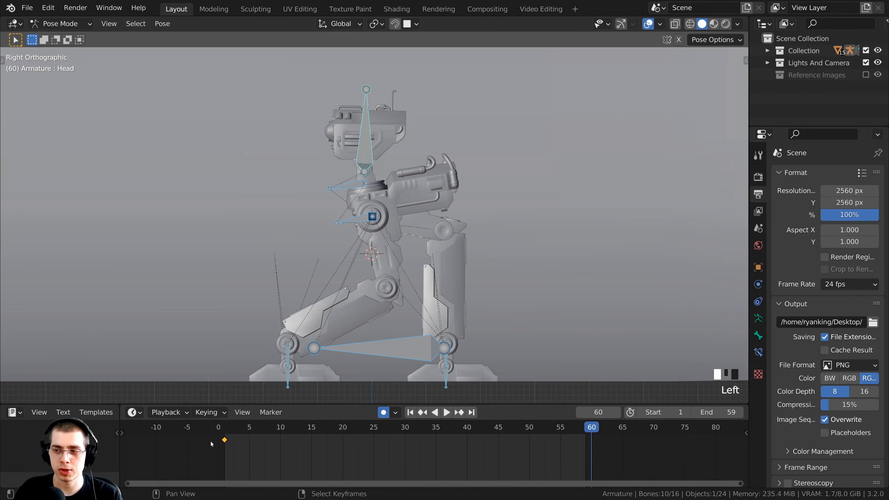
middle_drag(222, 457, 210, 447)
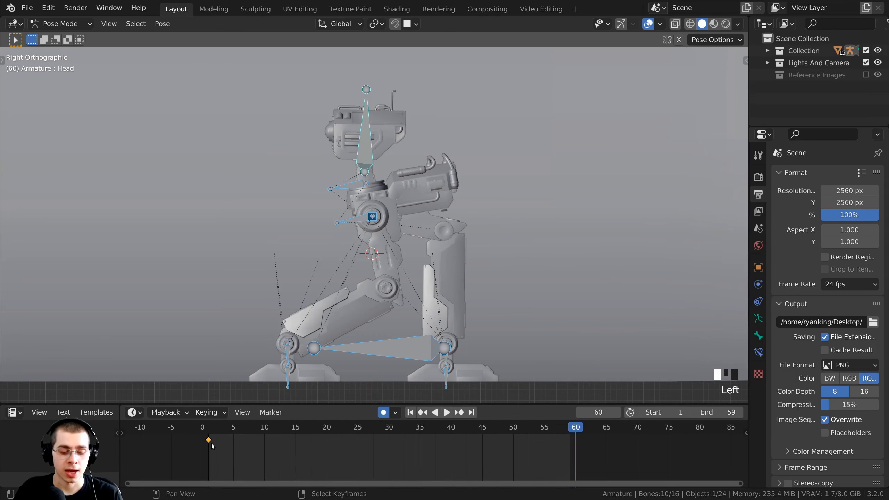
key(shift+d)
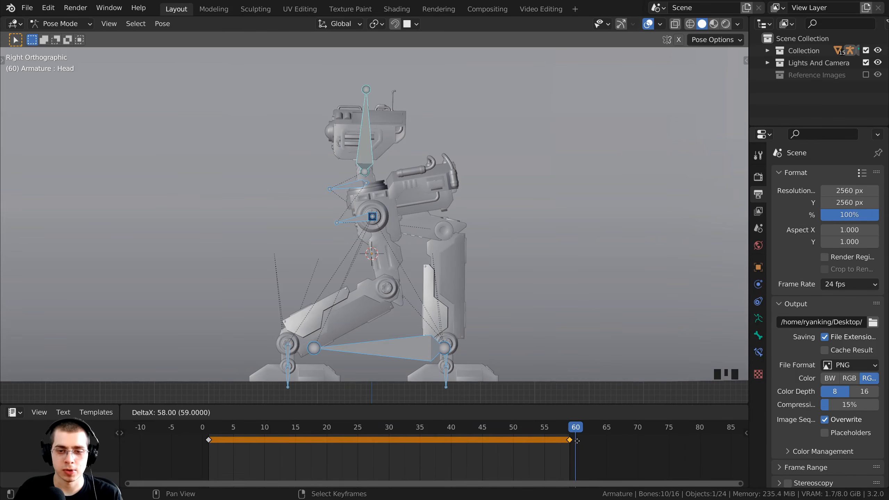
click(580, 445)
drag(571, 464, 471, 459)
drag(213, 448, 488, 466)
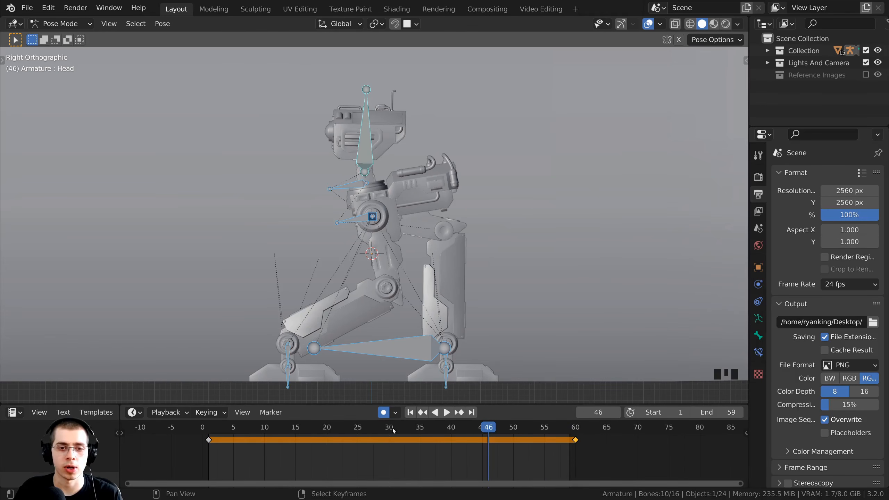
Set the current frame to 30, the middle of the walk cycle.
middle_drag(392, 428, 337, 432)
scroll(385, 433, up, 4)
drag(385, 432, 426, 429)
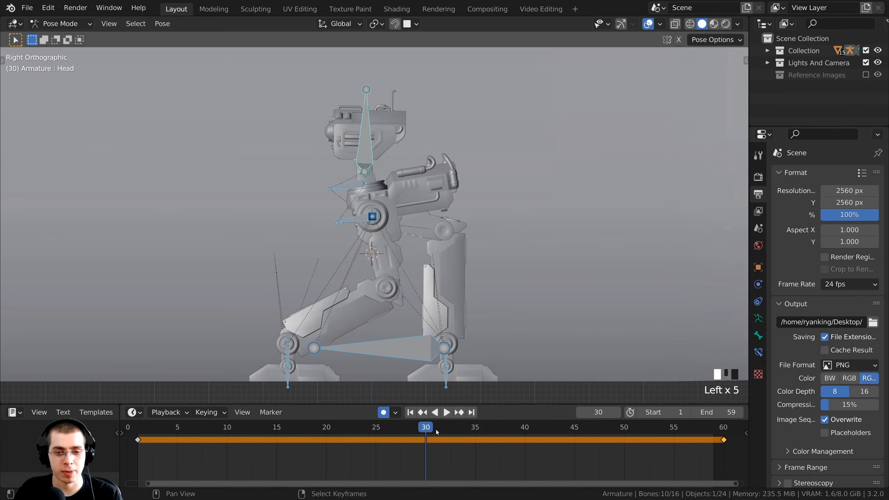
click(598, 413)
click(338, 440)
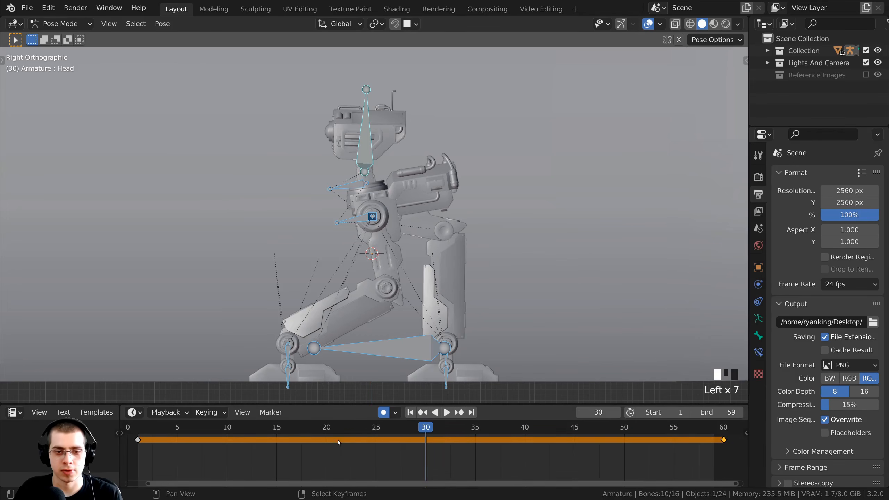
scroll(388, 436, down, 3)
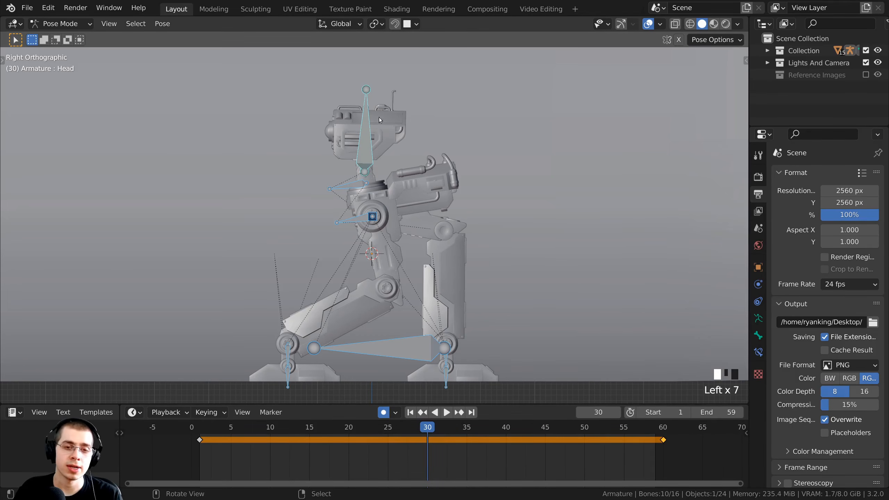
Orbit and pan the viewport to face both robot legs from the front.
shift+middle_drag(397, 258, 372, 306)
scroll(398, 324, up, 3)
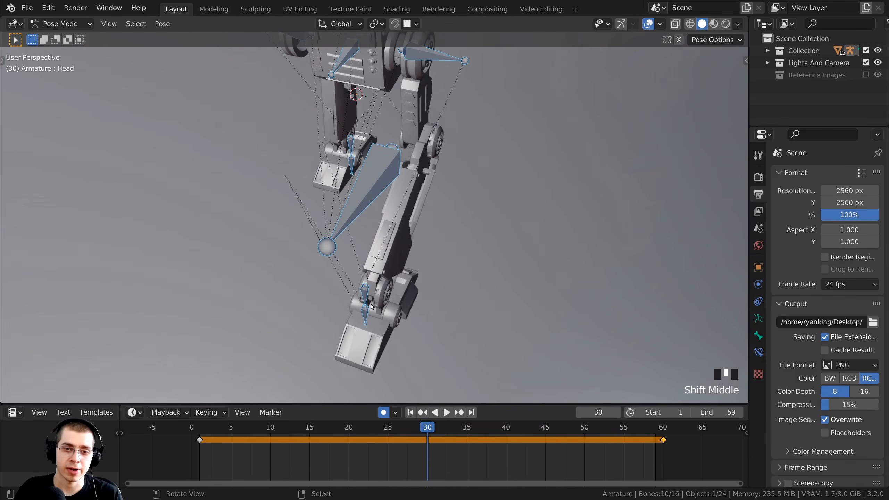
middle_drag(246, 275, 413, 250)
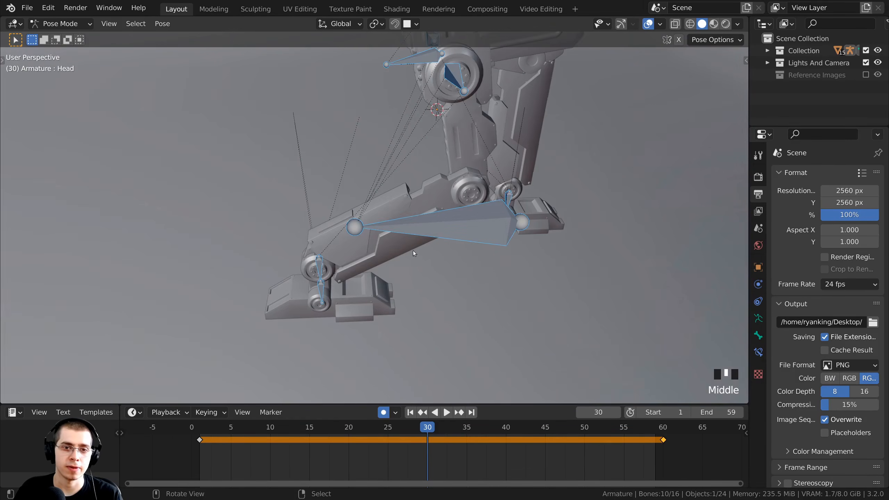
scroll(395, 254, down, 1)
shift+middle_drag(480, 243, 405, 253)
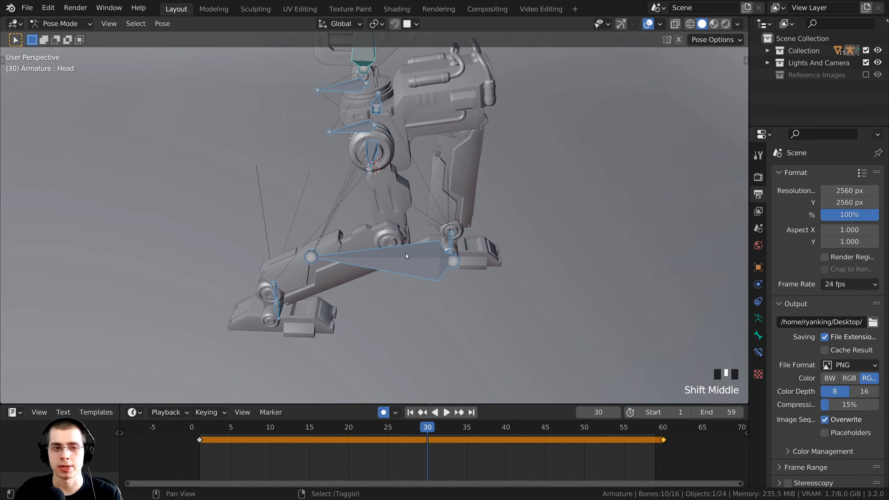
scroll(358, 211, down, 2)
shift+middle_drag(357, 210, 485, 338)
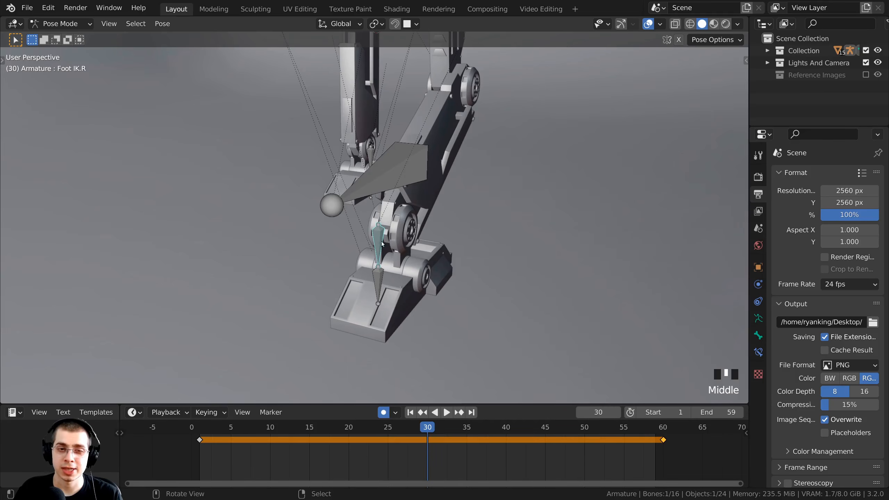
scroll(383, 245, down, 2)
middle_drag(382, 244, 398, 236)
scroll(398, 236, up, 1)
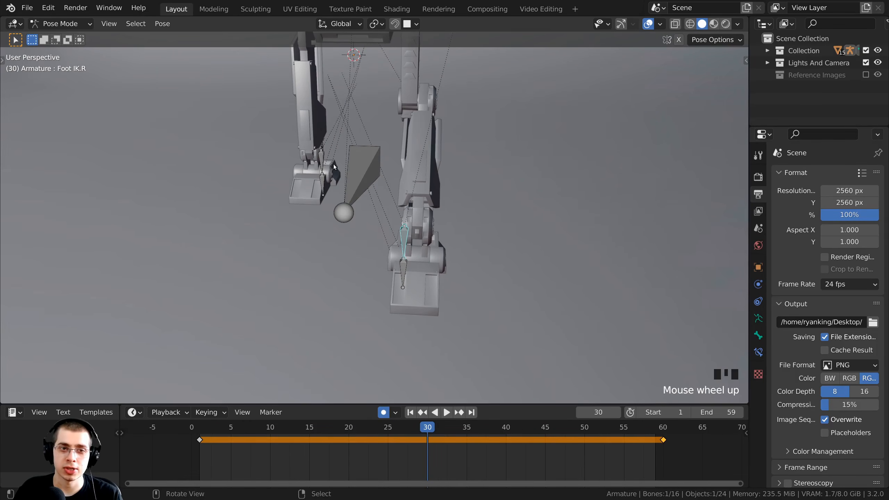
Select the right foot control bone and copy its current pose.
right_click(324, 164)
right_click(405, 241)
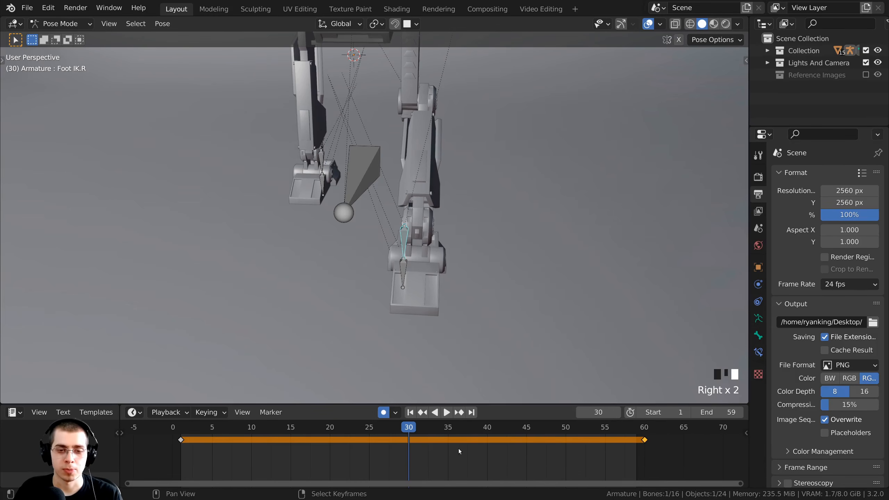
middle_click(620, 432)
key(b)
drag(605, 421, 680, 466)
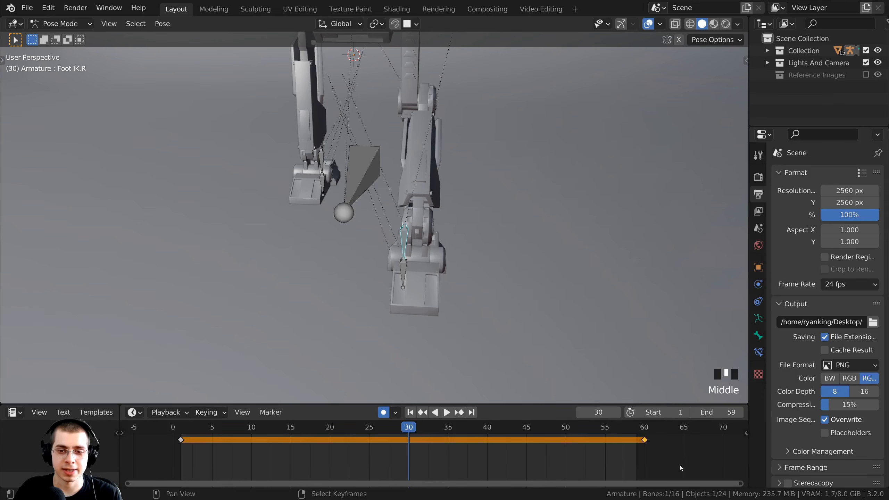
mouse_move(639, 449)
middle_down()
mouse_move(618, 464)
mouse_move(634, 447)
middle_up()
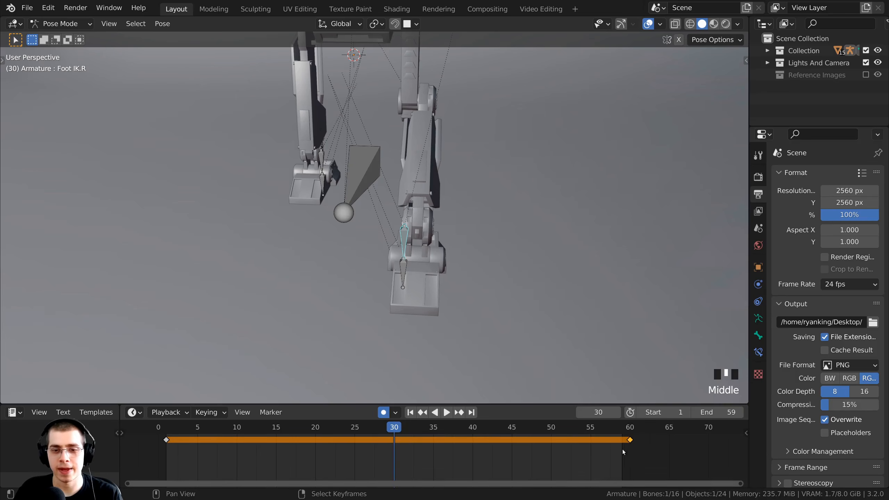
Paste the copied pose onto the left foot control at frame 30, then scrub to frame 1 to compare.
right_click(323, 160)
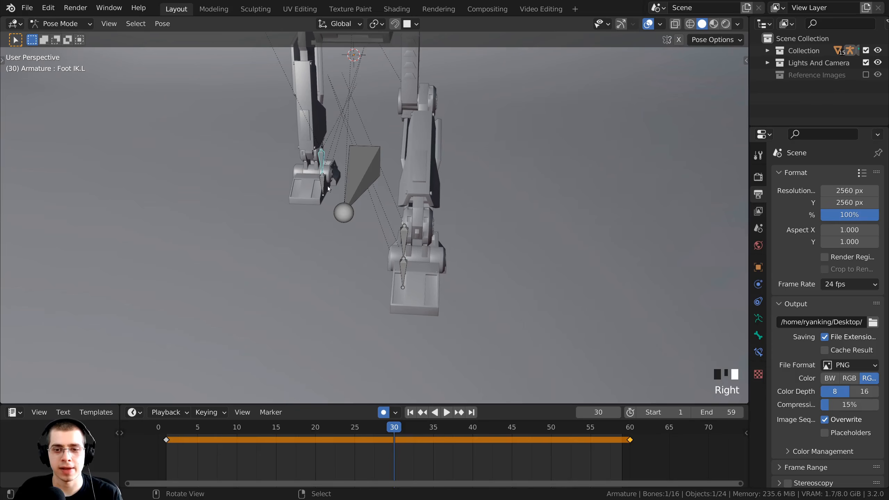
ctrl+scroll(403, 455, up, 2)
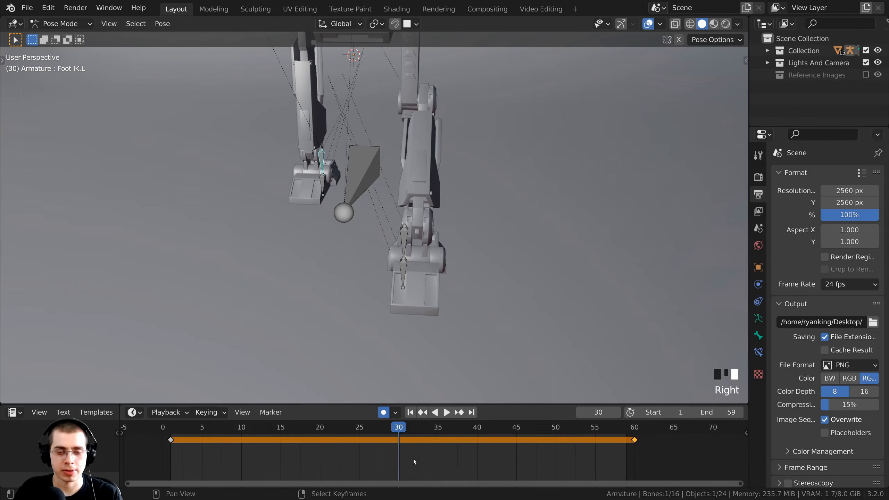
key(ctrl+v)
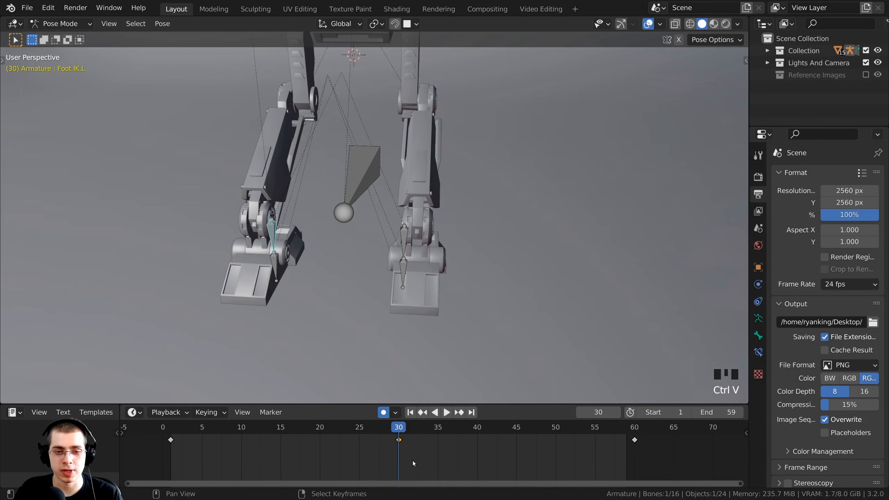
scroll(394, 456, up, 2)
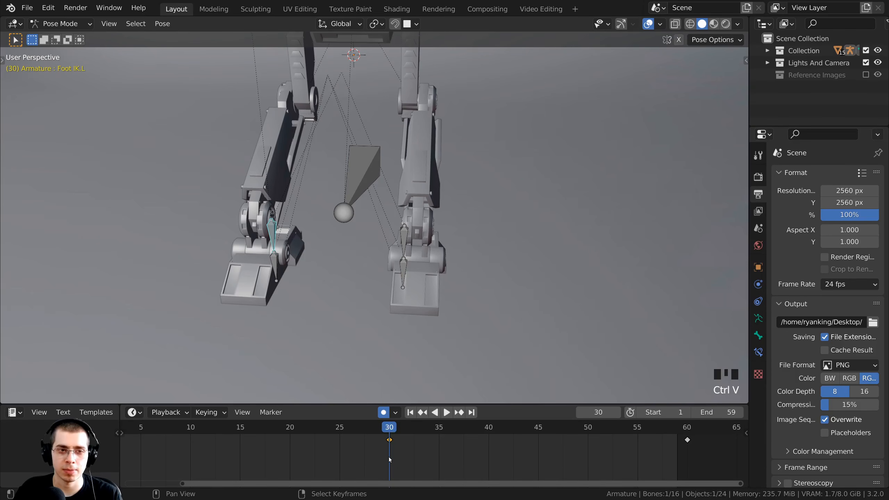
middle_drag(424, 204, 364, 164)
shift+middle_drag(364, 164, 392, 184)
scroll(394, 158, down, 2)
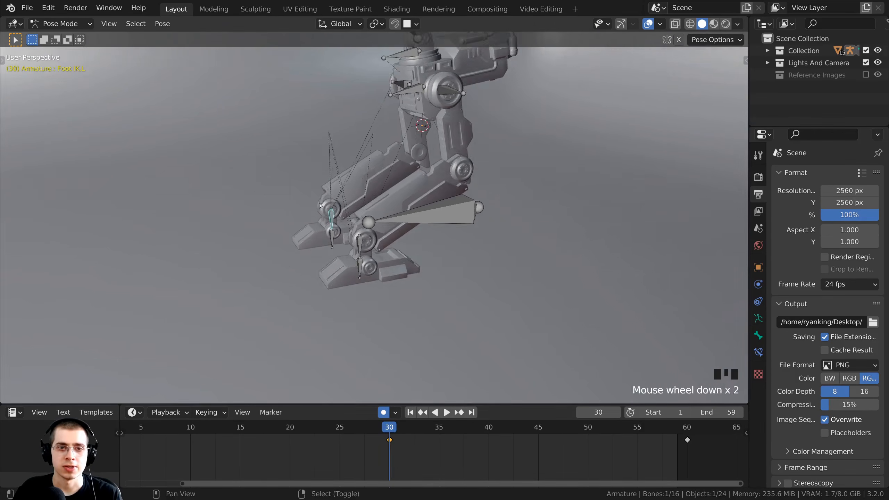
shift+middle_drag(397, 140, 408, 171)
scroll(415, 201, up, 2)
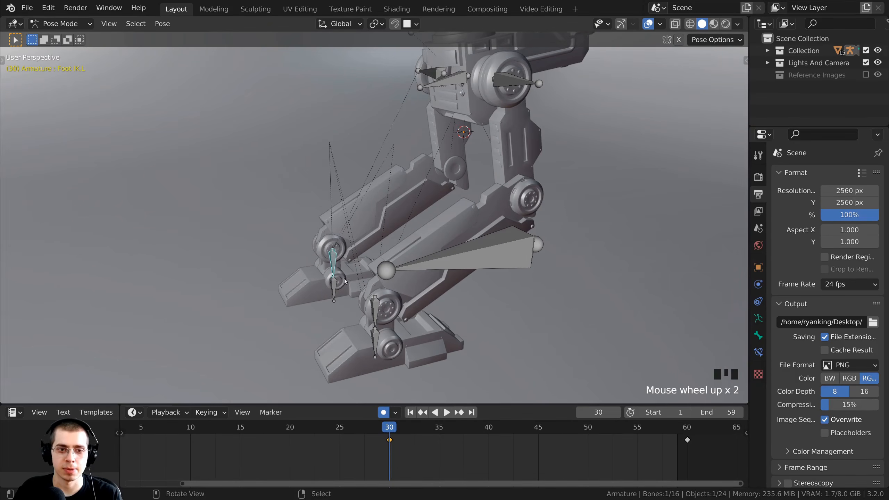
scroll(389, 482, down, 2)
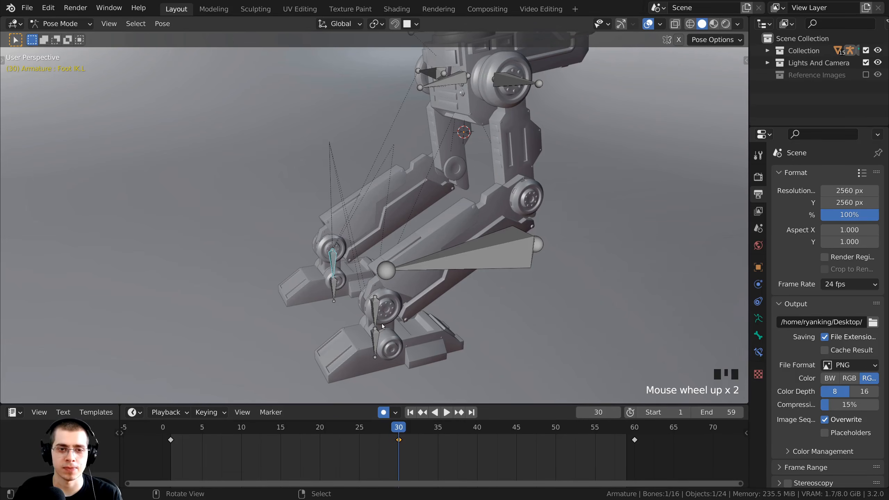
shift+middle_drag(394, 315, 396, 413)
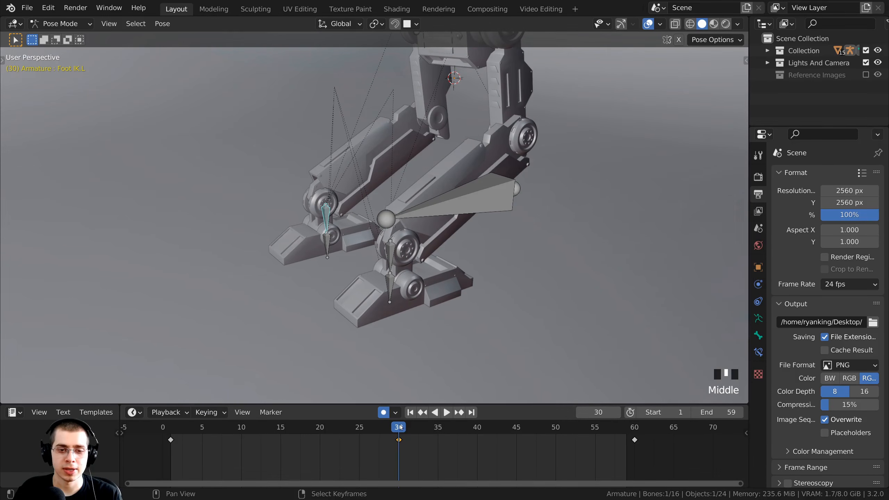
drag(399, 427, 171, 437)
middle_drag(196, 266, 301, 267)
Select the left foot's frame-1 keyframe, set frame 3, then select the right foot controller.
right_click(268, 192)
scroll(305, 215, up, 2)
scroll(306, 216, up, 1)
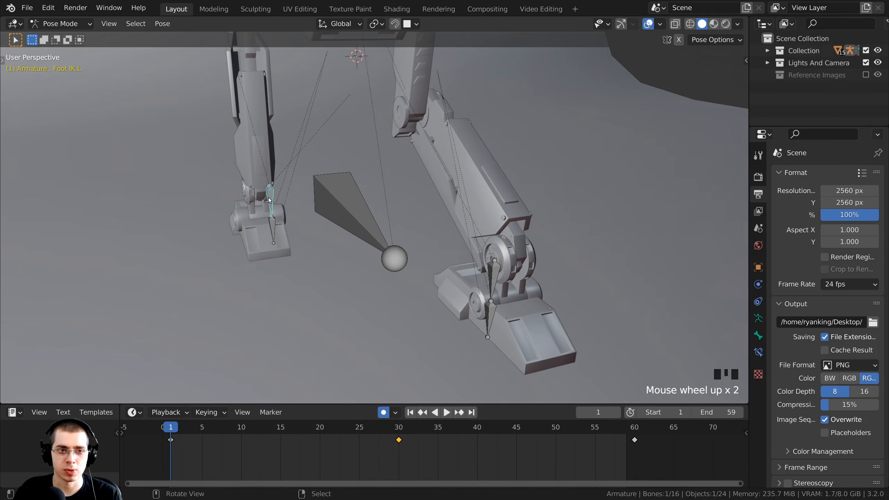
scroll(269, 201, down, 1)
middle_drag(270, 201, 298, 176)
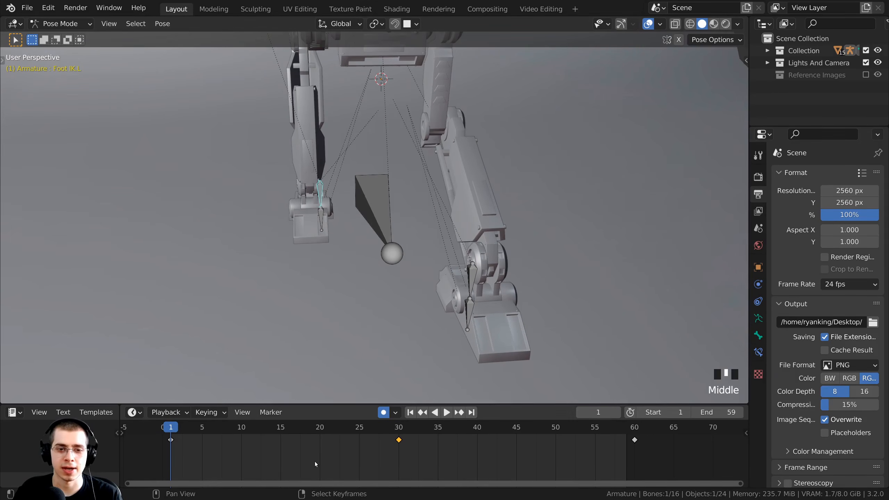
middle_drag(208, 446, 234, 447)
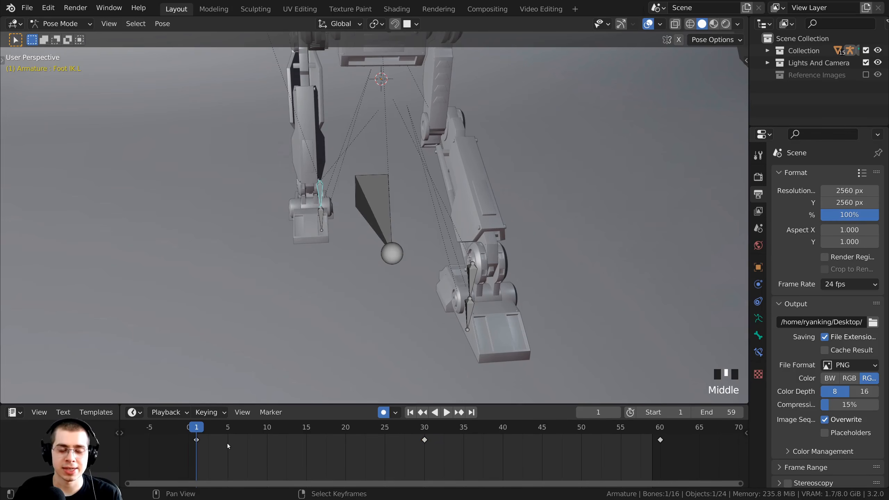
drag(214, 428, 186, 458)
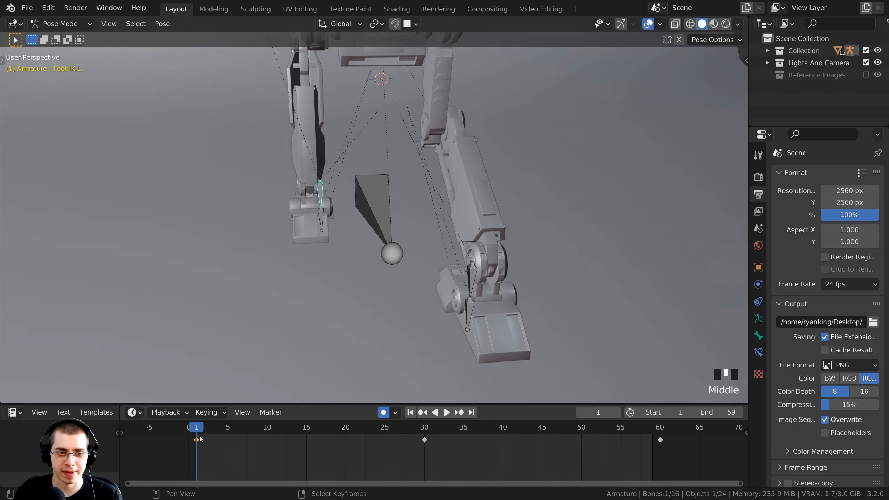
click(212, 428)
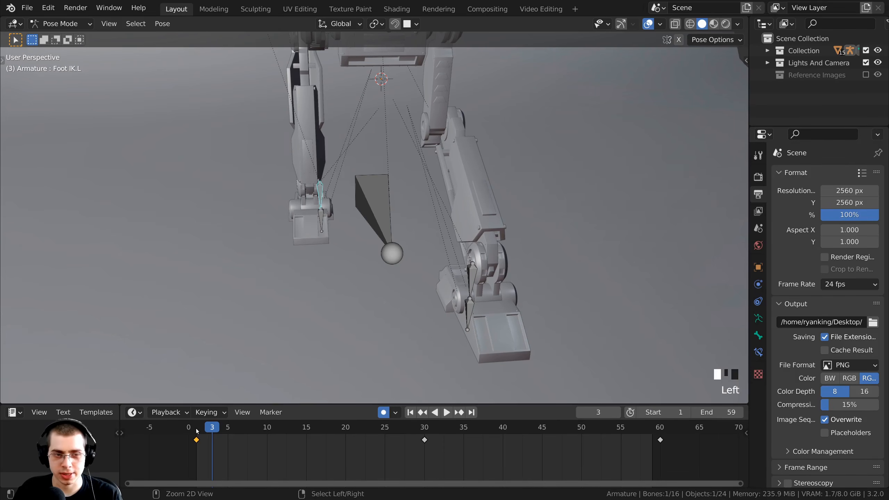
click(476, 278)
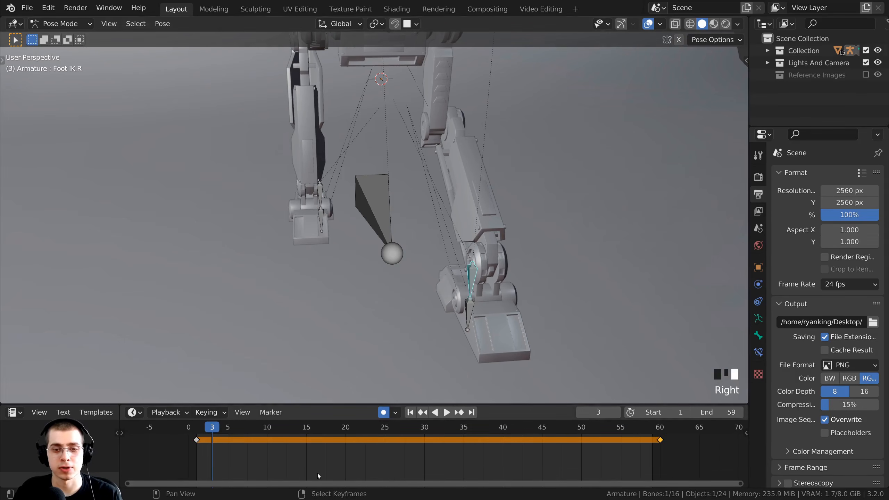
Paste the copied pose as a frame-30 keyframe on the right foot controller.
drag(224, 432, 424, 431)
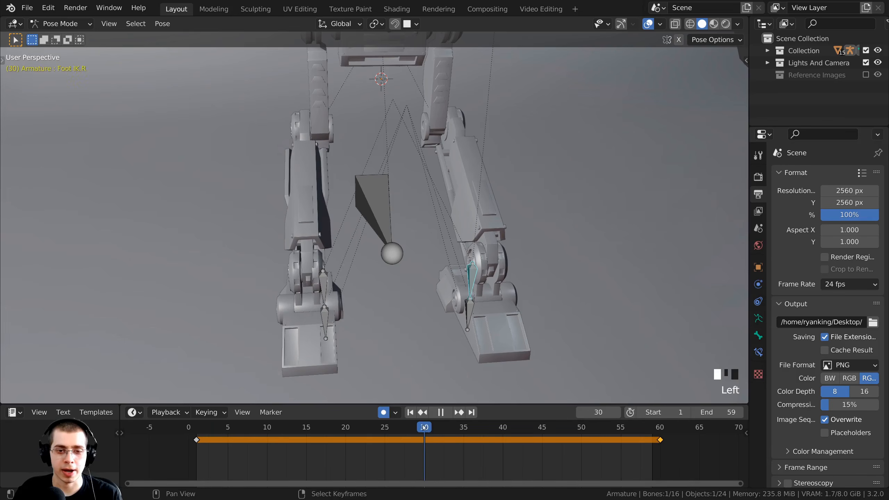
middle_drag(549, 244, 461, 342)
scroll(381, 465, down, 1)
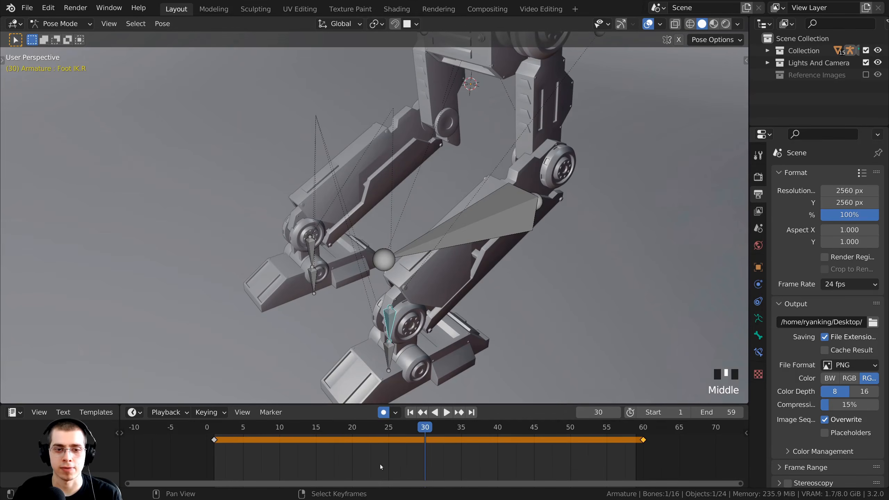
middle_drag(387, 464, 345, 454)
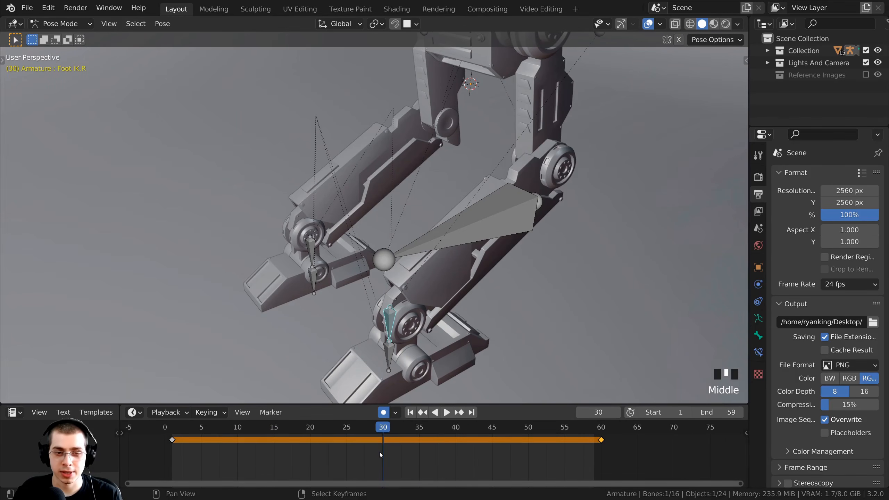
ctrl+scroll(379, 454, up, 1)
key(ctrl+v)
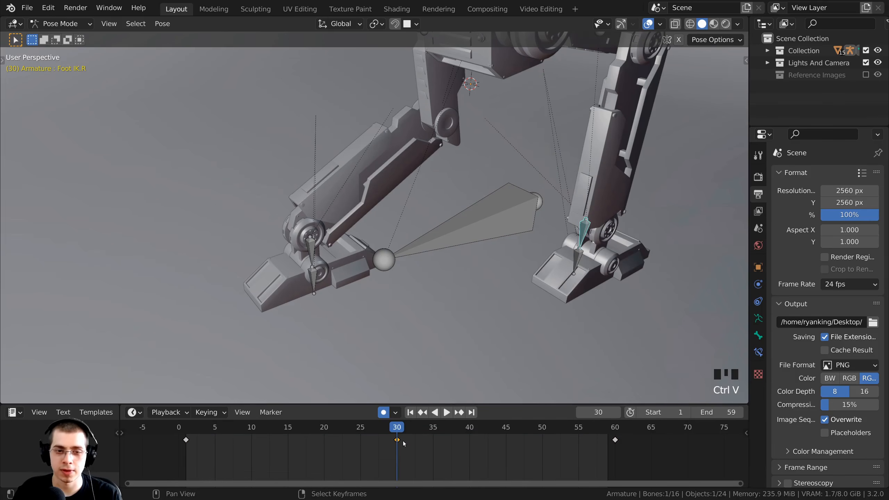
scroll(426, 385, down, 2)
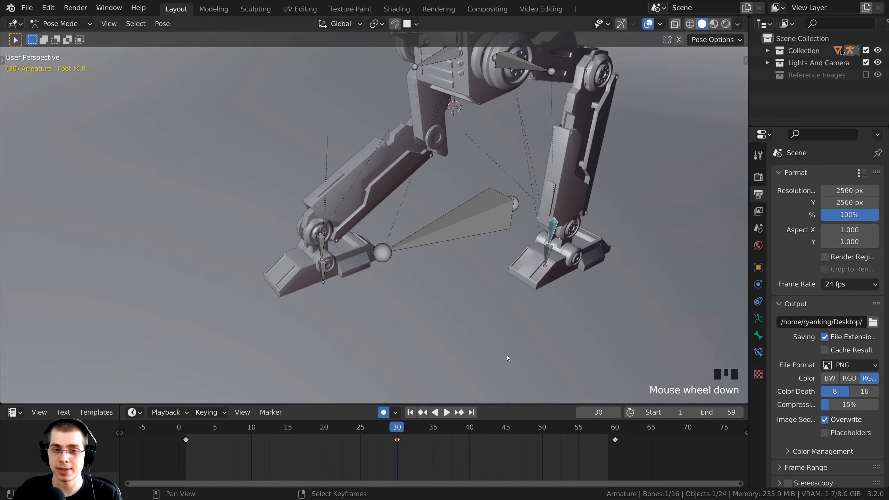
middle_drag(507, 355, 418, 343)
scroll(434, 345, down, 2)
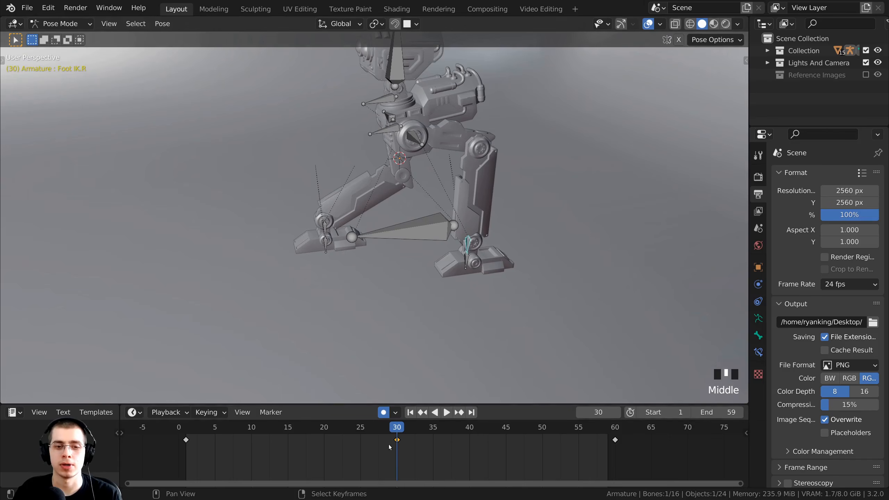
Play the walk cycle while orbiting around the robot to check the leg motion.
drag(401, 429, 211, 428)
key(space)
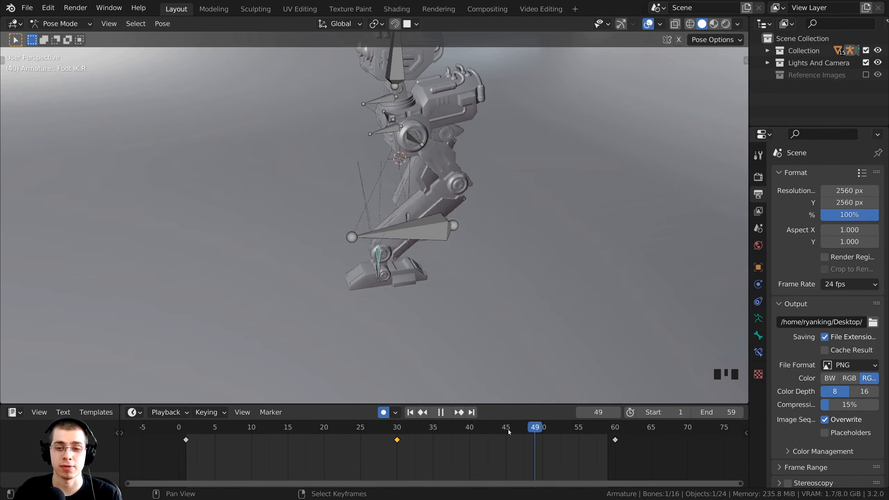
key(space)
middle_drag(414, 350, 490, 306)
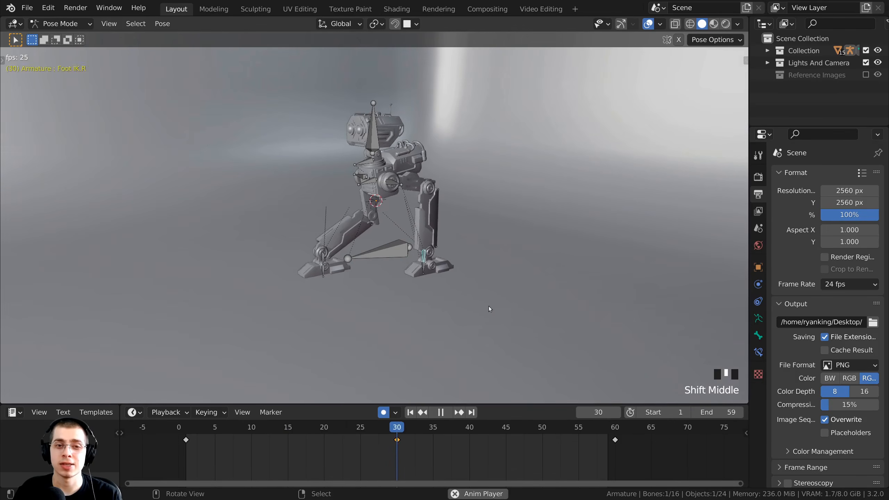
key(space)
key(space)
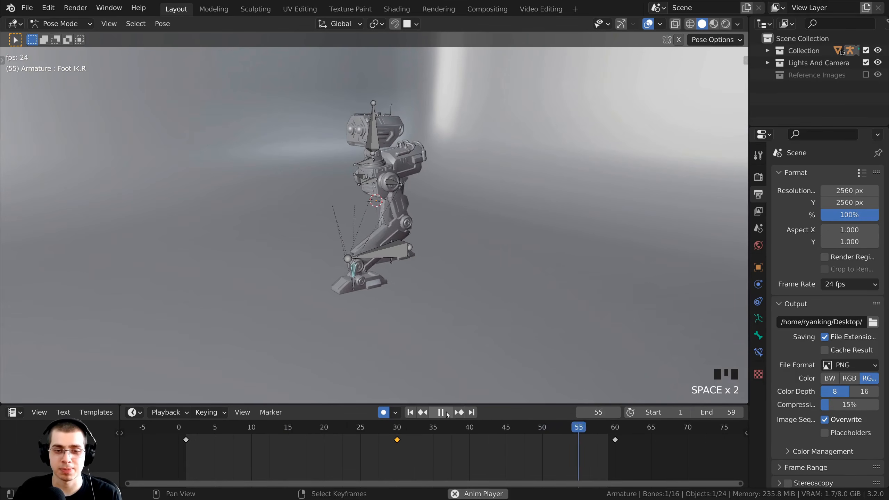
click(446, 414)
click(446, 413)
middle_drag(448, 291, 407, 276)
scroll(401, 293, up, 3)
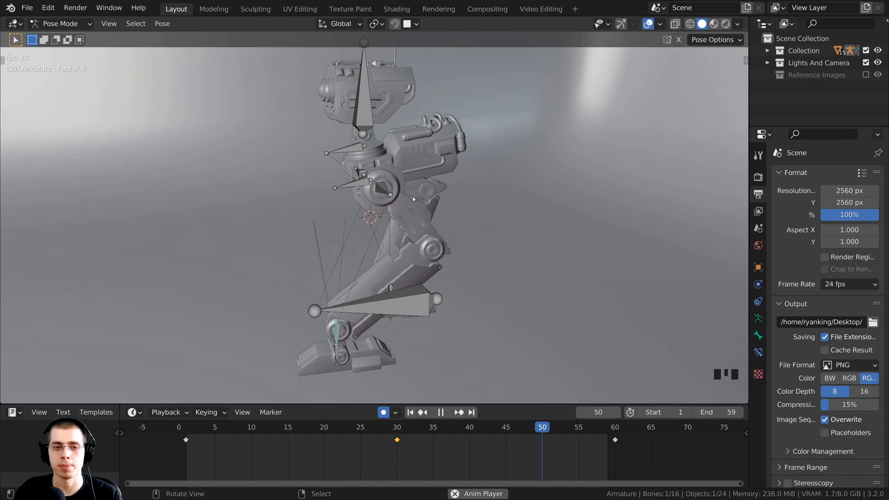
middle_drag(382, 179, 454, 331)
shift+middle_drag(454, 331, 454, 332)
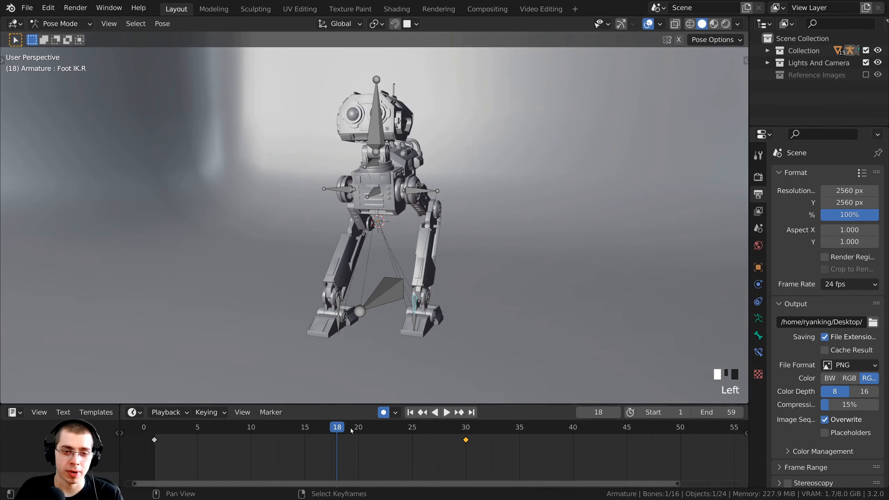
Go to frame 15 and switch to the right side orthographic view of the robot.
scroll(351, 430, down, 1)
drag(347, 428, 314, 436)
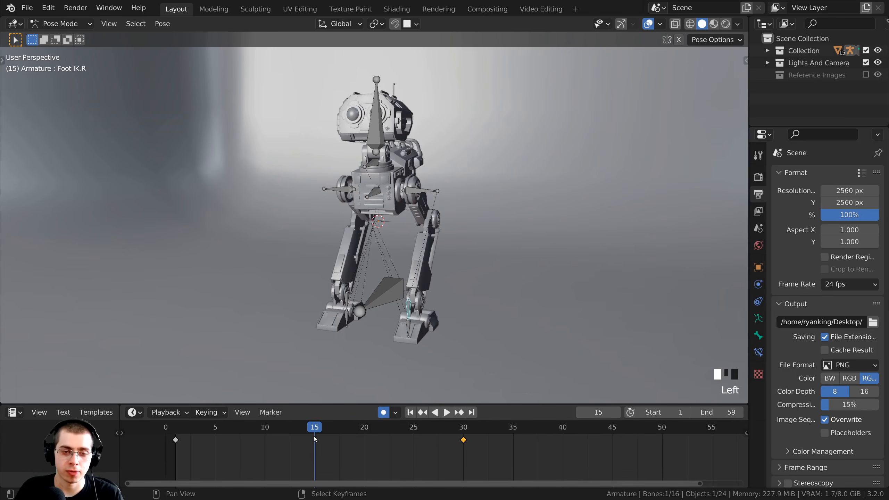
scroll(314, 435, down, 1)
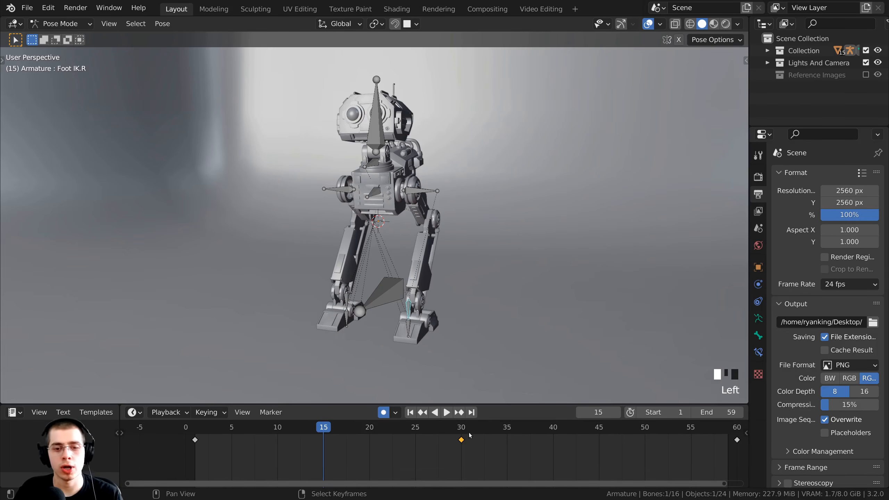
middle_drag(406, 330, 525, 340)
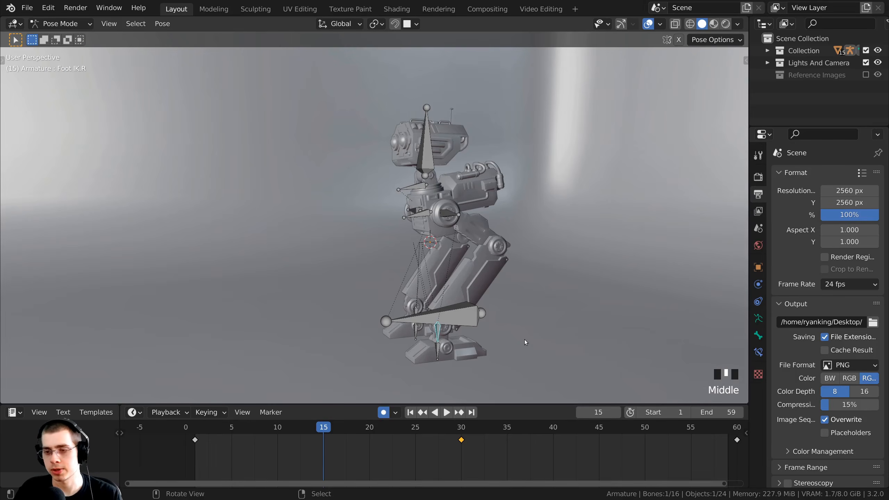
key(KP_3)
shift+middle_drag(545, 94, 429, 214)
scroll(457, 227, up, 2)
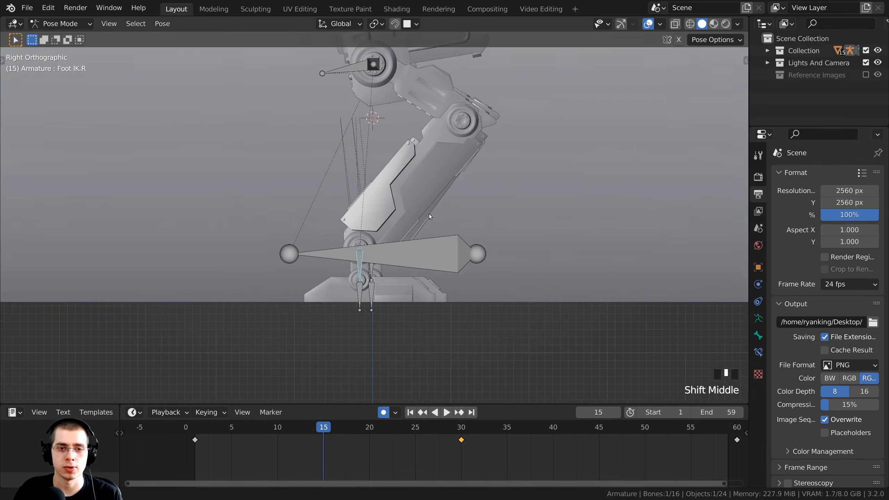
scroll(424, 215, down, 3)
shift+middle_drag(408, 327, 414, 315)
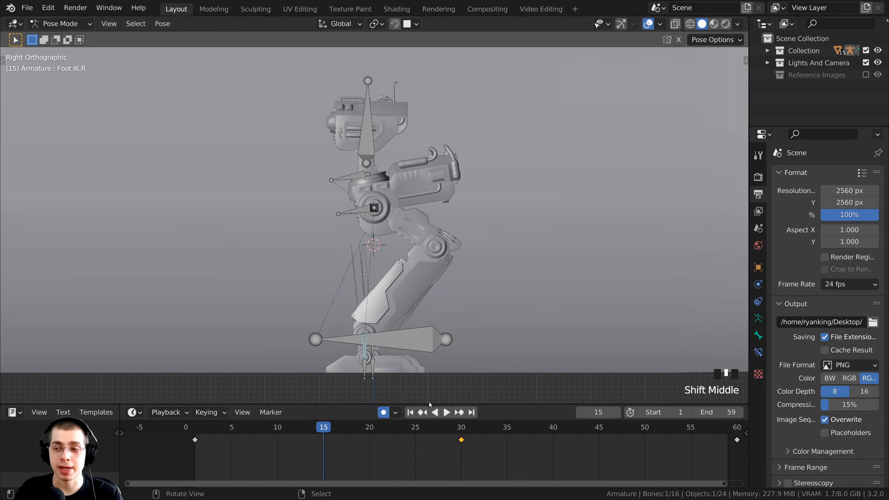
shift+middle_click(400, 337)
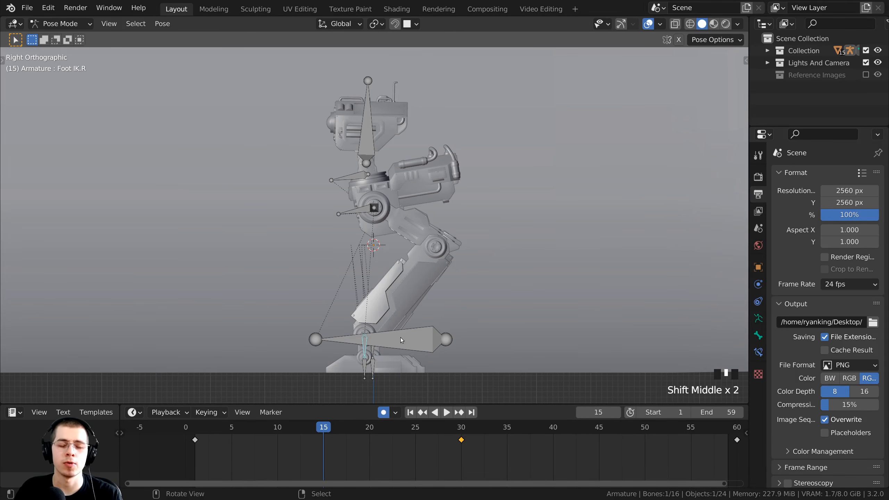
Raise the robot's main controller bone upward at frame 15.
right_click(400, 337)
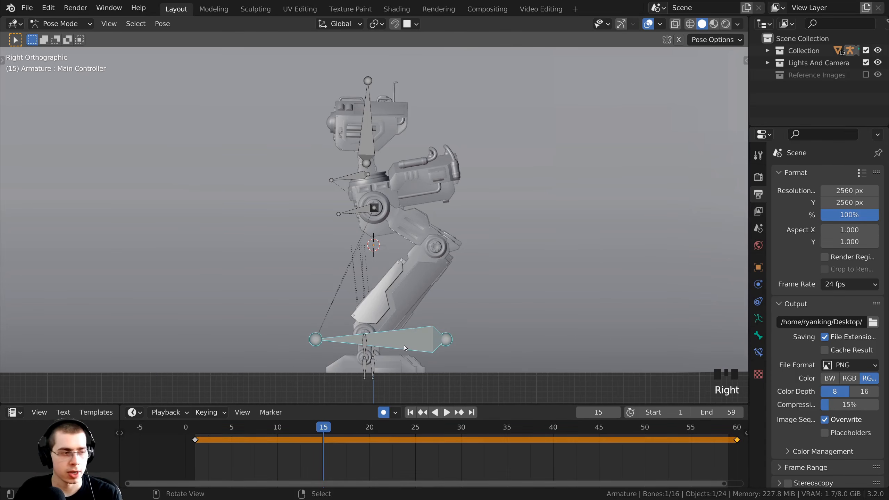
key(g)
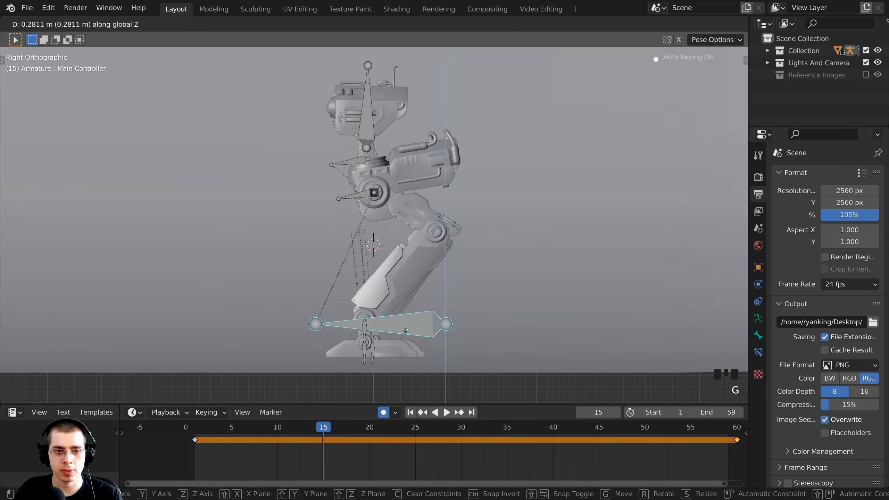
click(405, 327)
shift+middle_drag(405, 326, 381, 223)
scroll(371, 226, up, 4)
Move the right foot controller to a new position, then select the left foot controller.
right_click(300, 237)
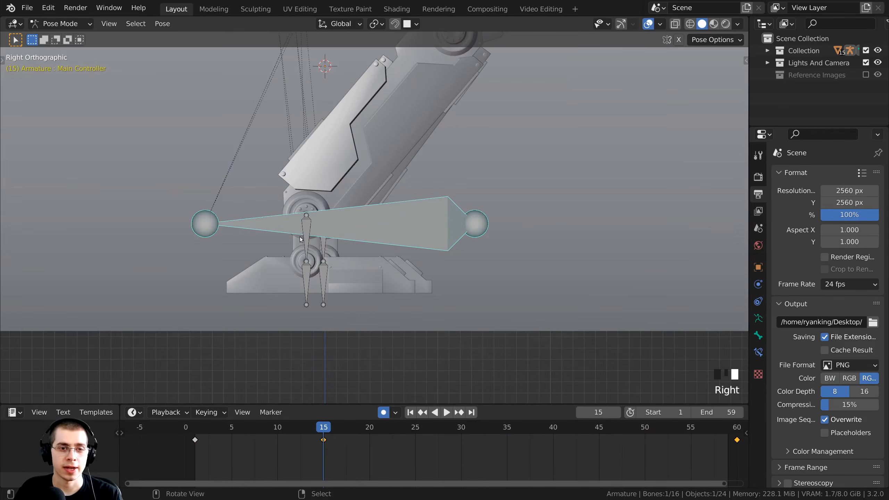
right_click(305, 240)
middle_drag(308, 241, 382, 298)
scroll(396, 261, down, 2)
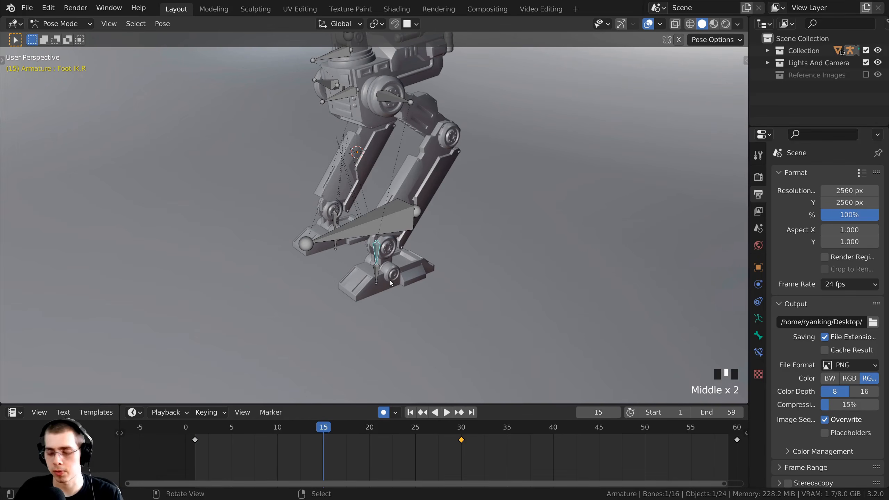
key(KP_3)
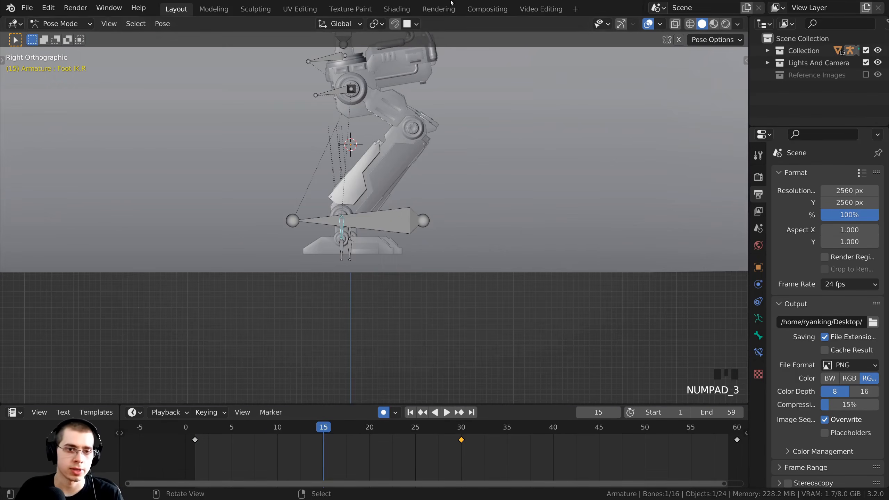
scroll(331, 222, up, 3)
key(g)
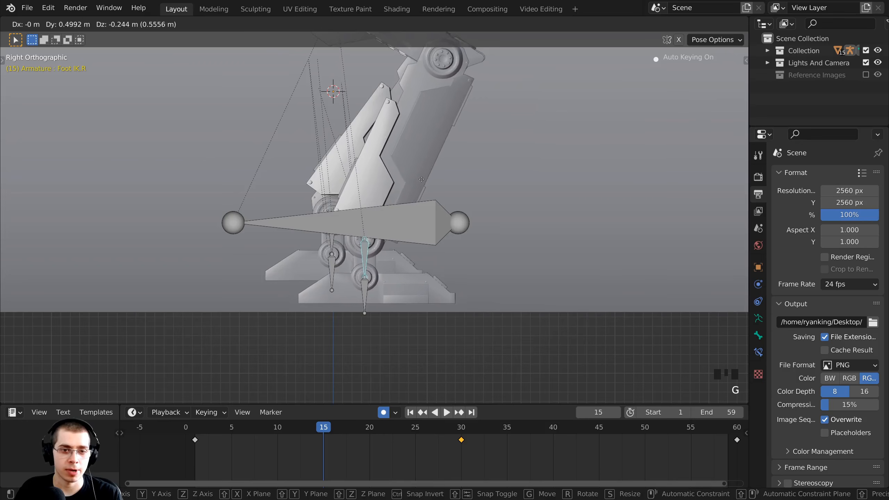
click(426, 189)
shift+middle_drag(397, 313, 406, 314)
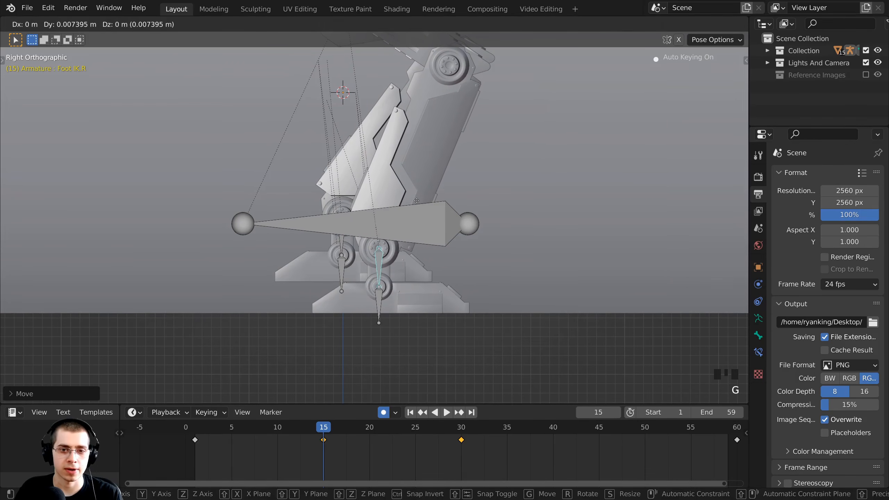
ctrl+scroll(400, 235, up, 4)
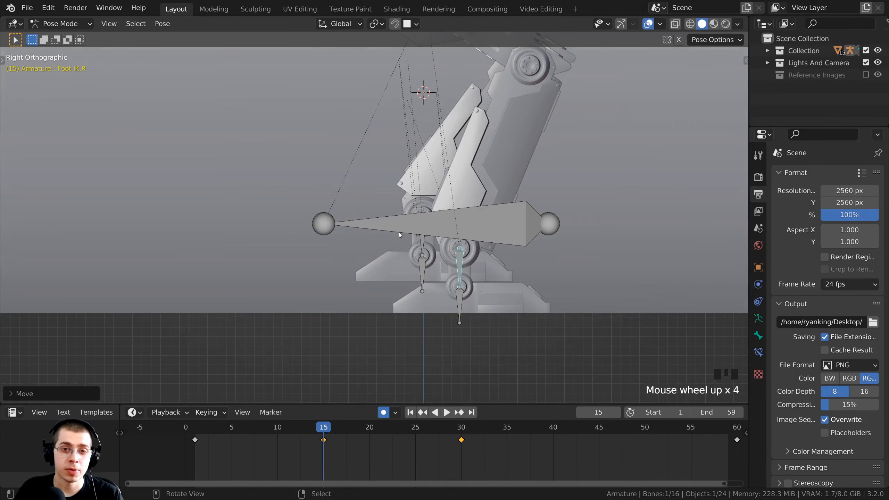
right_click(421, 246)
scroll(422, 241, down, 2)
shift+middle_drag(435, 167, 386, 265)
Lift and rotate the left foot IK control at frame 15.
key(g)
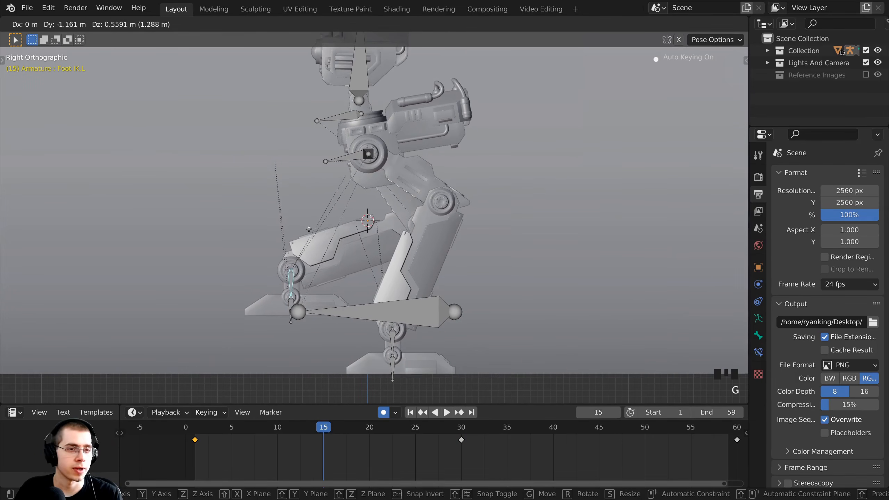
click(296, 222)
shift+middle_drag(296, 222, 312, 190)
key(r)
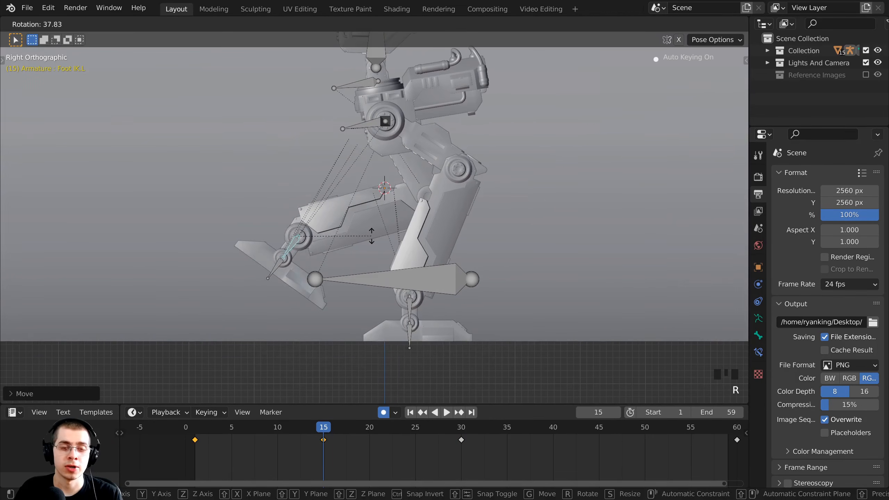
click(368, 225)
key(g)
click(371, 228)
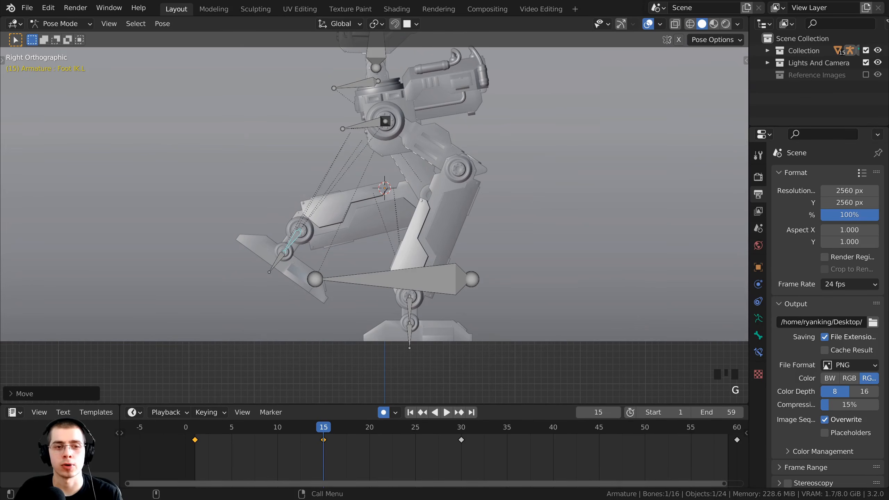
scroll(254, 272, up, 2)
middle_drag(254, 272, 224, 280)
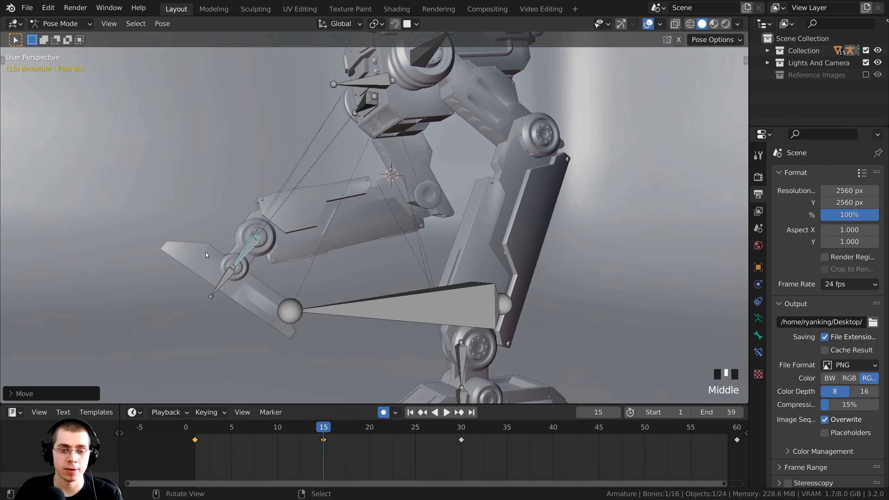
key(KP_3)
Tilt the left foot bone and make a small adjustment to the left foot IK control.
click(238, 279)
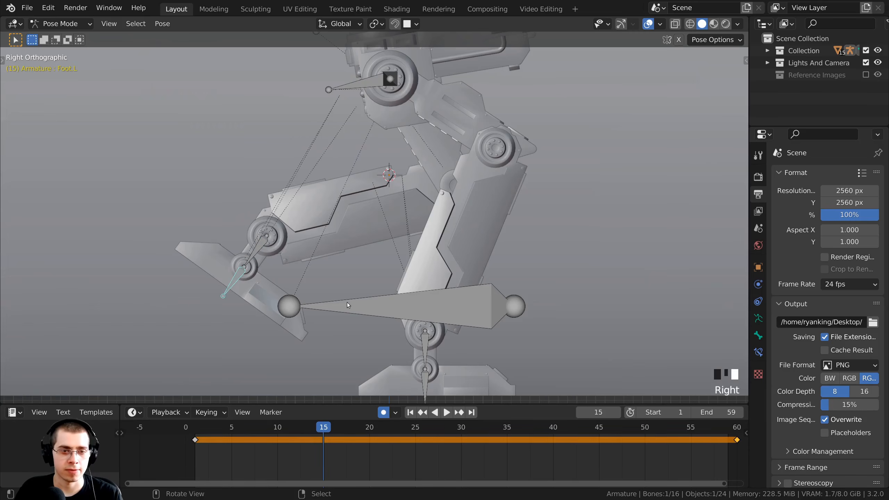
key(r)
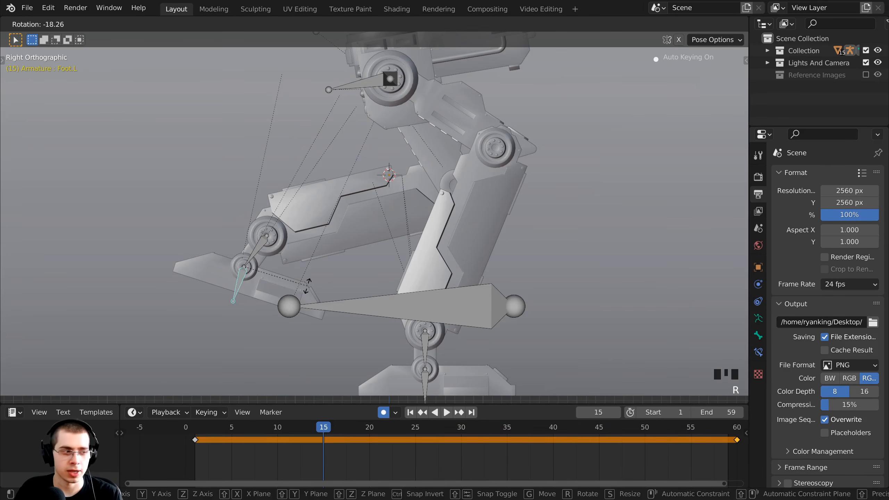
click(307, 288)
scroll(366, 254, down, 4)
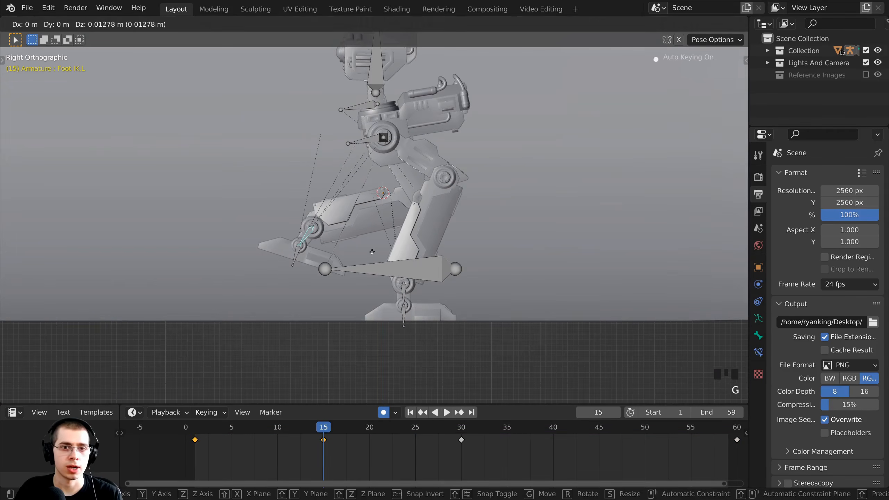
click(307, 232)
key(g)
click(373, 248)
Rotate the Body bone to lean the robot's torso at frame 15.
shift+middle_drag(373, 248, 350, 256)
scroll(371, 160, up, 1)
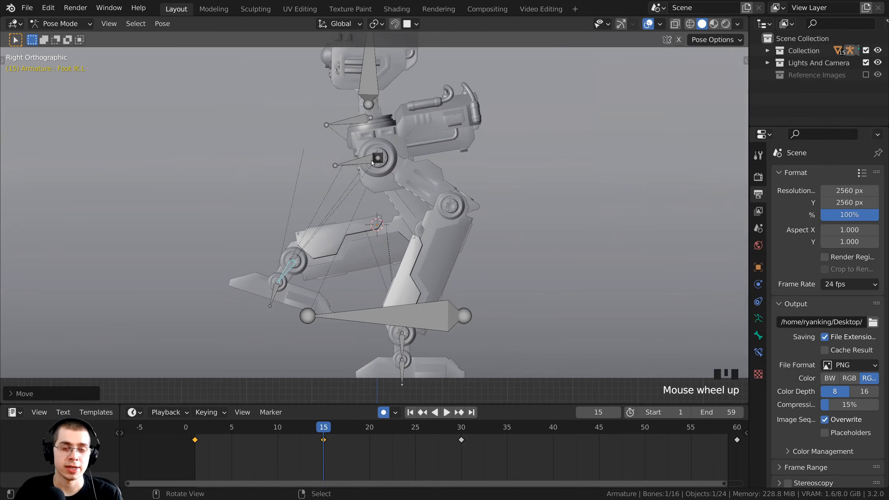
shift+middle_drag(371, 160, 375, 171)
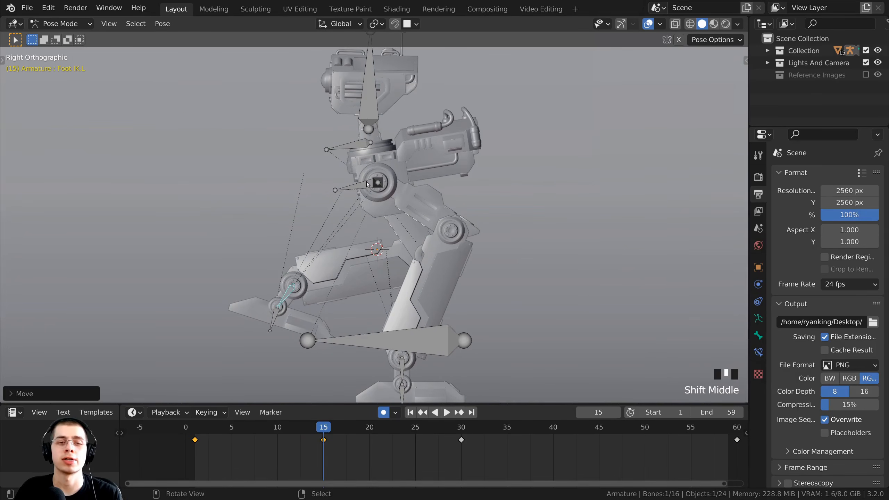
scroll(395, 170, up, 1)
shift+middle_drag(419, 155, 423, 169)
key(r)
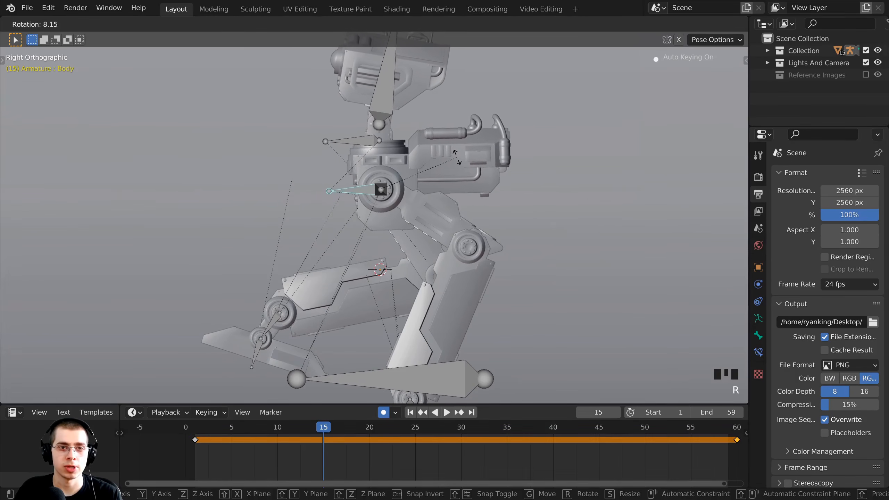
click(385, 97)
shift+middle_drag(384, 97, 390, 173)
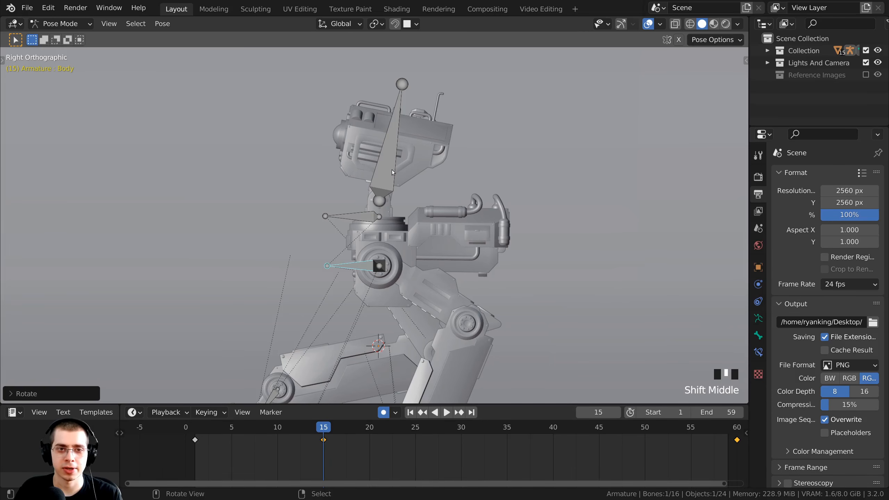
Rotate the Head bone, then play back the walk cycle.
click(392, 169)
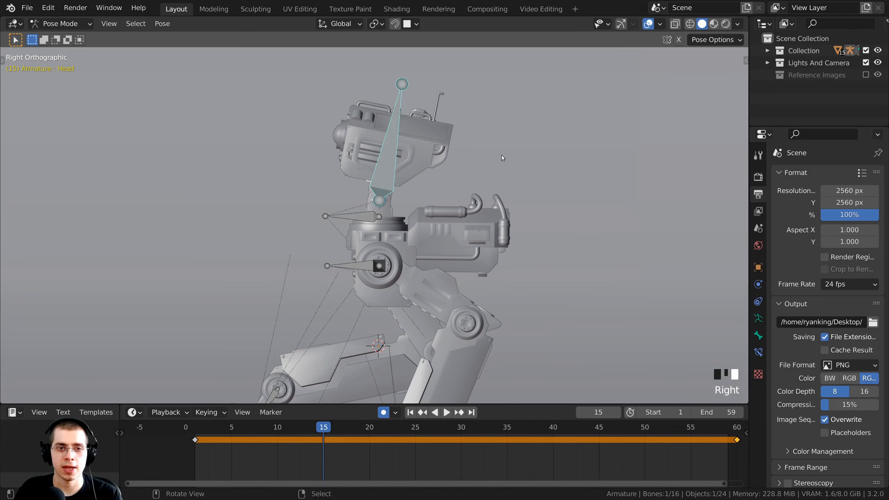
key(r)
click(492, 122)
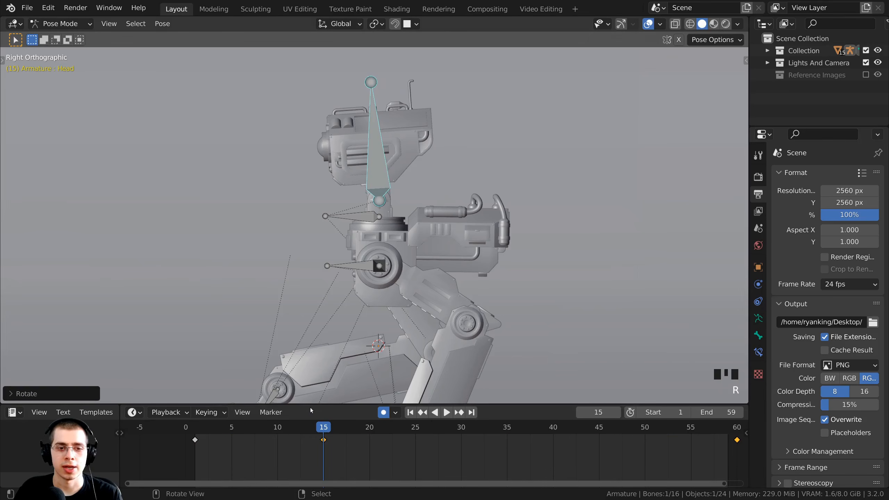
click(368, 220)
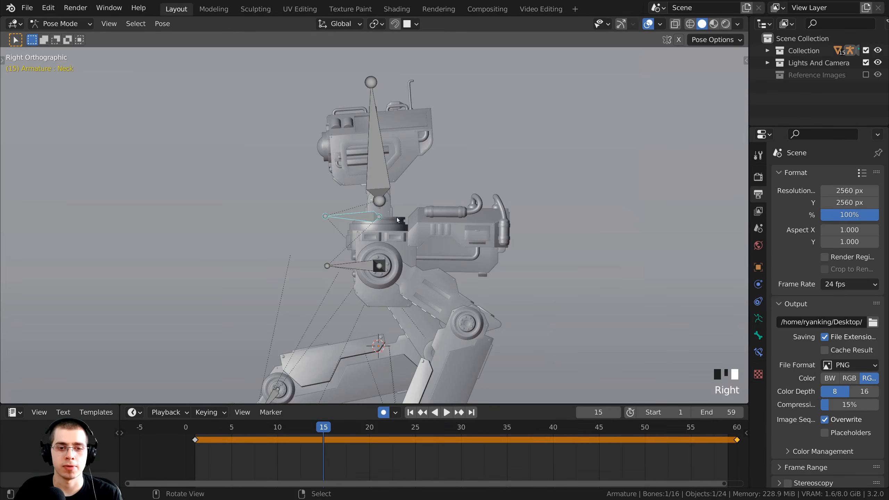
right_click(391, 176)
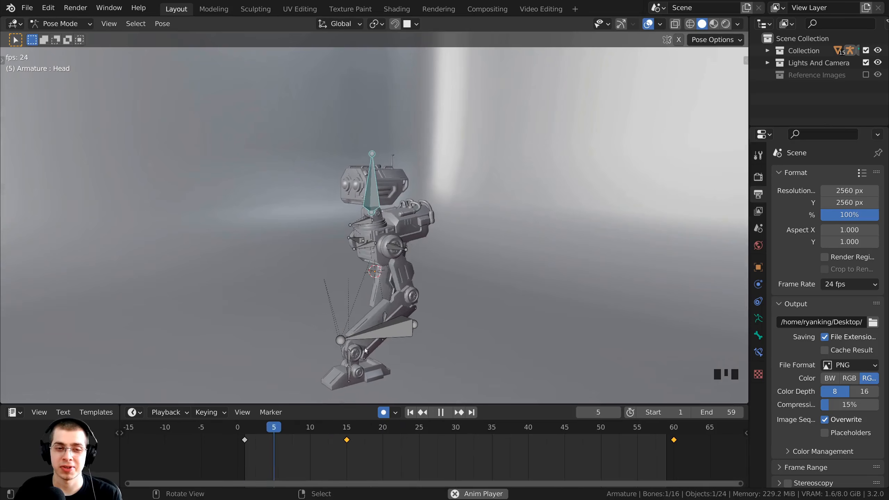
shift+middle_drag(359, 339, 368, 300)
key(space)
key(space)
key(space)
Stop the walk playback and scrub the timeline to compare the keyed poses around frame 15.
scroll(368, 300, up, 3)
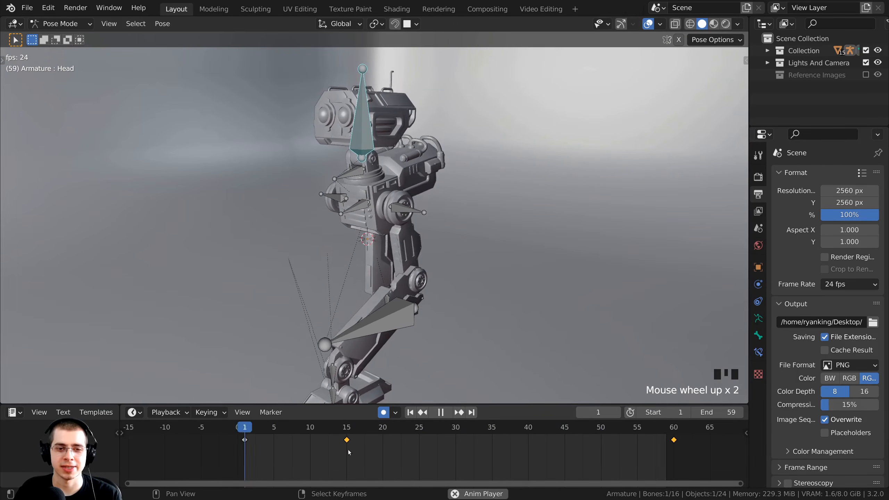
key(space)
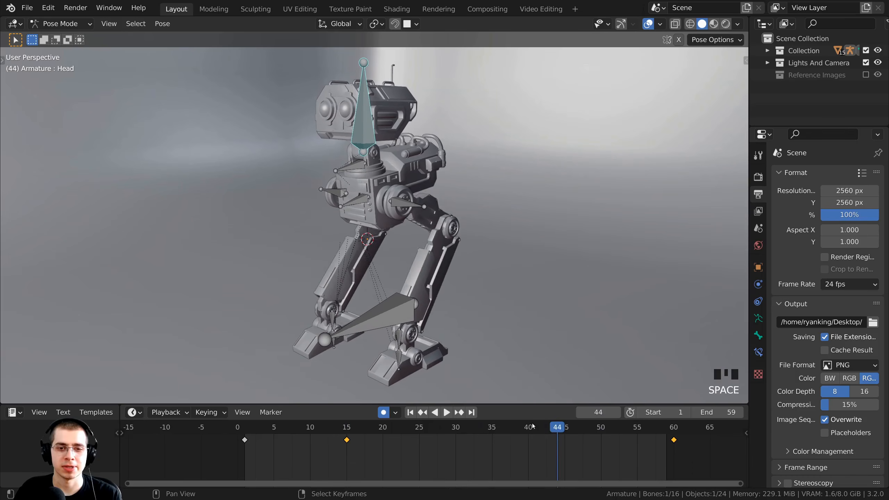
drag(553, 424, 528, 425)
scroll(363, 449, up, 1)
middle_drag(363, 449, 275, 450)
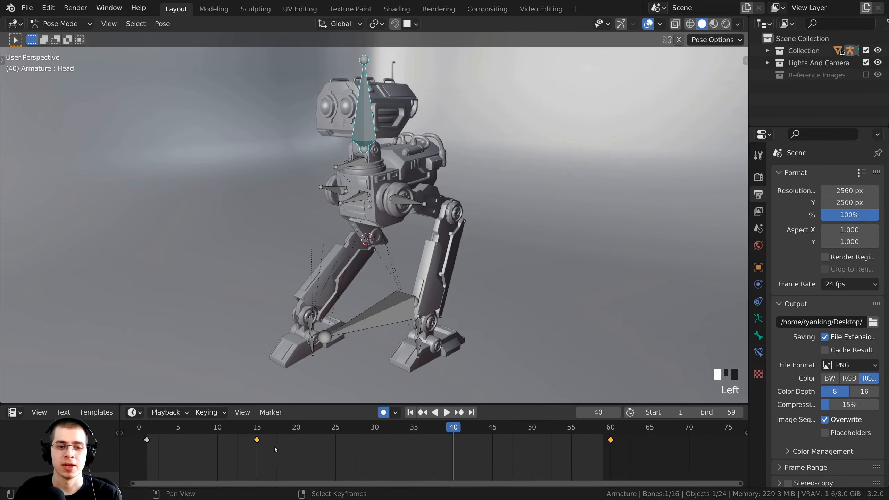
click(259, 434)
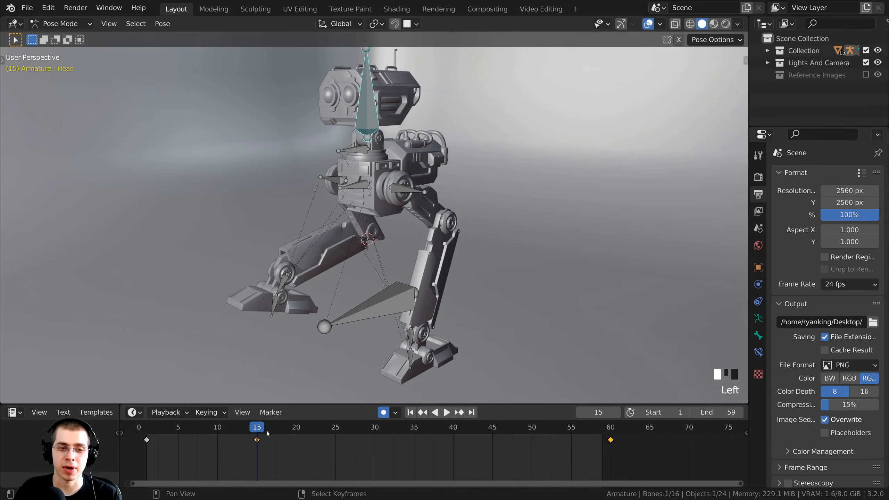
drag(492, 432, 277, 441)
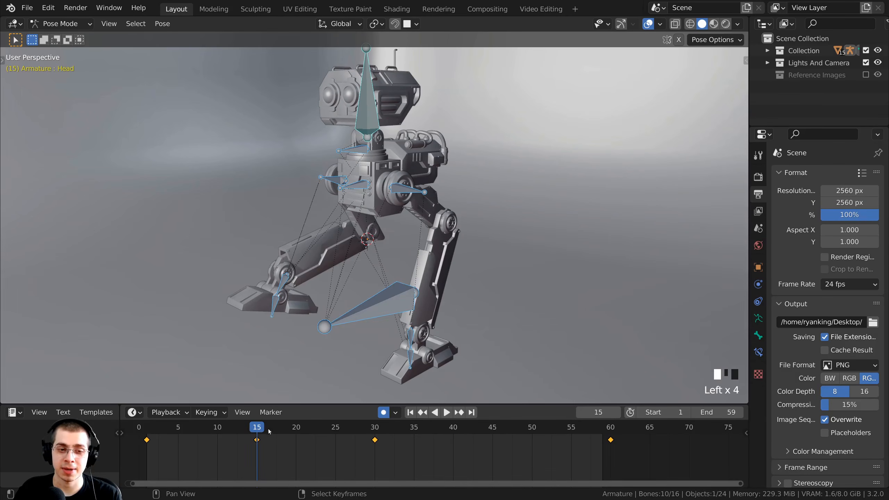
drag(296, 405, 294, 402)
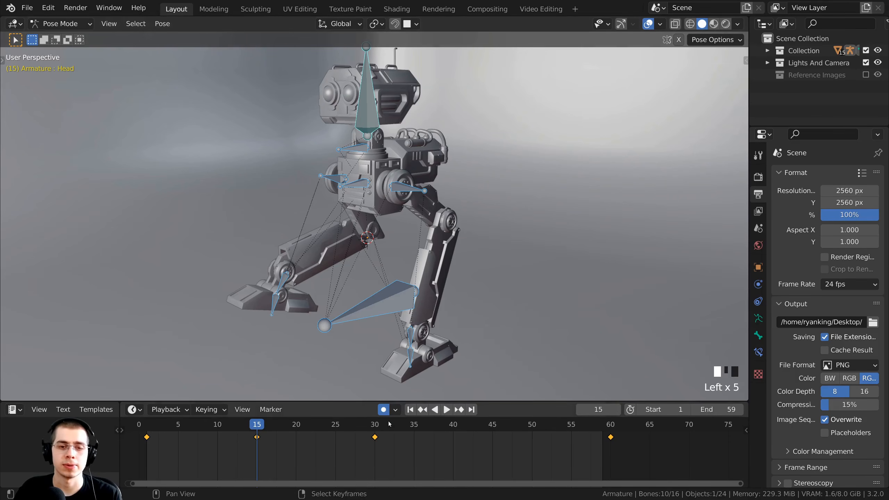
middle_drag(315, 336, 308, 263)
Select the right foot IK control and move the playhead to frame 45.
right_click(327, 256)
scroll(215, 181, up, 2)
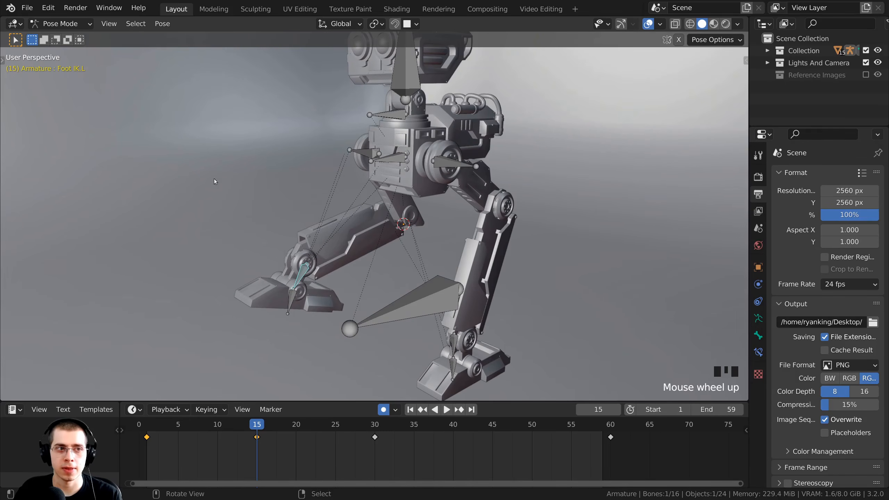
middle_drag(272, 440, 283, 442)
right_click(284, 442)
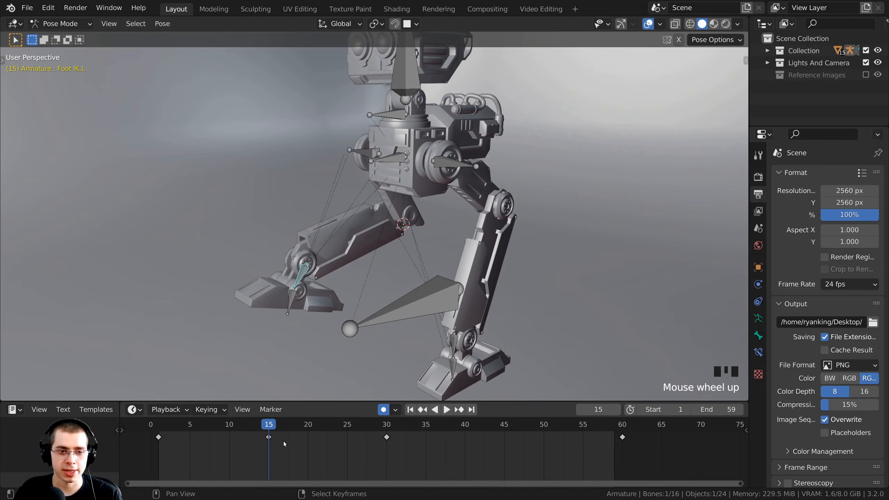
drag(293, 401, 292, 393)
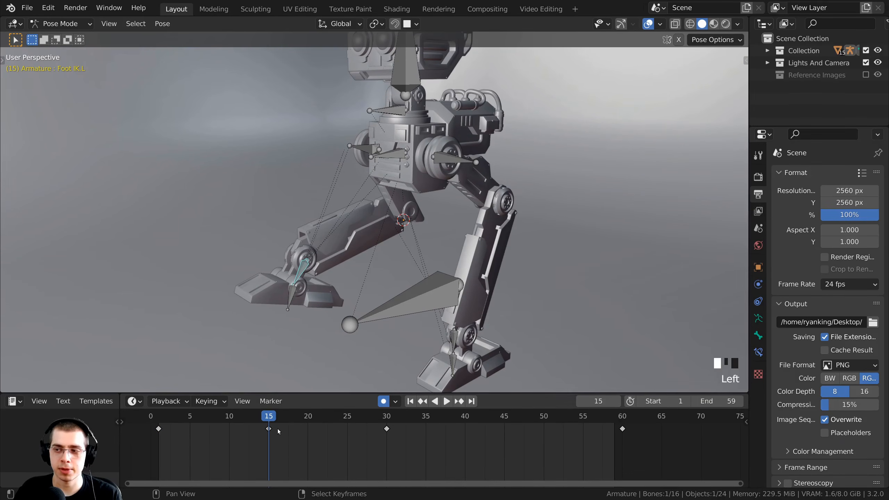
click(269, 429)
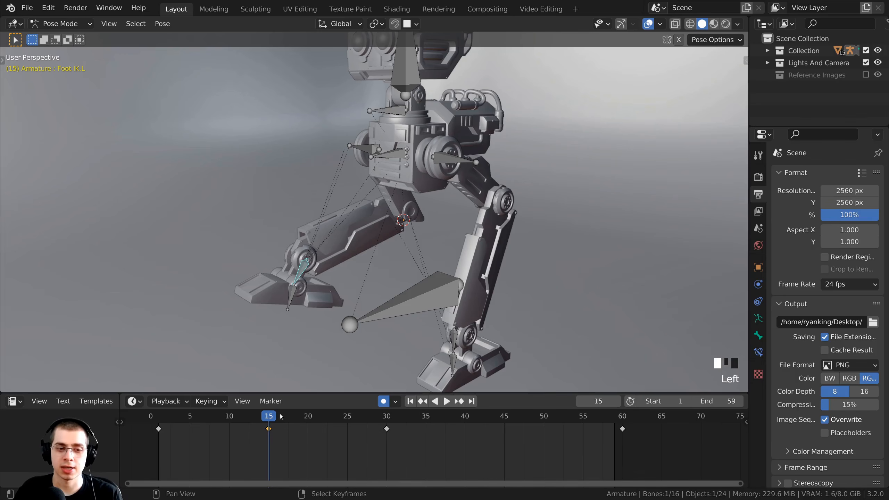
shift+middle_drag(447, 340, 440, 319)
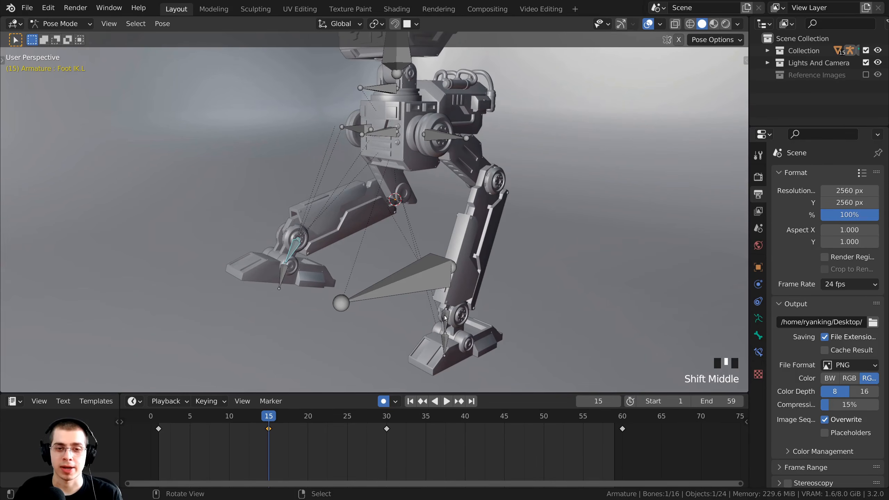
right_click(445, 318)
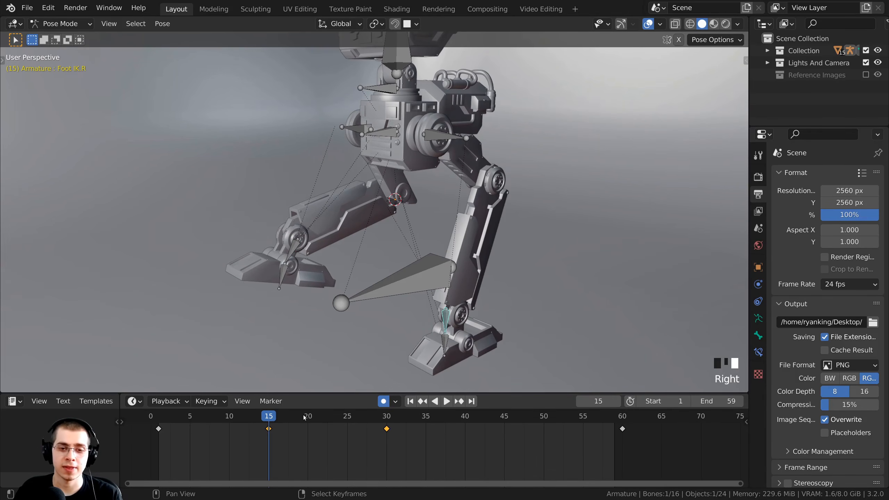
drag(304, 418, 504, 431)
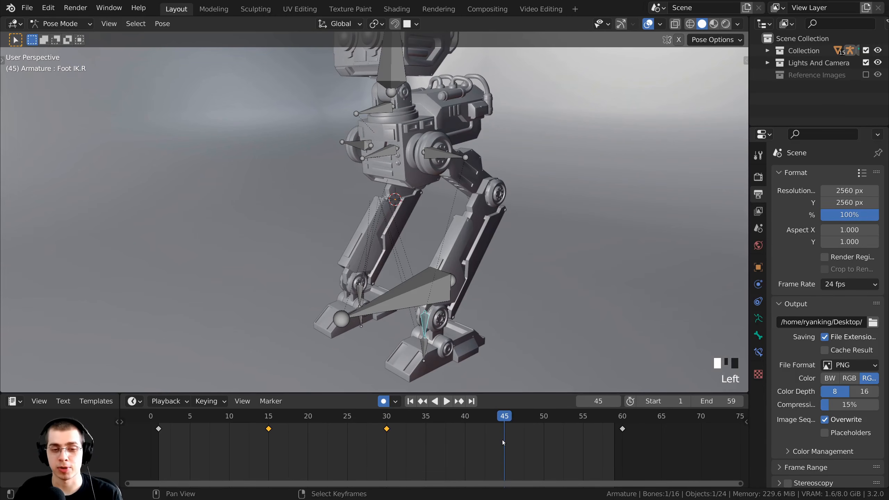
Paste the saved leg pose at frame 45, then box-select the left foot's keys near frame 15.
key(ctrl+v)
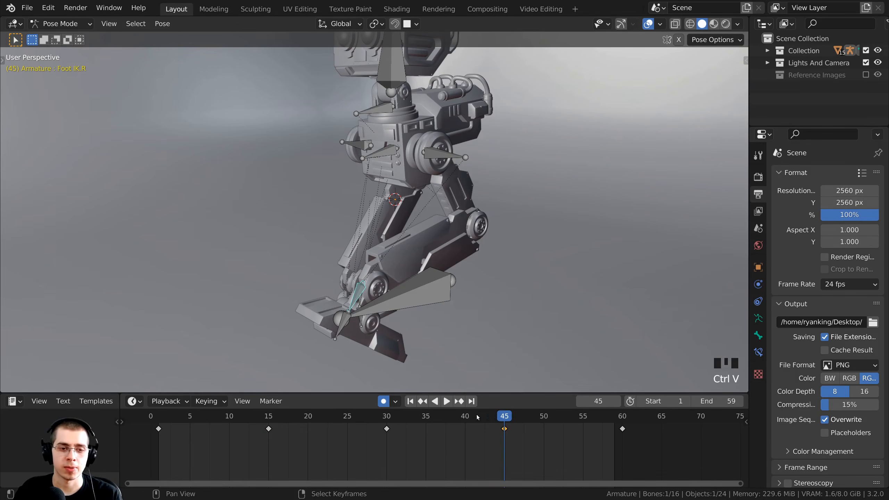
drag(476, 415, 268, 420)
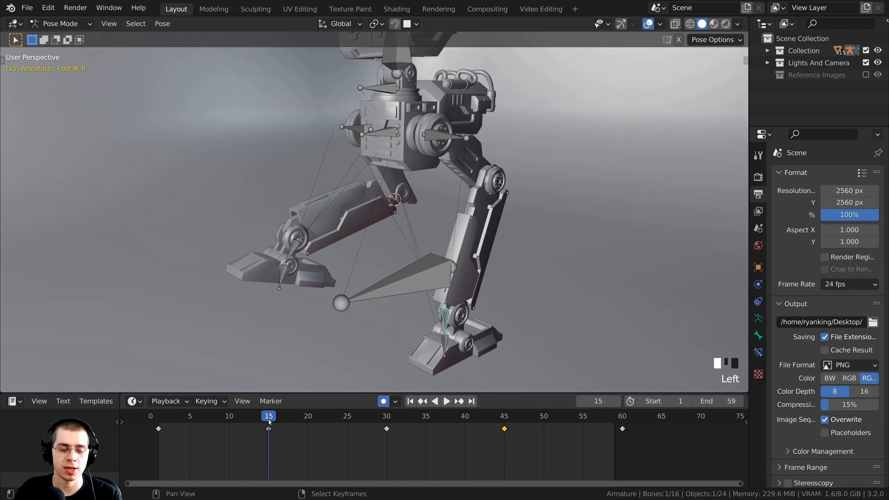
right_click(285, 276)
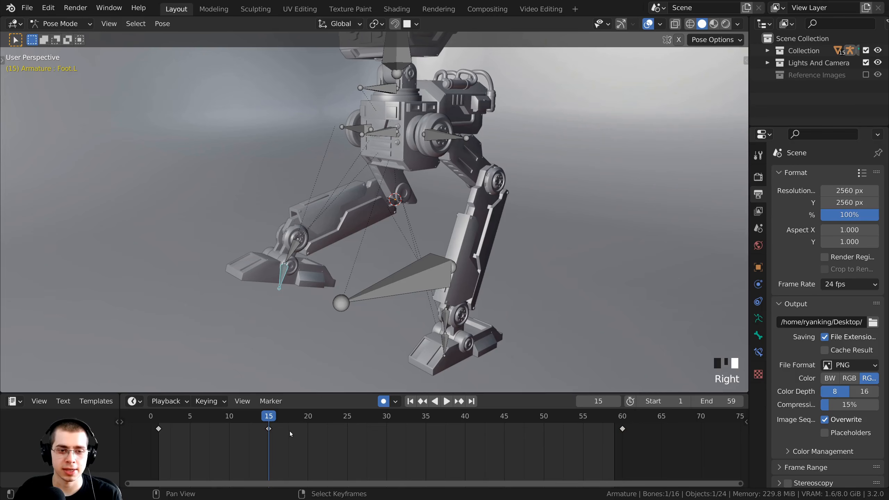
key(b)
drag(281, 413, 255, 440)
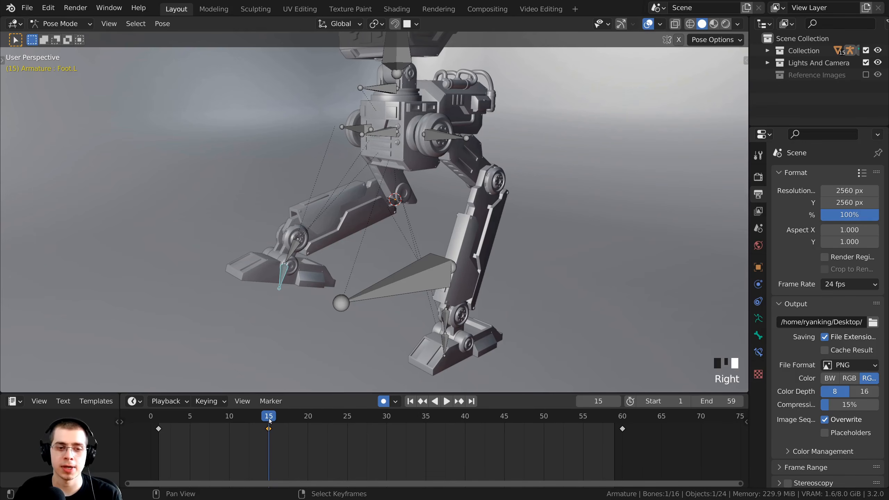
Stop playback at frame 45, paste the stored pose onto Foot.R, and return to frame 15.
key(space)
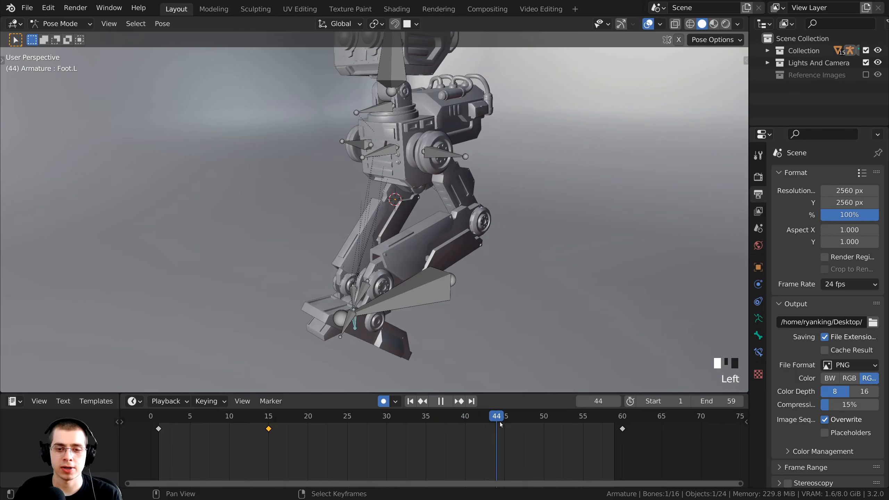
key(space)
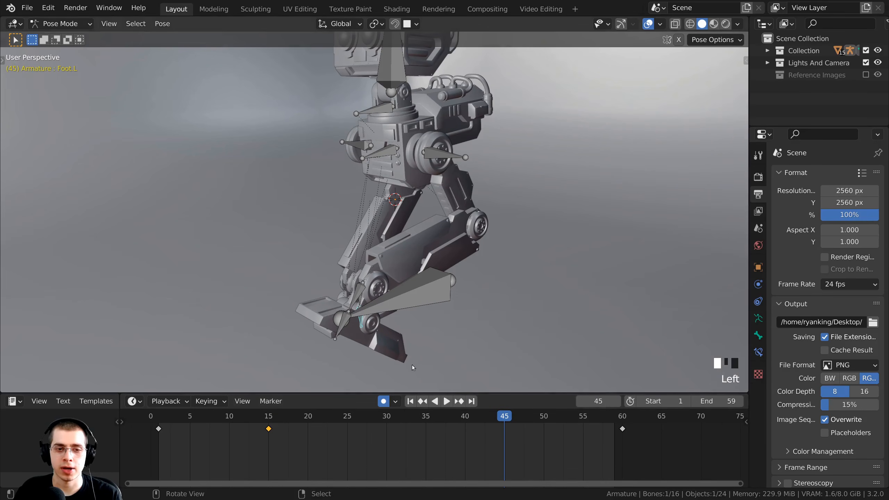
right_click(347, 325)
middle_drag(347, 325, 330, 326)
scroll(337, 328, up, 2)
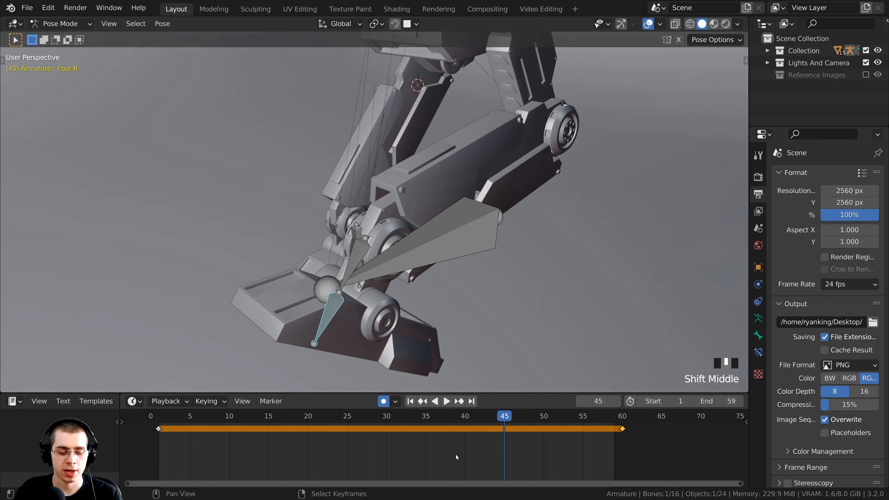
middle_drag(446, 454, 433, 452)
key(ctrl+v)
scroll(471, 437, down, 3)
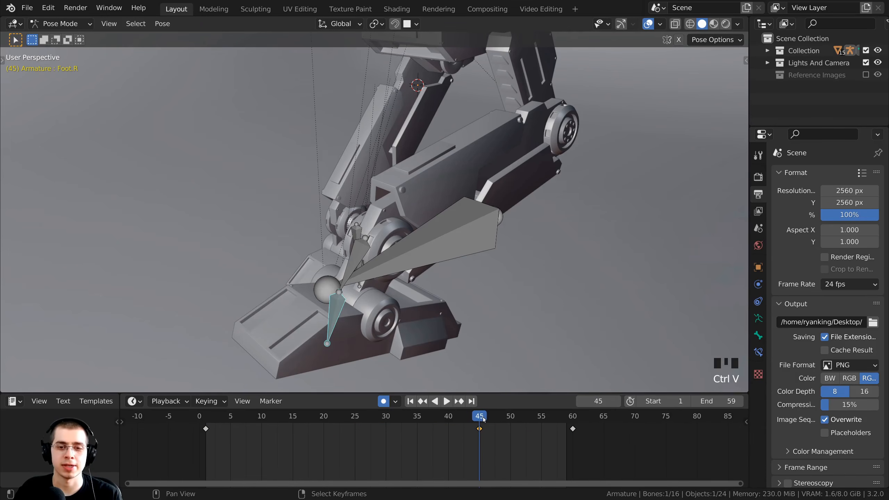
scroll(439, 350, down, 3)
drag(472, 414, 292, 424)
click(261, 426)
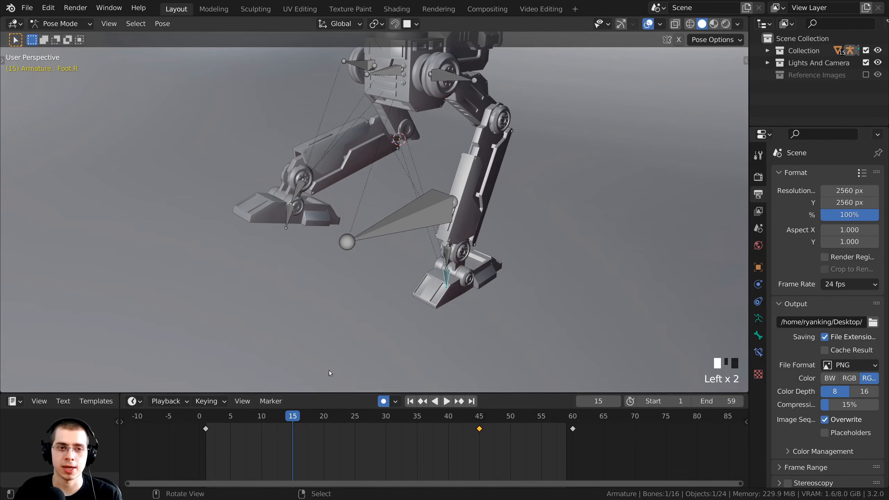
Recentre the robot, pick the foot IK controls and box-select the frame-15 keyframe.
scroll(351, 227, down, 2)
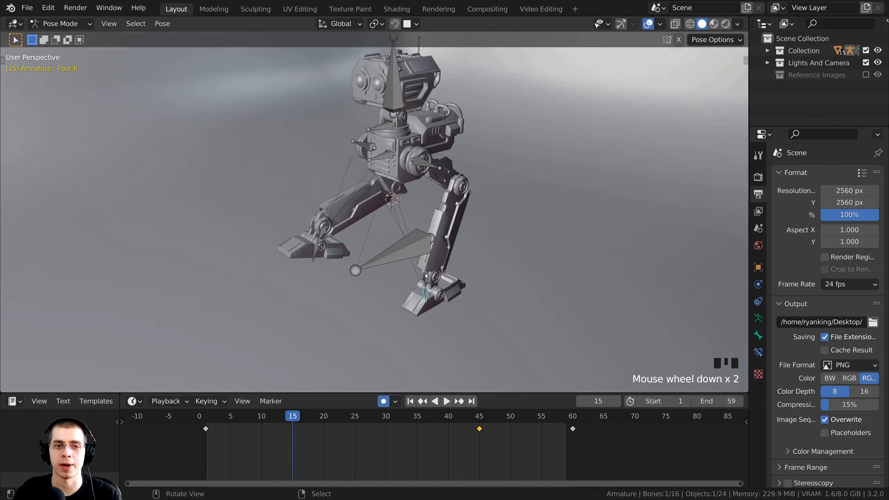
shift+middle_drag(371, 266, 410, 294)
scroll(394, 300, up, 1)
scroll(394, 300, up, 1)
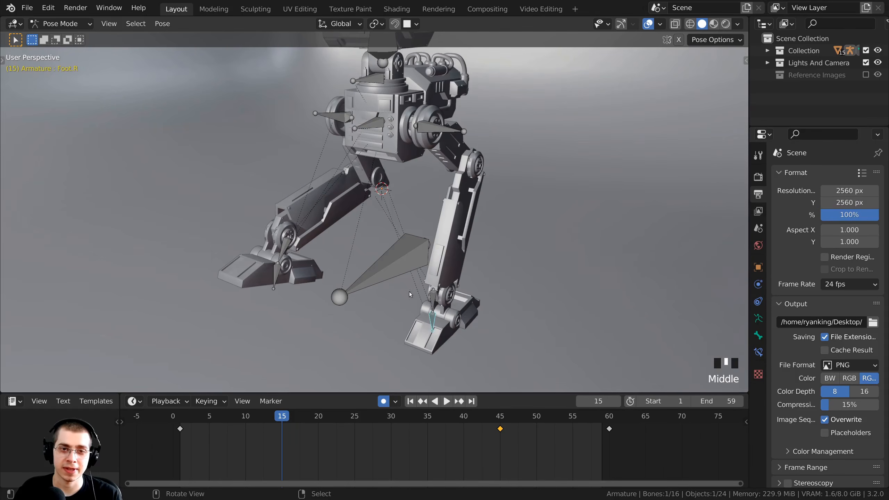
right_click(437, 299)
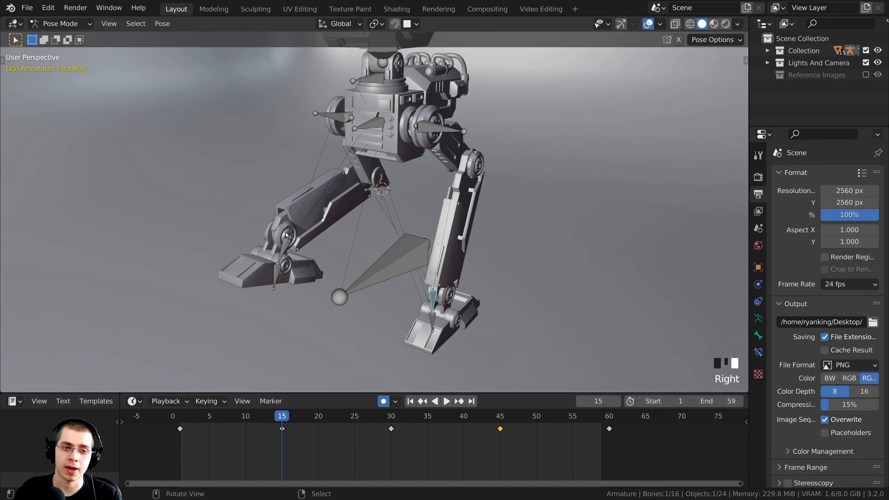
right_click(285, 248)
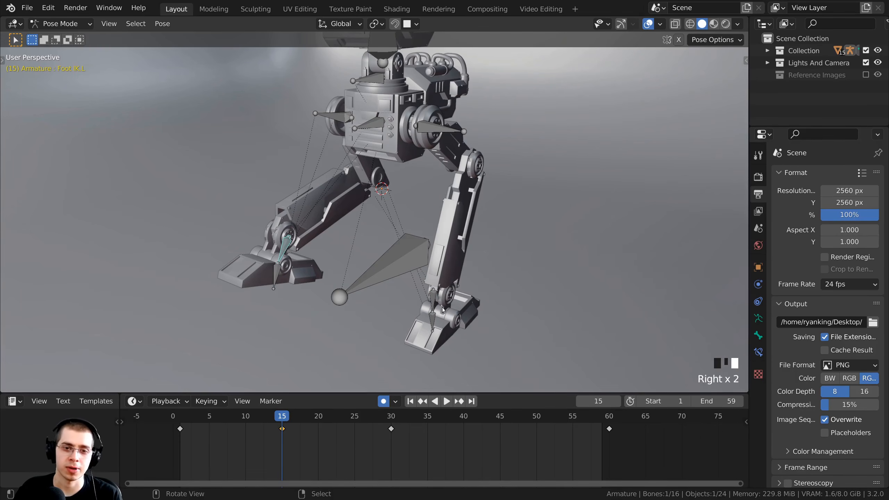
middle_drag(445, 311, 403, 281)
scroll(389, 267, up, 2)
right_click(387, 268)
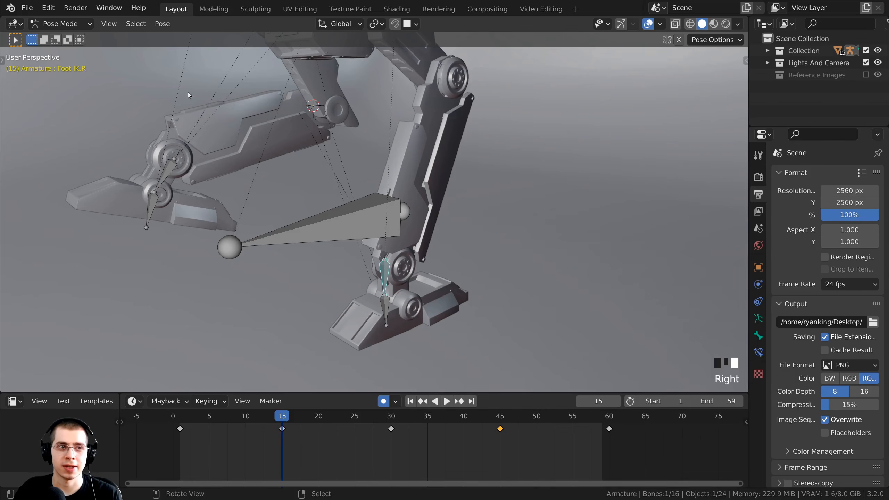
middle_drag(328, 449, 318, 451)
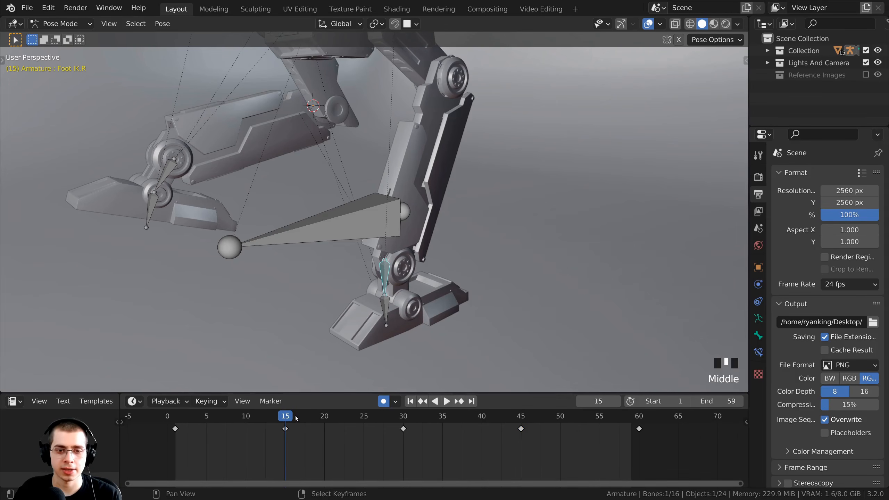
key(b)
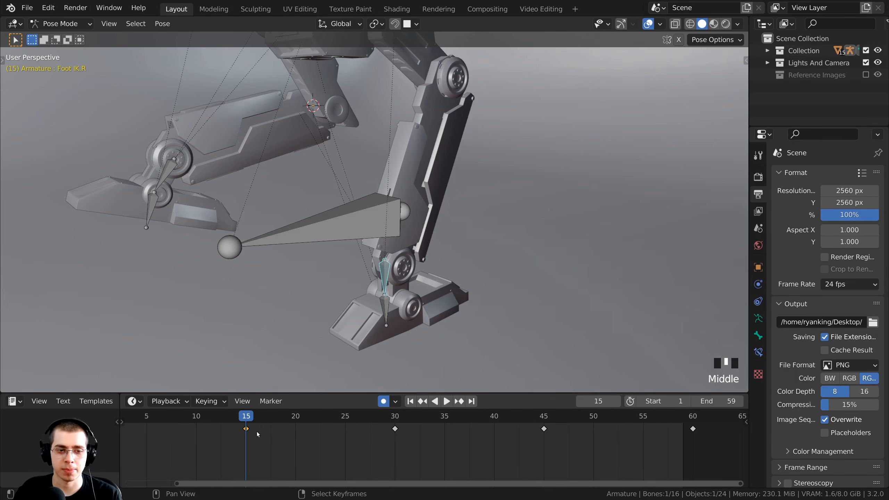
middle_drag(250, 434, 296, 435)
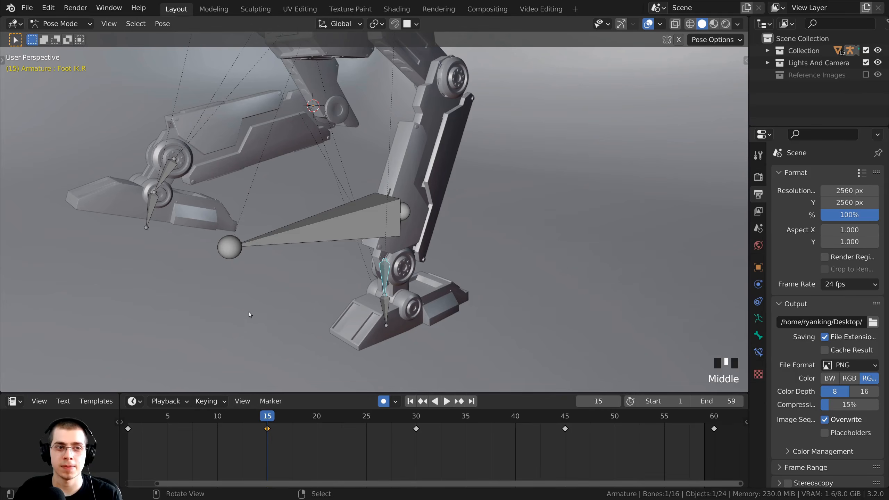
Paste the copied pose onto Foot IK.L as a keyframe at frame 45, then return to frame 15.
right_click(168, 168)
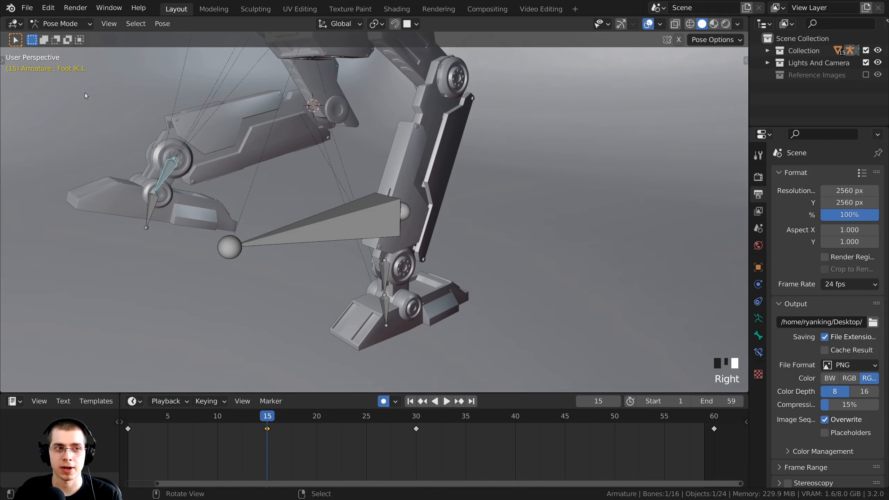
drag(267, 415, 566, 419)
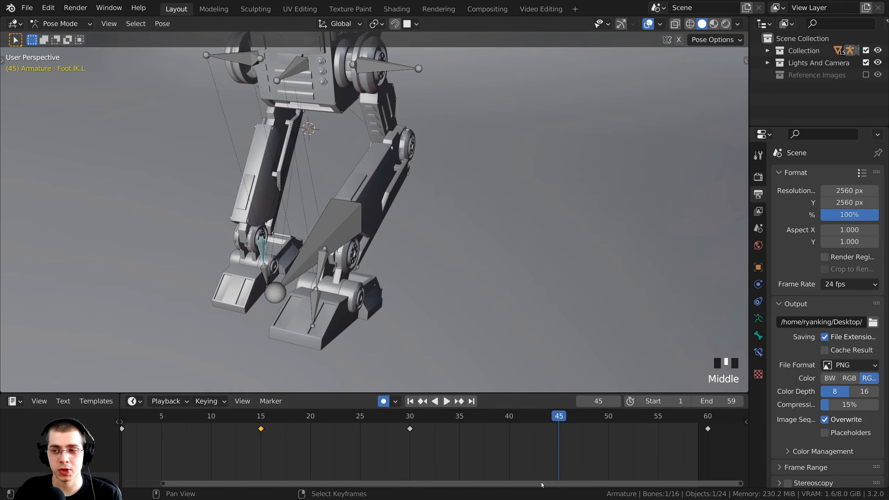
middle_drag(541, 482, 432, 472)
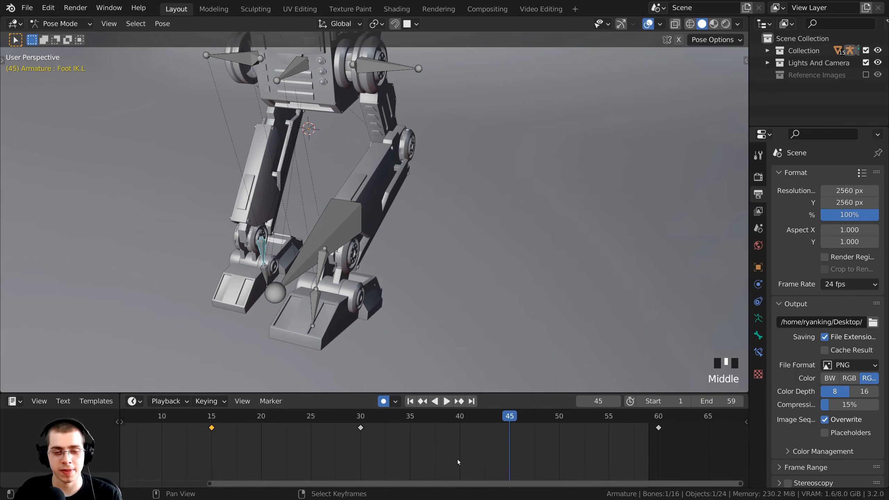
key(ctrl+v)
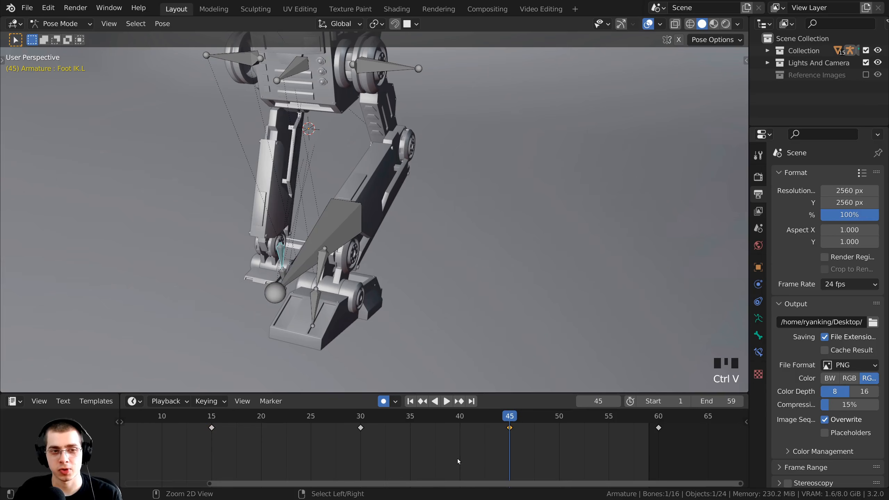
scroll(383, 358, down, 2)
middle_drag(383, 357, 337, 334)
scroll(365, 247, up, 1)
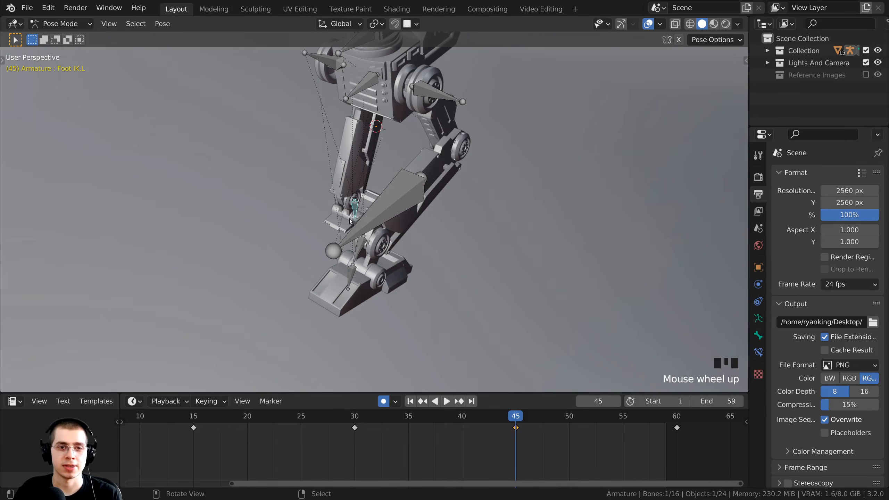
shift+middle_drag(350, 221, 371, 210)
drag(429, 419, 197, 422)
middle_drag(420, 322, 472, 294)
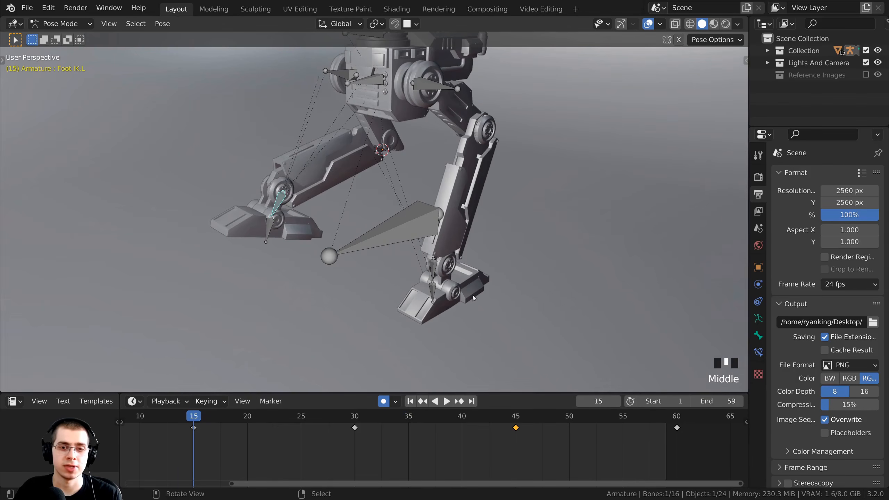
Select the right foot bone Foot.R and frame it in a low side view.
right_click(431, 290)
scroll(432, 291, up, 1)
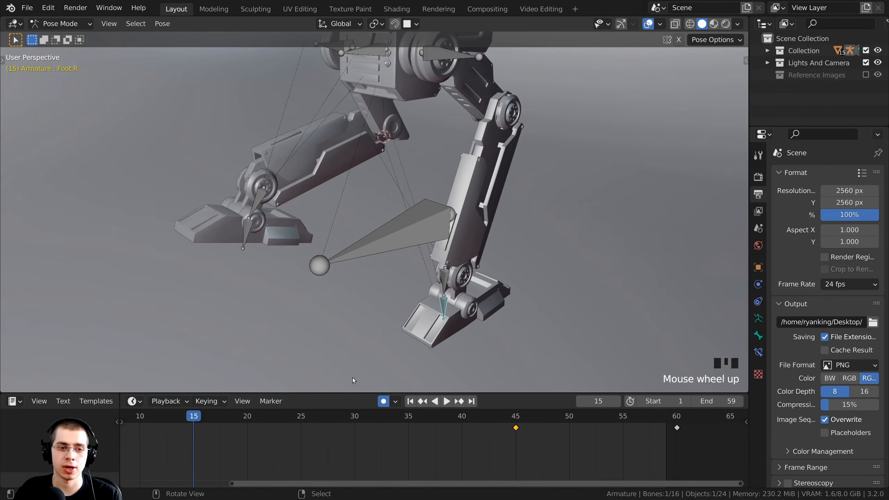
middle_drag(353, 445, 372, 446)
middle_drag(581, 287, 512, 245)
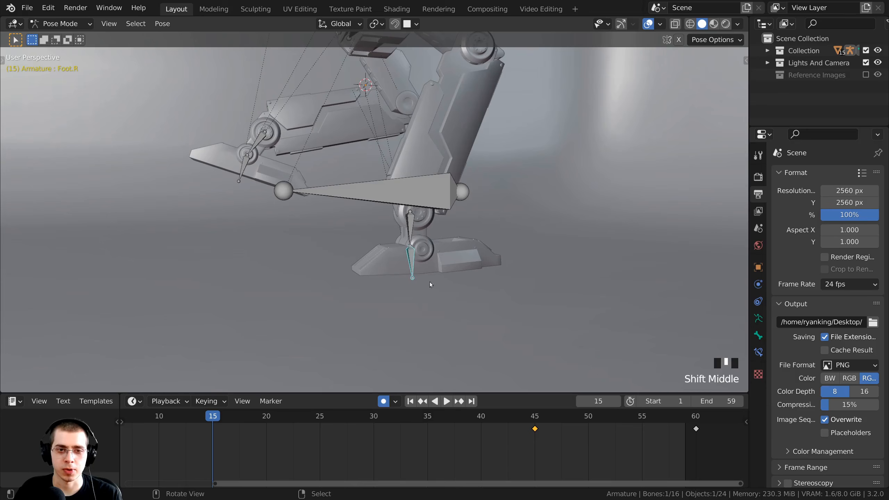
middle_drag(431, 284, 451, 276)
Level the right foot bone at frame 15 by rotating it in the right side view.
key(KP_3)
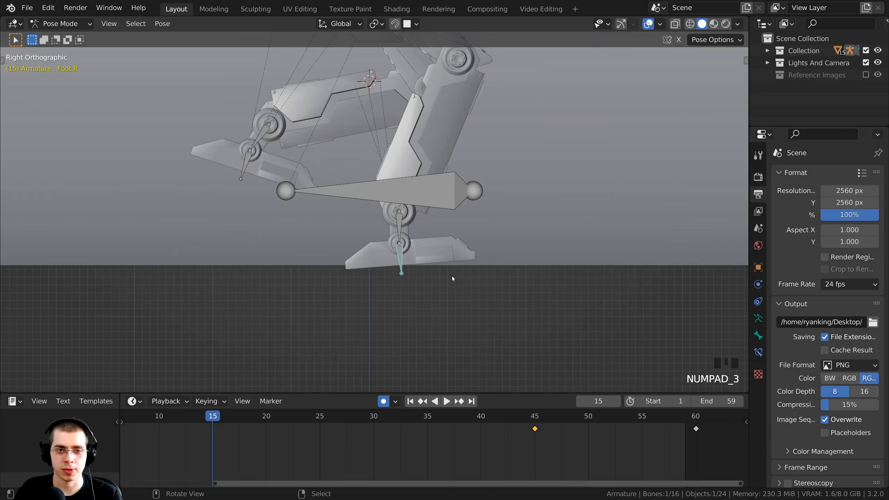
scroll(599, 144, up, 3)
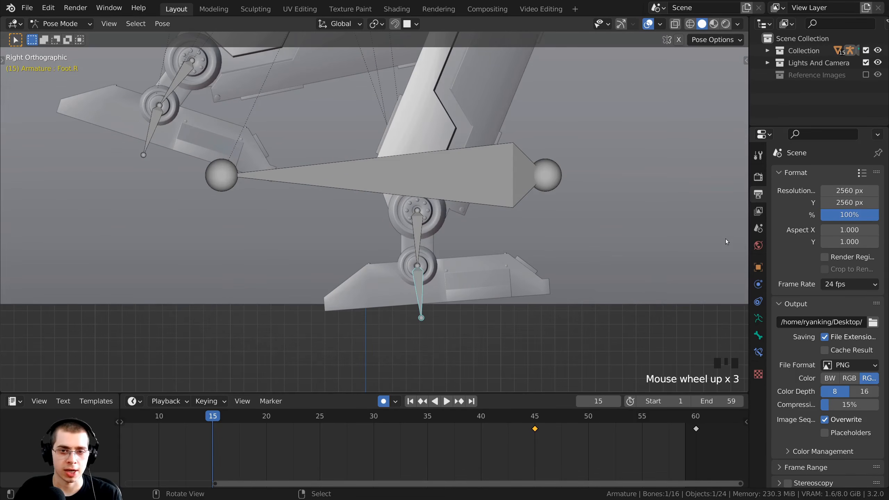
key(r)
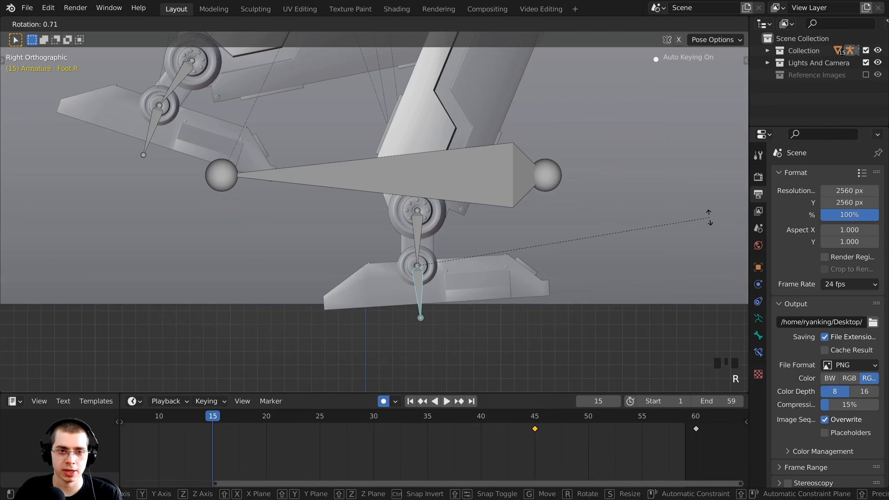
click(712, 238)
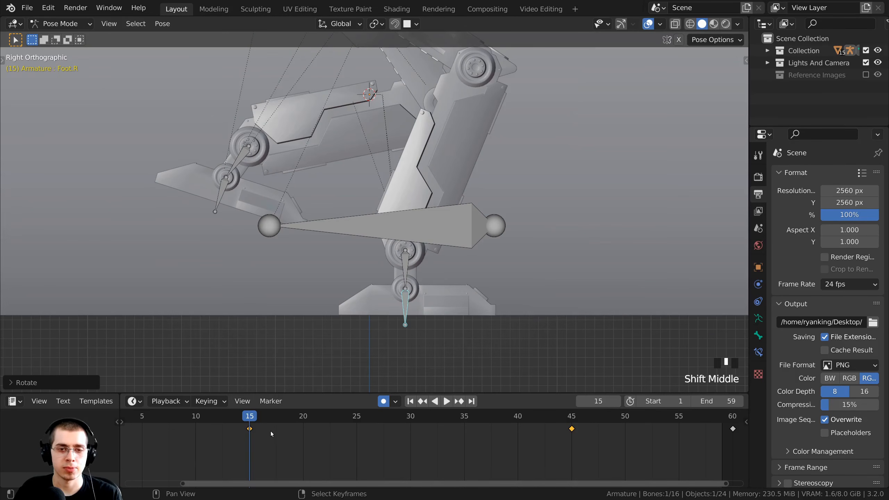
Paste the flat frame-15 foot pose onto Foot.L as a keyframe at frame 45.
key(alt+a)
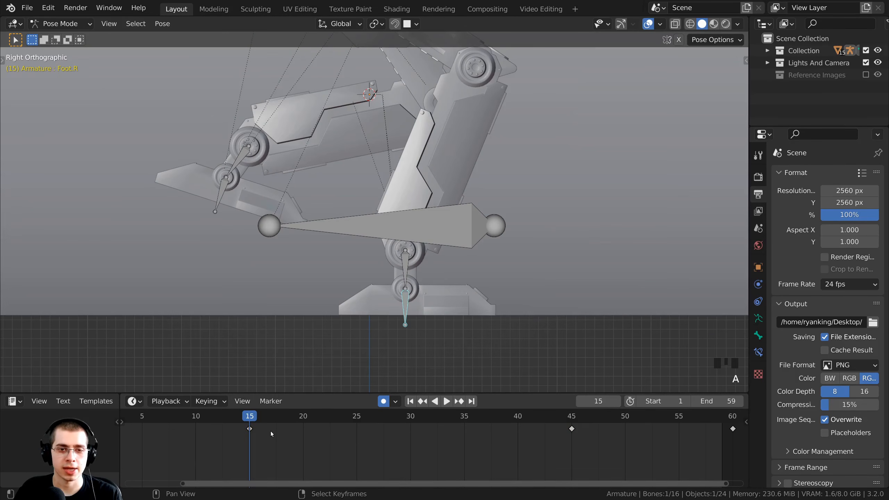
key(b)
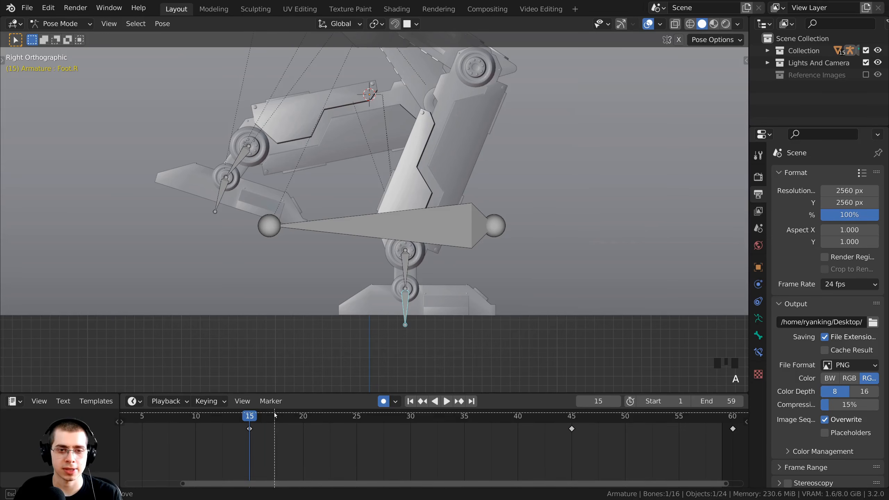
drag(274, 416, 234, 448)
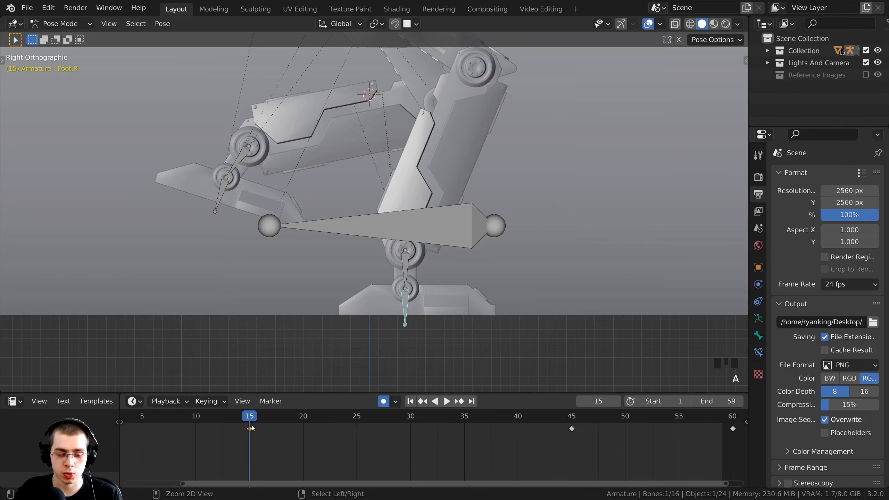
drag(251, 418, 572, 420)
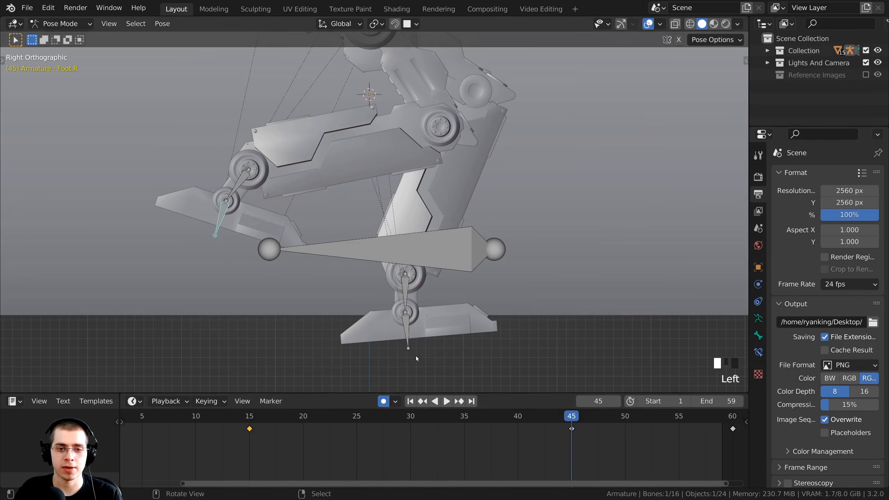
right_click(410, 329)
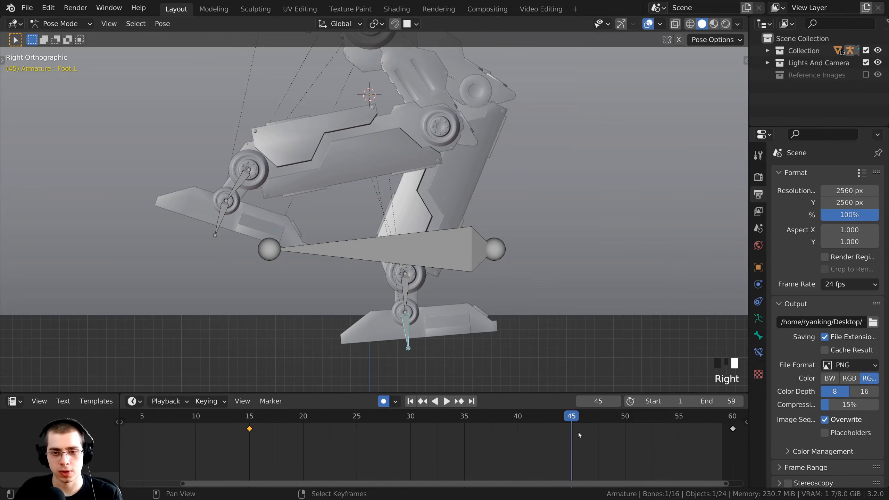
key(ctrl+v)
drag(288, 420, 542, 430)
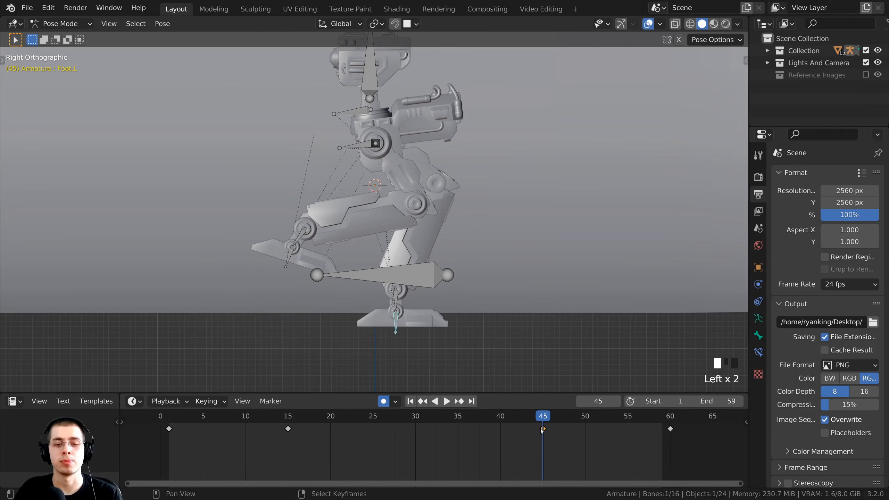
Select the Main Controller's frame-15 key and paste that pose as a keyframe at frame 45.
click(287, 420)
right_click(400, 258)
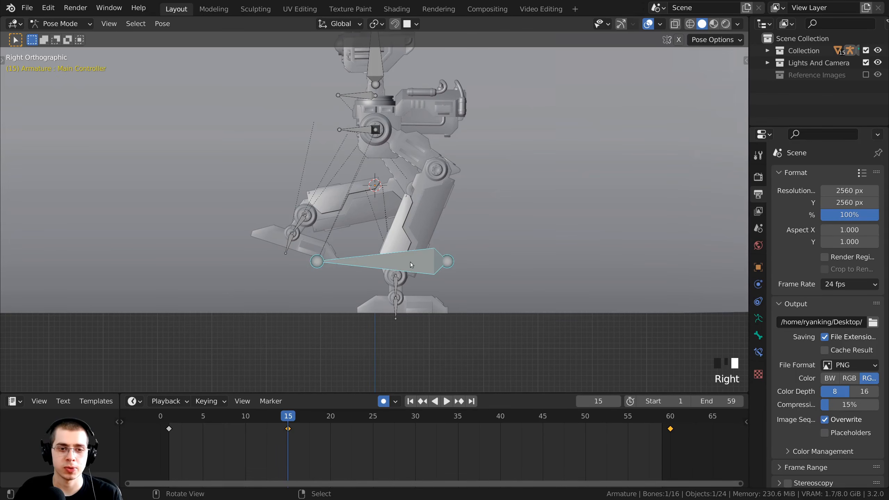
mouse_move(324, 437)
middle_down()
mouse_move(337, 437)
mouse_move(325, 436)
middle_up()
scroll(327, 435, up, 1)
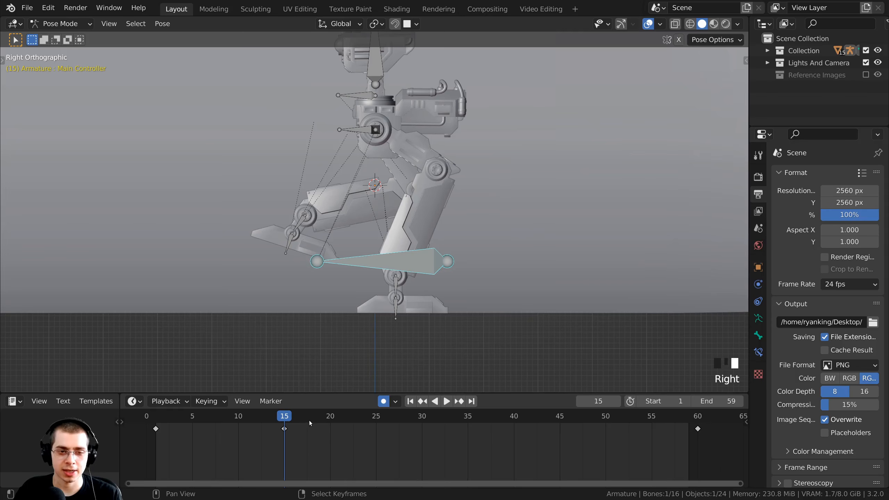
key(b)
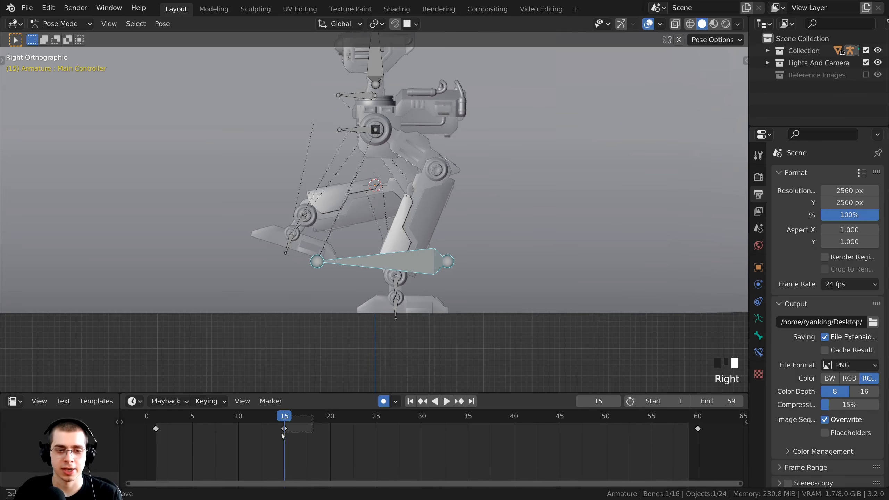
drag(282, 434, 284, 434)
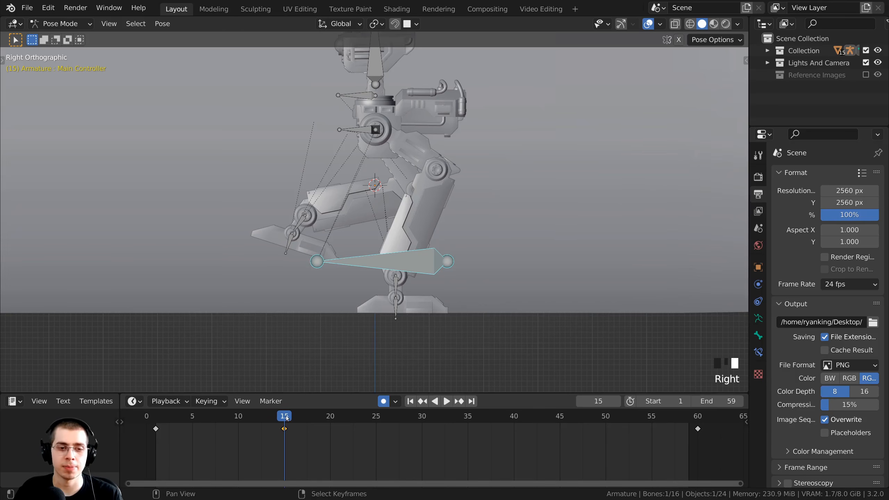
click(286, 417)
key(space)
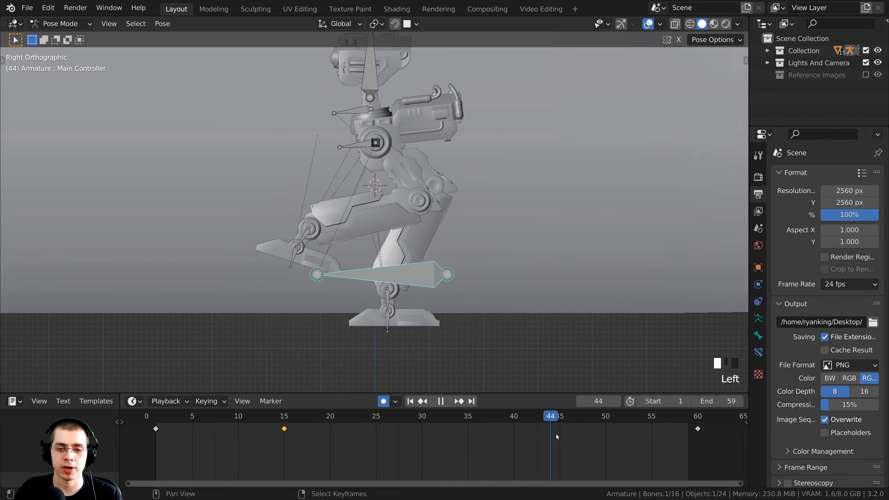
key(space)
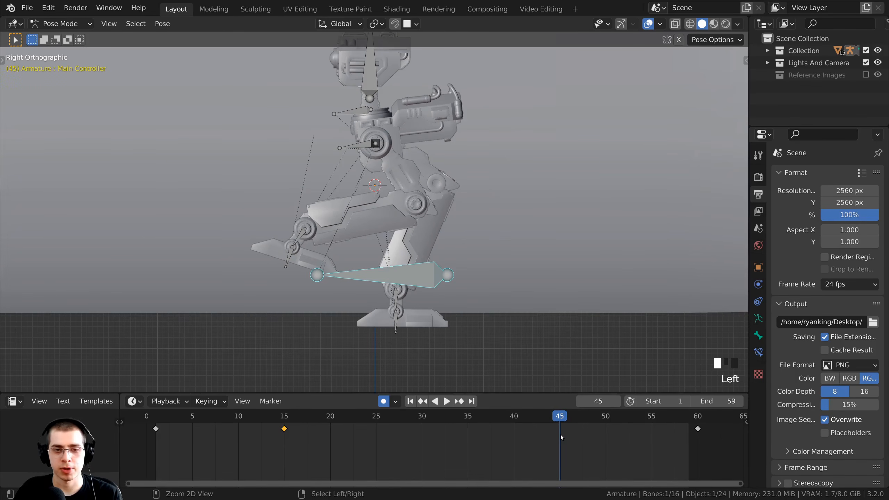
key(ctrl+v)
Play and scrub the walk cycle to check the Main Controller poses, ending near frame 19.
drag(561, 420, 223, 421)
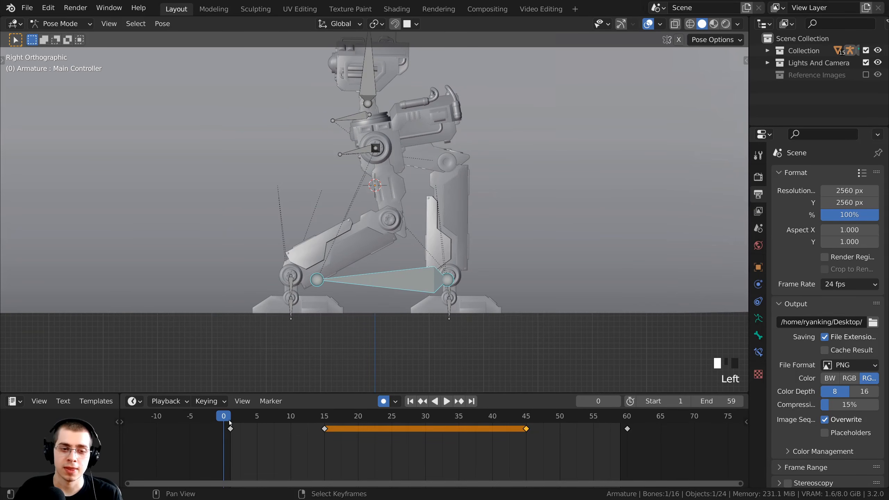
key(space)
key(space)
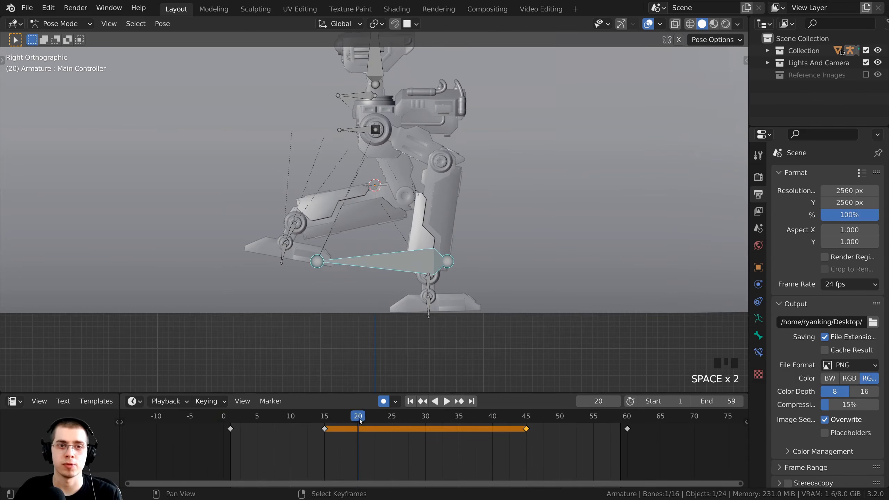
key(space)
key(space)
key(space)
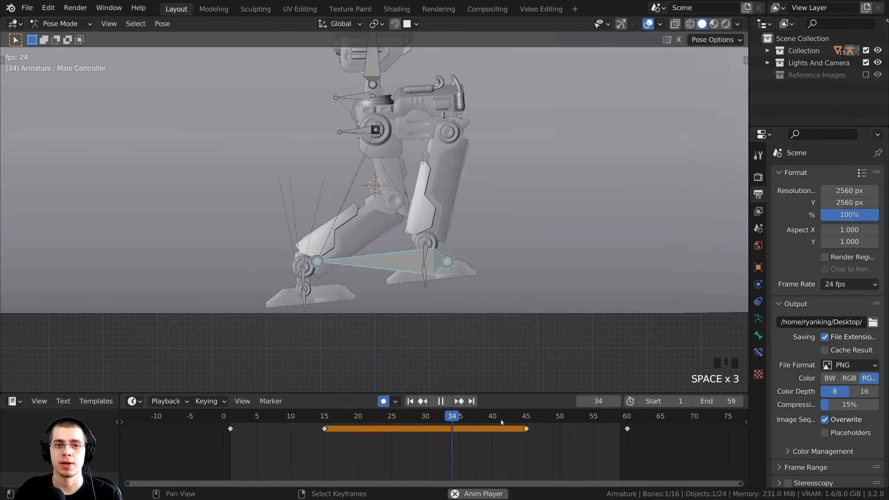
key(space)
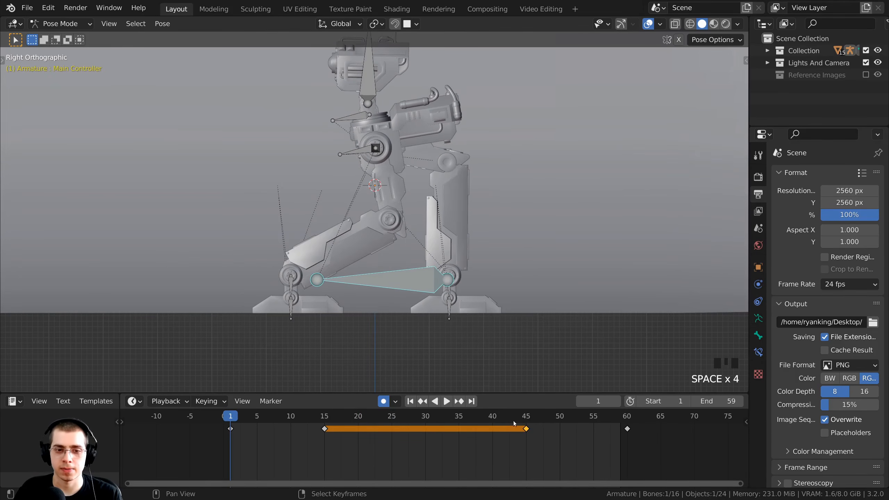
drag(514, 422, 387, 432)
key(space)
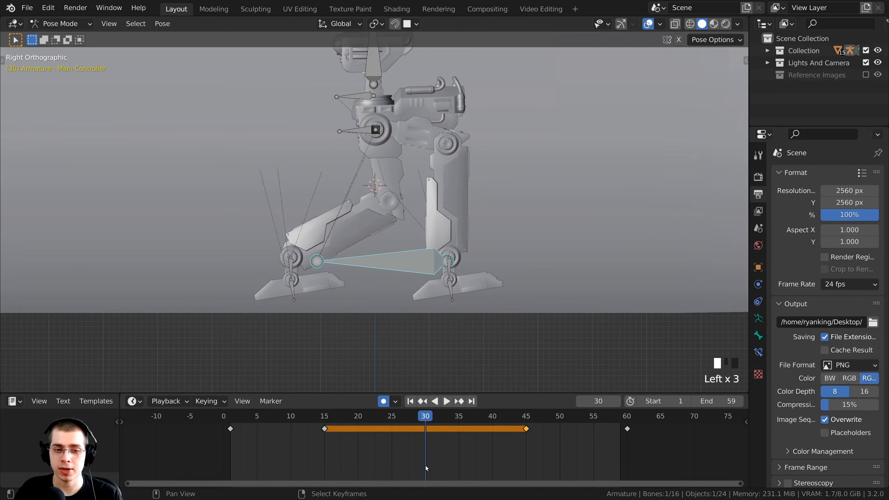
scroll(423, 426, up, 2)
drag(423, 393, 423, 387)
drag(423, 411, 194, 417)
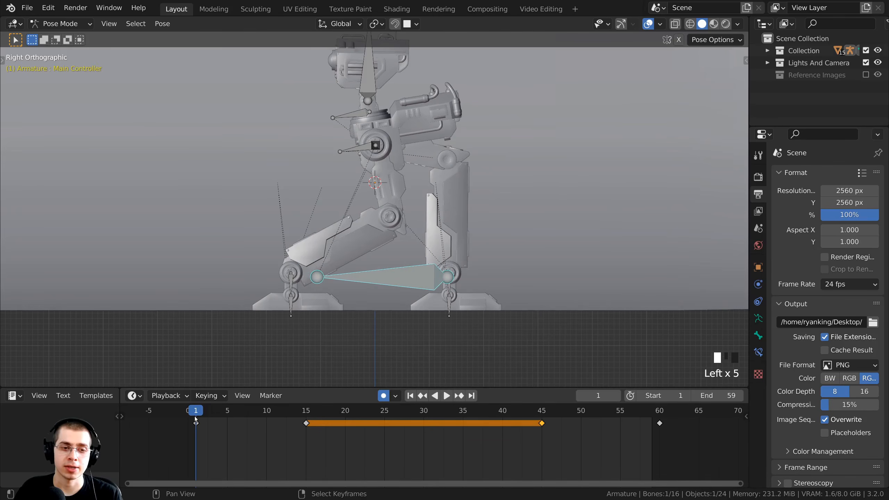
Paste the Main Controller's frame-1 pose as a new keyframe at frame 30 and play the cycle.
click(323, 450)
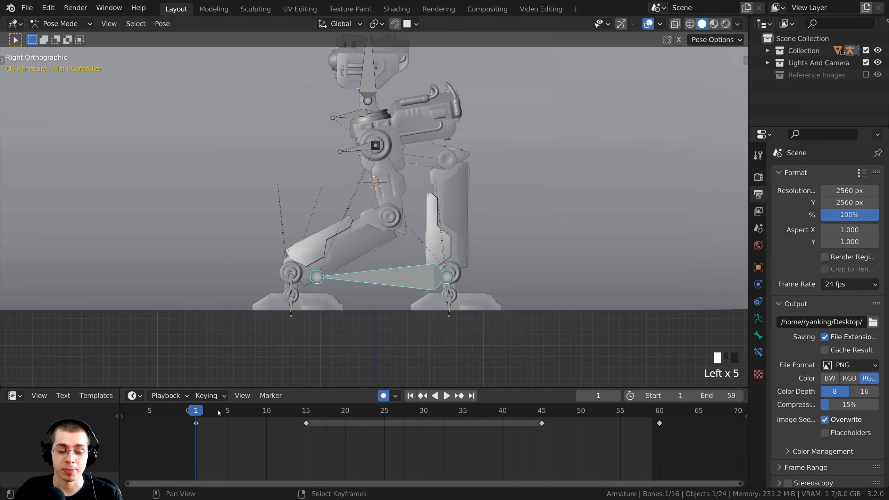
click(196, 424)
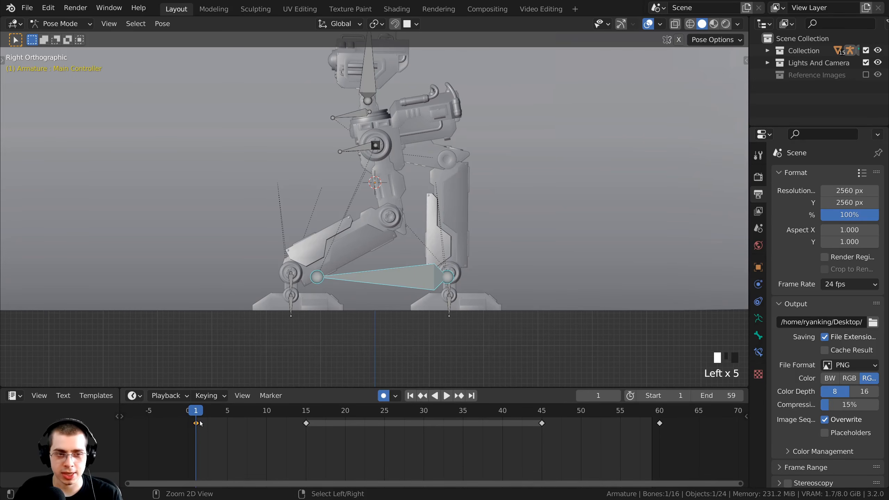
click(446, 395)
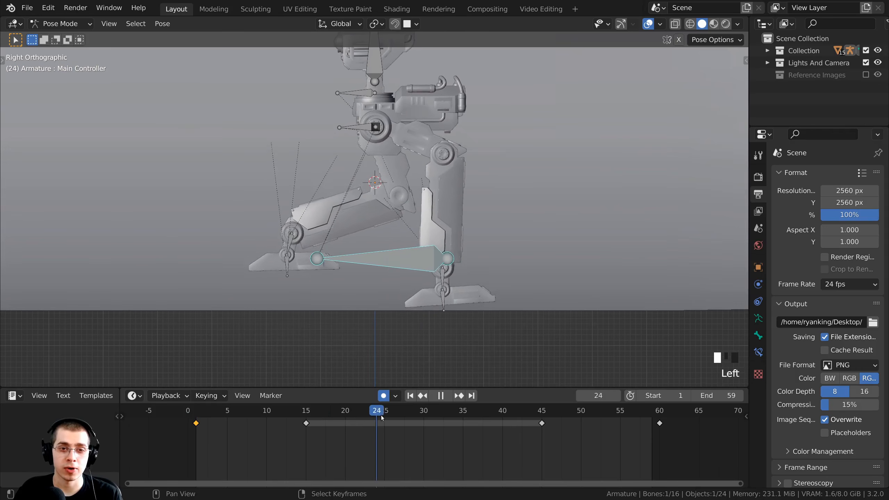
drag(381, 416, 423, 419)
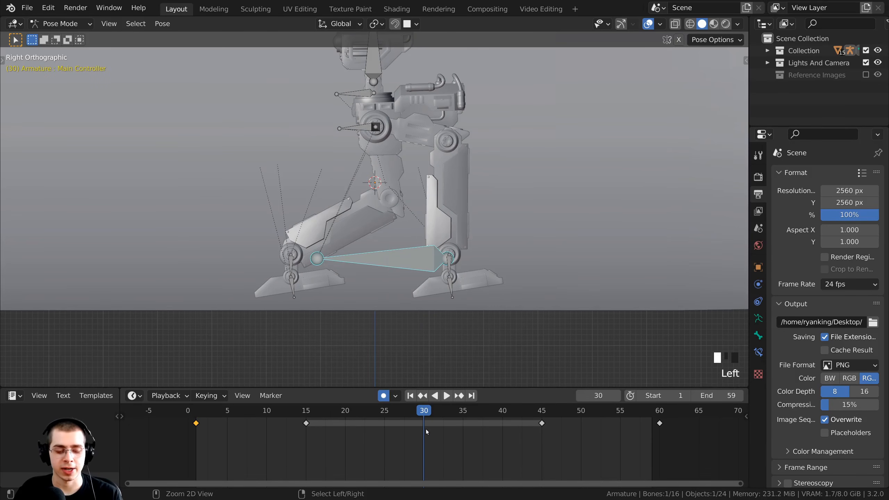
key(ctrl+v)
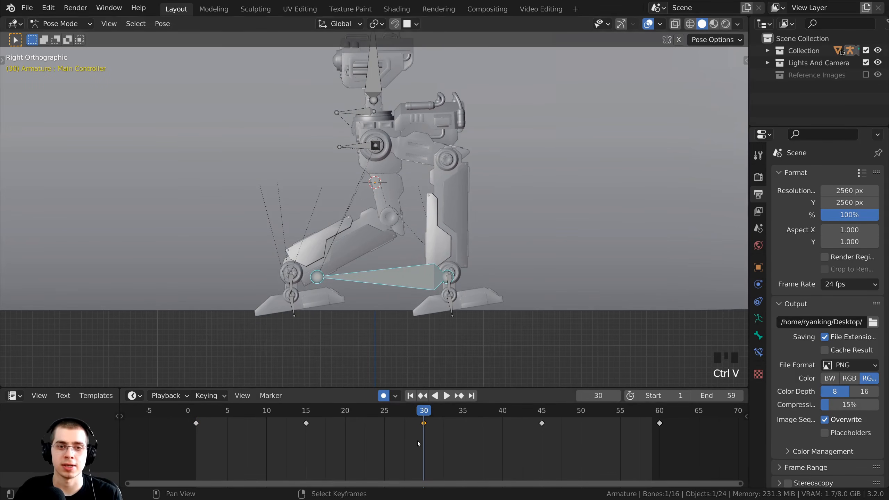
scroll(416, 430, down, 3)
key(space)
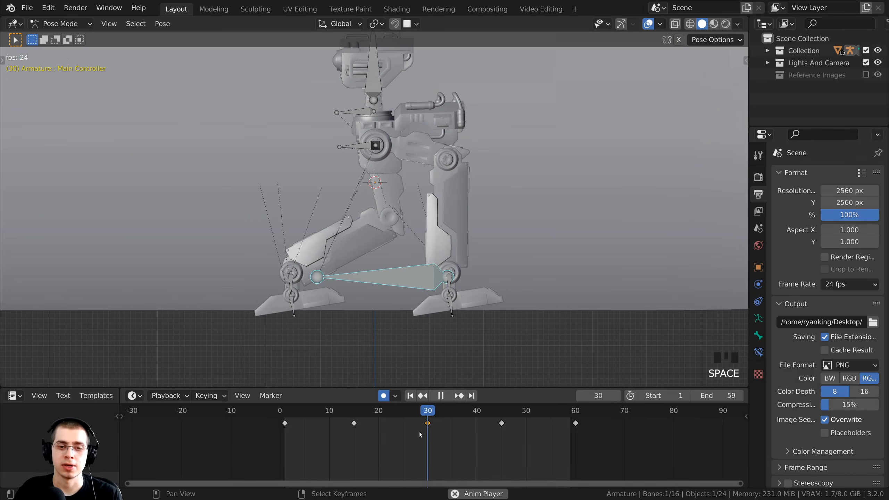
scroll(372, 318, down, 2)
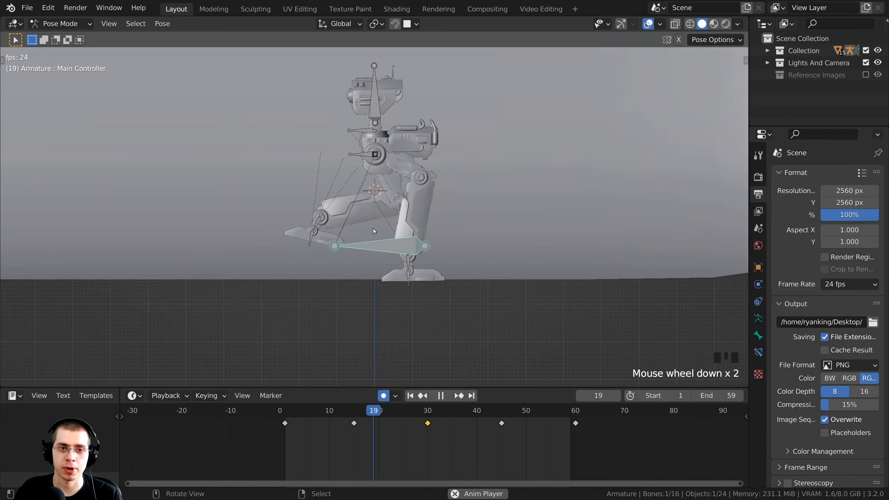
drag(481, 414, 429, 415)
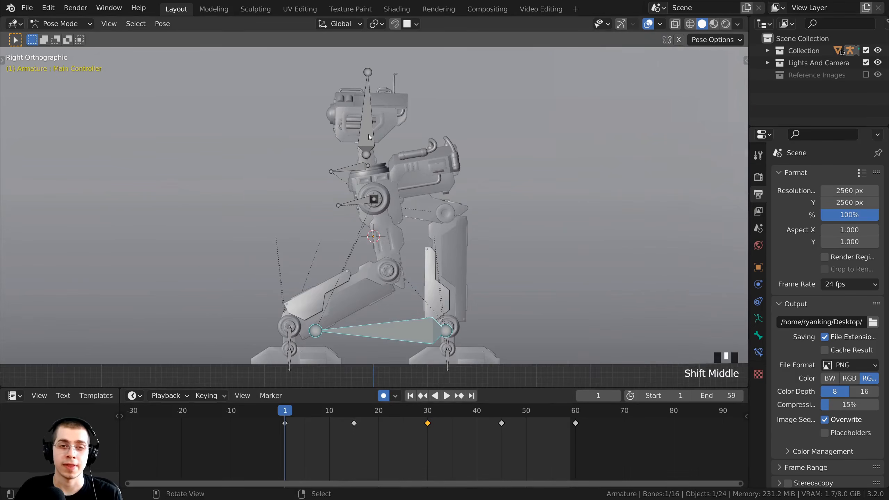
right_click(369, 136)
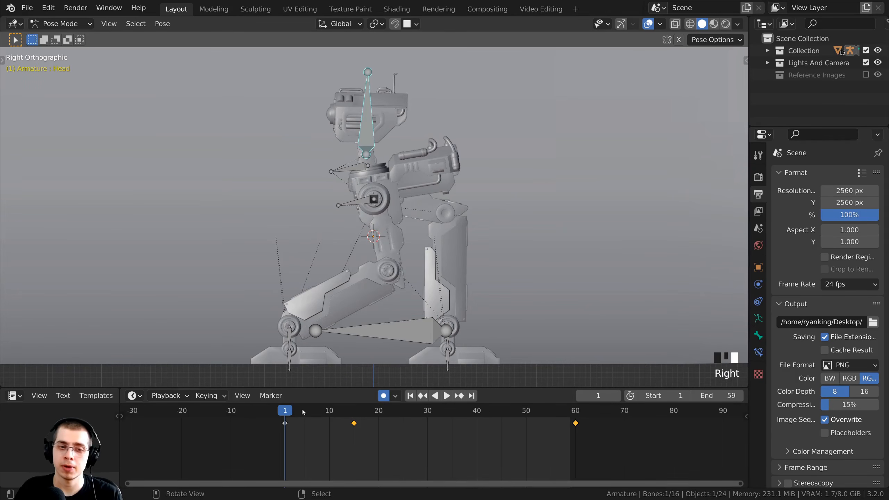
Tilt the Head bone slightly at frame 15 and at frame 1, then play to check.
scroll(303, 412, up, 2)
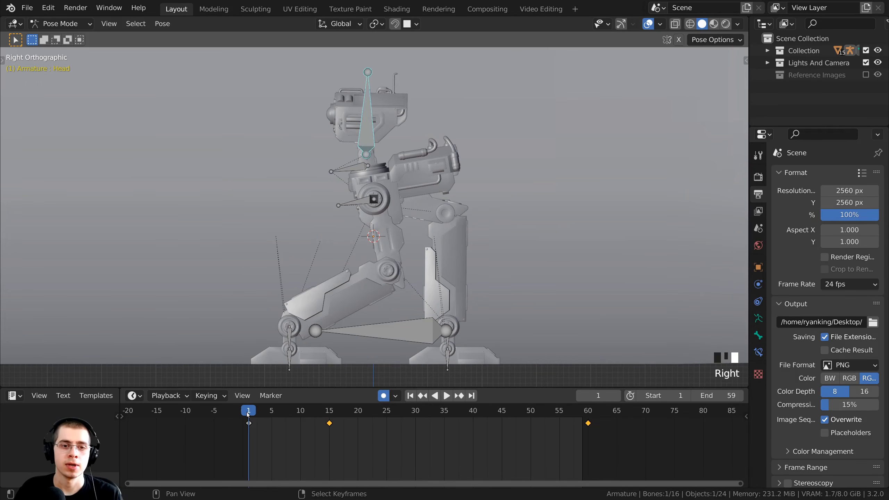
drag(248, 414, 327, 421)
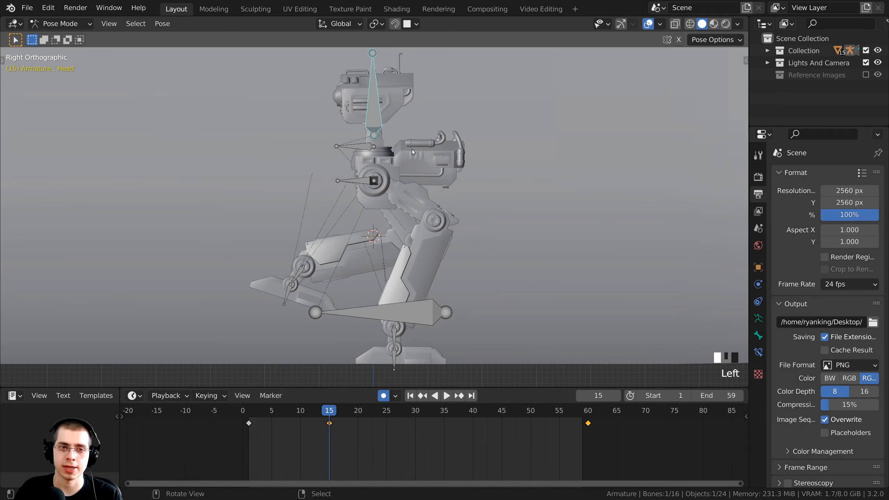
shift+middle_drag(488, 153, 489, 171)
key(r)
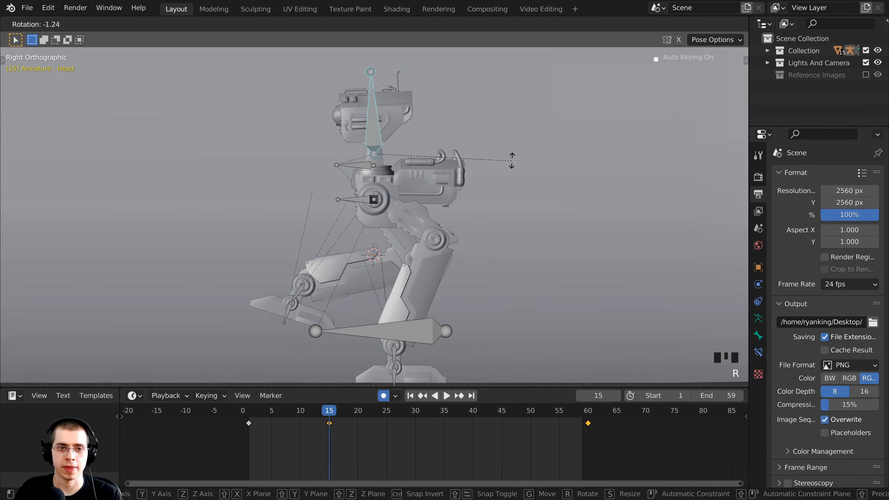
click(494, 143)
key(r)
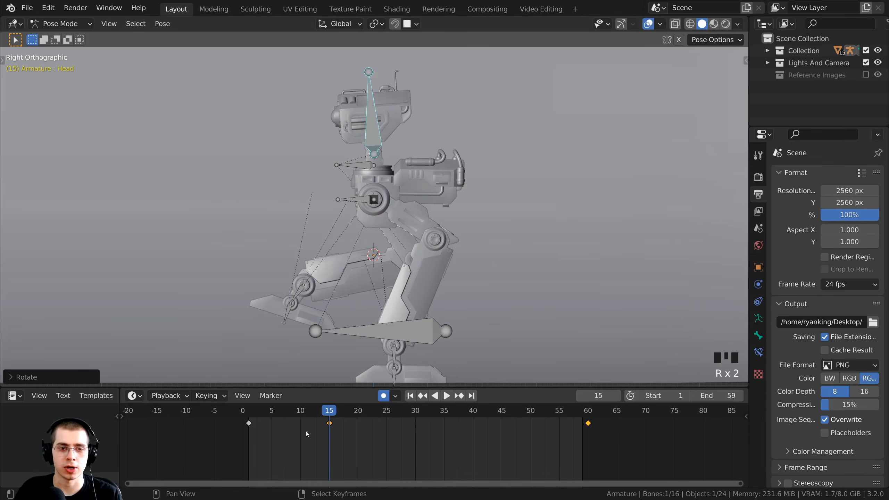
drag(327, 411, 252, 416)
key(r)
click(445, 108)
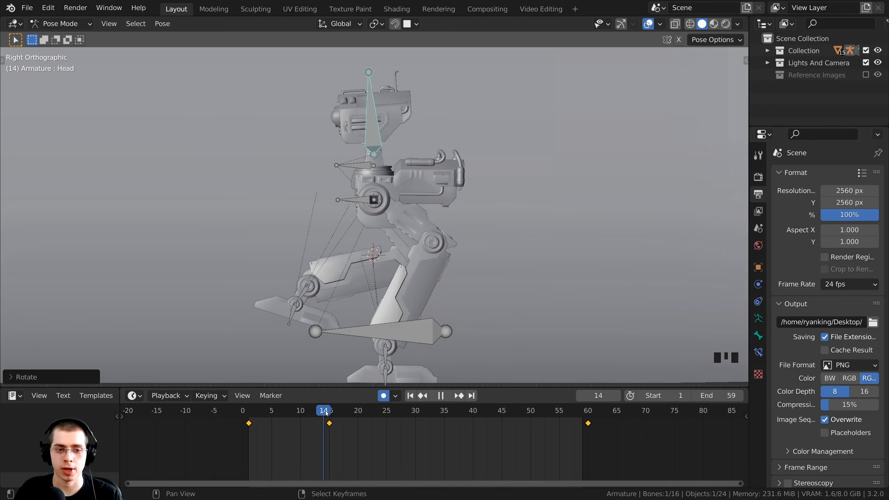
key(space)
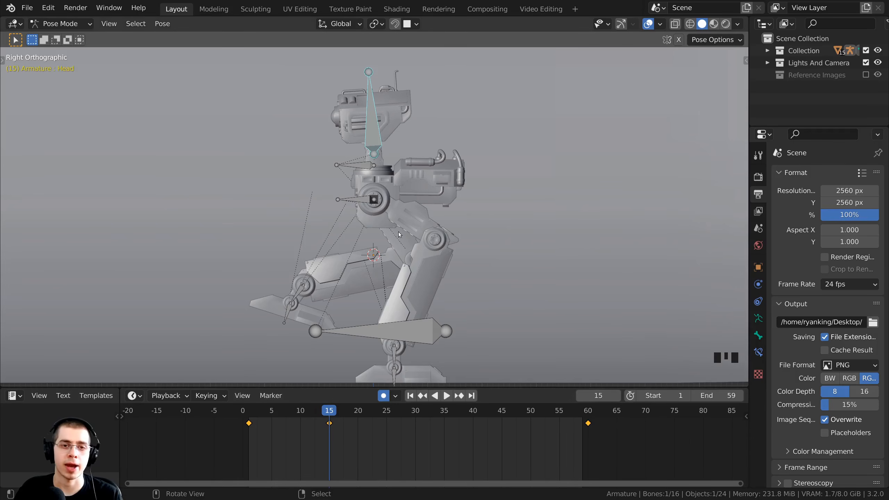
Duplicate the Head's frame-1 keyframe to frame 30 and preview the playback.
middle_drag(308, 423, 314, 419)
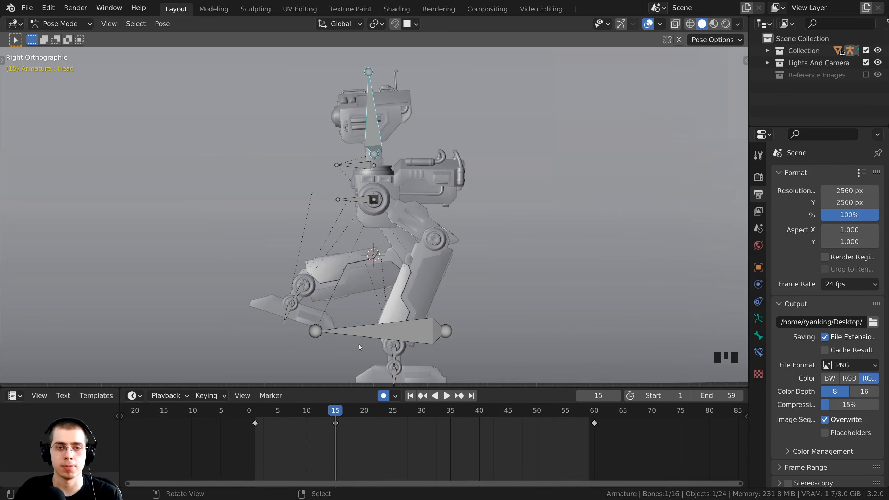
key(b)
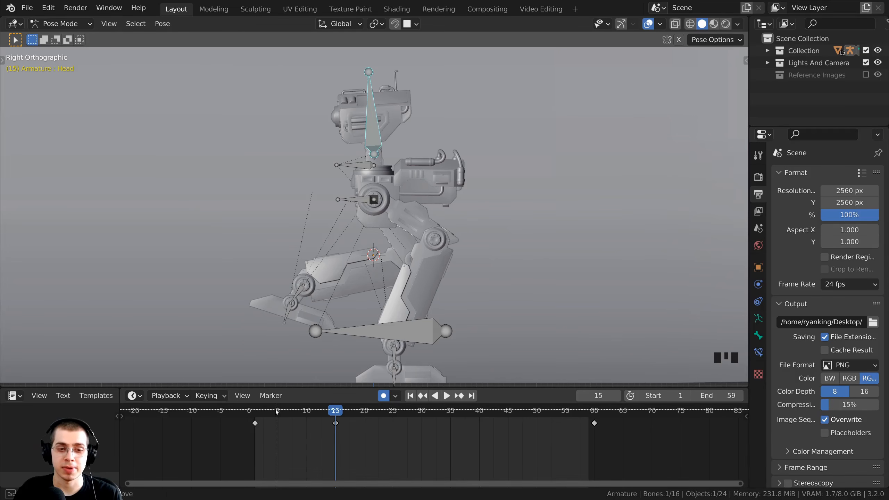
drag(276, 409, 272, 412)
drag(238, 436, 238, 436)
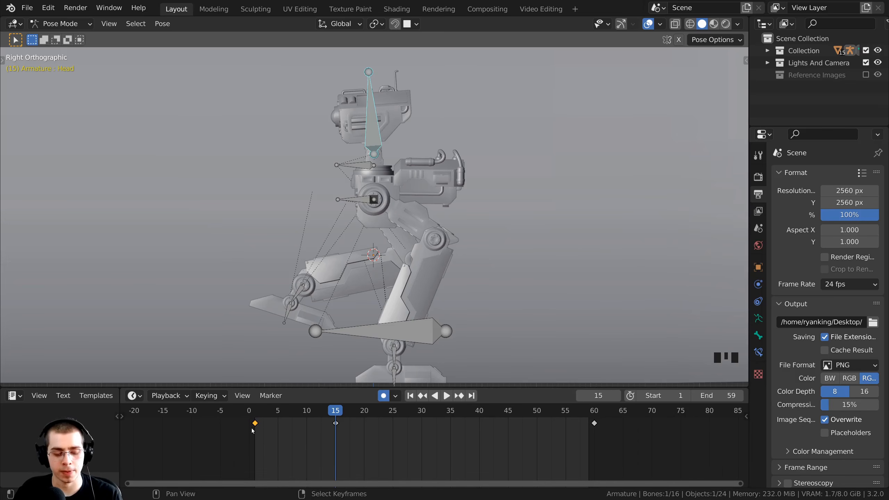
scroll(255, 430, up, 2)
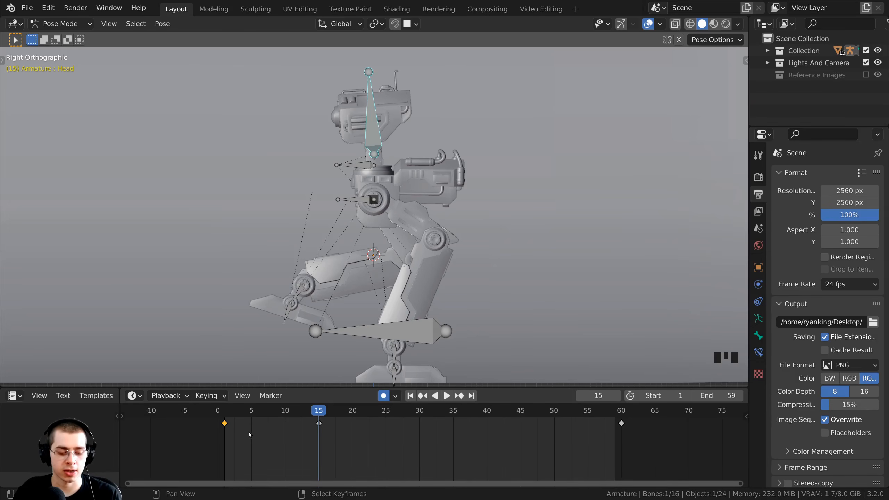
key(shift+d)
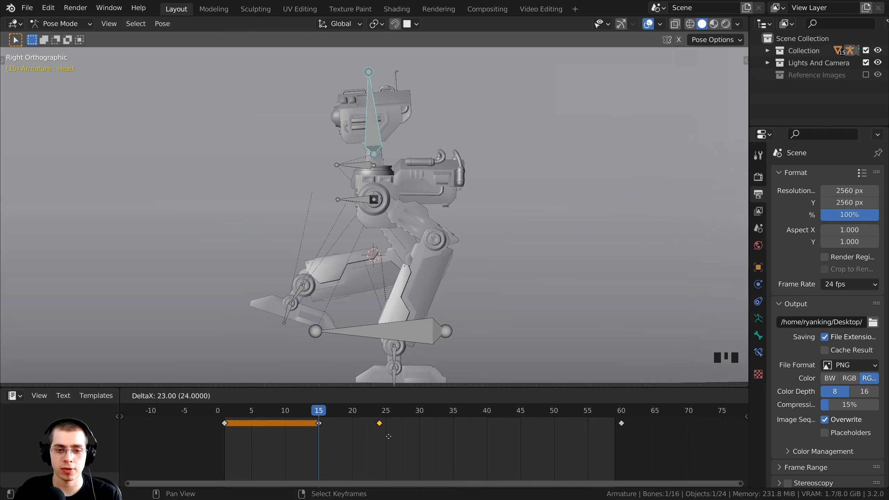
click(425, 433)
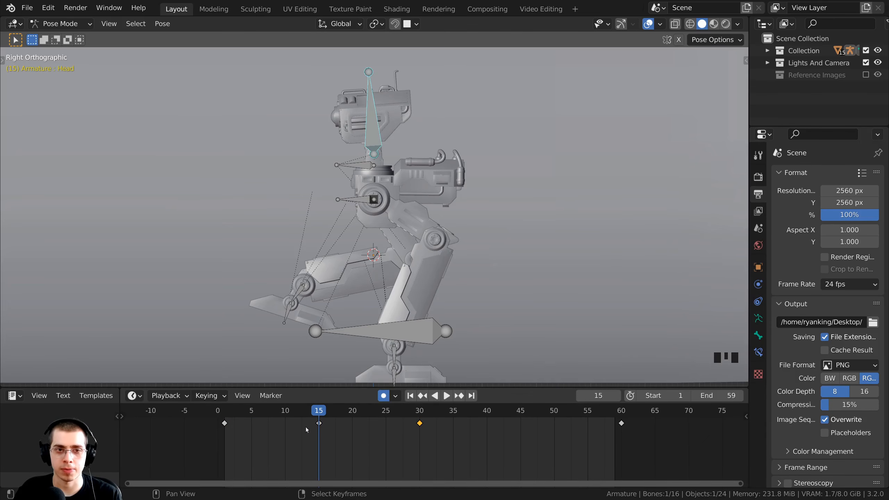
click(213, 417)
key(space)
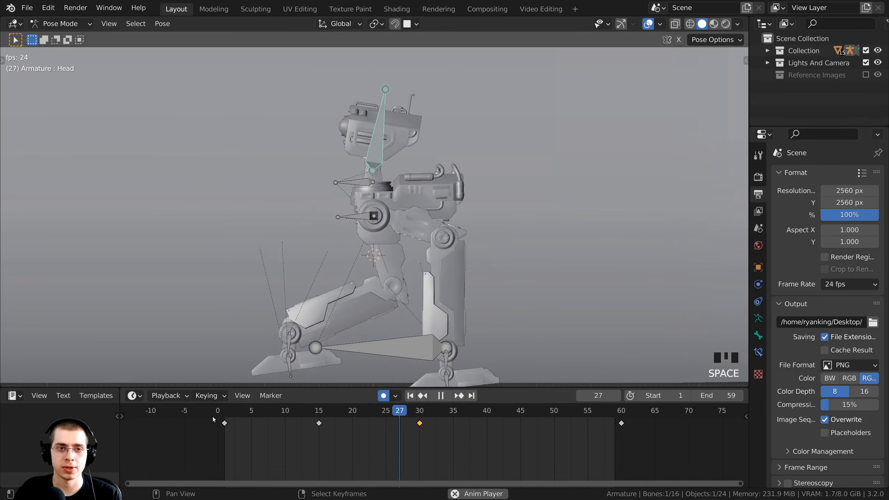
key(space)
click(207, 409)
key(space)
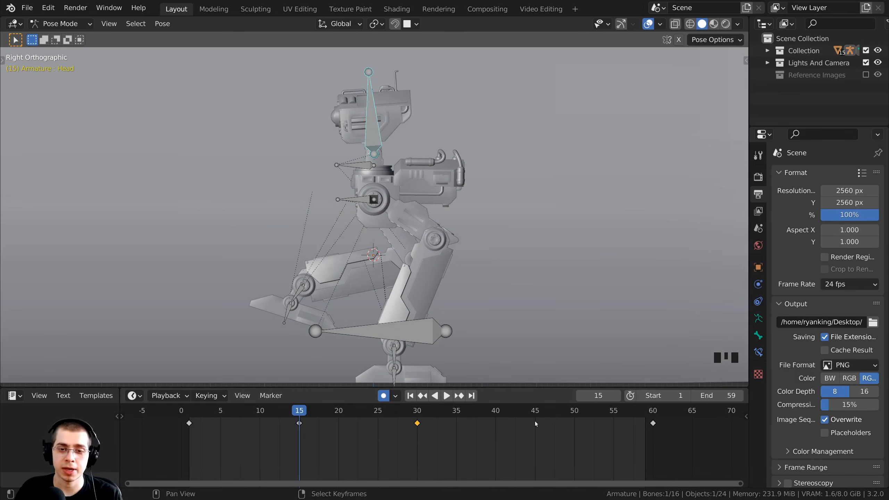
Duplicate the Head's frame-15 keyframe to frame 45 and play the head cycle.
right_click(300, 423)
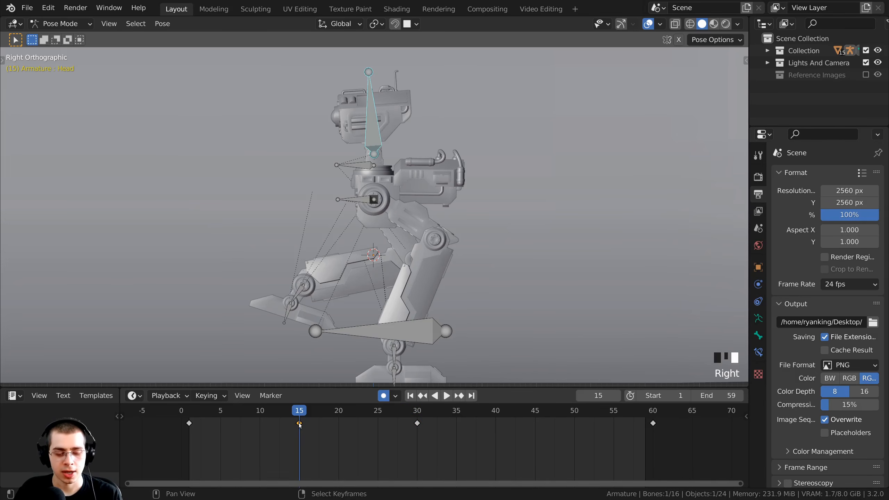
key(shift+d)
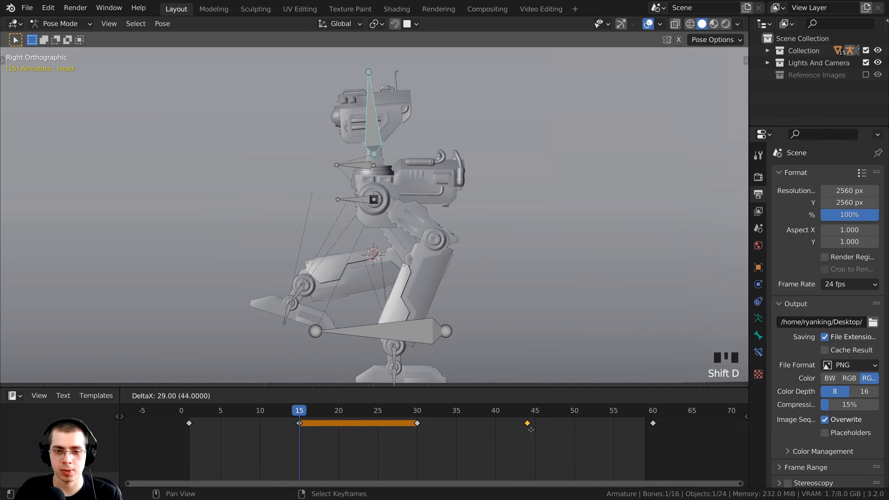
click(536, 432)
scroll(428, 439, down, 2)
key(space)
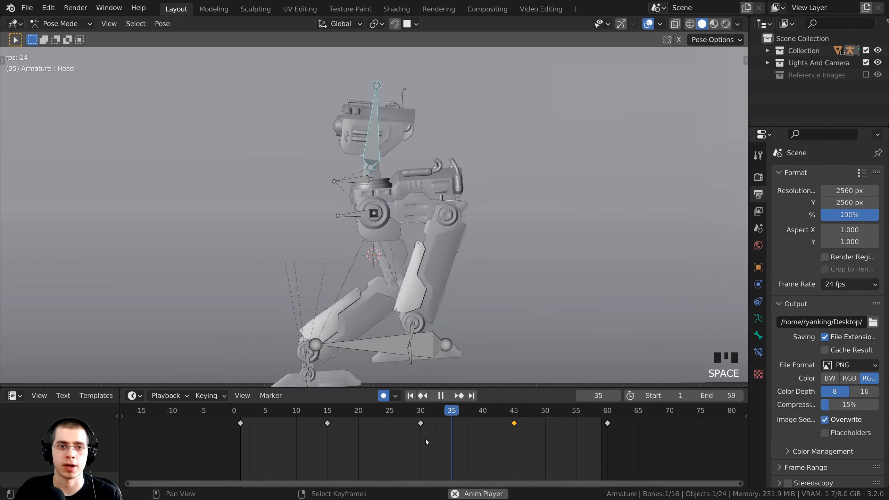
Duplicate the Body bone's frame-1 keyframe onto frame 30.
key(Escape)
right_click(365, 230)
right_click(365, 230)
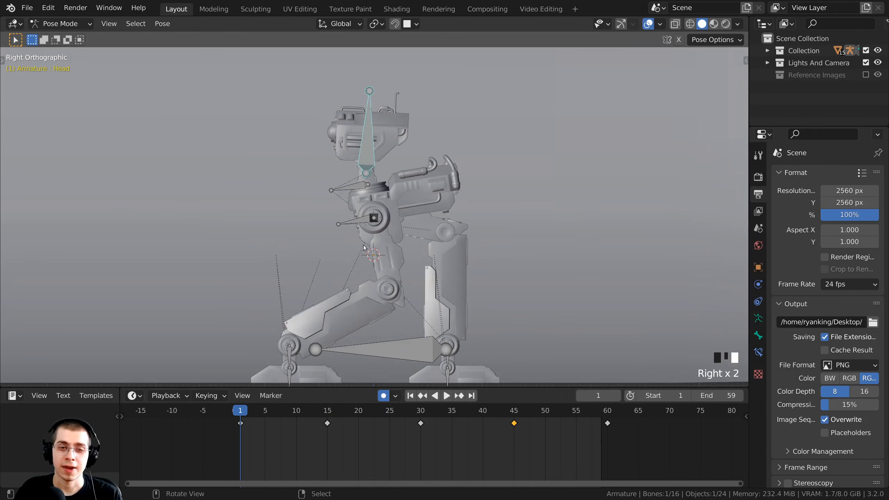
scroll(365, 229, up, 2)
shift+middle_drag(365, 230, 363, 220)
scroll(364, 221, down, 2)
scroll(369, 218, up, 1)
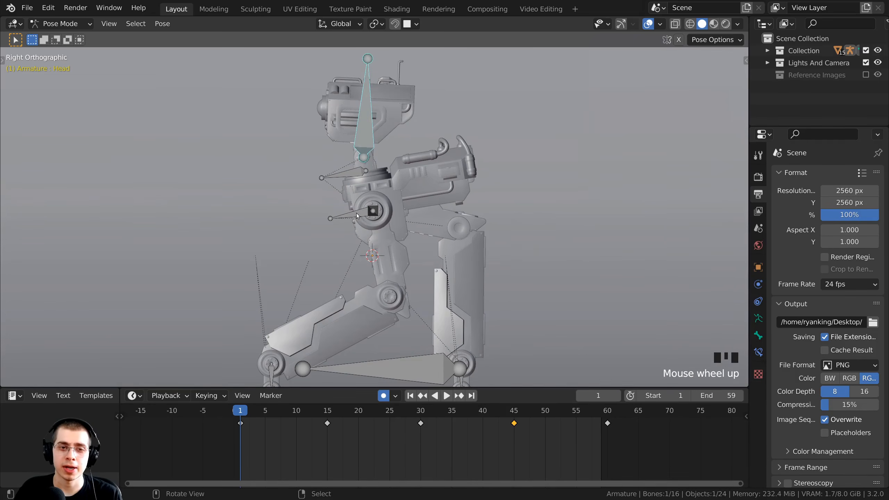
right_click(357, 215)
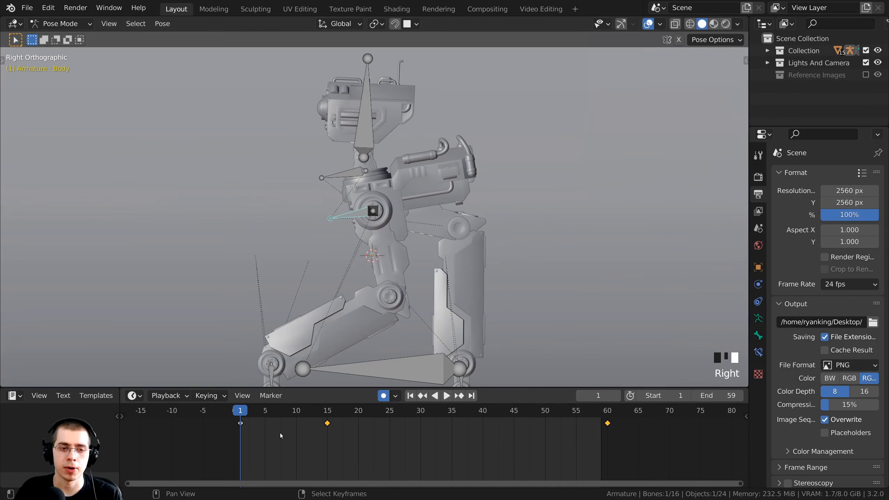
click(262, 430)
scroll(263, 436, up, 1)
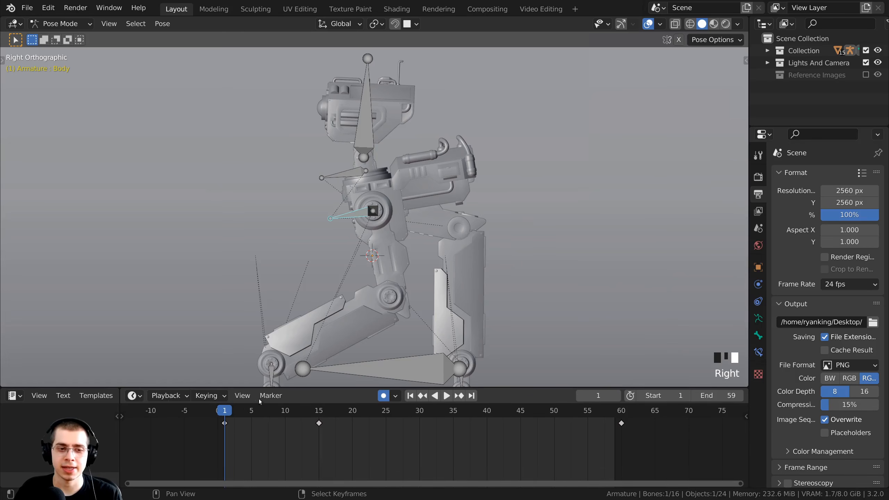
click(224, 423)
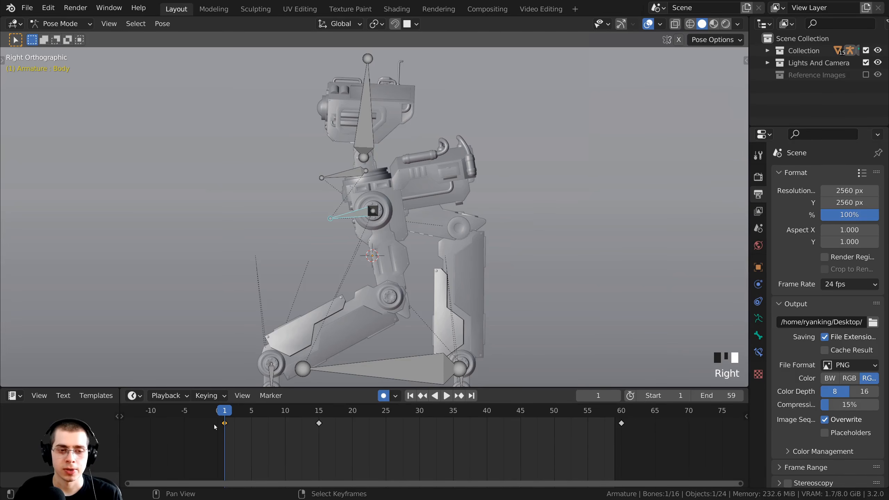
key(shift+d)
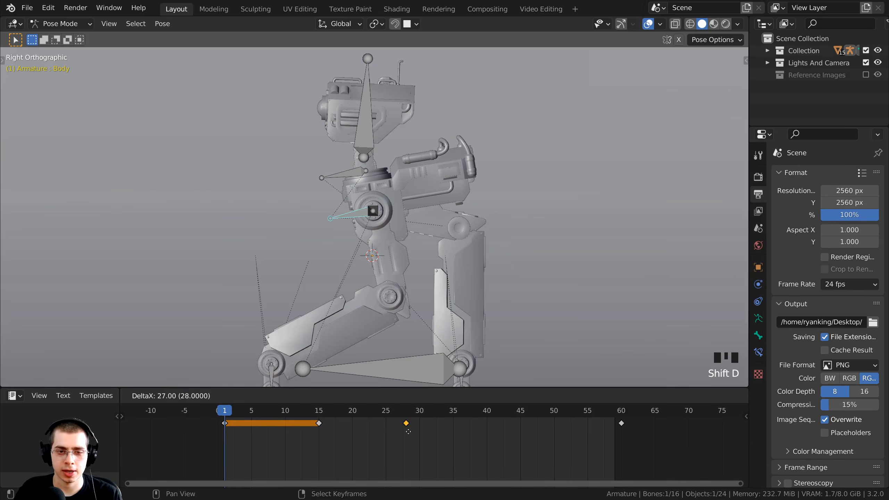
click(422, 432)
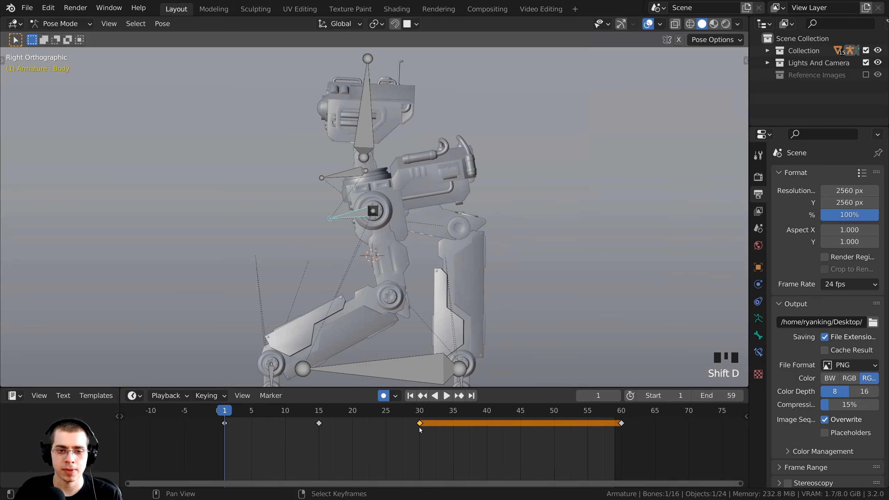
drag(226, 412, 419, 427)
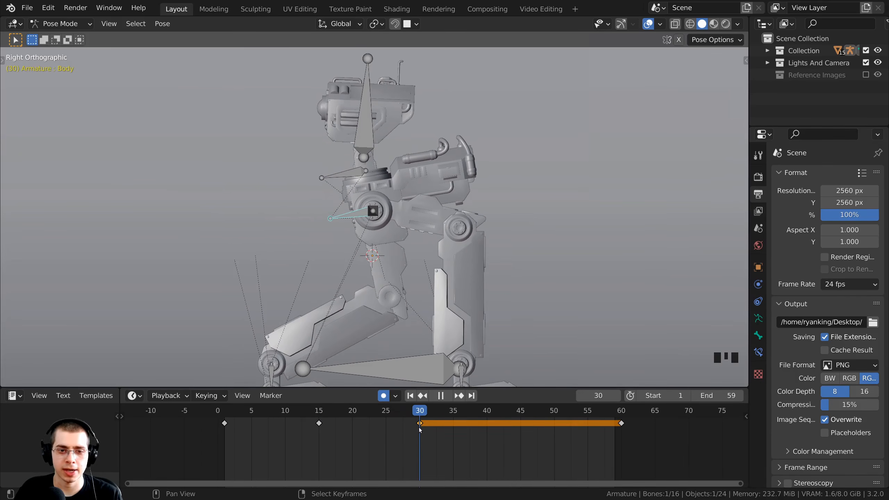
Duplicate the Body bone's frame-15 keyframe onto frame 45.
right_click(319, 424)
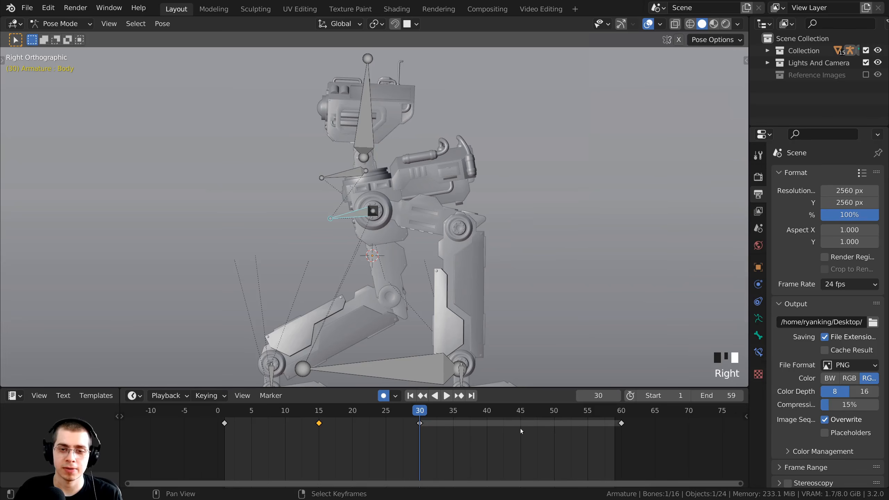
right_click(319, 424)
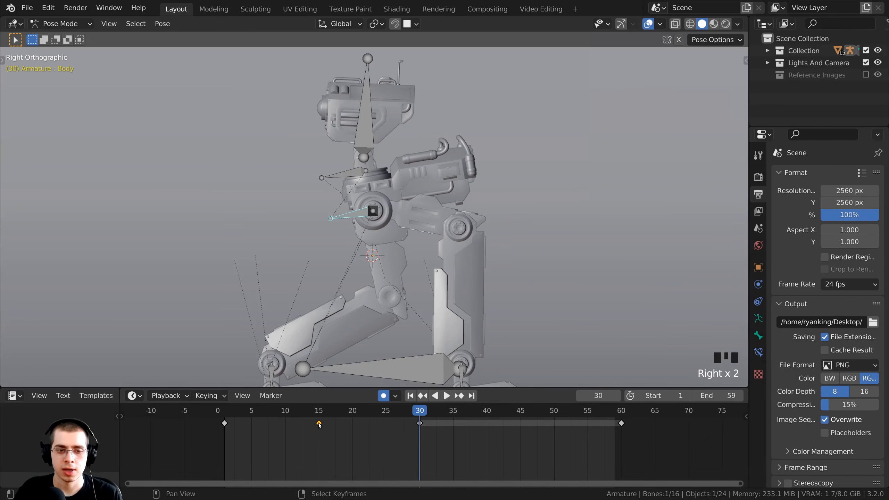
key(shift+d)
click(521, 433)
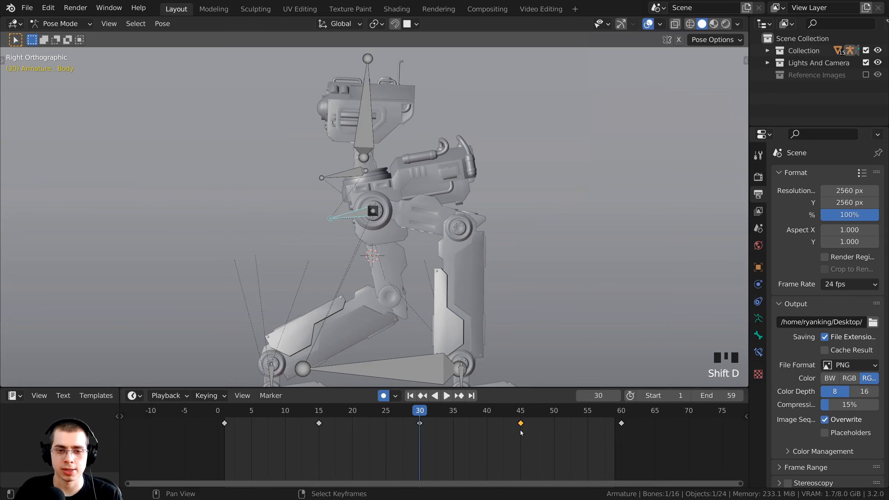
Play the animation and stop at frame 30 to review the body motion.
key(space)
scroll(467, 318, down, 2)
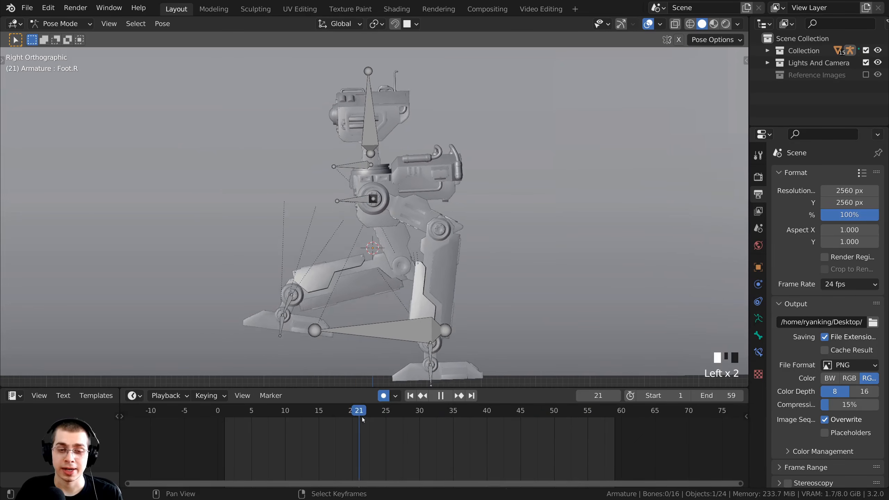
drag(362, 417, 412, 419)
middle_drag(425, 416, 311, 410)
scroll(311, 409, up, 4)
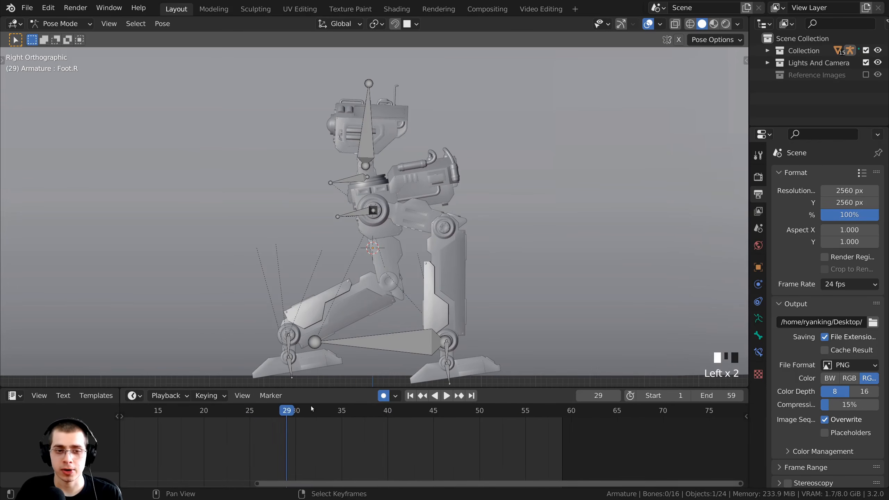
click(296, 411)
shift+middle_drag(333, 263, 345, 253)
Duplicate the left foot bone's frame-1 keyframe onto frame 30 and check the playback.
shift+middle_drag(308, 367, 318, 294)
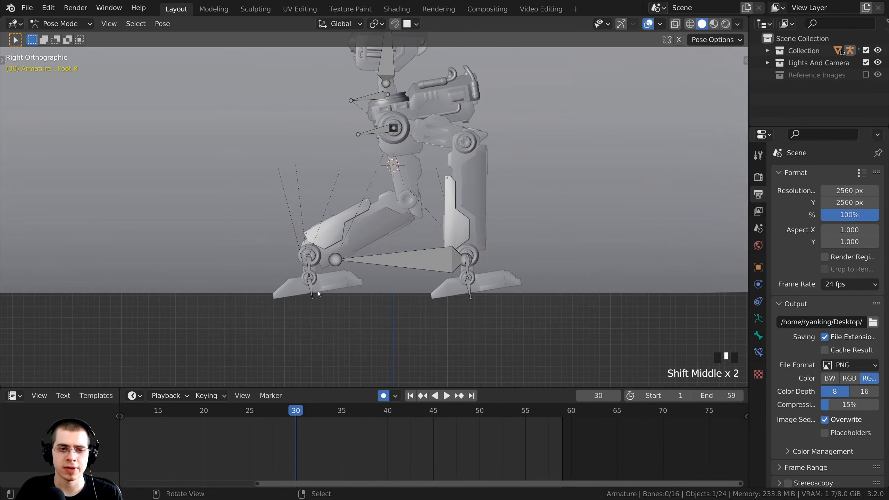
shift+middle_drag(409, 290, 433, 296)
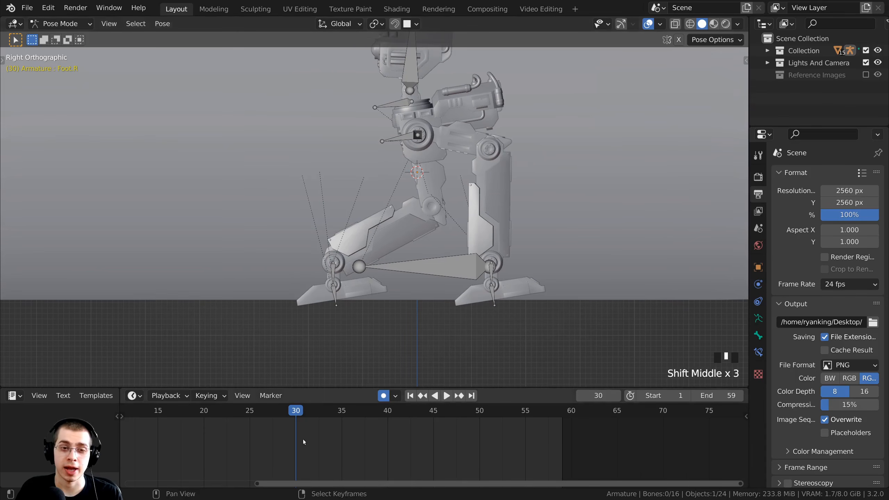
shift+middle_drag(361, 326, 374, 334)
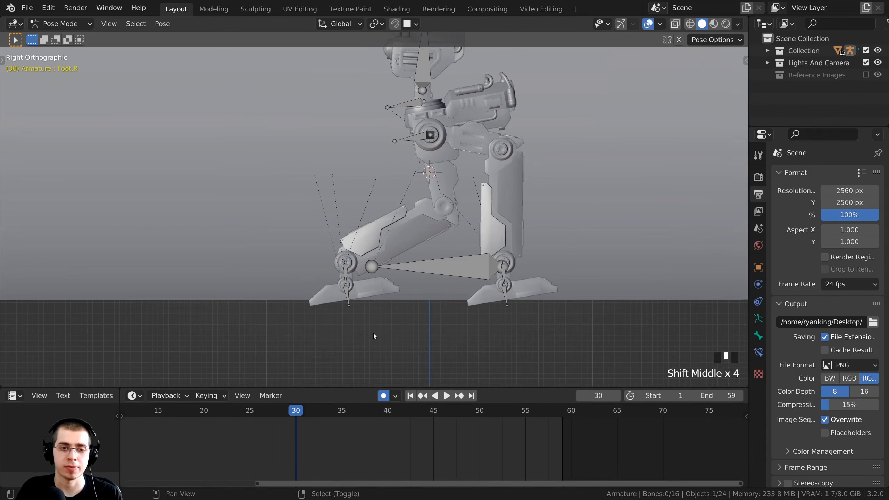
right_click(348, 295)
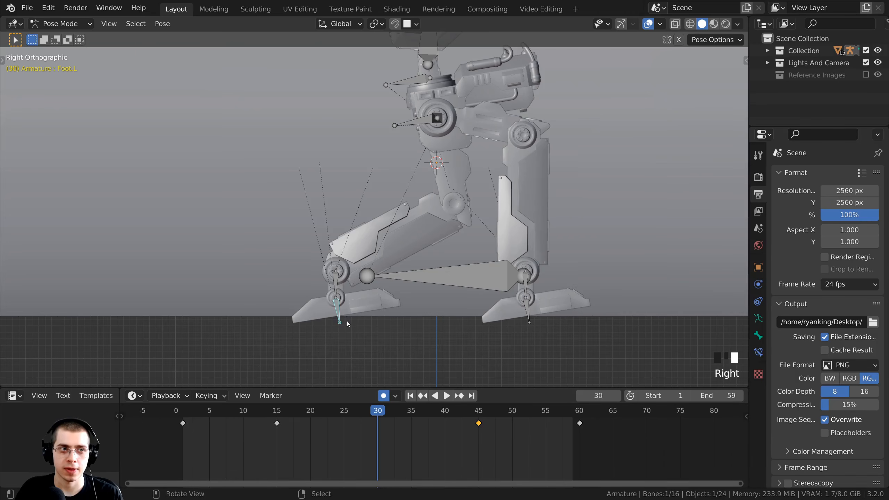
shift+middle_drag(348, 321, 322, 309)
right_click(183, 424)
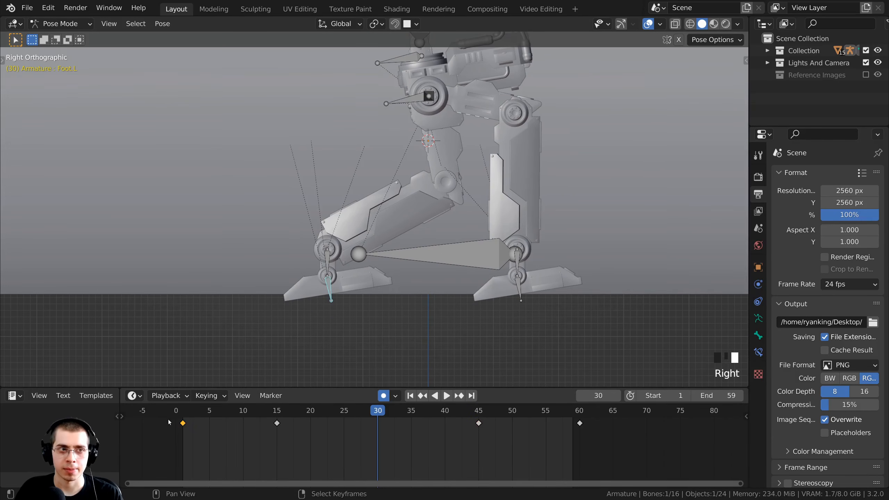
scroll(179, 434, up, 1)
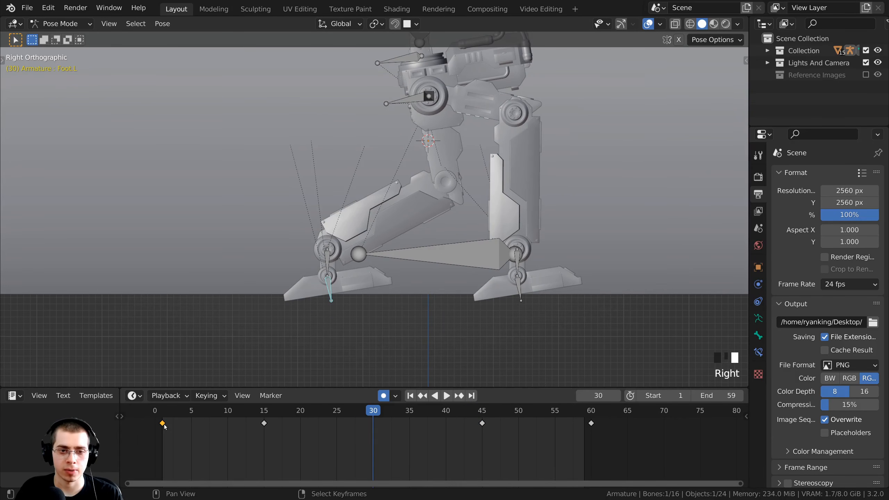
key(shift+d)
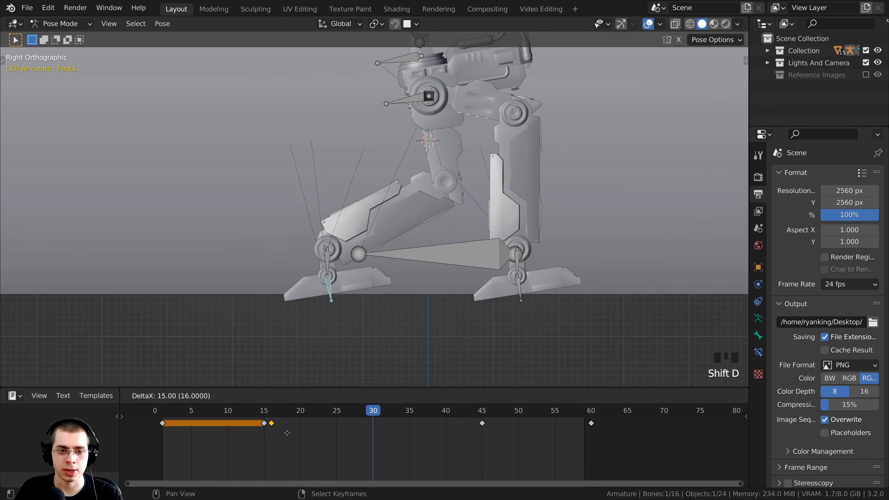
click(385, 436)
key(space)
key(space)
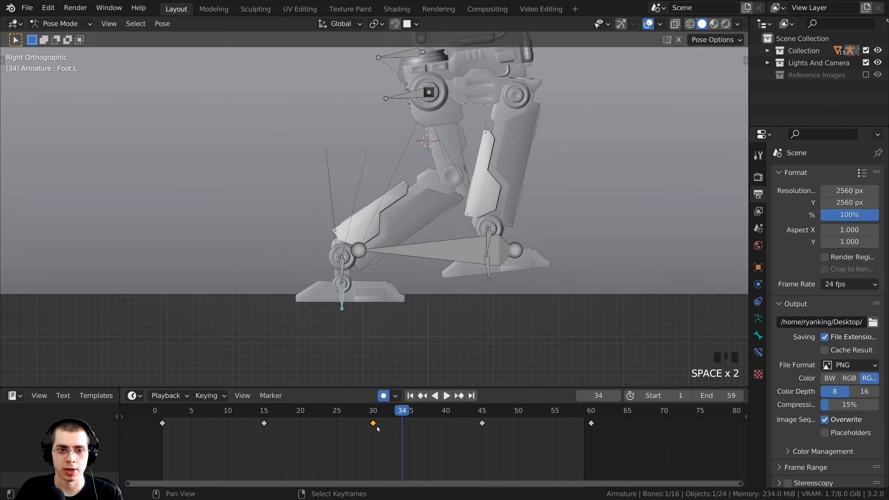
click(373, 411)
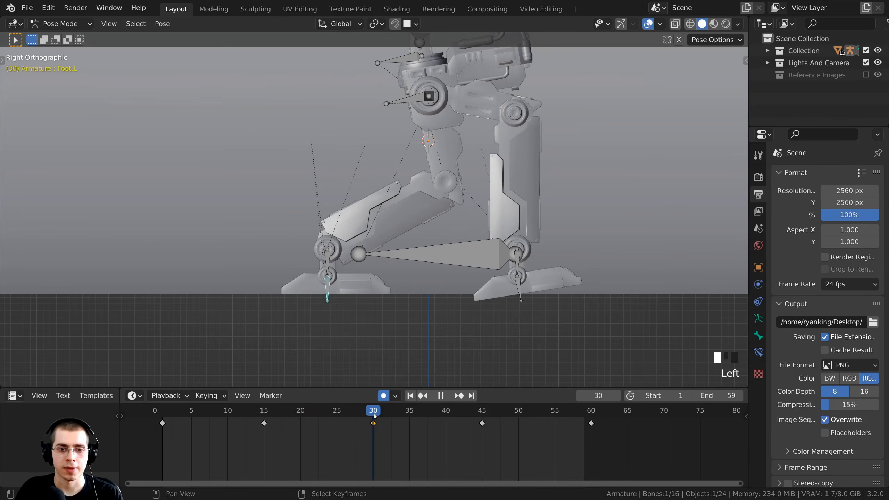
Duplicate the right foot bone's frame-1 keyframe onto frame 30, then play the walk.
right_click(519, 288)
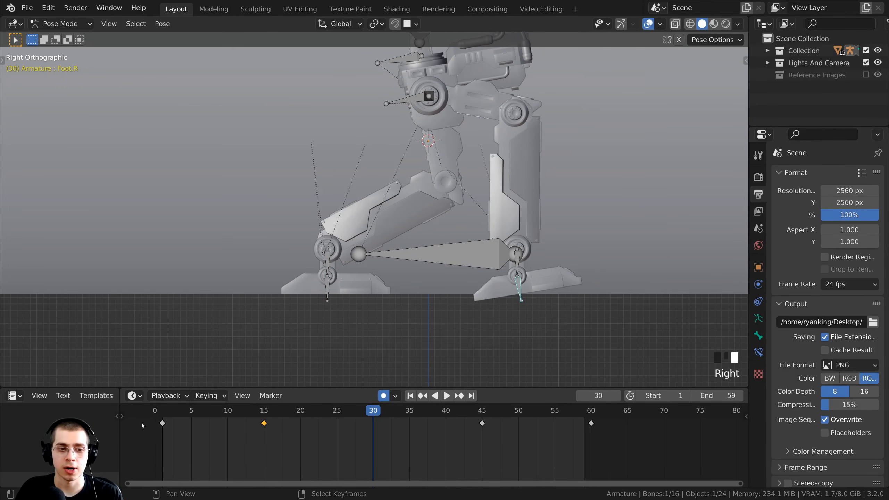
right_click(163, 423)
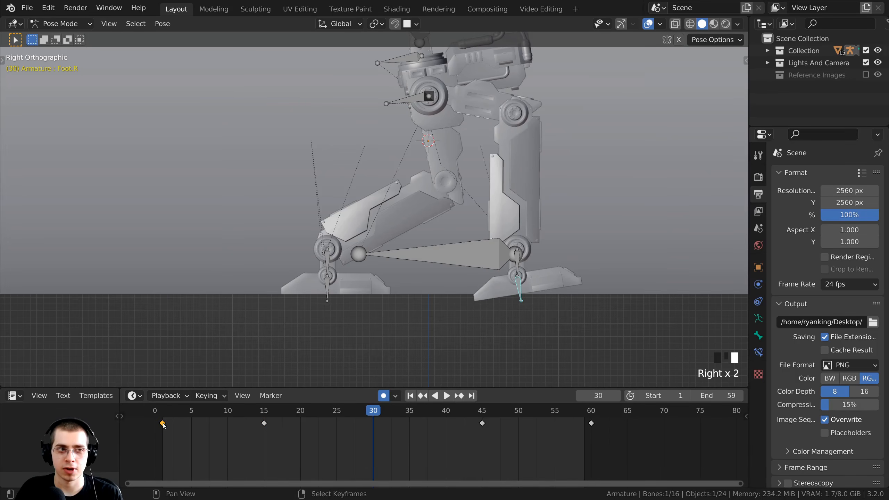
key(shift+d)
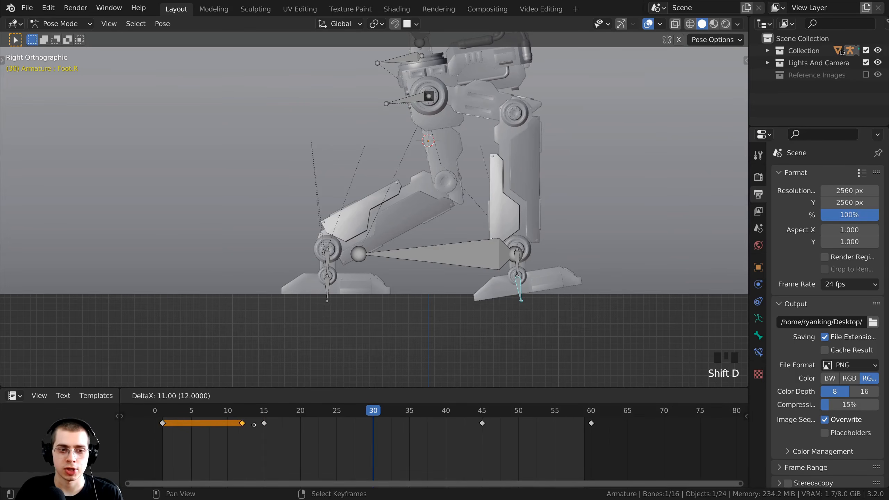
click(375, 424)
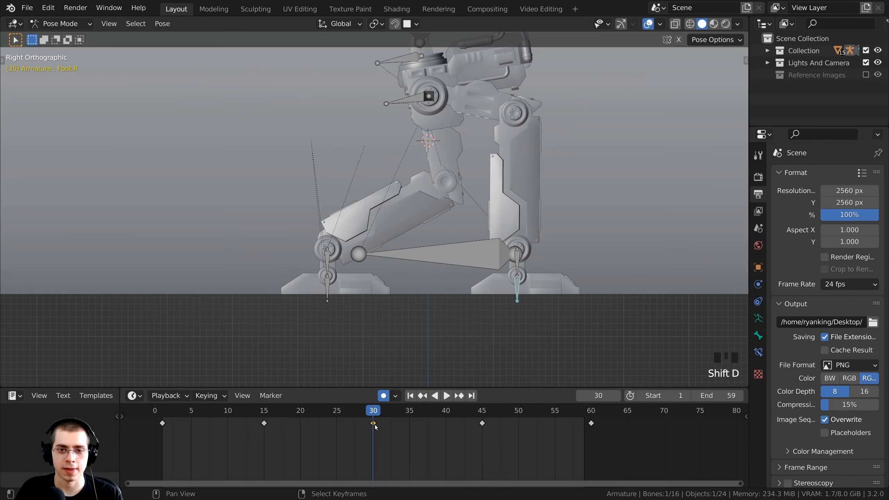
drag(358, 413, 186, 415)
key(space)
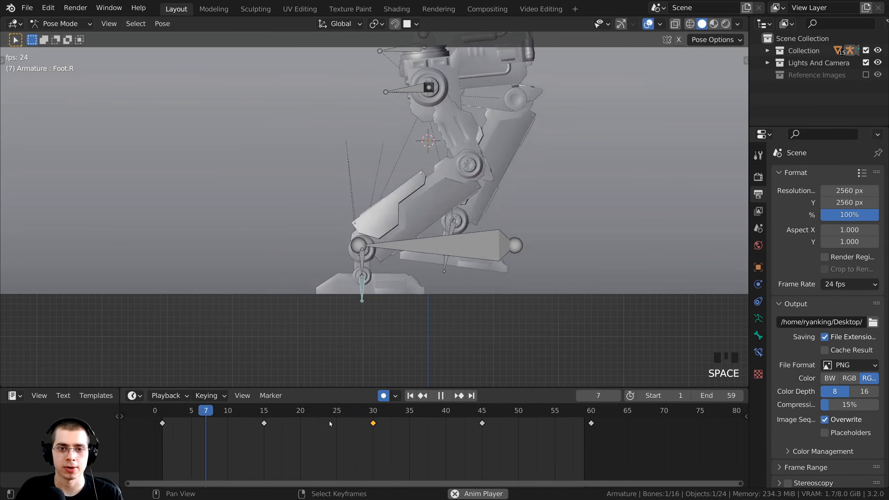
scroll(337, 422, up, 1)
scroll(505, 239, down, 1)
shift+middle_drag(510, 235, 421, 252)
scroll(406, 248, up, 3)
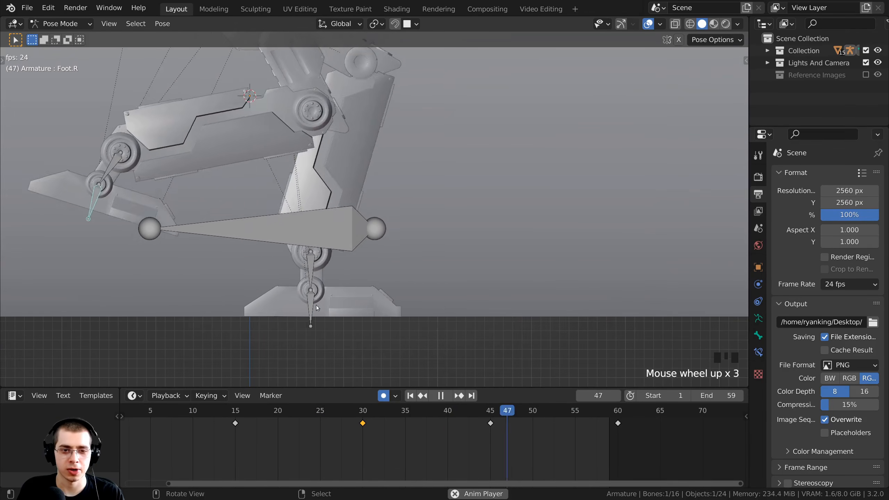
shift+middle_drag(326, 322, 337, 375)
key(space)
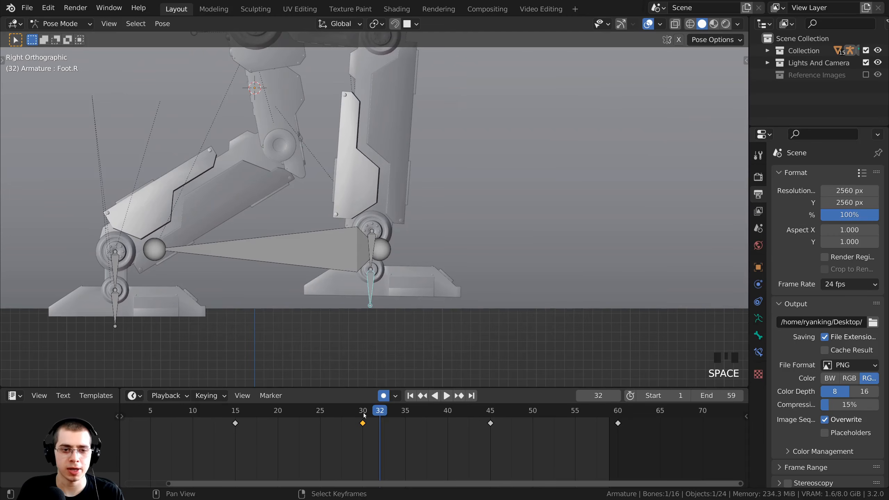
drag(364, 414, 321, 413)
middle_drag(321, 413, 365, 413)
mouse_move(365, 413)
mouse_down()
mouse_move(405, 411)
mouse_move(341, 413)
mouse_move(405, 414)
mouse_move(366, 414)
mouse_move(368, 423)
mouse_up()
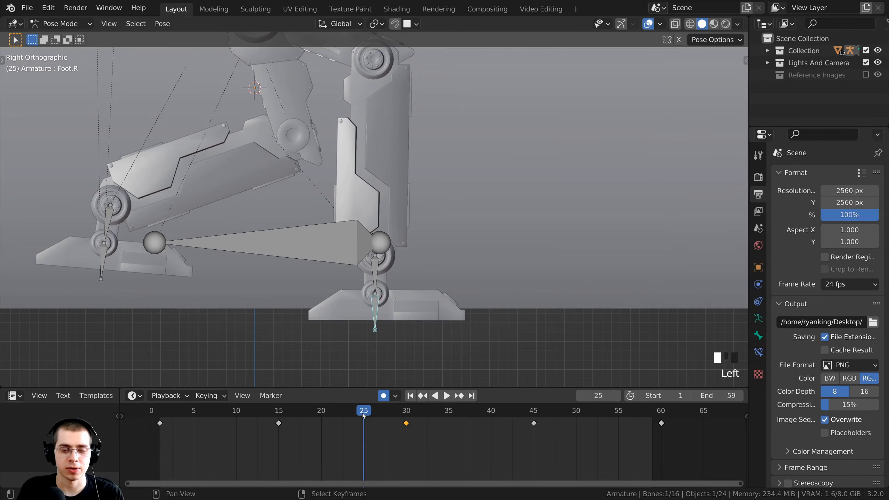
Raise the right foot IK bone about 0.12 m vertically at frame 25.
right_click(375, 273)
scroll(375, 272, up, 2)
shift+middle_drag(366, 281, 389, 283)
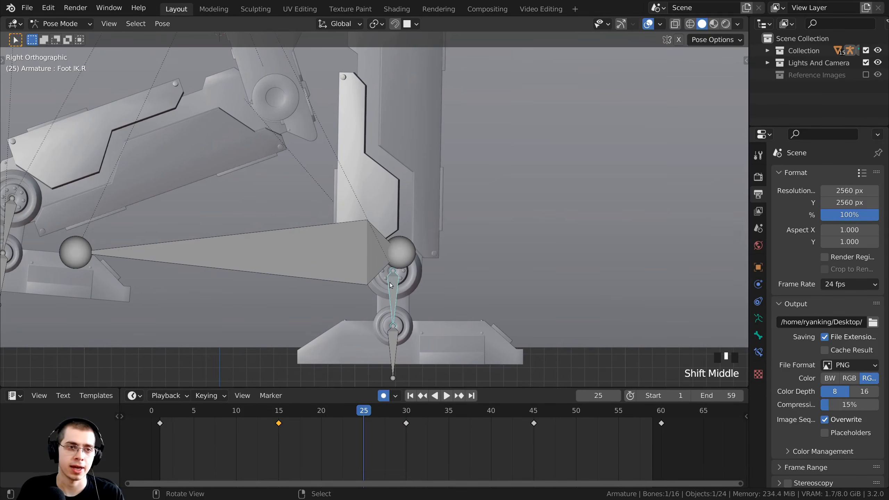
scroll(420, 286, down, 1)
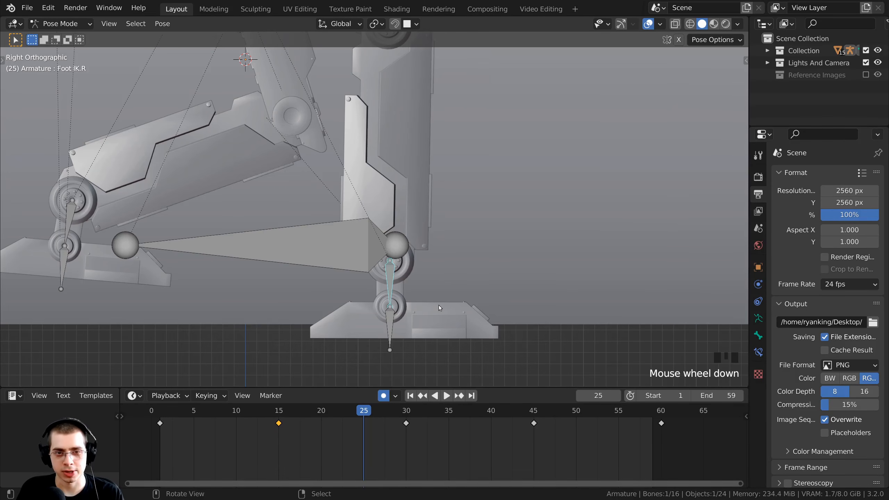
key(g)
key(z)
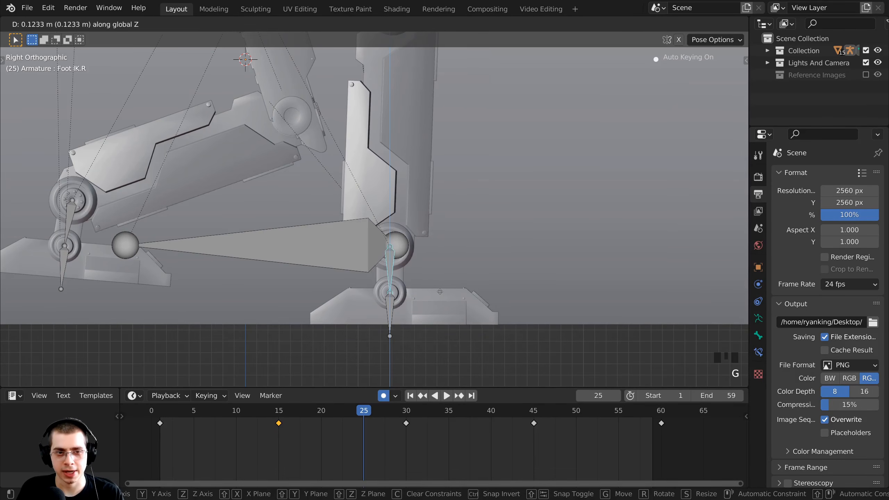
click(440, 292)
scroll(440, 293, down, 1)
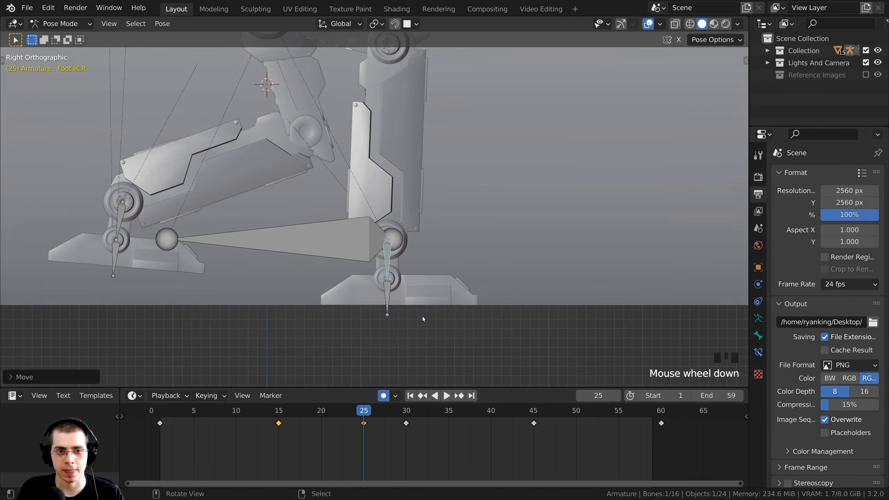
click(362, 411)
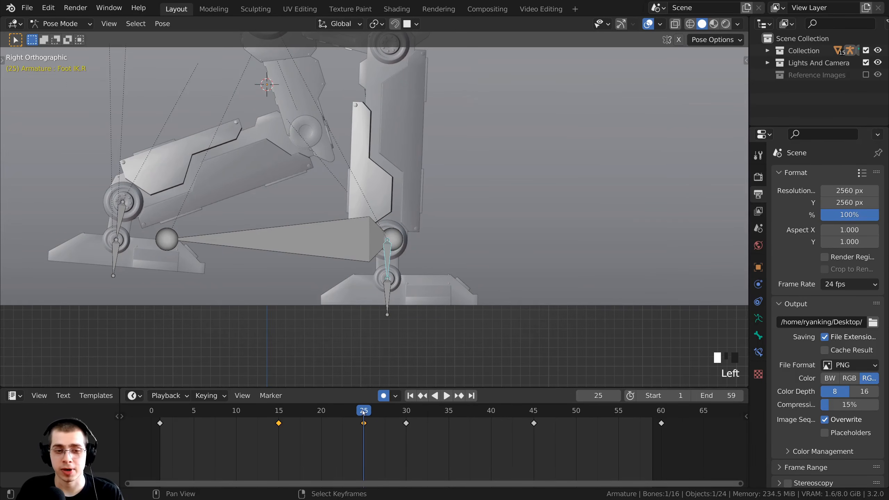
click(446, 395)
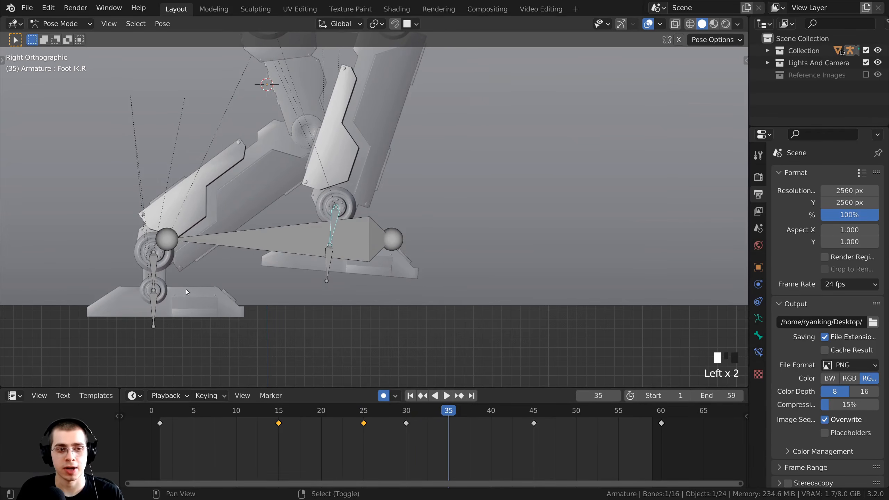
shift+middle_drag(182, 246, 334, 235)
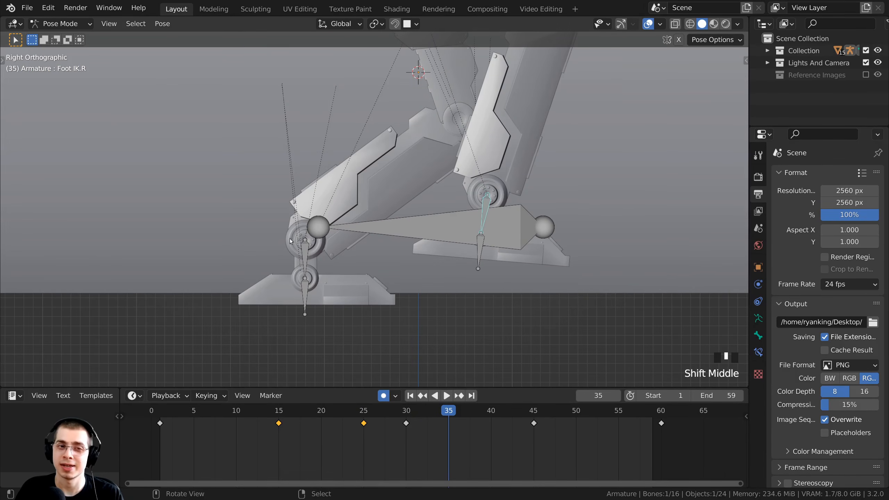
scroll(302, 199, up, 2)
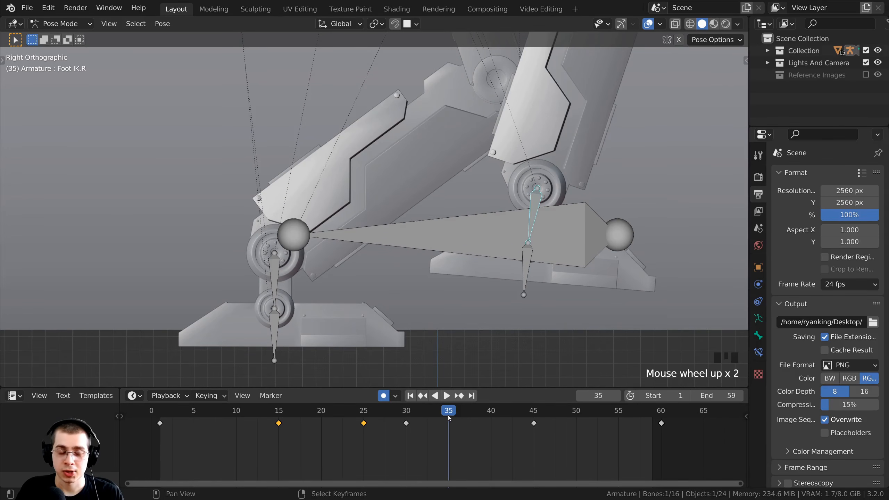
Raise the left foot IK bone about 0.13 m vertically at frame 35.
right_click(272, 266)
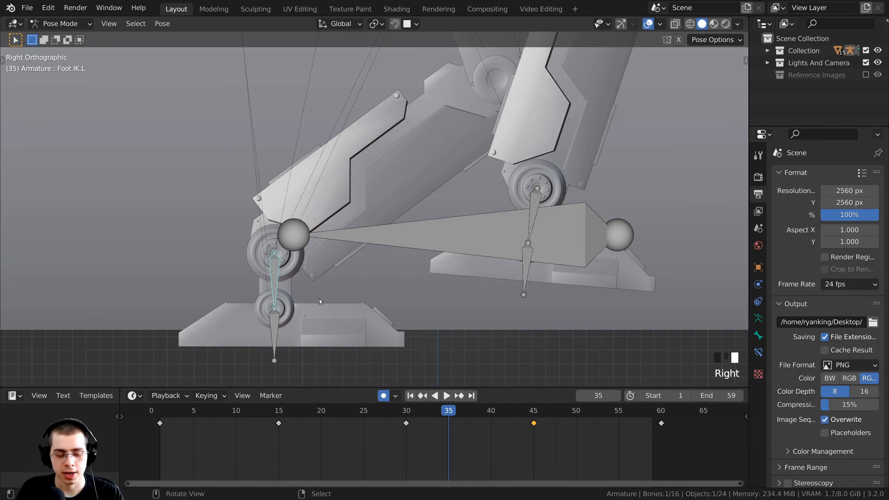
key(g)
key(z)
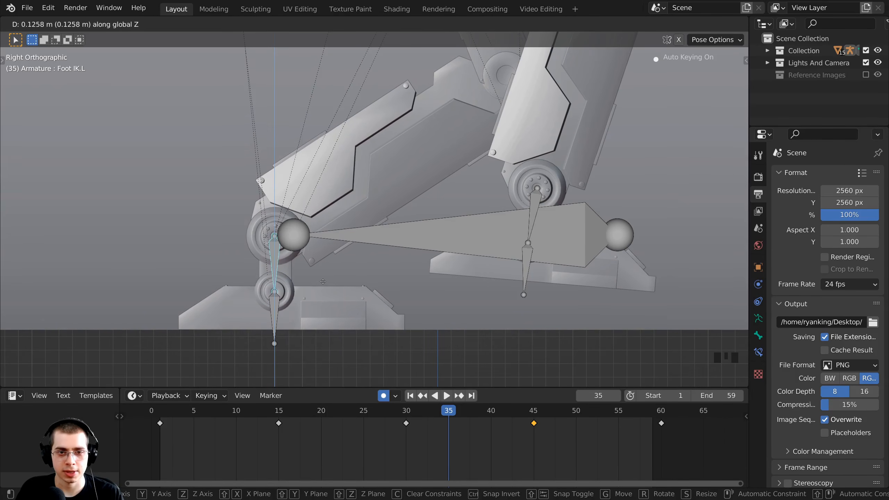
click(323, 282)
scroll(373, 337, down, 6)
Play the walk cycle and orbit around the robot to review the steps.
key(space)
shift+middle_drag(373, 337, 310, 337)
scroll(336, 297, up, 3)
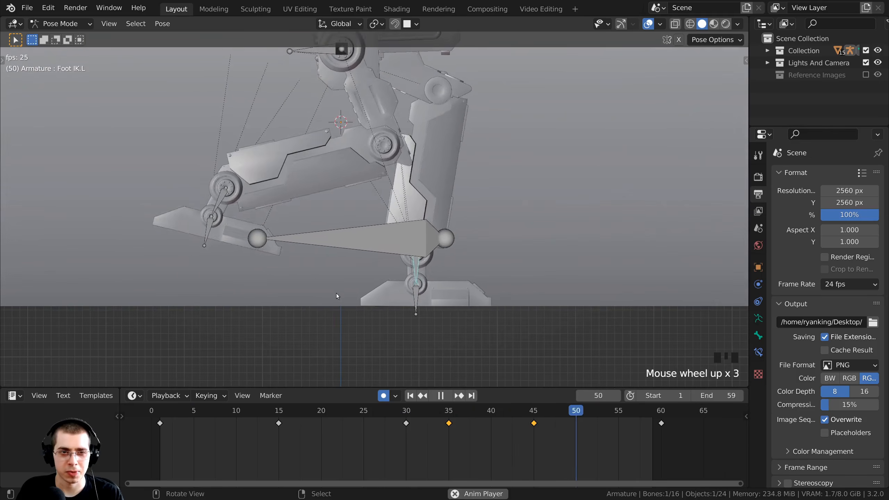
scroll(335, 289, down, 2)
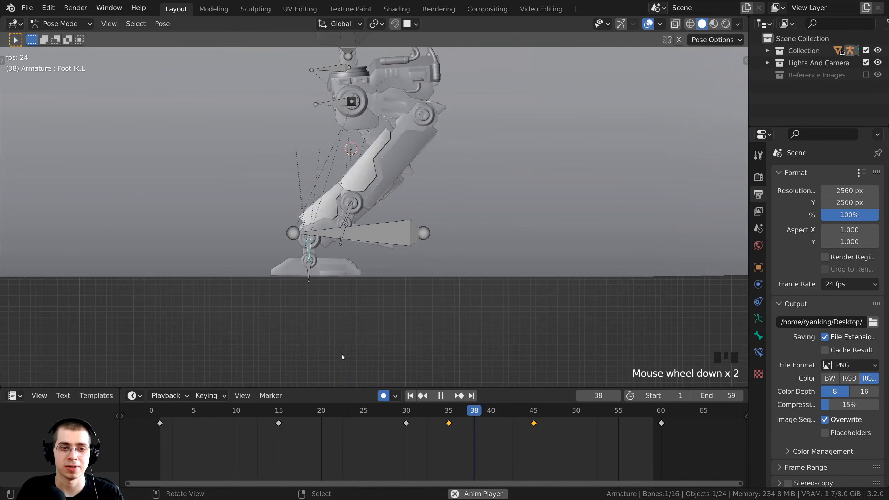
middle_drag(315, 196, 366, 190)
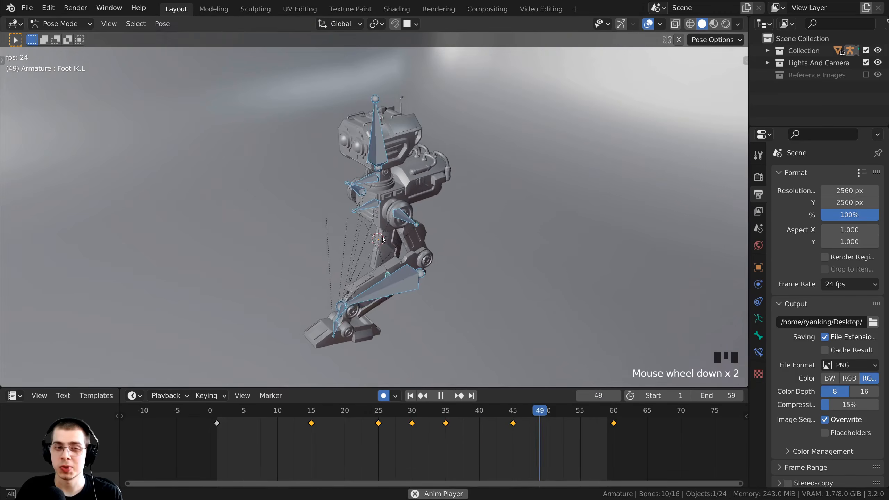
scroll(366, 217, up, 1)
scroll(366, 190, up, 2)
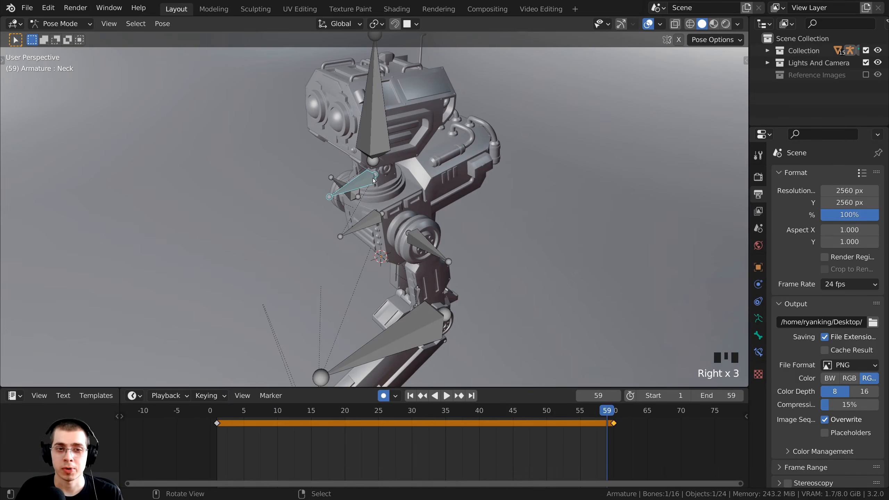
Insert a location, rotation and scale keyframe for the neck at frame 30.
middle_drag(373, 177, 422, 180)
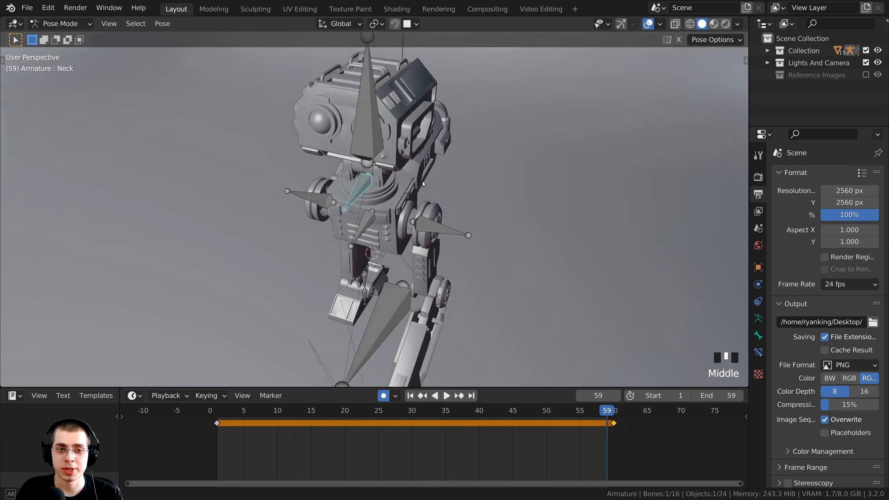
scroll(367, 174, up, 2)
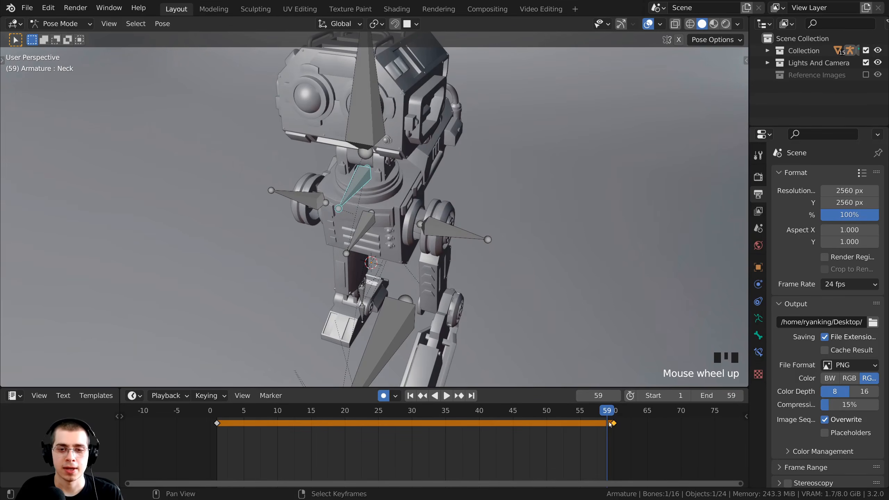
click(412, 413)
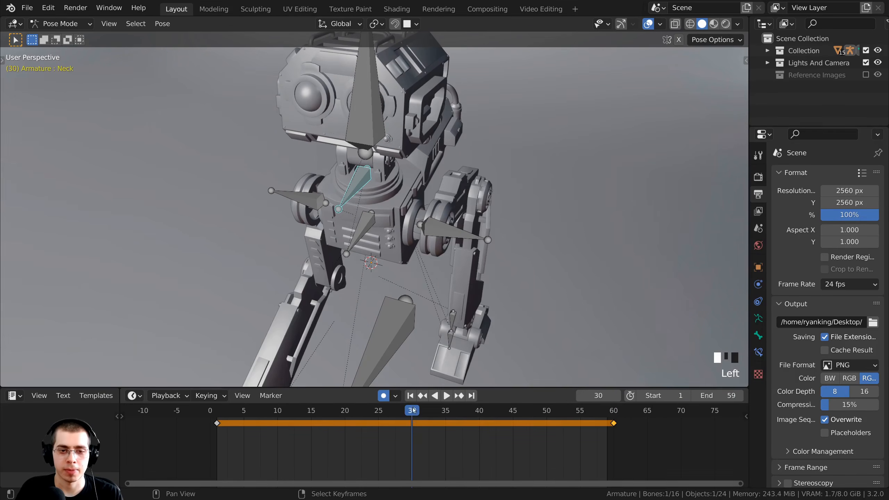
middle_drag(392, 210, 405, 207)
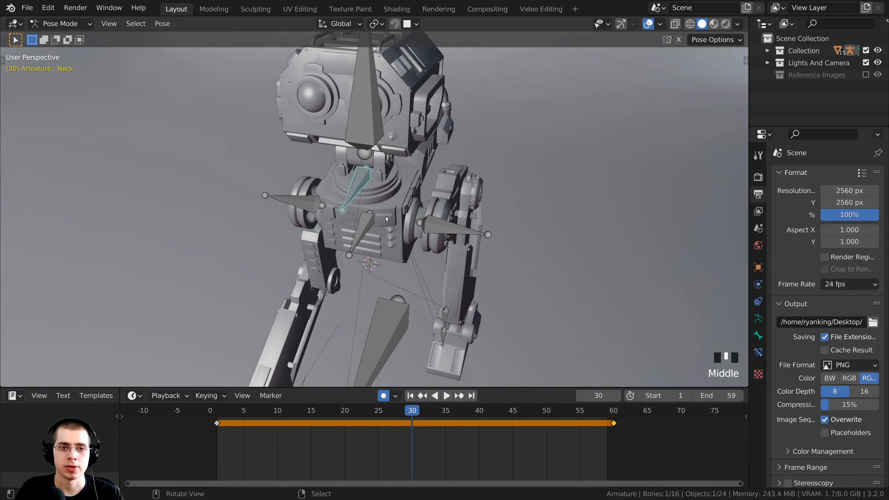
scroll(394, 195, down, 1)
middle_drag(383, 189, 357, 148)
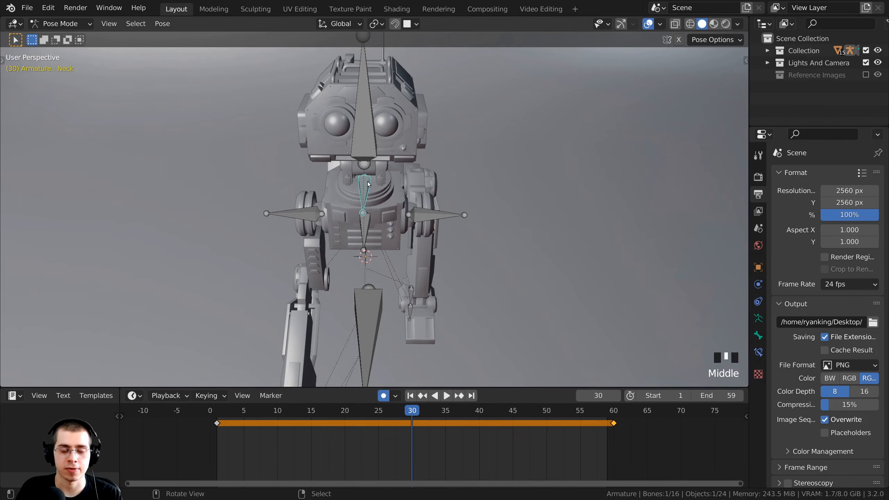
key(i)
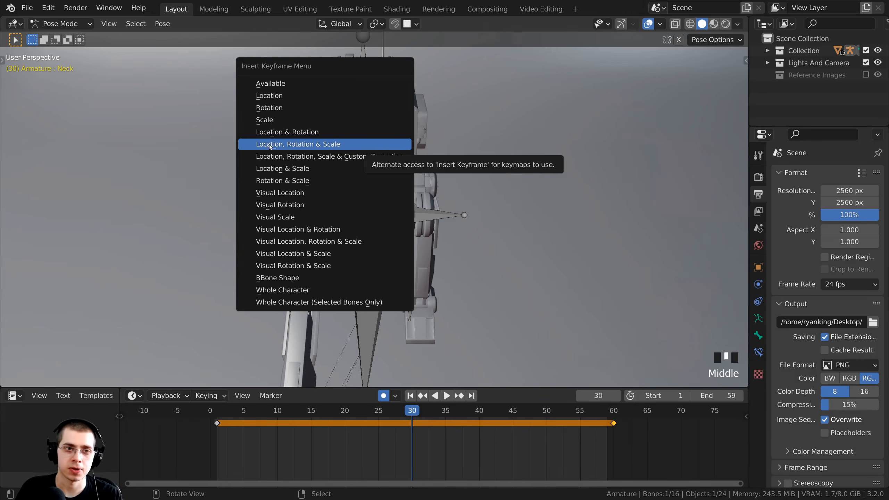
click(328, 145)
scroll(332, 146, up, 3)
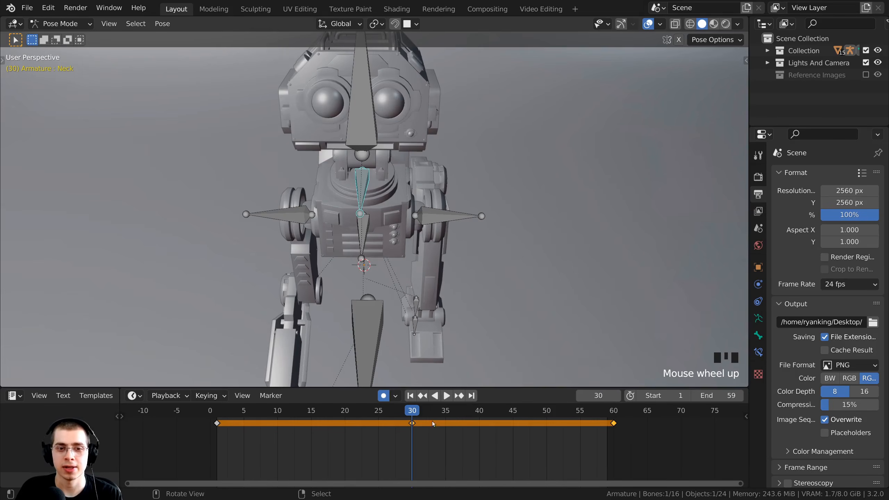
scroll(433, 421, up, 2)
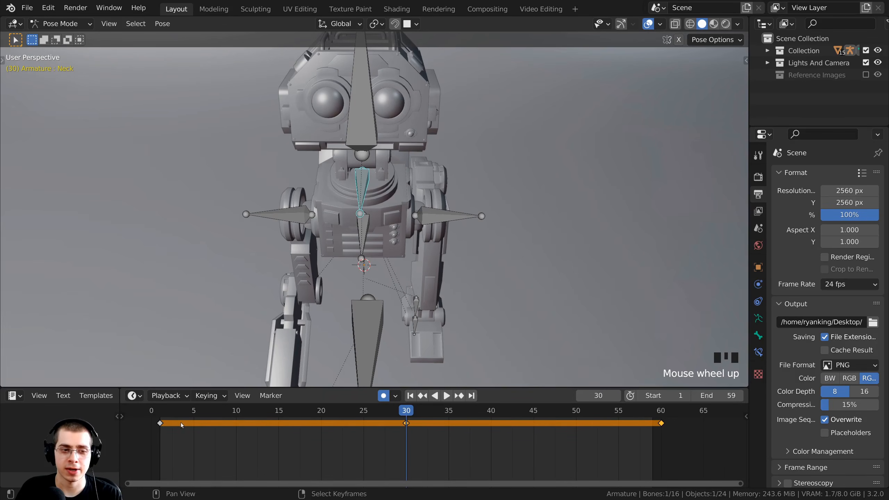
scroll(391, 419, down, 1)
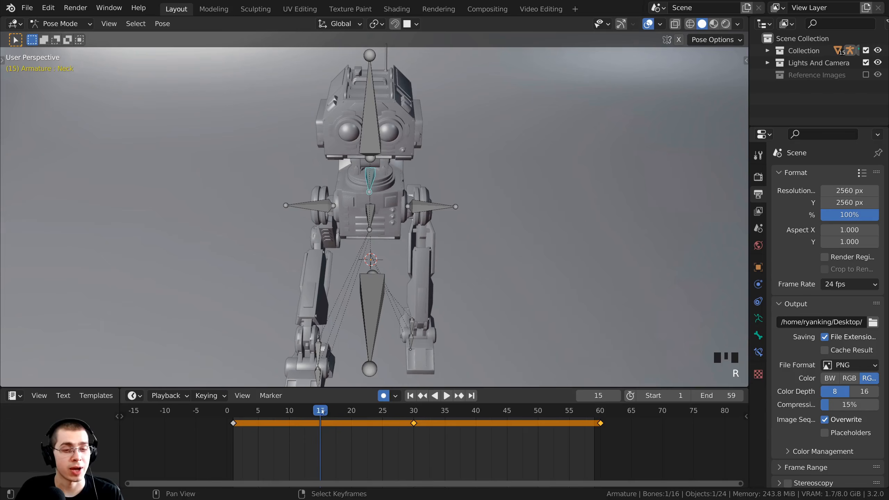
scroll(312, 410, up, 1)
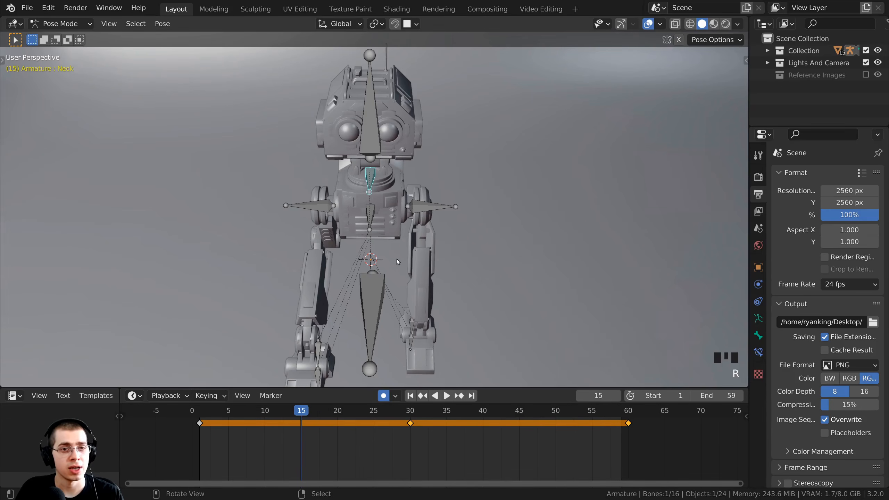
Try neck rotations at frames 30 and 45, cancel them, and return to frame 15.
key(r)
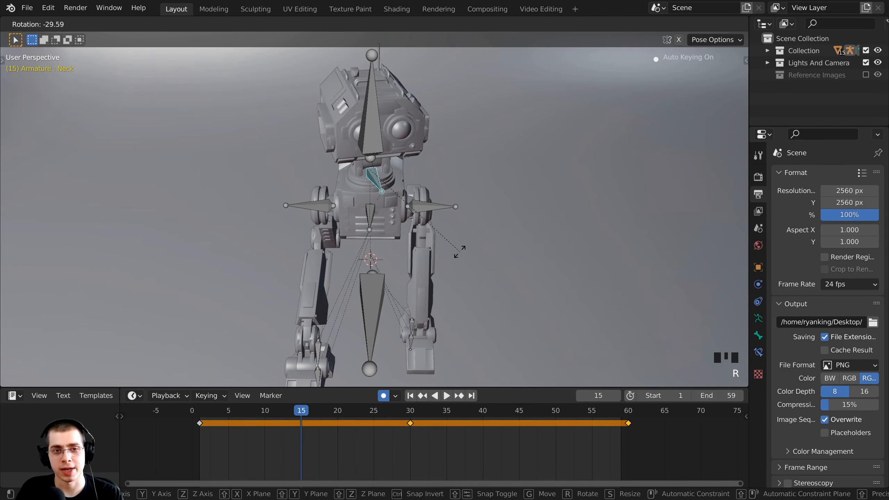
right_click(462, 249)
click(519, 411)
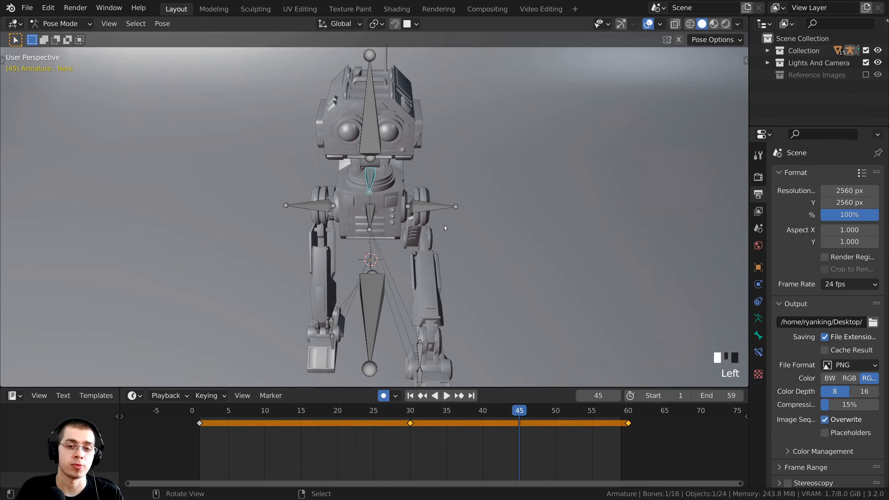
key(r)
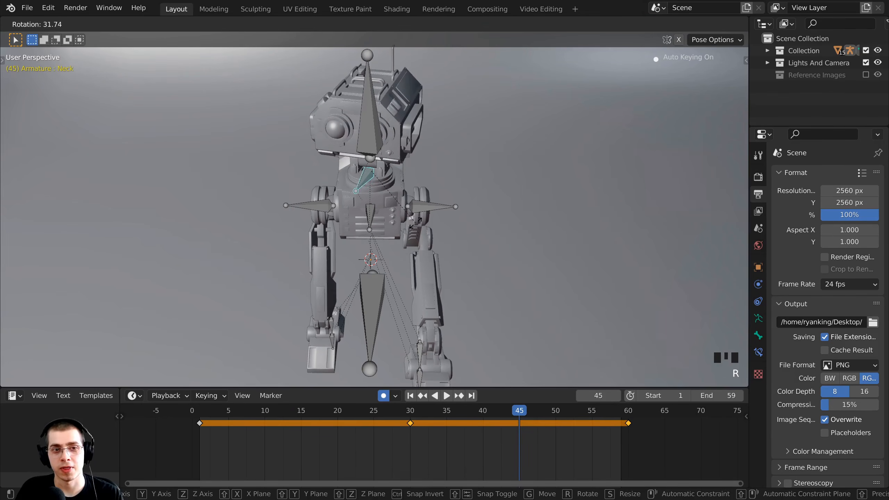
right_click(415, 223)
click(303, 412)
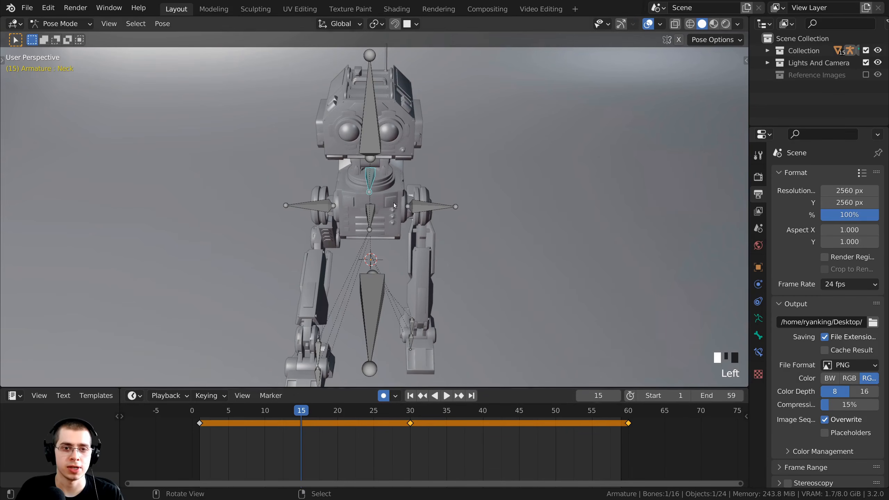
scroll(361, 168, up, 3)
shift+middle_drag(371, 158, 376, 212)
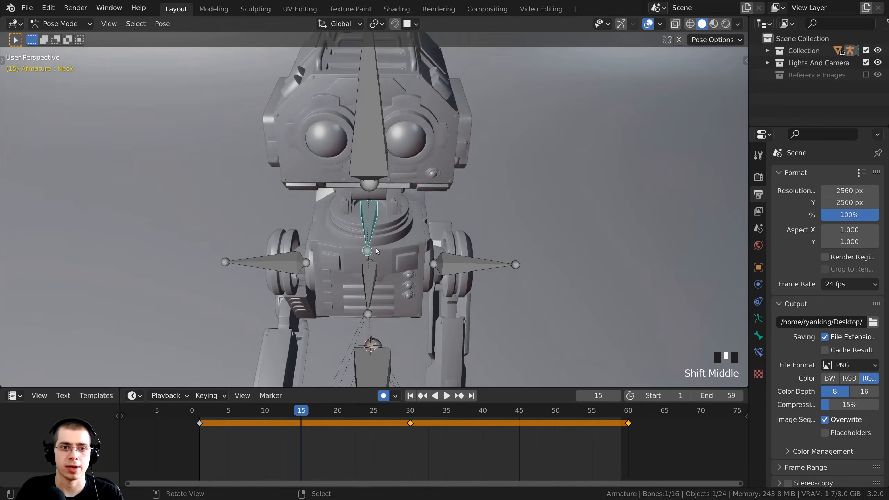
scroll(382, 266, down, 2)
scroll(479, 225, up, 1)
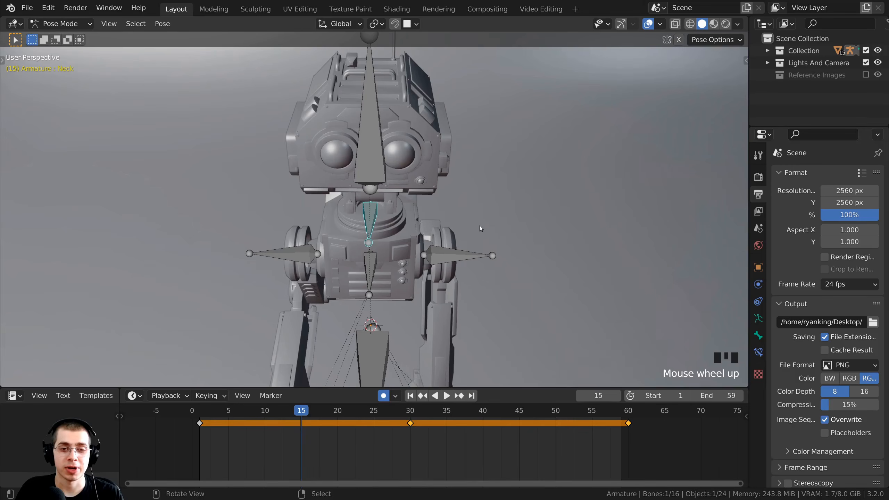
Rotate the Neck bone -17° at frame 15.
key(r)
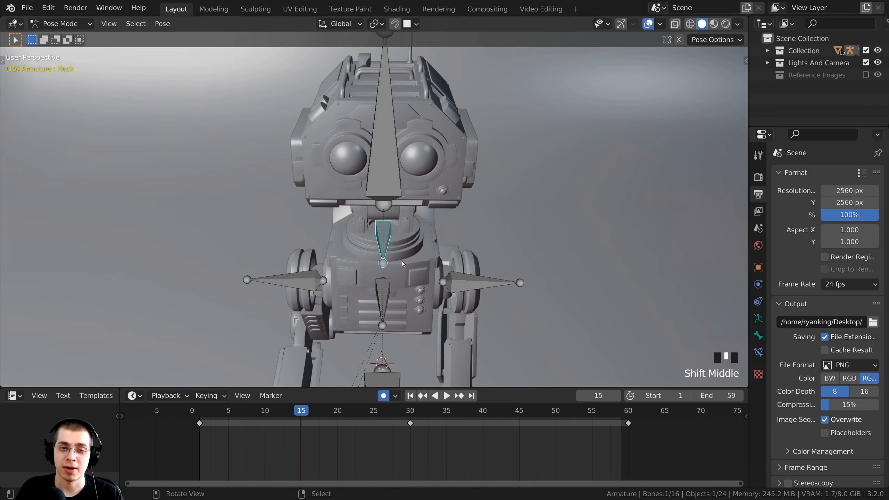
key(r)
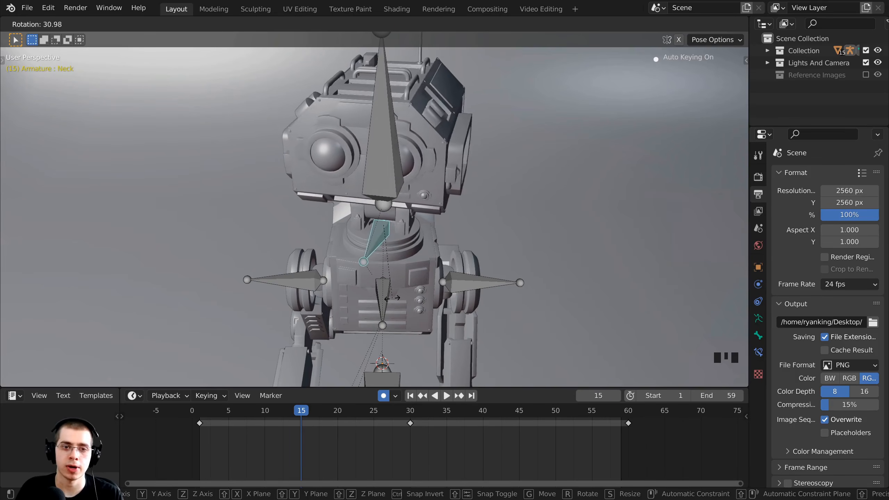
key(Escape)
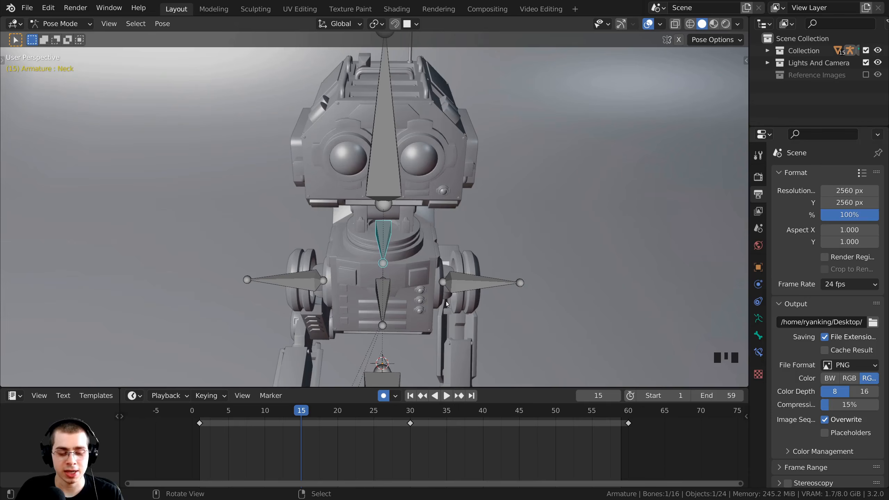
ctrl+middle_drag(441, 304, 445, 298)
key(r)
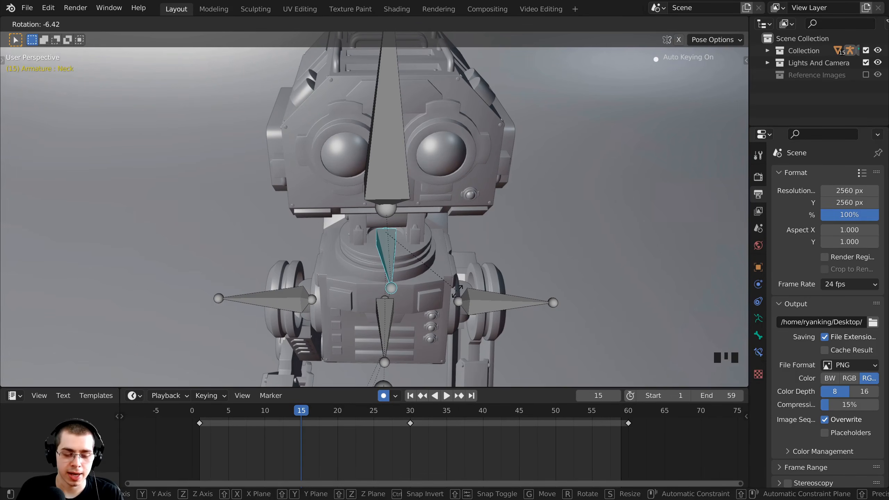
text(-17)
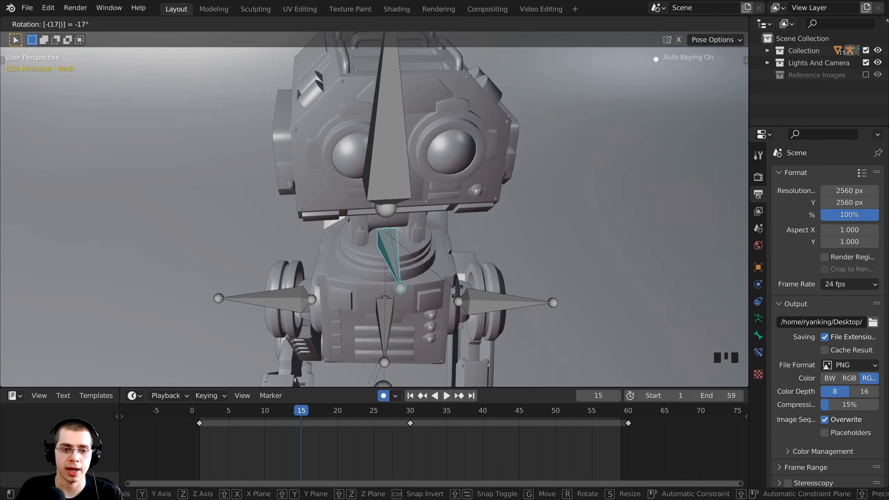
key(Return)
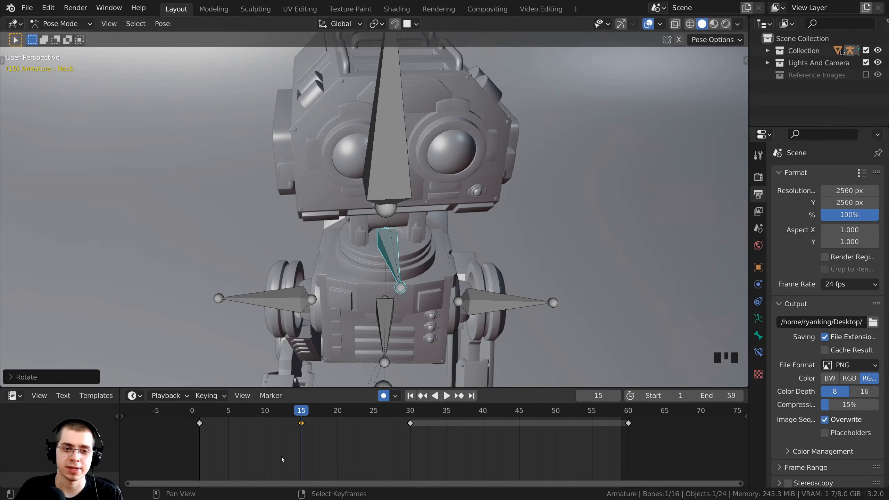
Rotate the Neck bone 17° at frame 45 and start playback.
drag(300, 416, 518, 421)
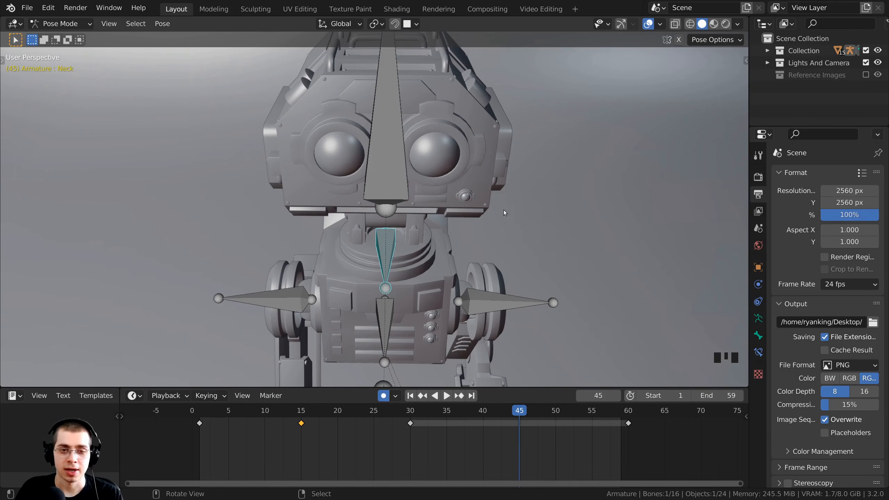
key(r)
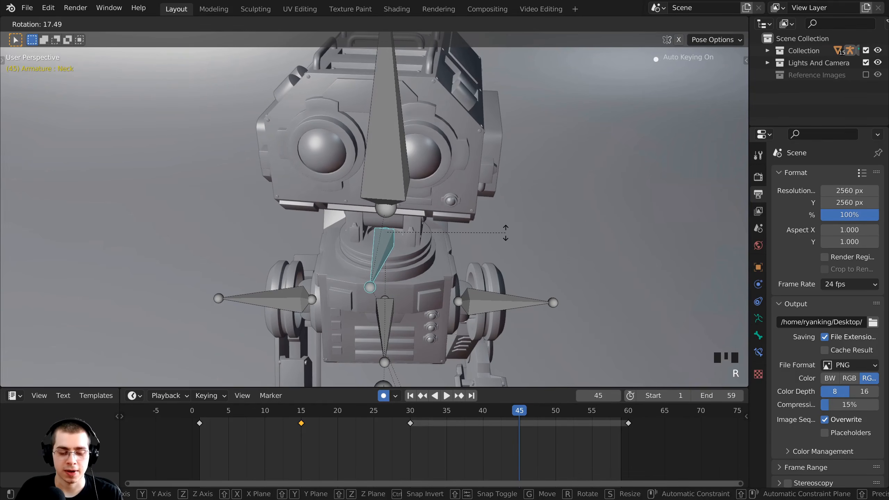
text(17)
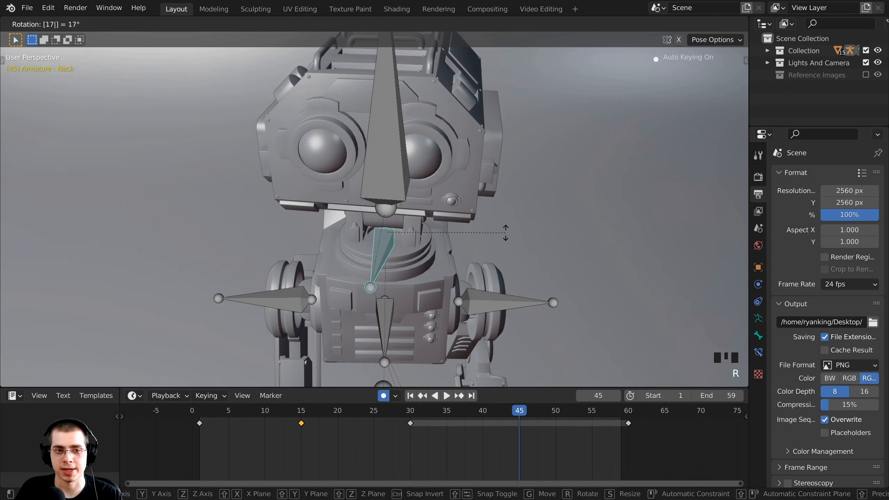
key(Return)
middle_drag(505, 232, 364, 227)
scroll(471, 220, down, 2)
key(space)
Play and scrub the walk cycle near its end, orbiting to a side angle.
key(space)
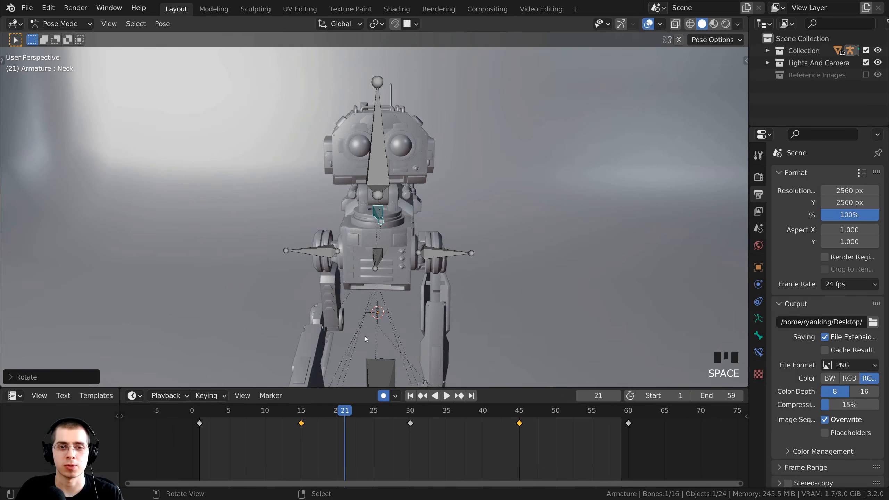
key(space)
key(space)
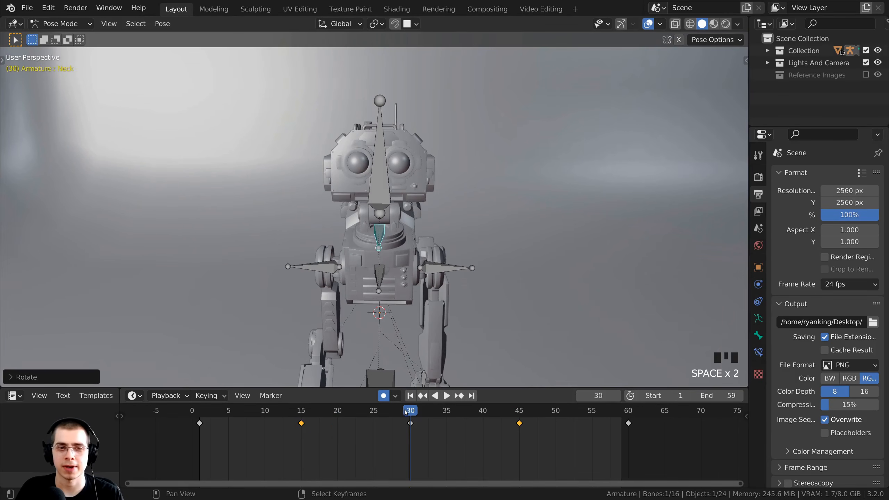
key(space)
key(space)
key(space)
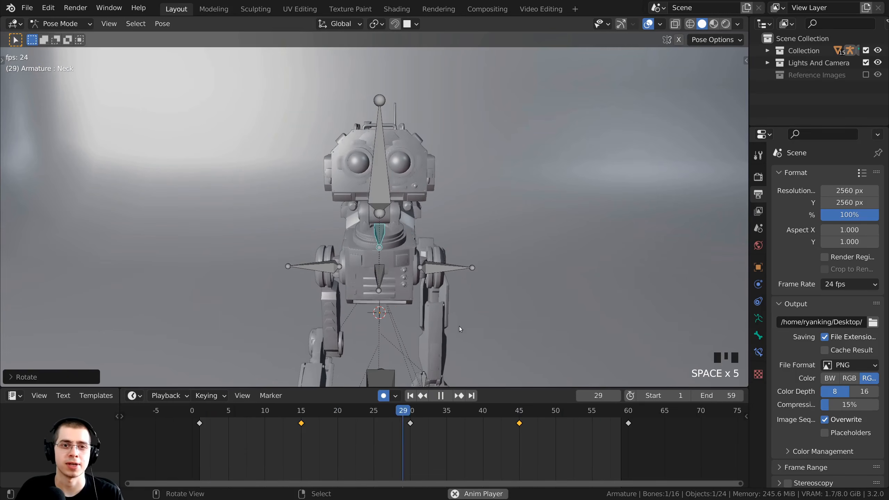
middle_drag(459, 327, 401, 241)
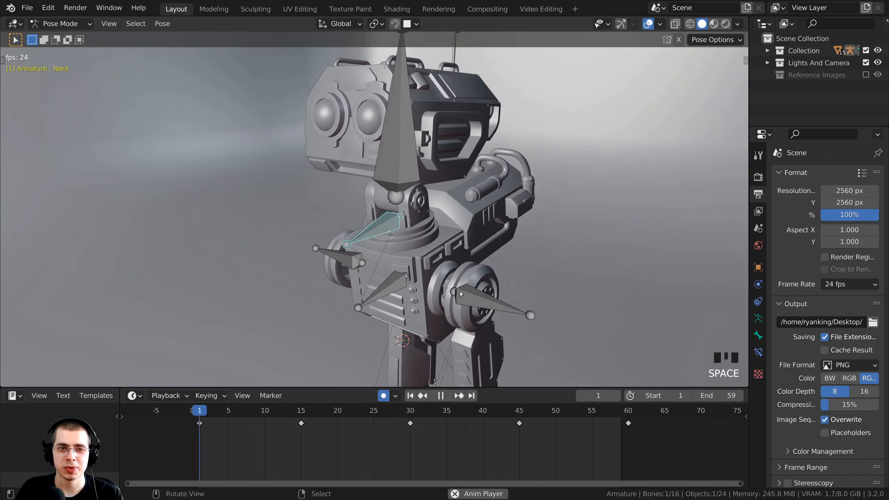
scroll(531, 338, down, 2)
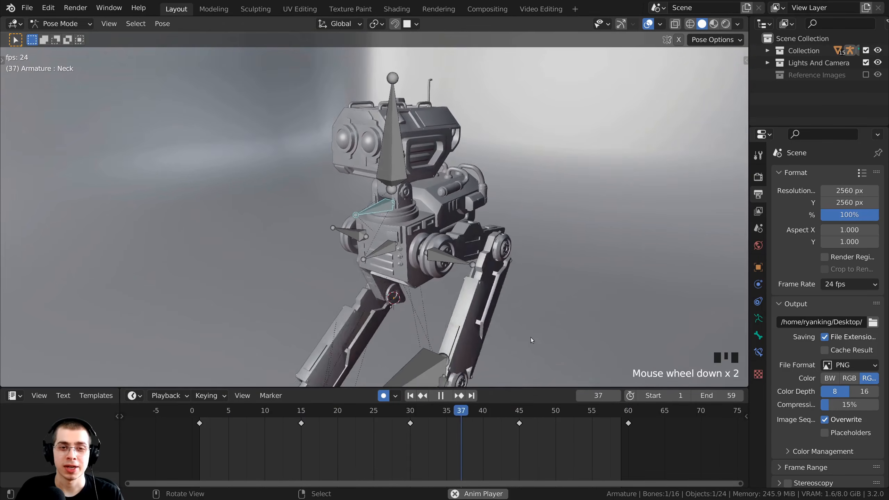
key(space)
drag(523, 412, 590, 417)
key(space)
click(585, 411)
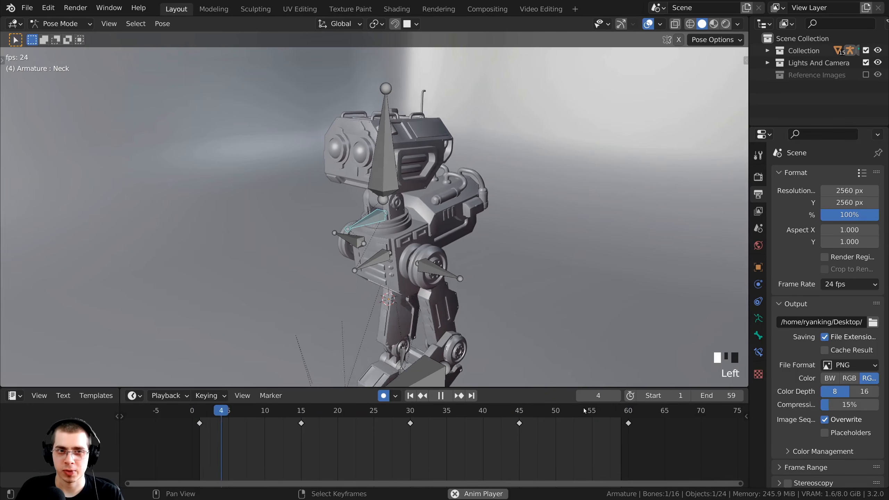
click(586, 412)
scroll(588, 358, up, 1)
click(600, 422)
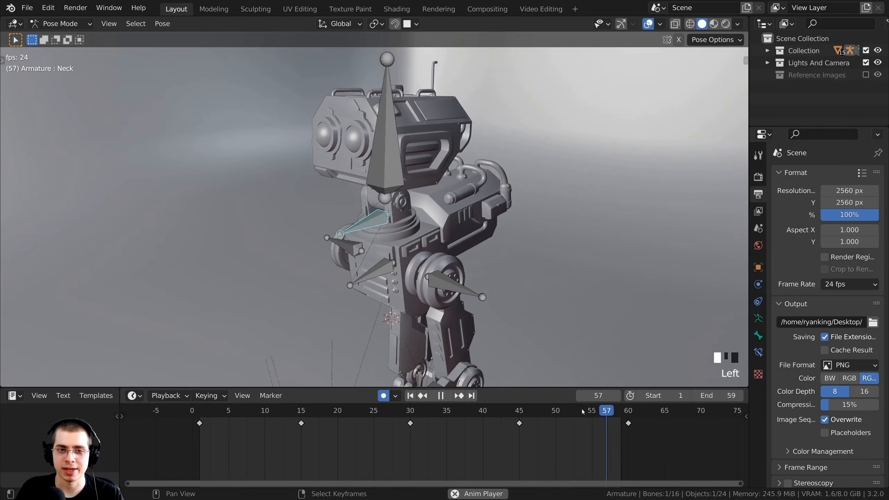
click(583, 412)
key(space)
Switch to the Right Orthographic view of the robot.
scroll(453, 253, down, 4)
middle_drag(396, 230, 393, 234)
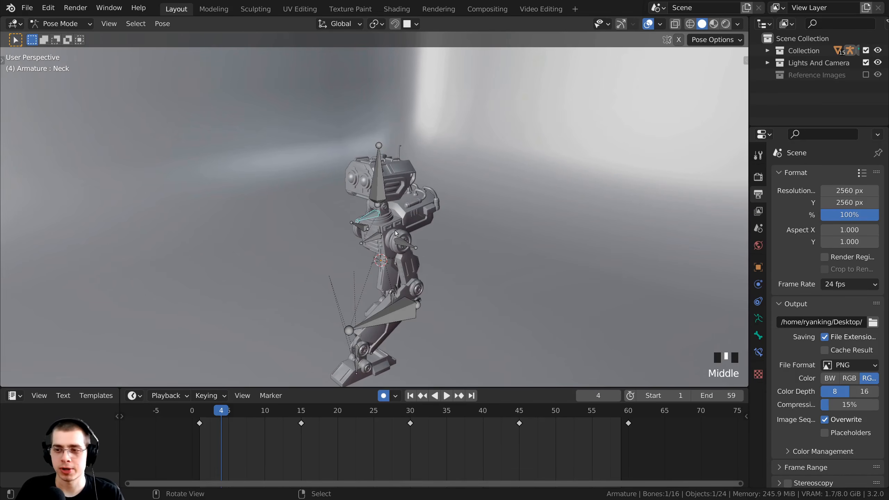
key(KP_3)
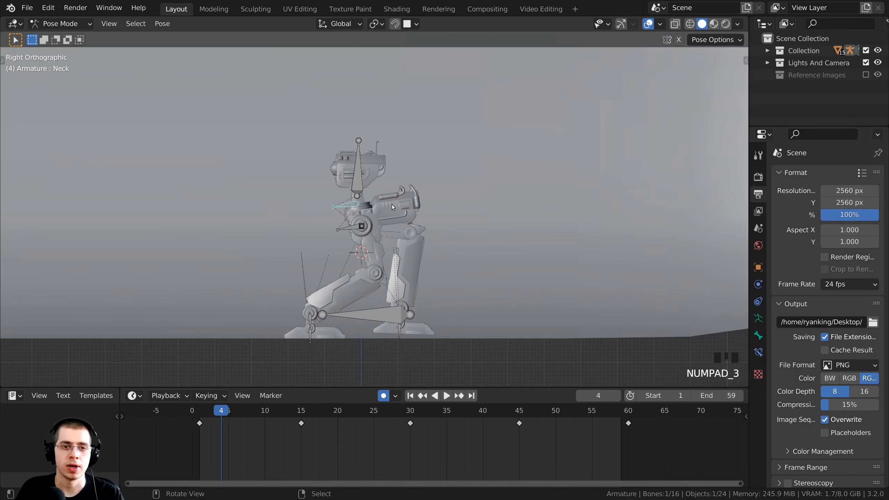
Box-select the frame-1 keyframe and duplicate it onto frame 60.
scroll(391, 204, up, 2)
key(a)
key(a)
key(a)
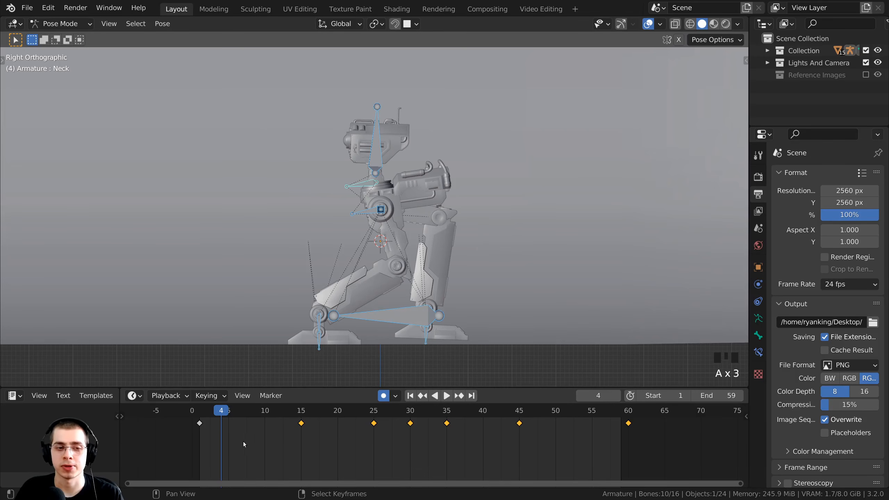
key(Left)
key(Left)
key(Left)
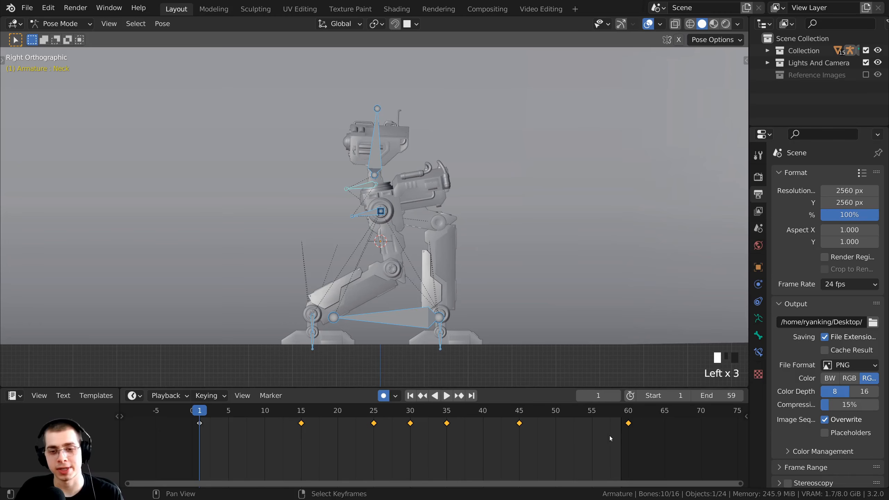
middle_drag(447, 438, 437, 437)
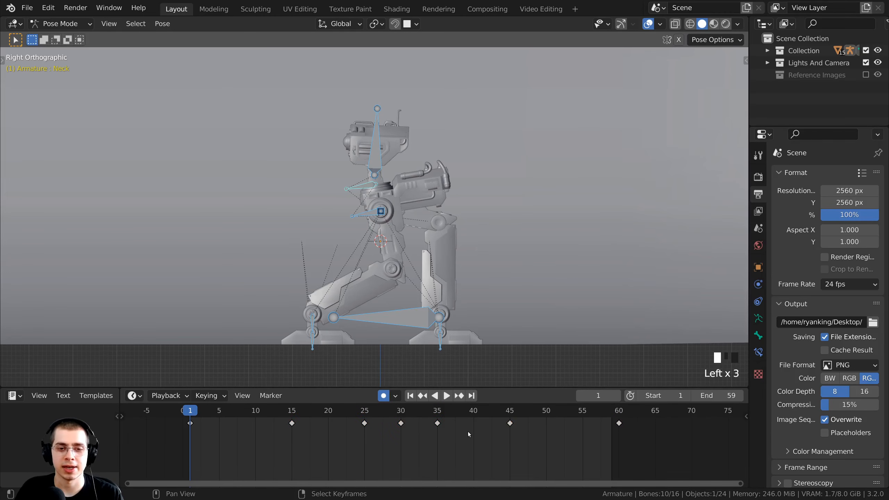
key(a)
key(a)
key(a)
key(a)
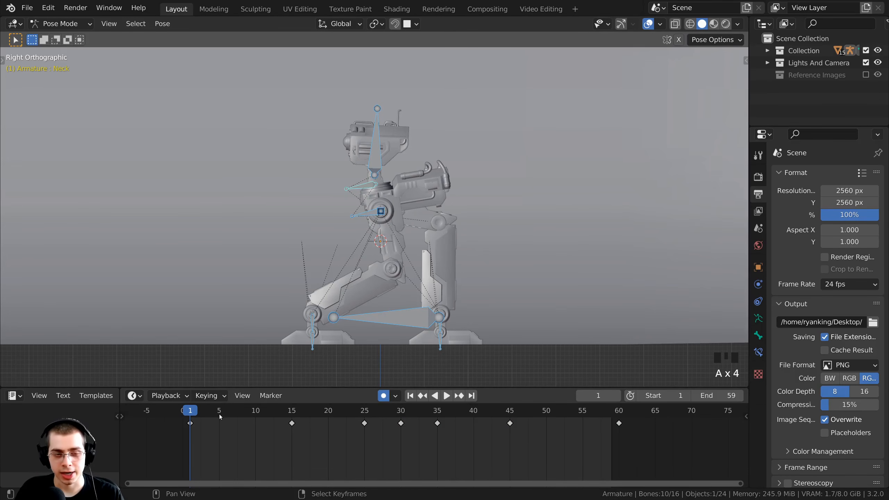
key(b)
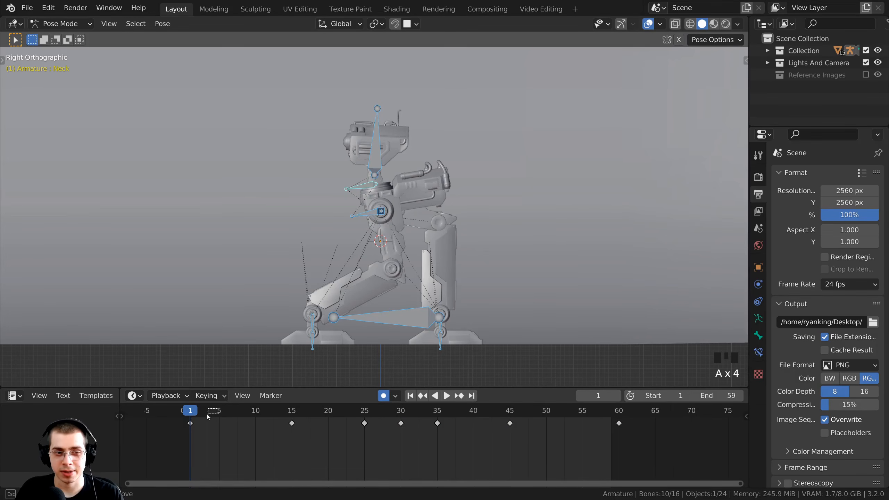
drag(208, 415, 170, 443)
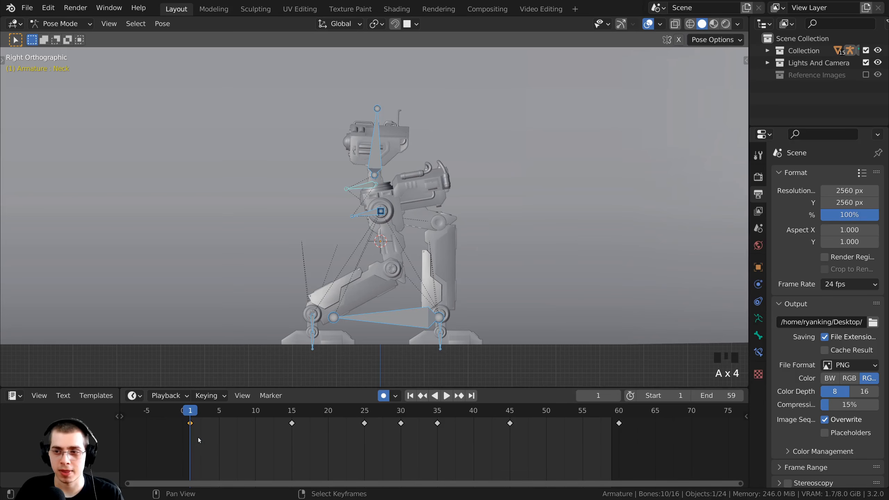
scroll(190, 430, up, 1)
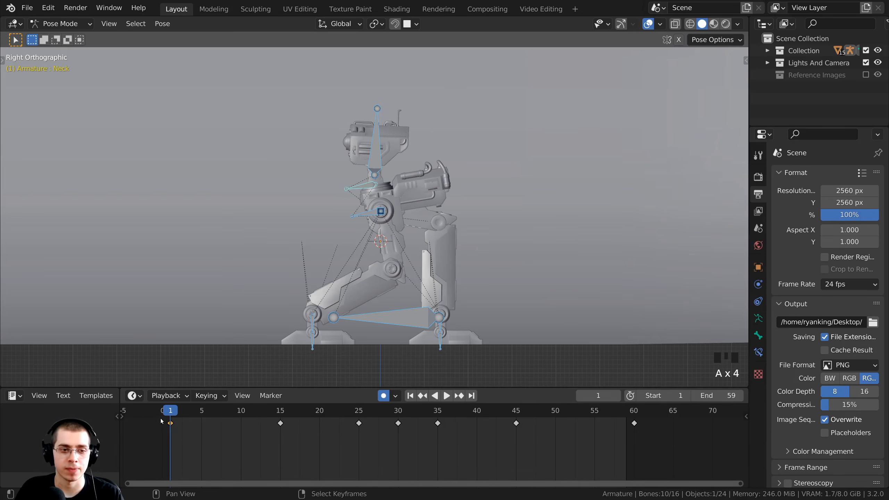
key(shift+d)
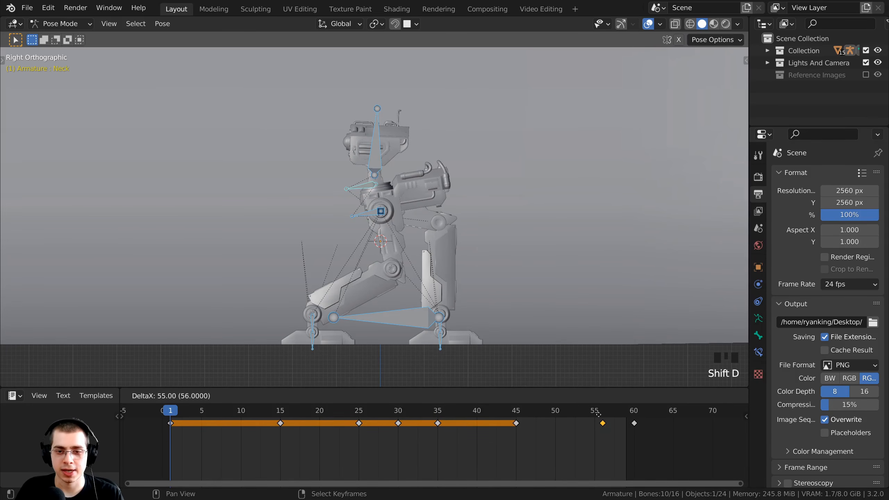
click(634, 422)
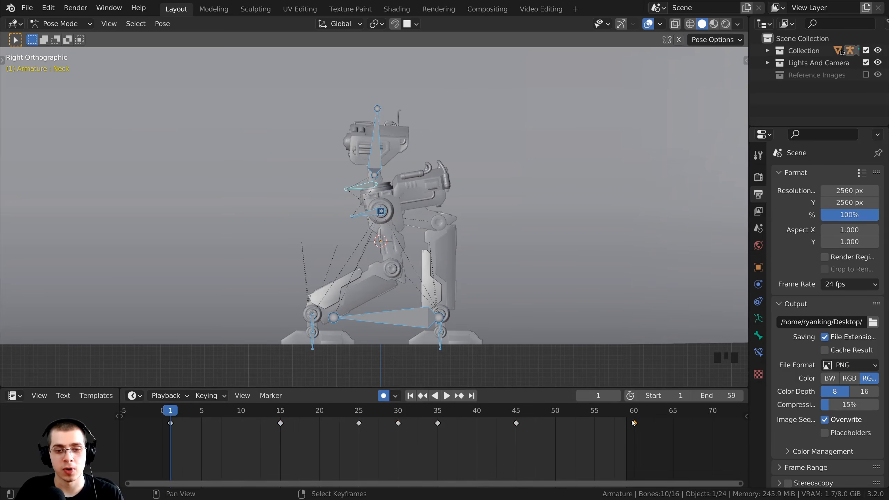
Play the walk cycle and check the poses near the end of the loop.
click(640, 426)
key(space)
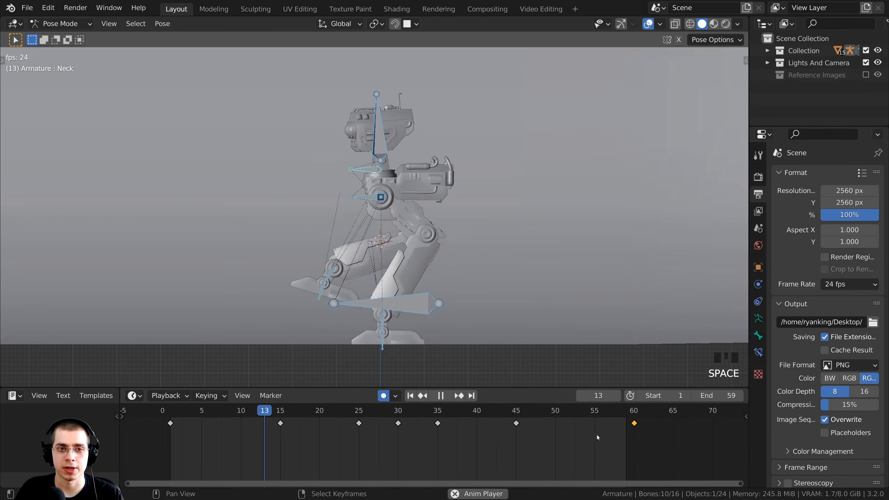
scroll(485, 246, up, 1)
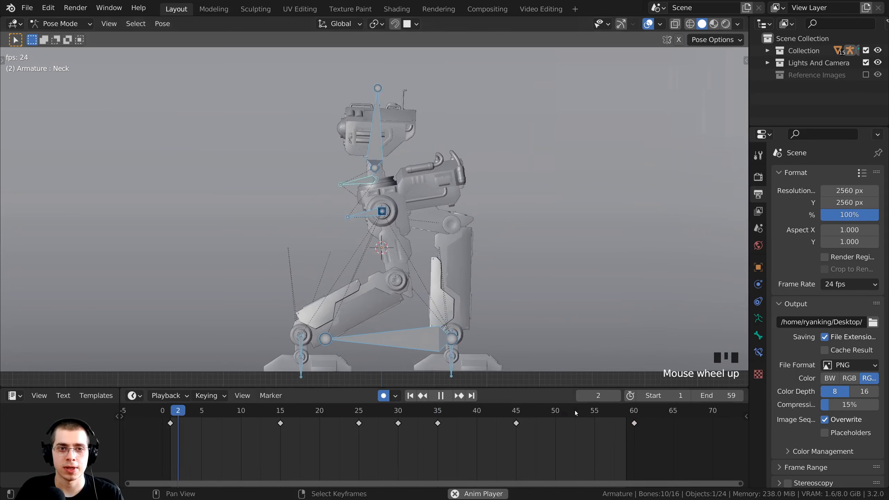
click(607, 410)
click(610, 412)
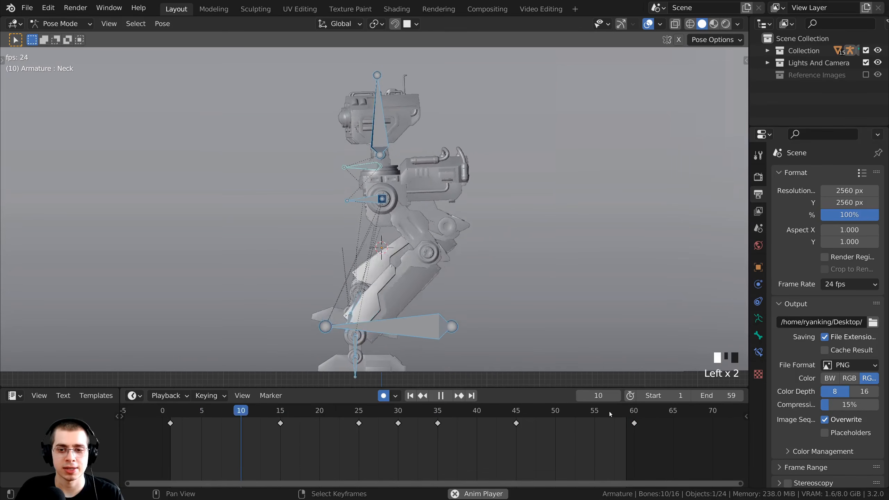
click(609, 412)
scroll(435, 179, up, 4)
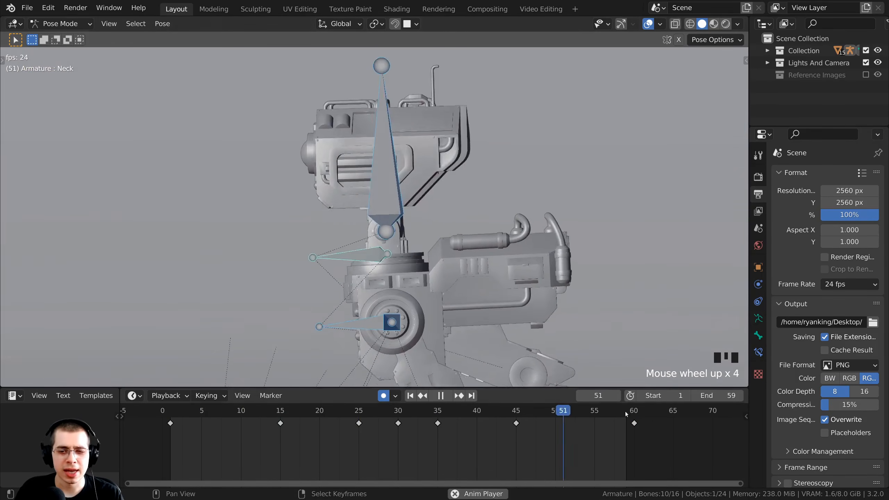
click(608, 411)
click(606, 411)
click(605, 411)
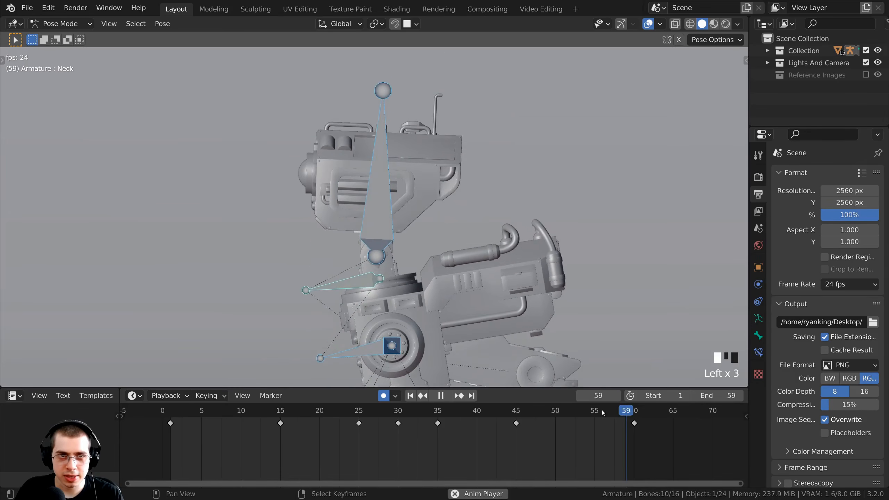
Clear the bone selection and view the robot through the scene camera.
click(599, 411)
click(598, 410)
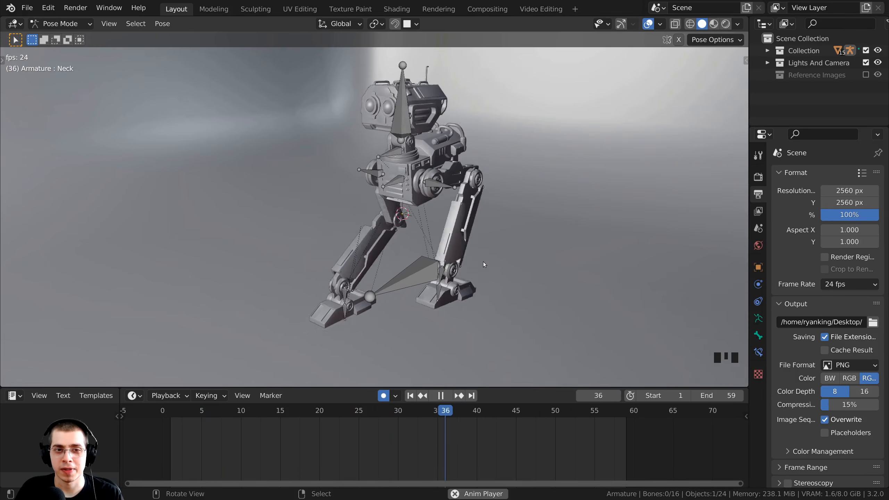
key(KP_0)
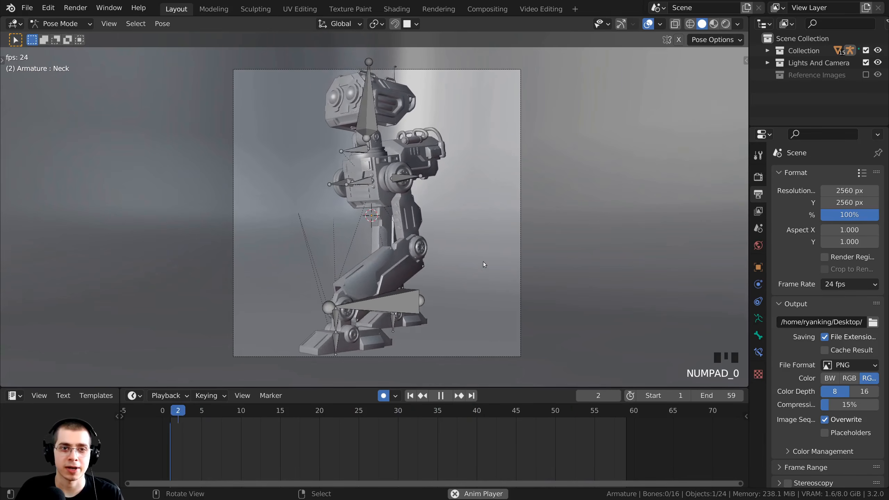
click(212, 144)
Return to Object Mode, deselect everything, and save the blend file.
key(ctrl+Tab)
click(444, 92)
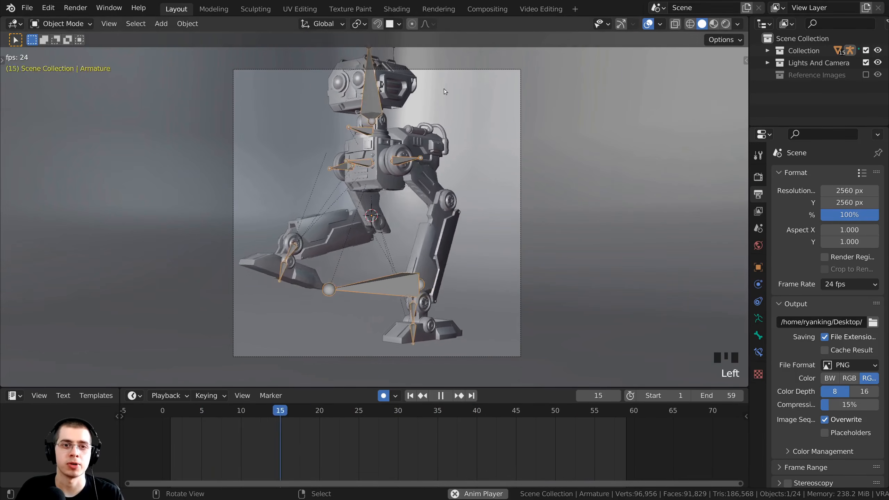
key(a)
key(ctrl+s)
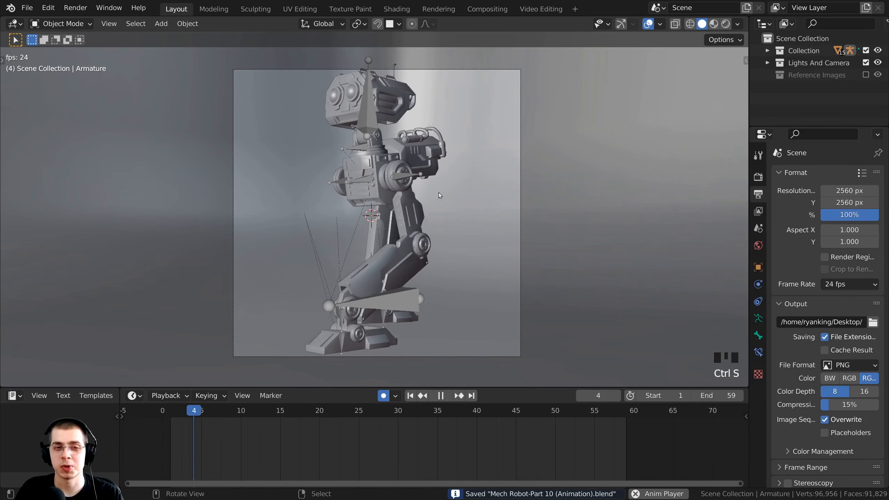
Select the camera, align it to the orbited view, and move it to frame the robot.
right_click(431, 69)
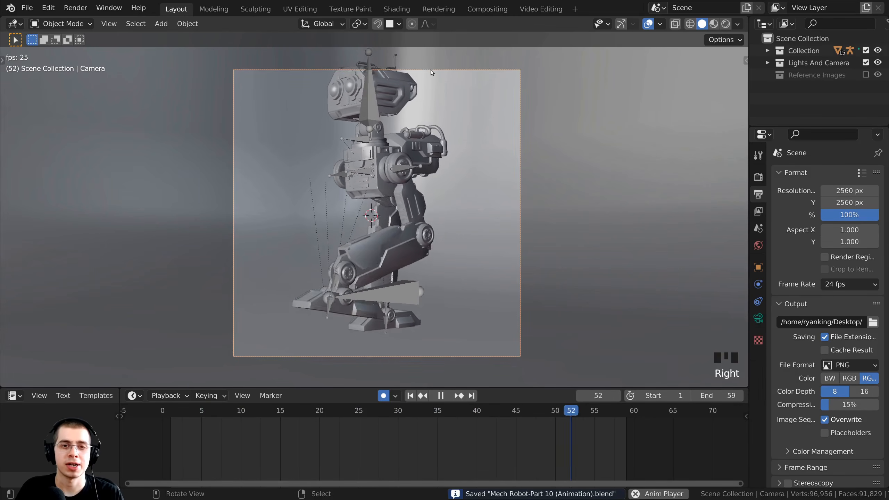
middle_drag(415, 113, 443, 140)
click(424, 384)
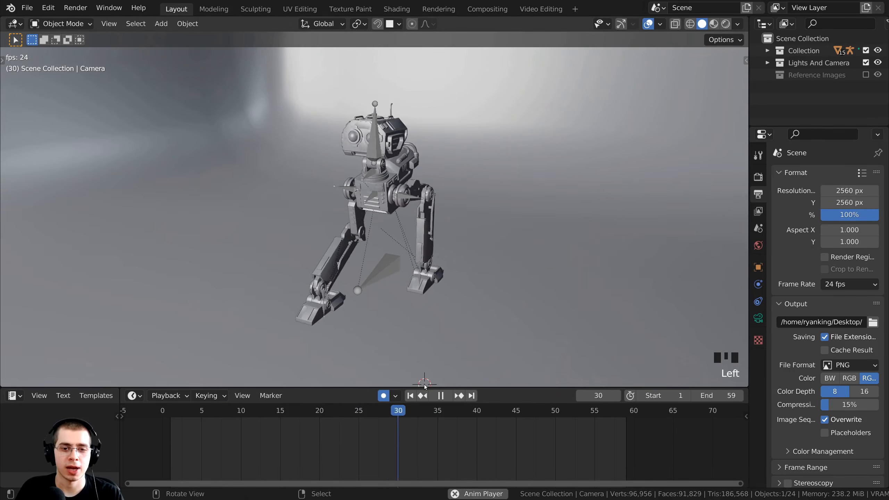
drag(429, 387, 429, 438)
middle_drag(418, 315, 408, 284)
scroll(408, 330, up, 2)
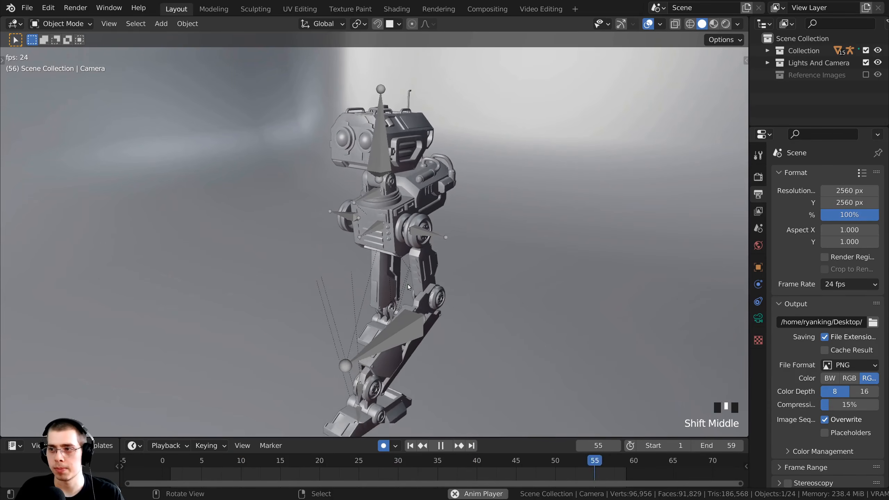
key(ctrl+alt+KP_0)
scroll(516, 194, up, 2)
scroll(516, 194, down, 2)
key(g)
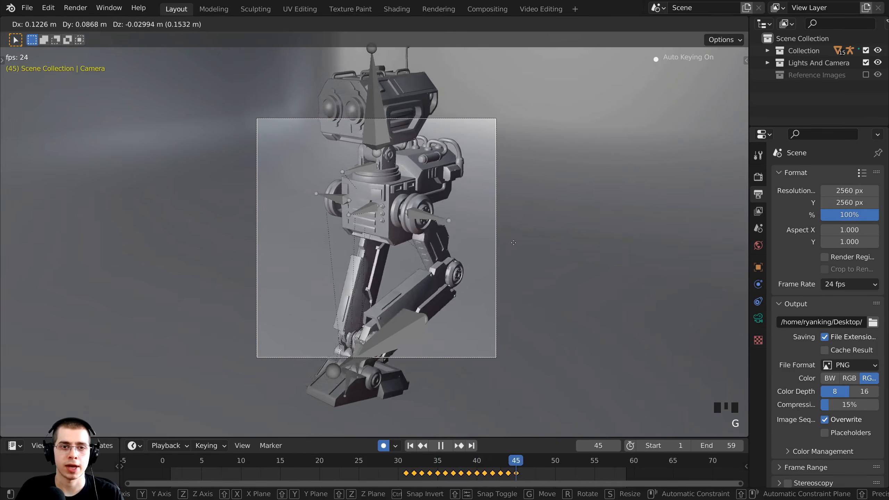
click(582, 275)
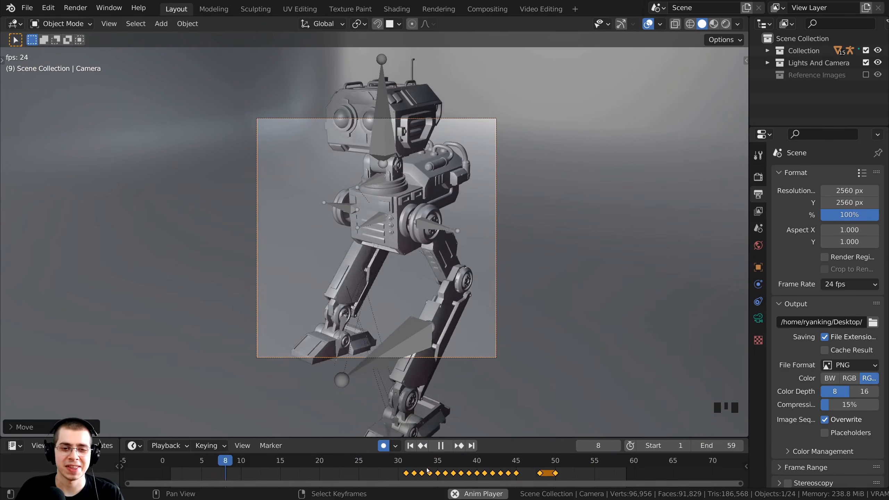
Reposition the camera again while the walk animation plays.
key(g)
key(space)
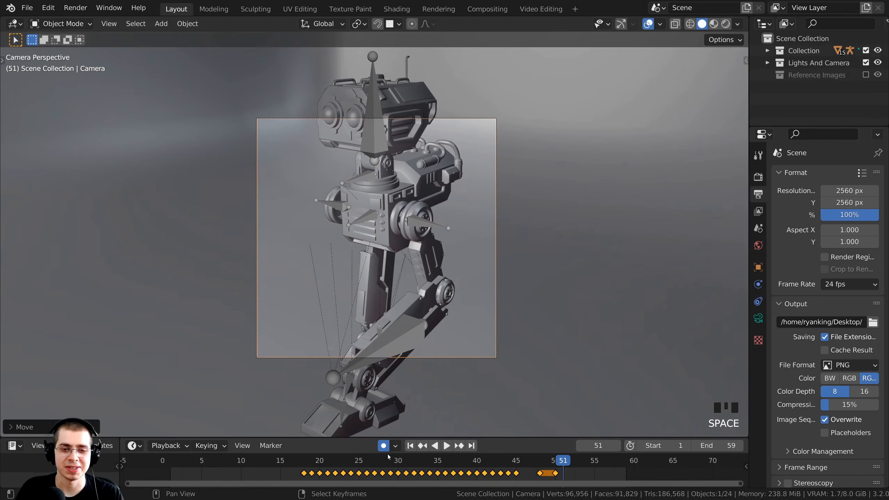
key(space)
key(g)
click(453, 251)
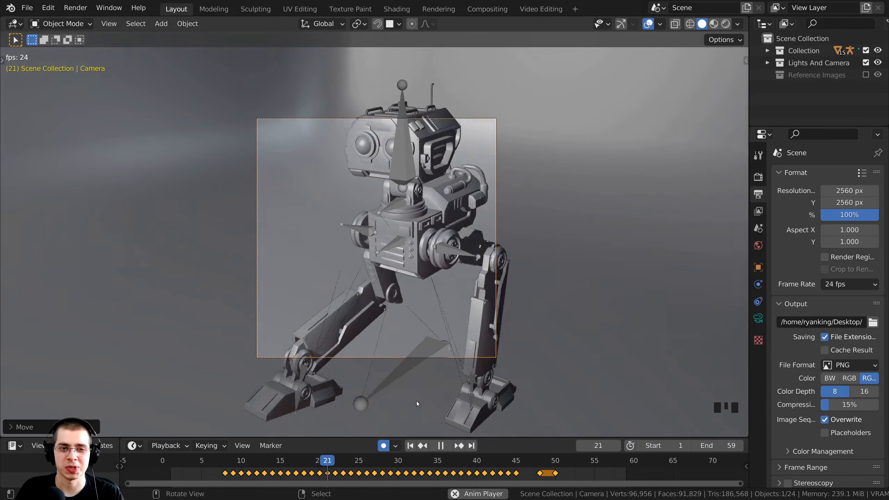
Stop playback, turn off auto keying, and delete the camera's stray keyframes.
key(space)
drag(421, 461, 397, 457)
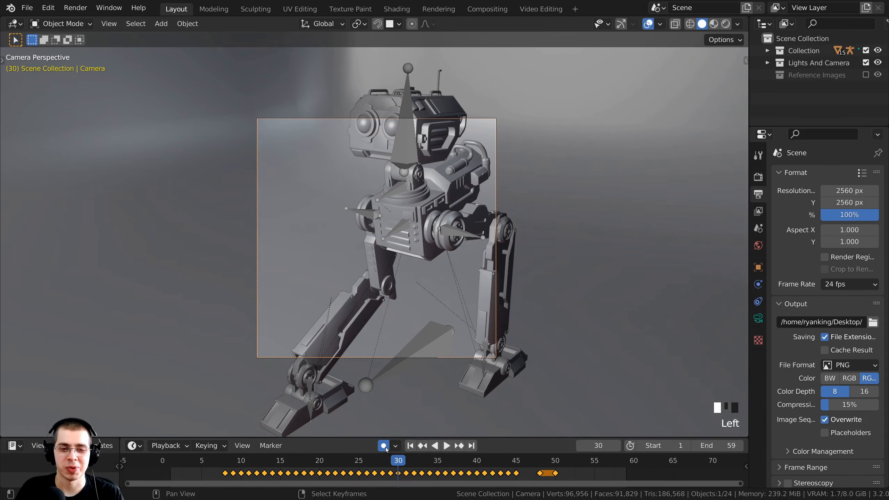
click(385, 447)
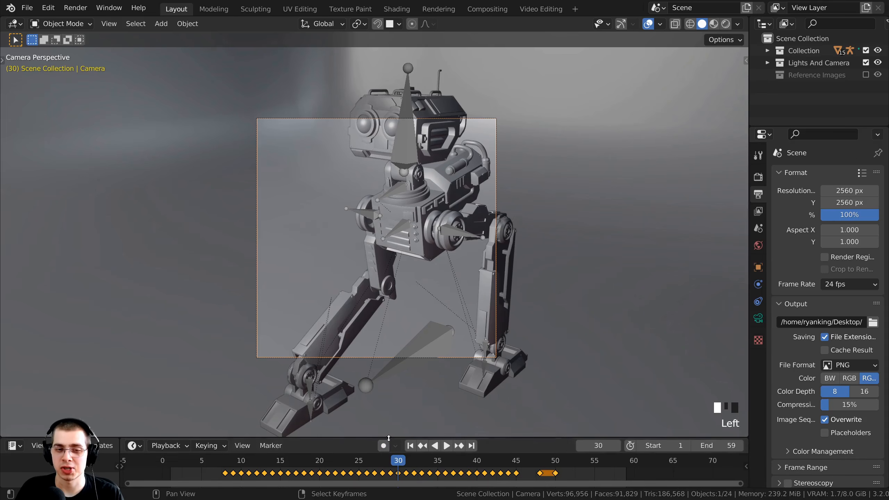
drag(387, 438, 384, 406)
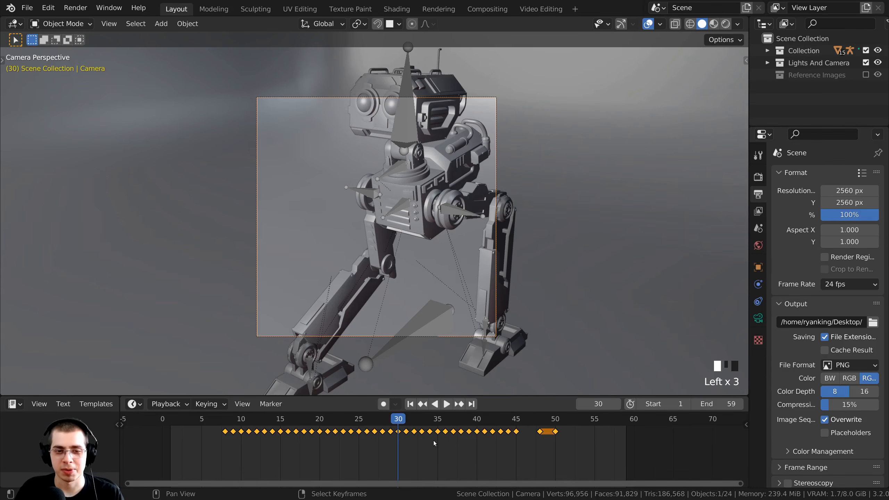
key(x)
click(389, 444)
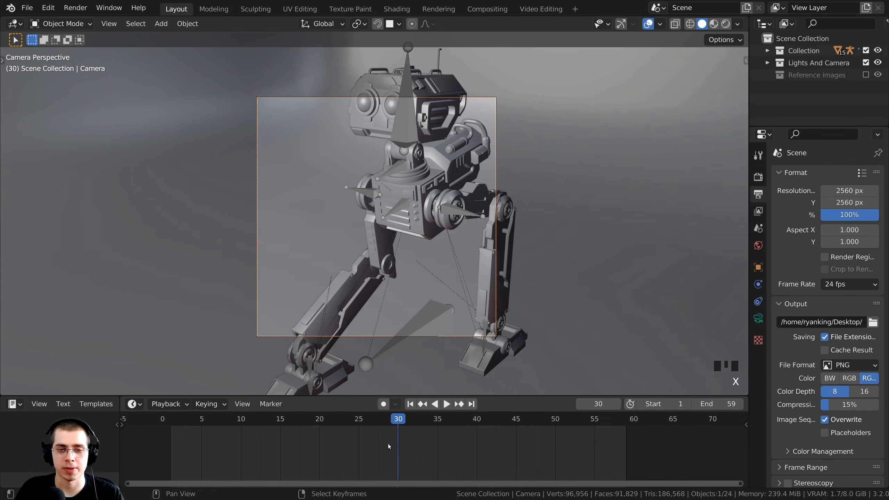
Pull the camera back so the whole robot fits, then switch to rendered shading.
key(space)
key(g)
click(465, 172)
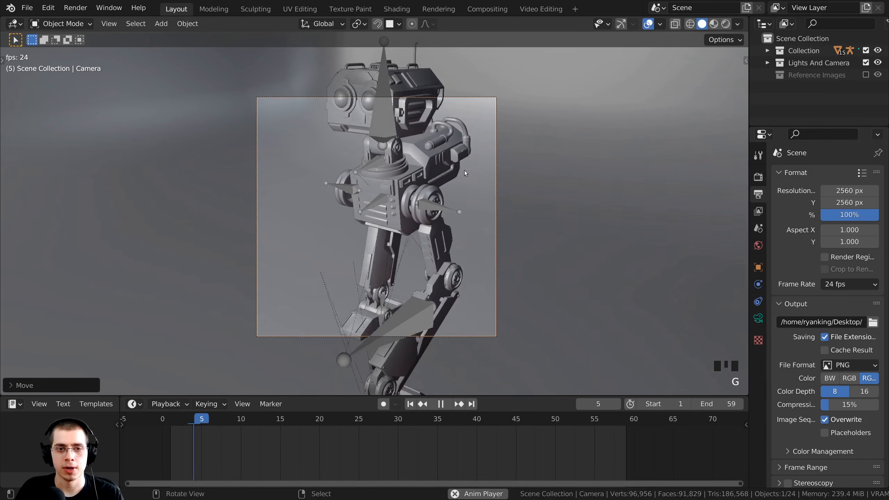
key(g)
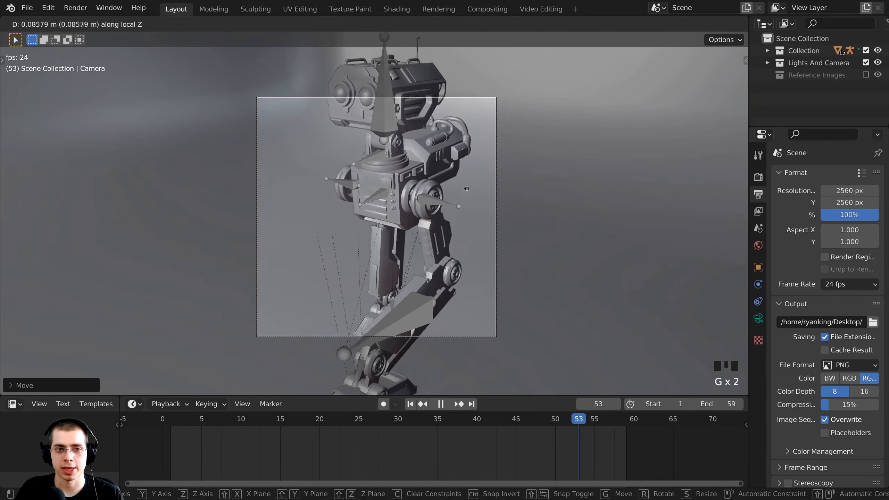
click(463, 298)
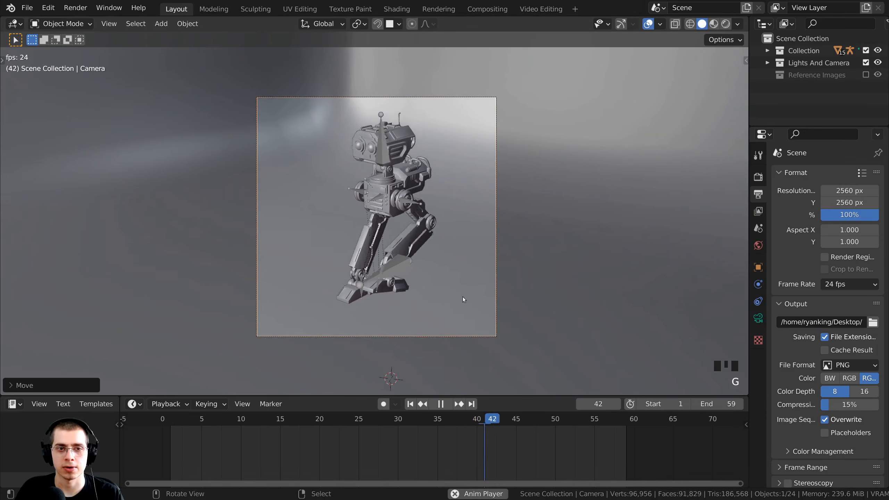
key(z)
click(451, 231)
Move the camera and dolly it along its depth axis.
key(g)
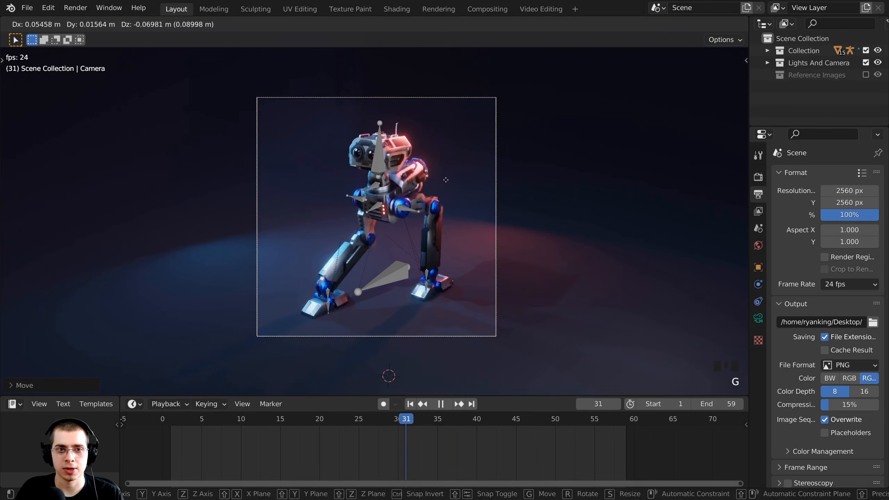
click(445, 179)
scroll(444, 177, up, 1)
key(g)
middle_click(443, 176)
click(442, 170)
Shift the camera and slide it along its local Z axis to finalize the framing.
key(g)
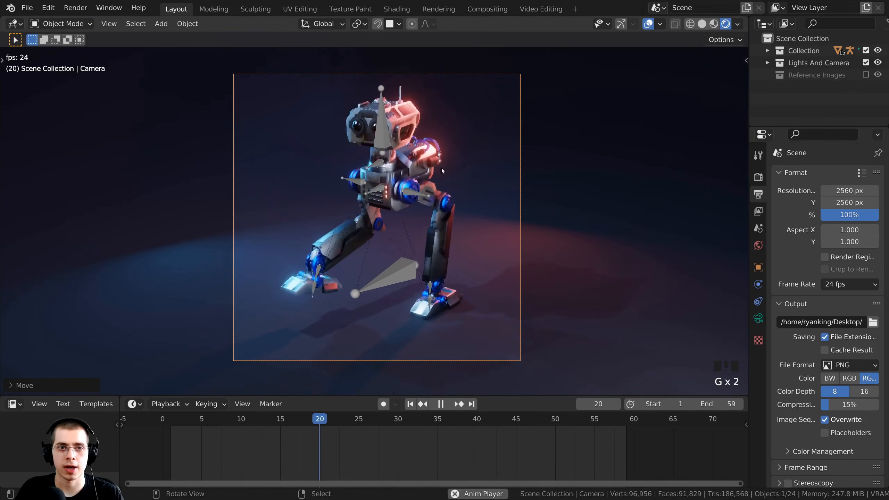
key(g)
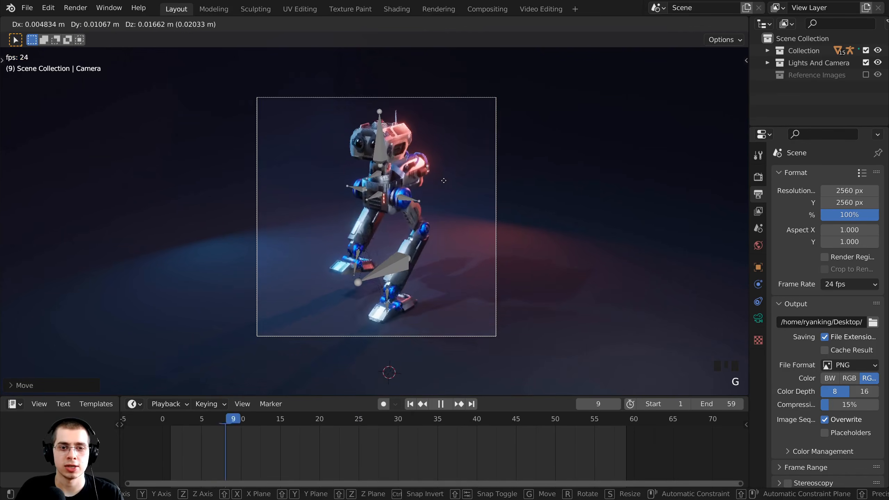
click(445, 182)
key(g)
middle_click(446, 183)
click(453, 202)
key(g)
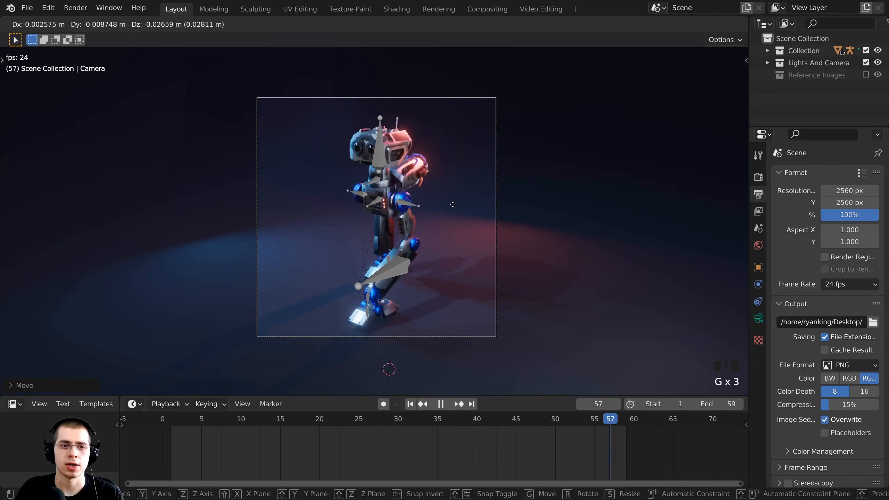
click(453, 205)
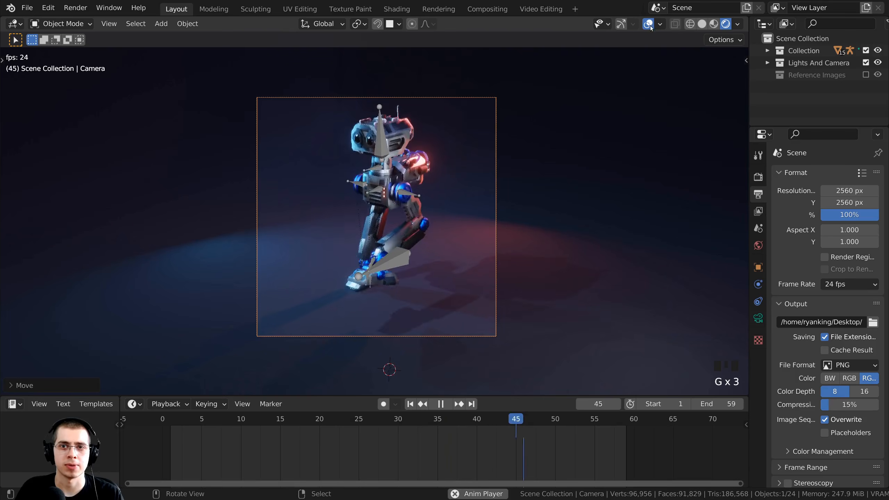
Hide viewport overlays, adjust the camera view, and stop playback at frame 56.
scroll(548, 135, up, 2)
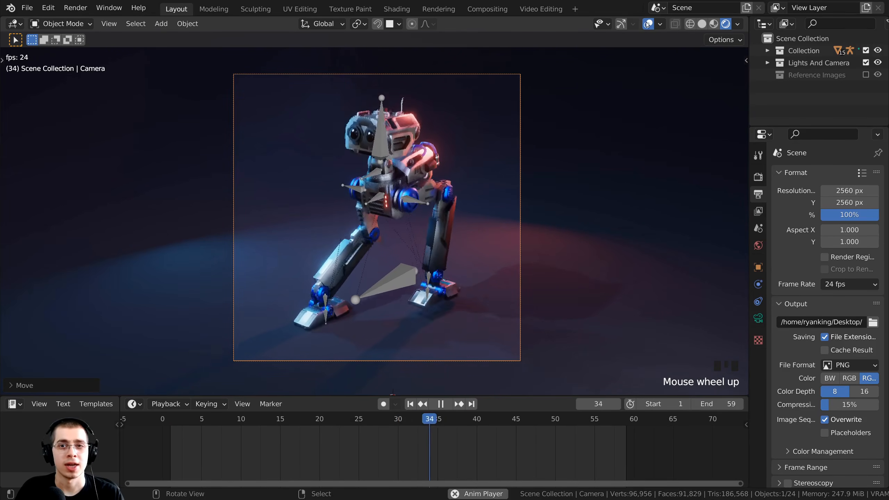
click(648, 24)
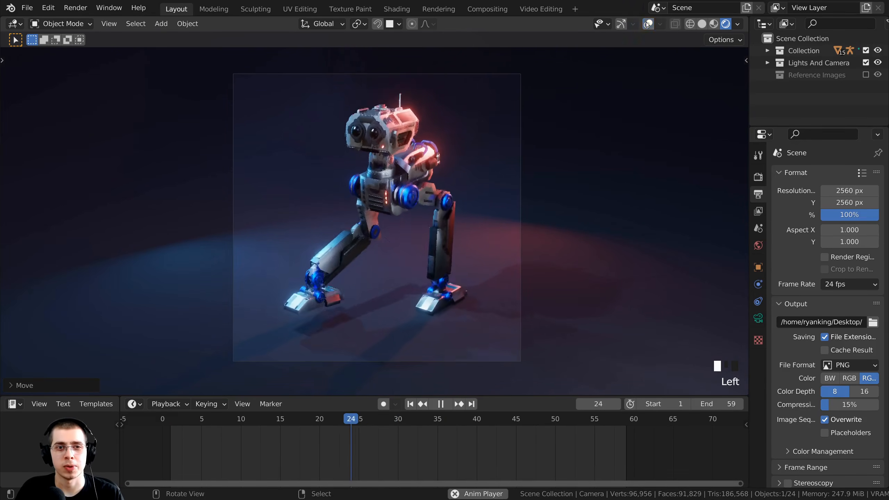
shift+middle_drag(406, 106, 405, 108)
scroll(406, 113, up, 1)
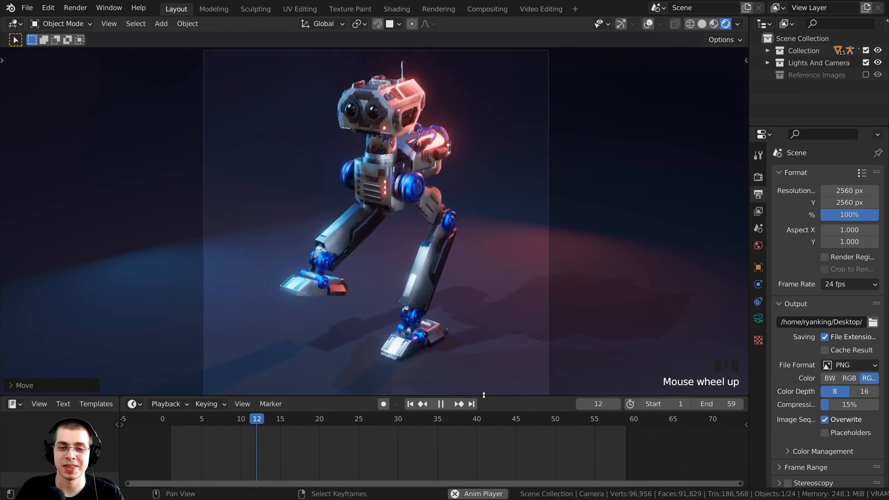
drag(485, 395, 484, 432)
shift+middle_click(495, 343)
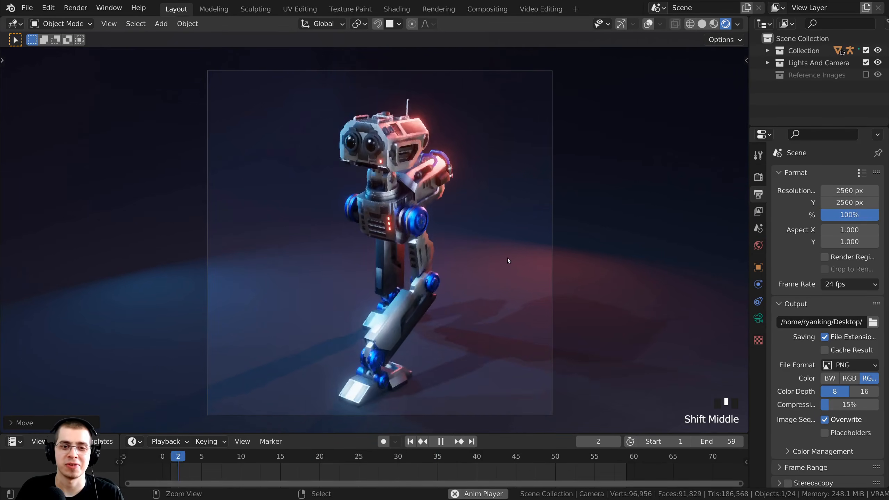
ctrl+middle_drag(509, 261, 508, 254)
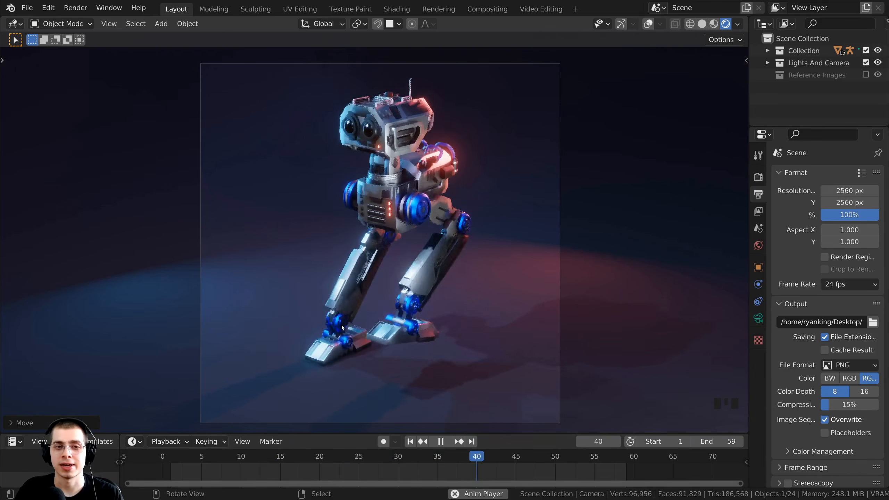
key(space)
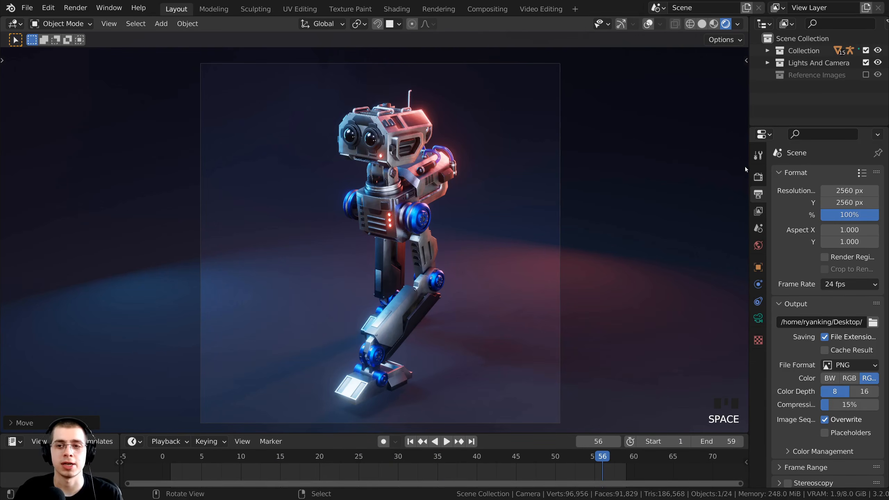
drag(748, 168, 667, 168)
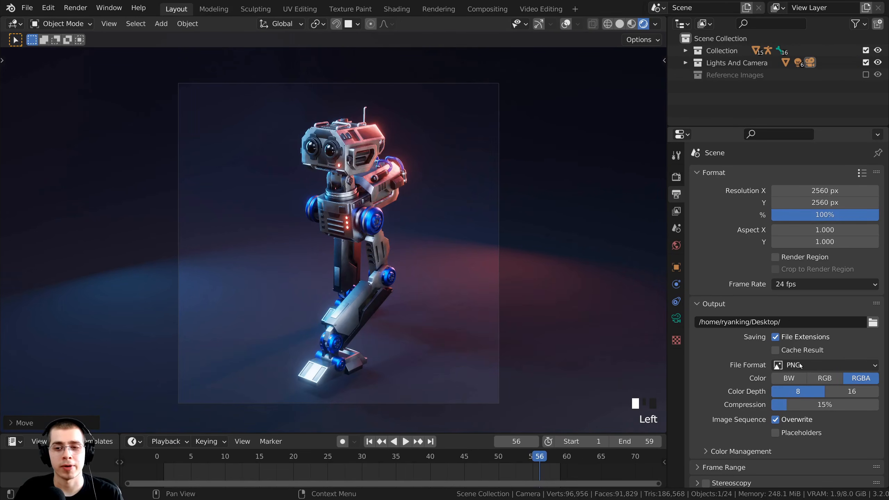
Change the output file format from PNG to JPEG with quality 100%.
click(801, 366)
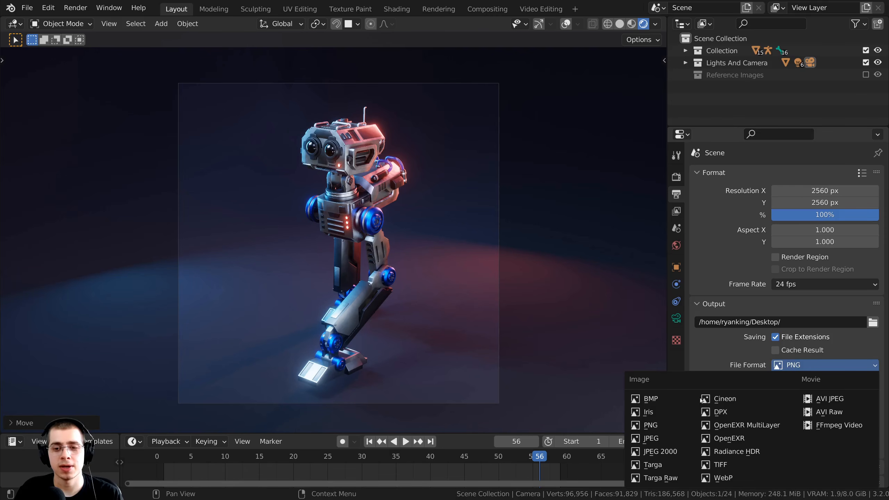
click(676, 439)
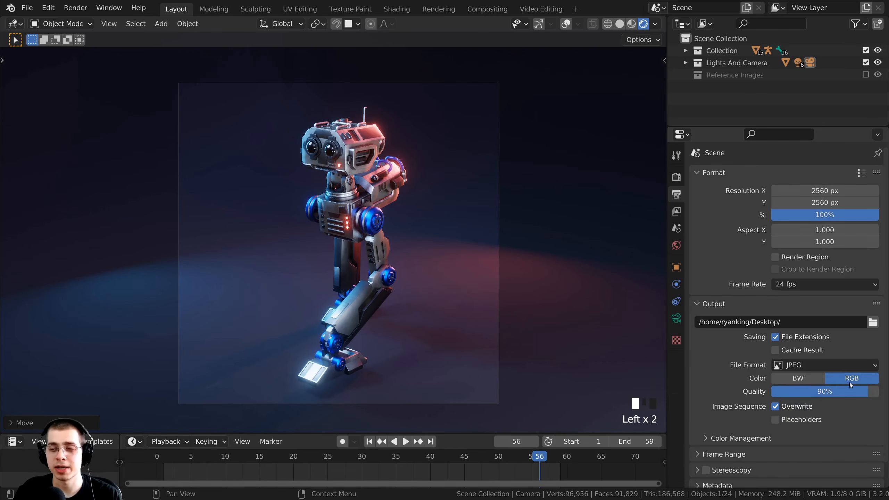
scroll(462, 281, up, 1)
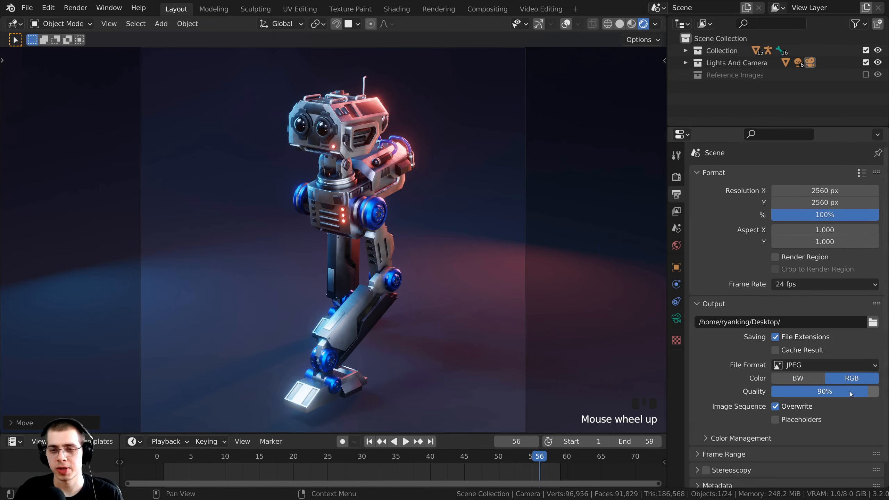
drag(835, 392, 840, 392)
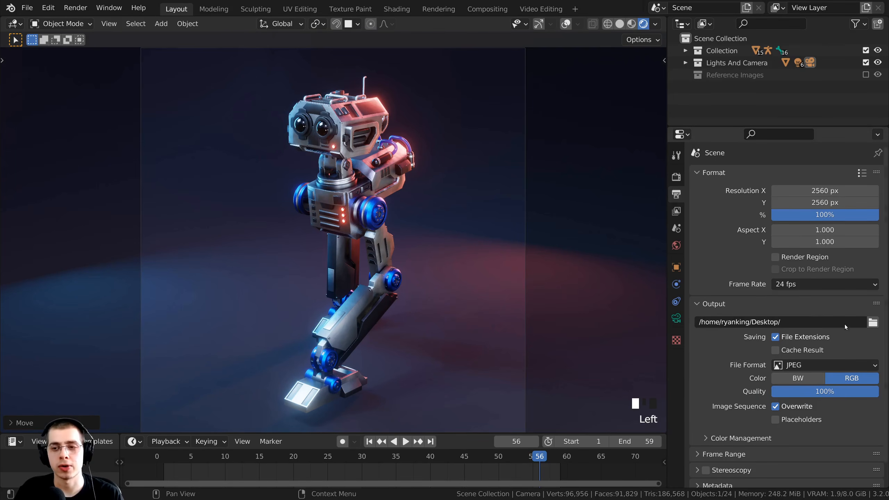
Add a new folder in Part 10 and accept Rendered Frames as the output path.
click(874, 323)
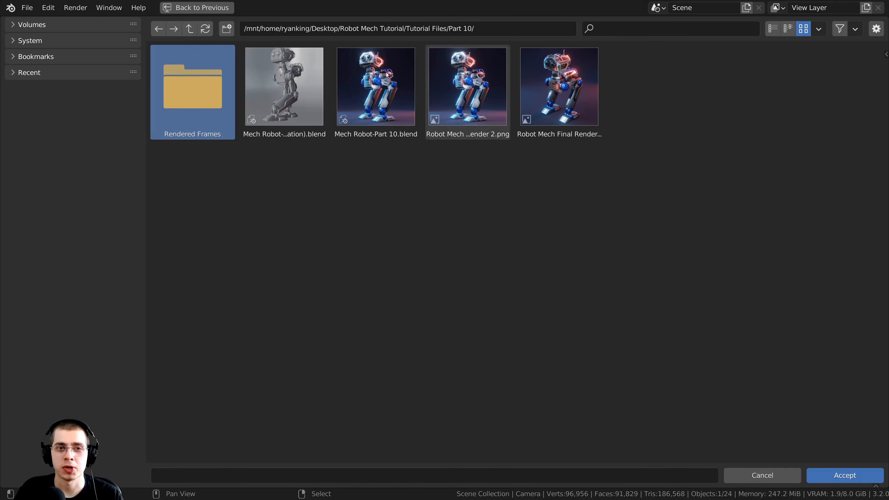
click(226, 29)
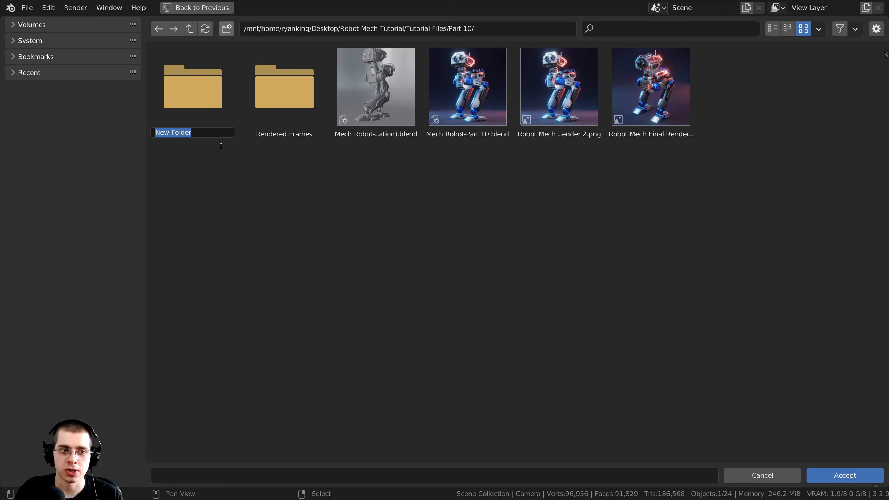
key(Return)
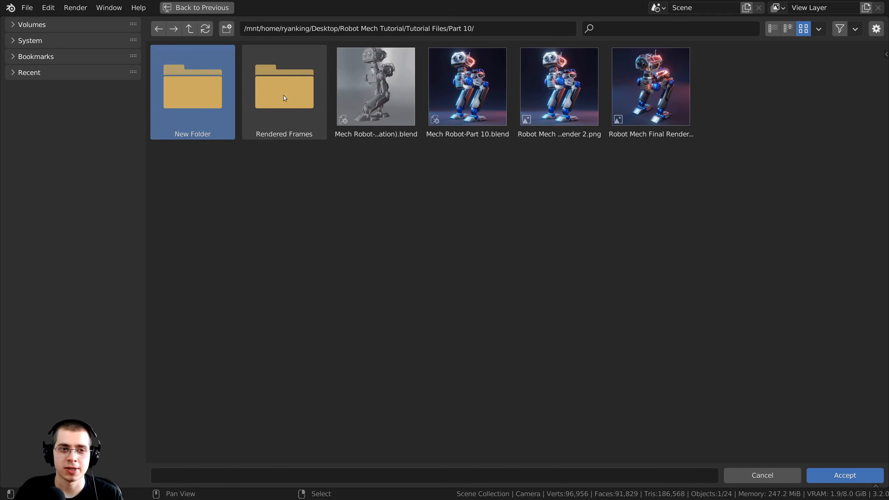
double_click(284, 95)
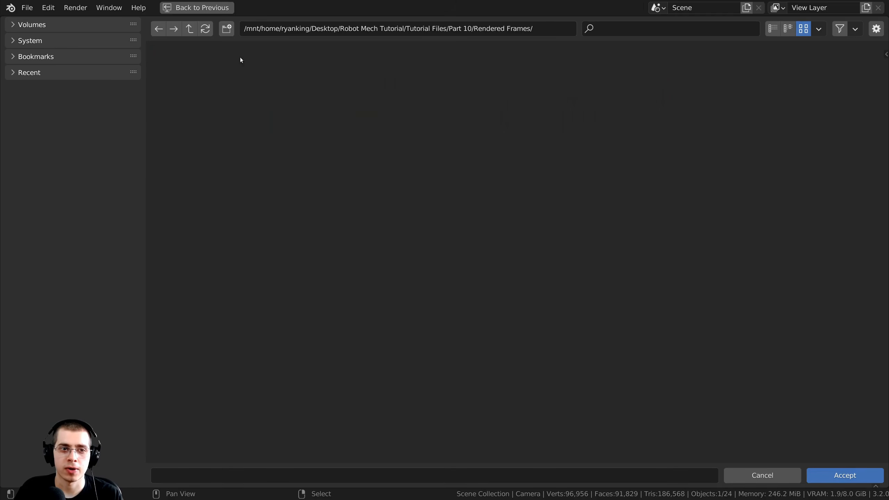
click(828, 474)
Save Mech Robot-Part 10 (Animation).blend and render the full walk-cycle animation.
shift+middle_drag(480, 140, 453, 136)
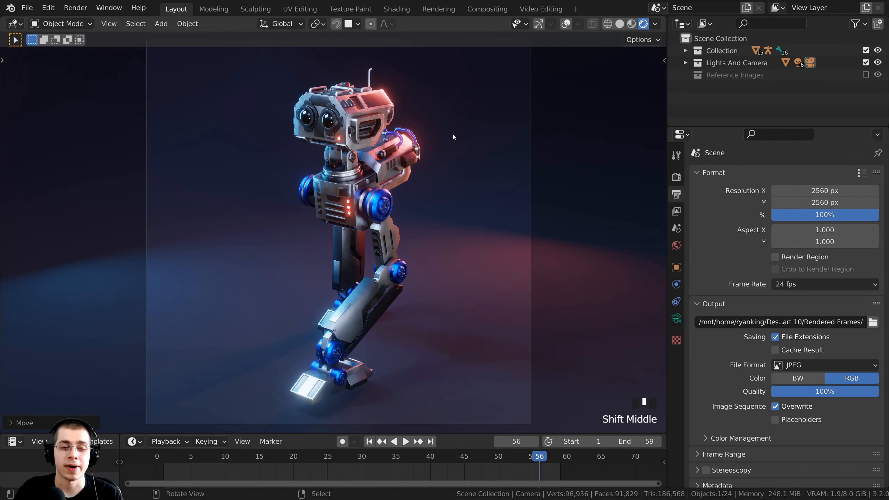
key(ctrl+s)
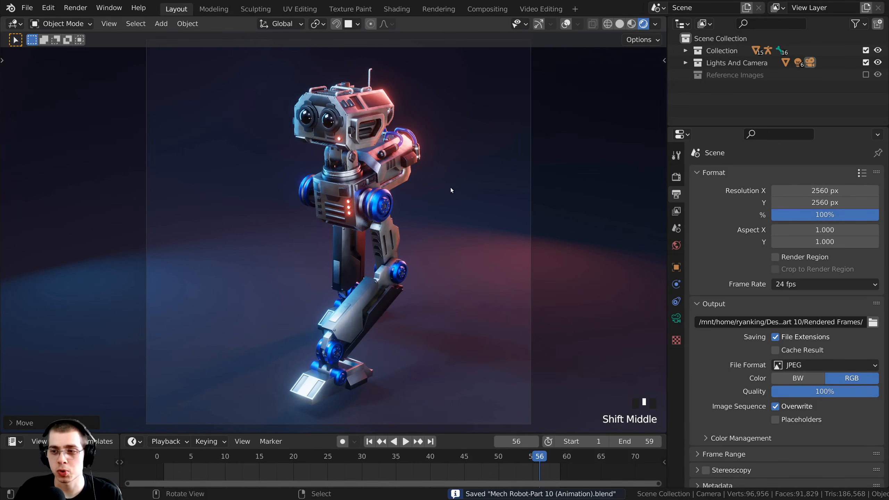
shift+middle_drag(487, 248, 483, 267)
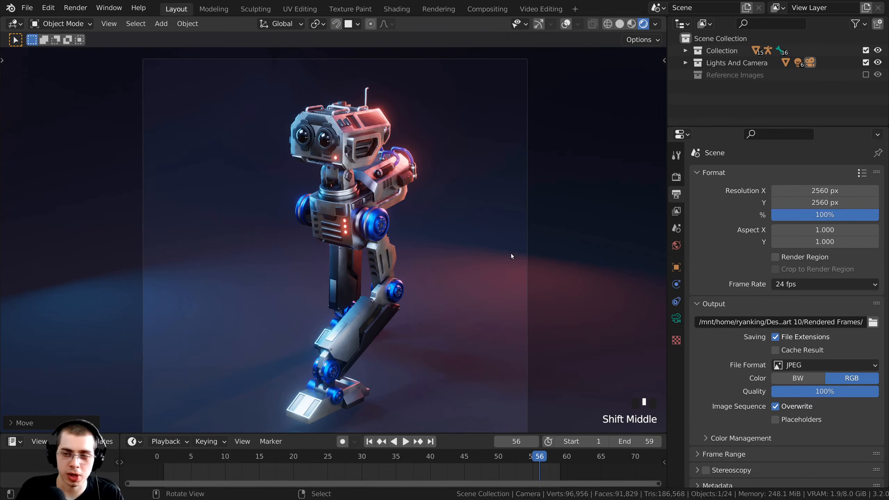
key(ctrl+F12)
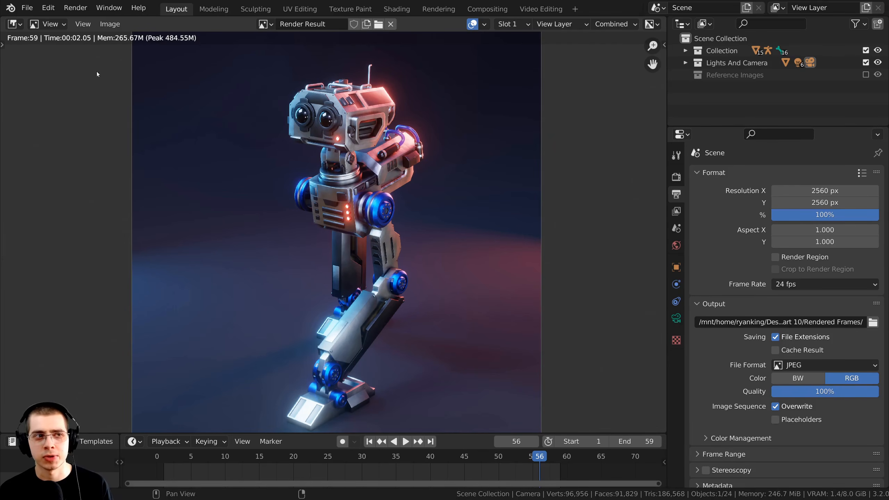
After the render reaches frame 59, save Mech Robot-Part 10 (Animation).blend again.
drag(477, 433, 476, 420)
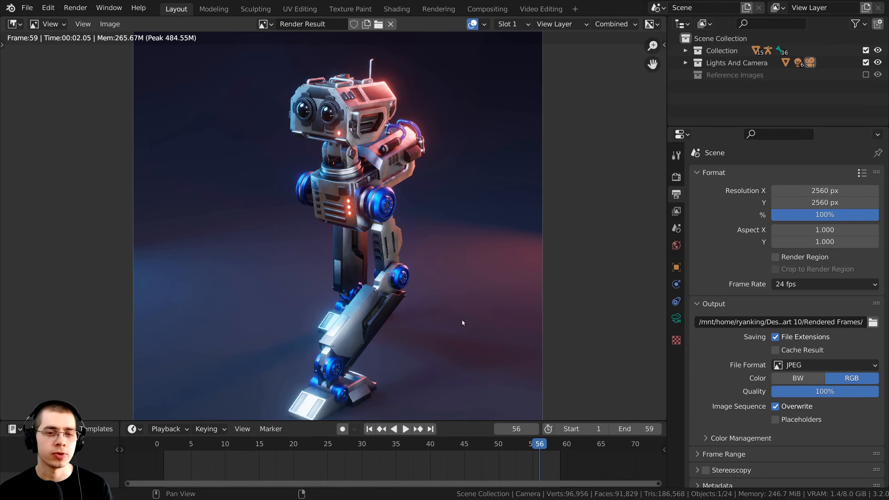
middle_drag(424, 158, 432, 158)
key(ctrl+s)
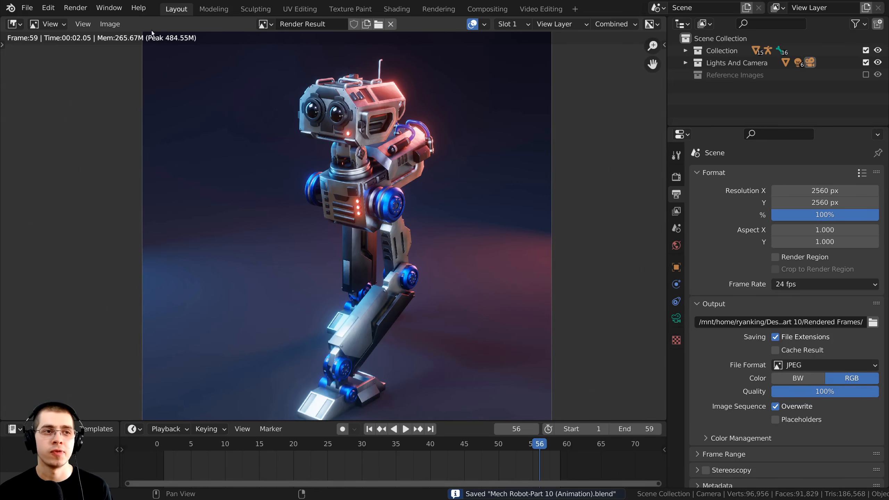
Start a new Video Editing project from the File menu.
click(28, 7)
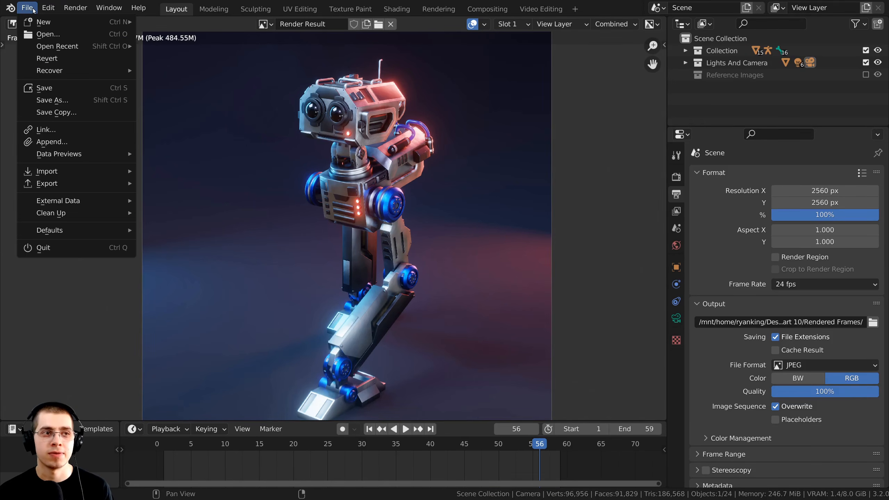
mouse_move(37, 23)
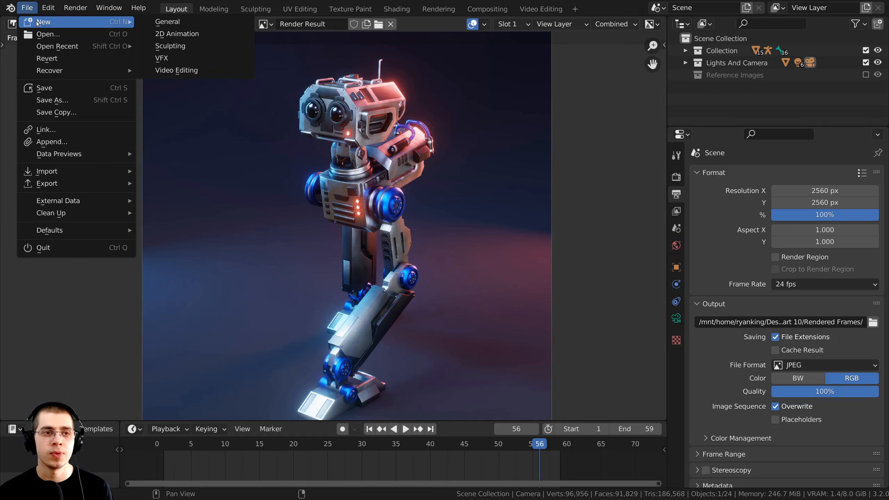
click(173, 71)
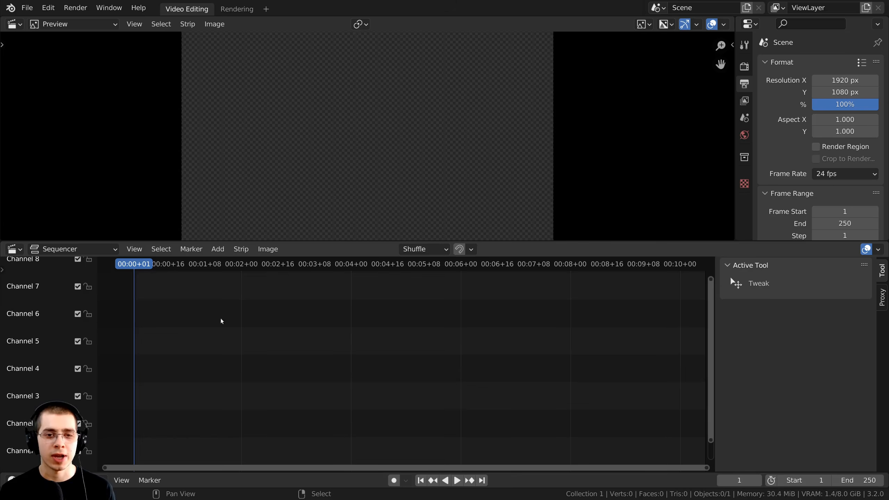
Add an Image/Sequence strip to browse the rendered JPEG frames.
key(shift+a)
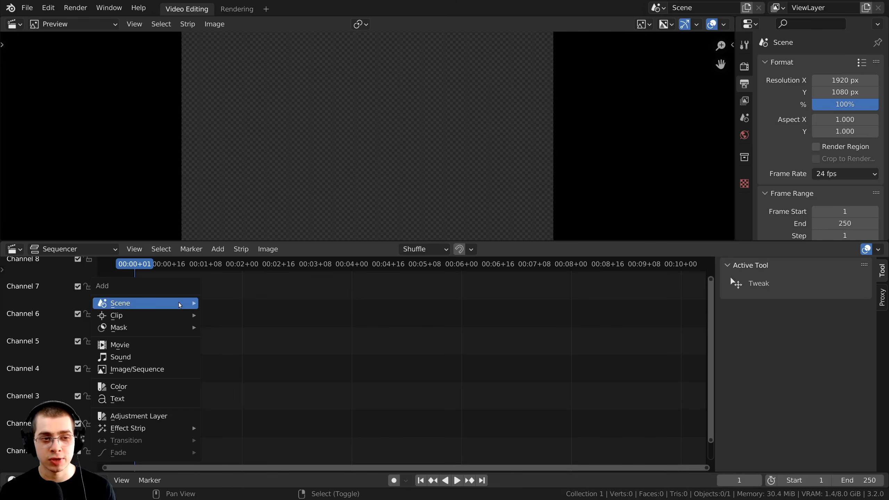
mouse_move(180, 304)
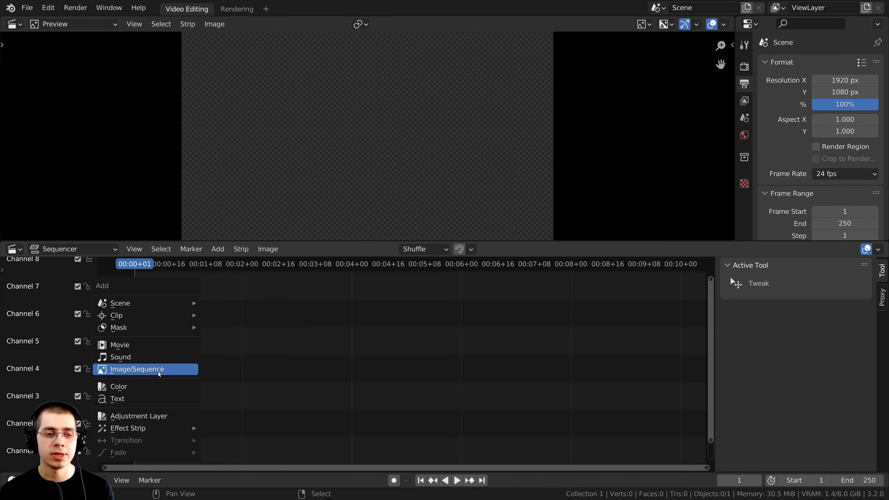
click(168, 370)
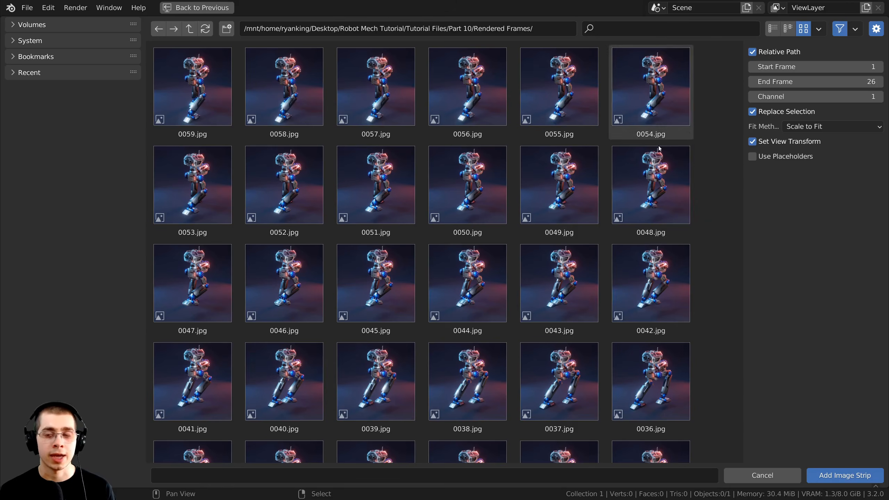
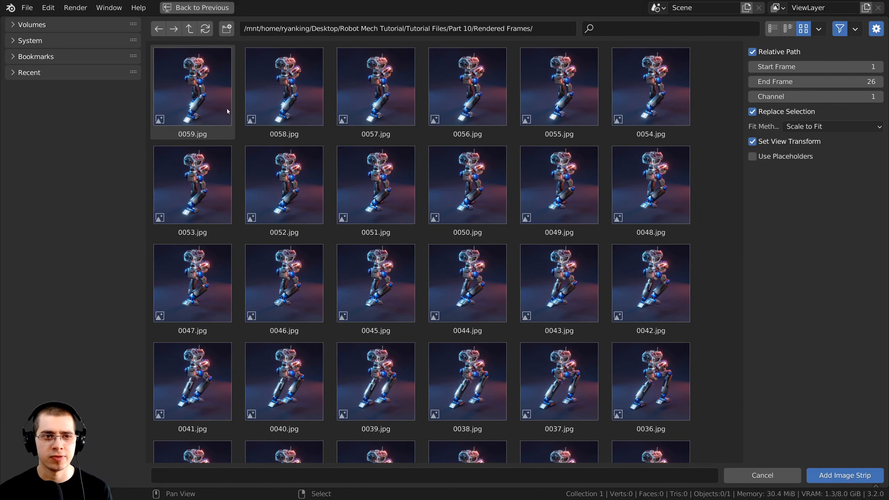
Reverse-sort the render folder, select every frame and add them as one image strip from 0001.jpg.
click(819, 29)
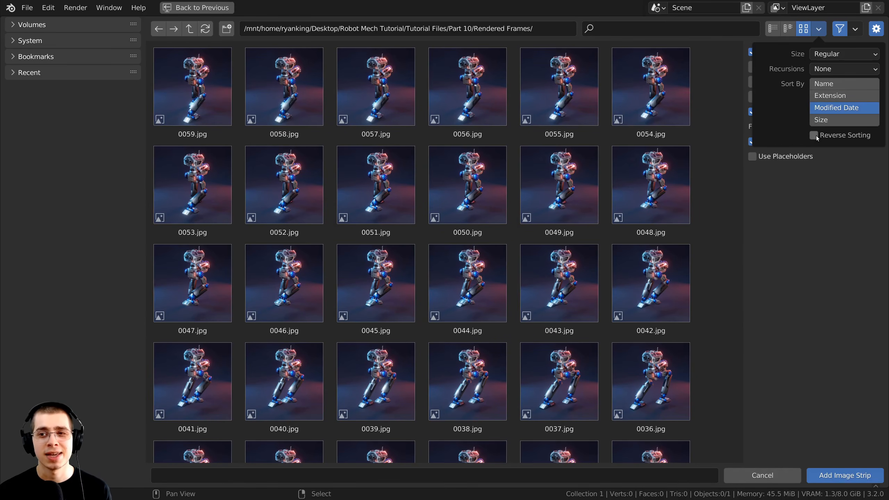
click(814, 135)
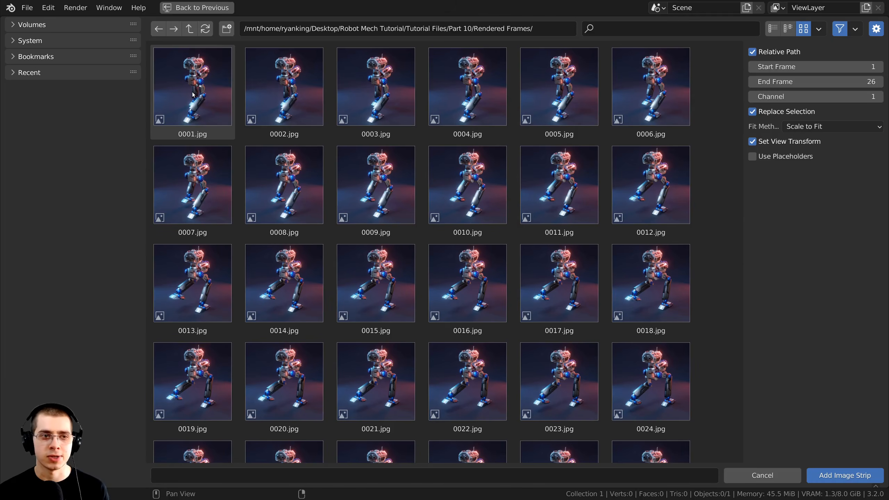
drag(738, 84, 591, 104)
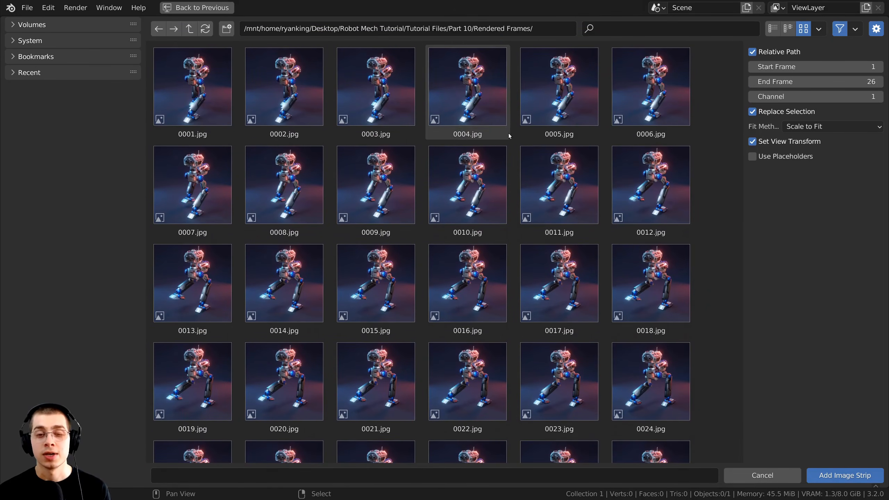
key(a)
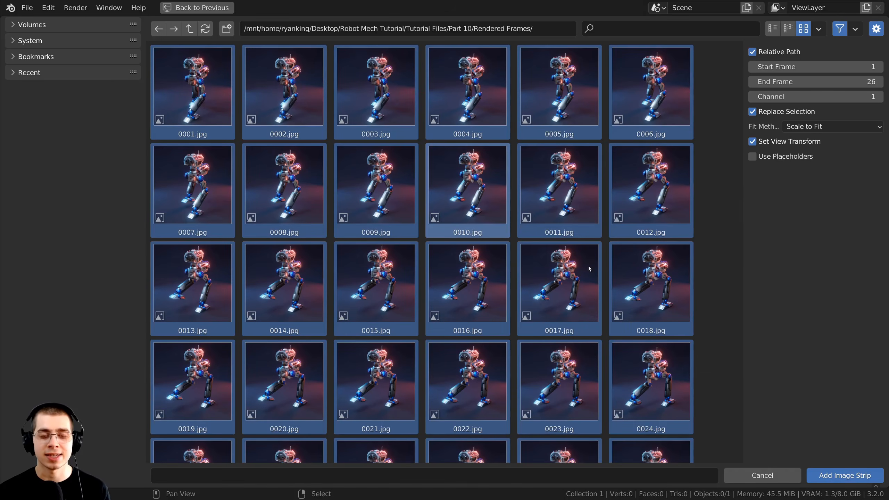
click(822, 474)
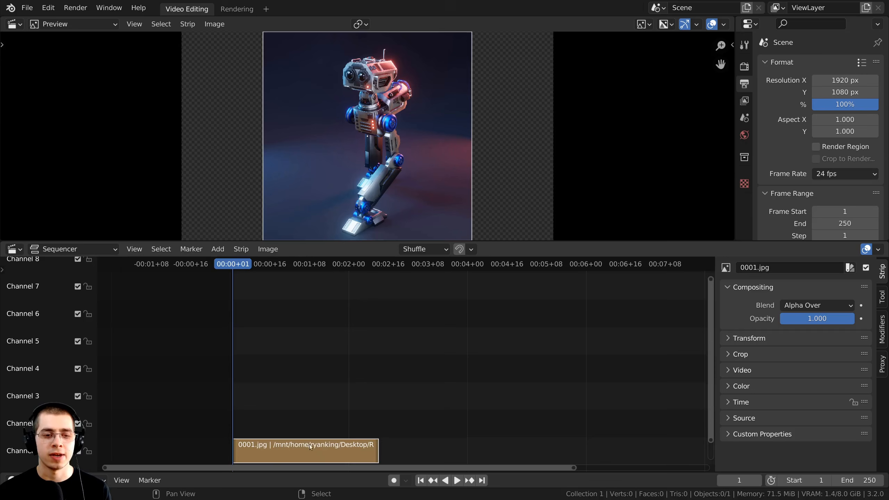
Set the render size from the strip to 2560 × 2560 px, enlarge the preview, and keep 24 fps.
click(247, 250)
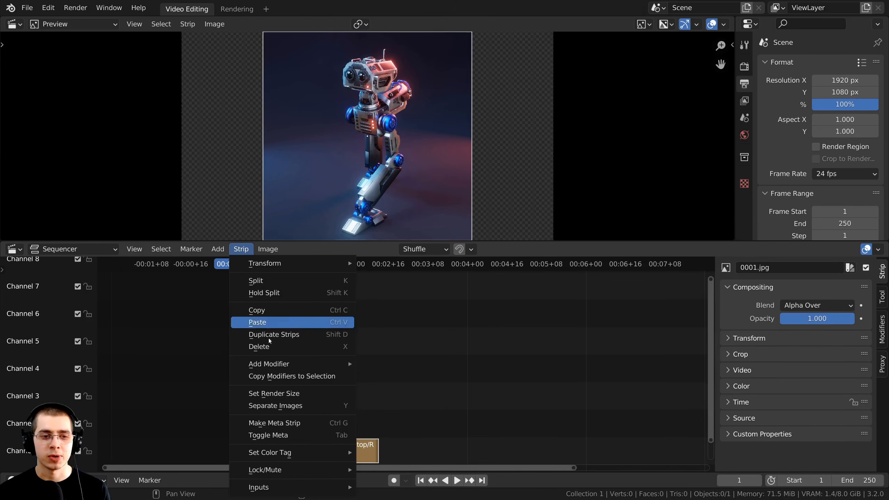
click(283, 394)
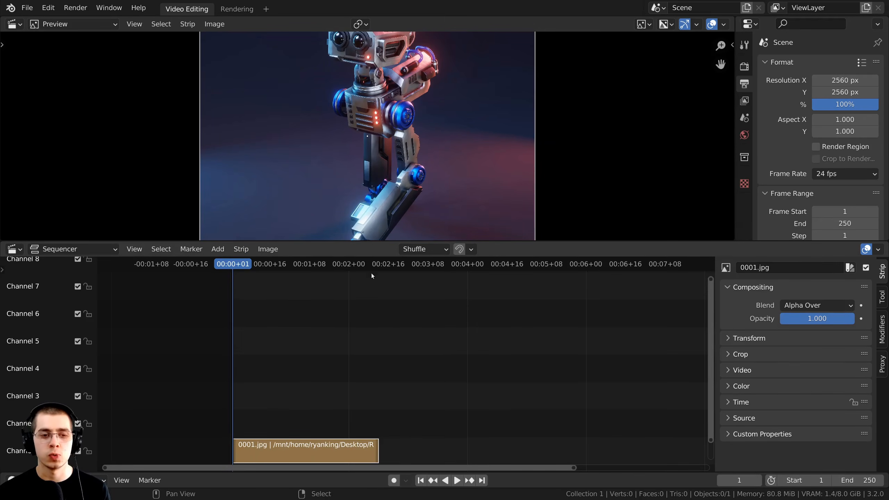
scroll(380, 207, down, 4)
drag(387, 242, 377, 292)
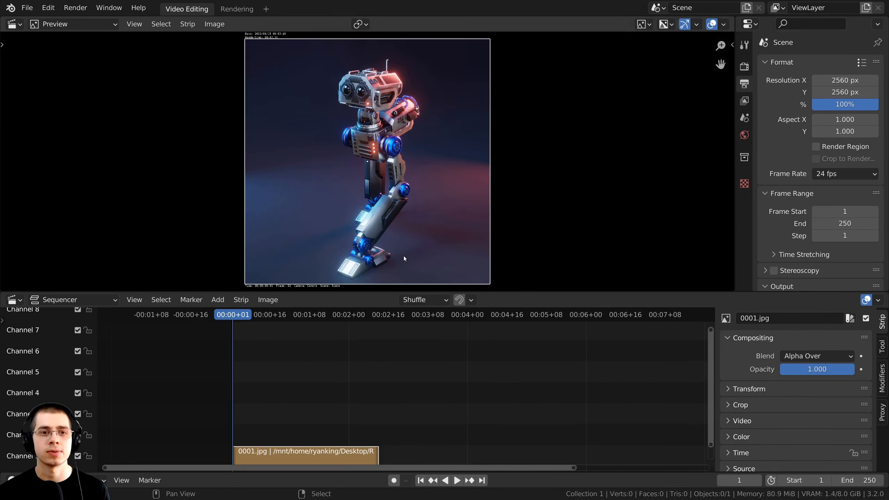
click(847, 173)
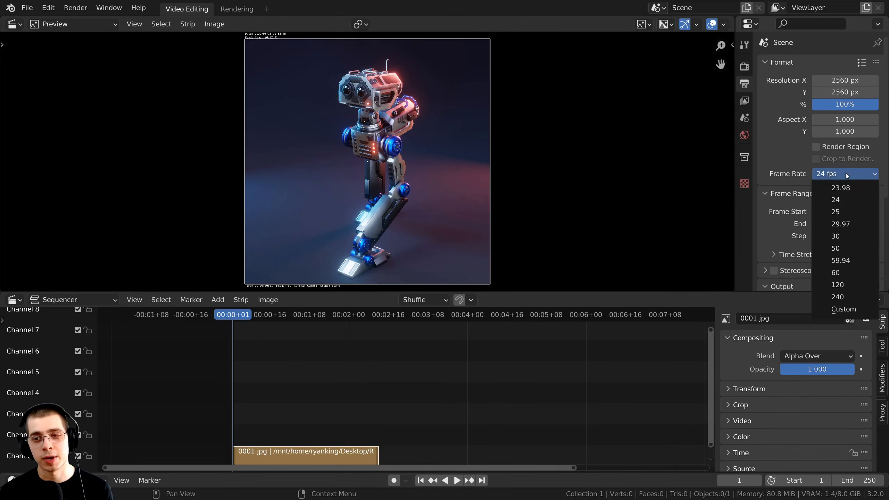
click(847, 174)
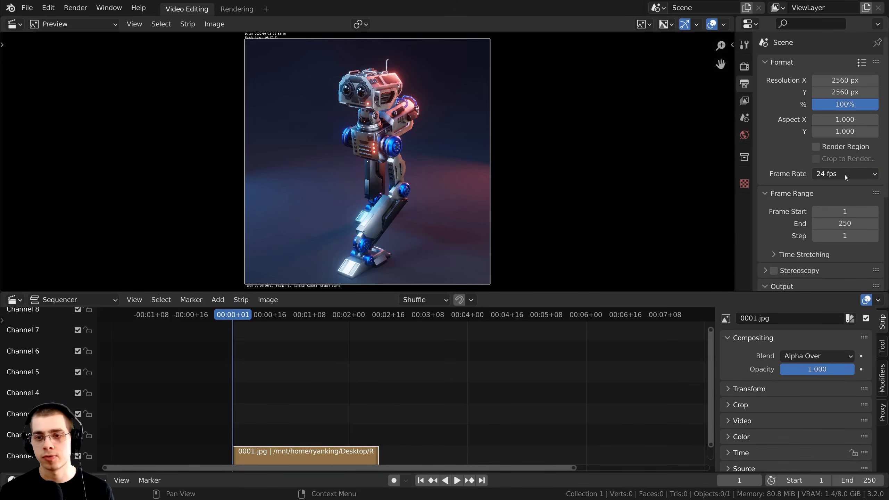
scroll(351, 410, up, 2)
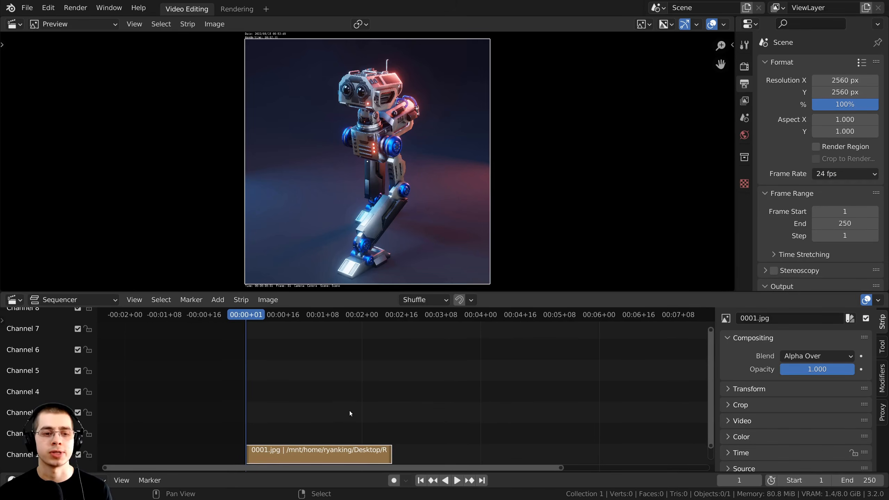
Play the walk-cycle strip from its start to check the animation.
key(space)
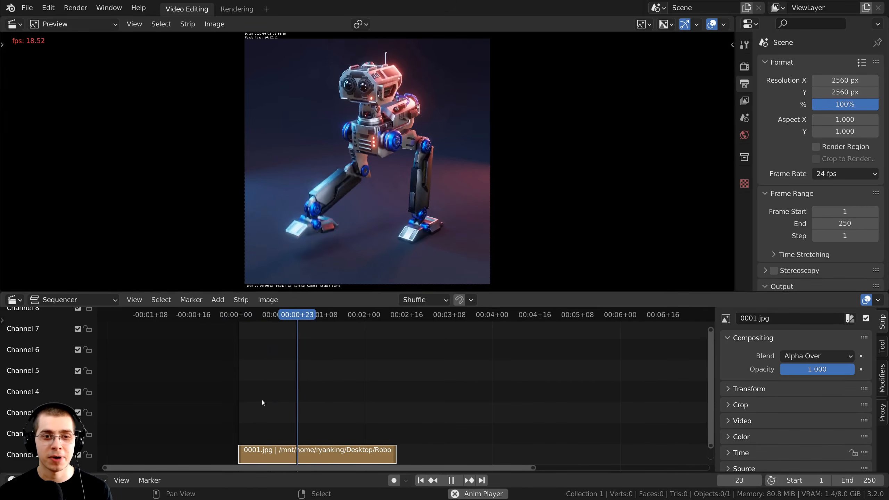
click(239, 398)
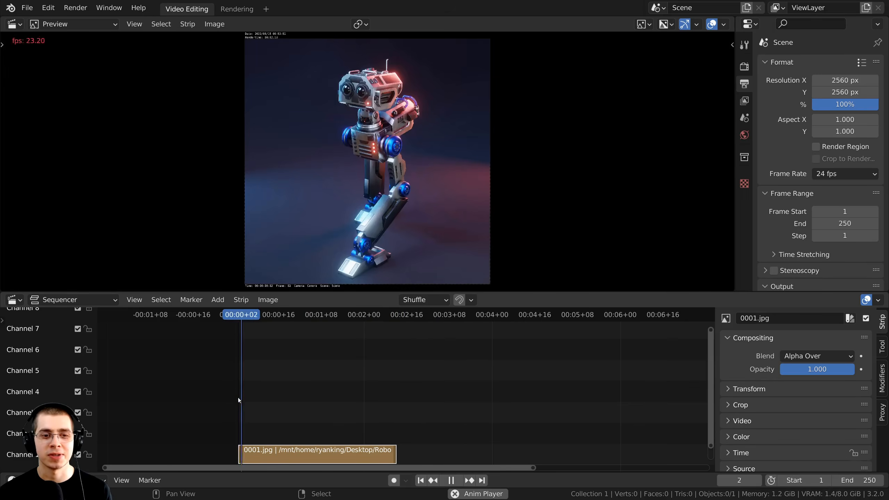
scroll(351, 452, down, 3)
key(space)
middle_drag(366, 451, 357, 373)
scroll(357, 454, up, 3)
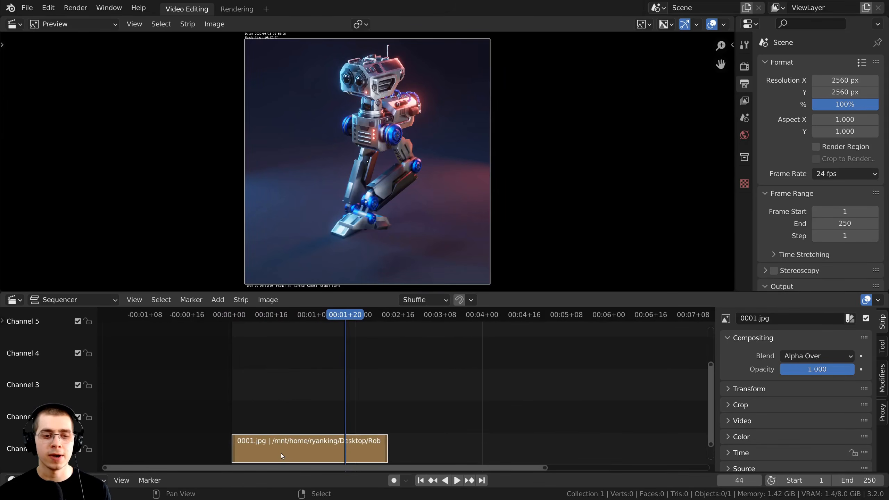
Duplicate the walk-cycle strip, placing each copy right after the previous one on channel 1.
key(shift+d)
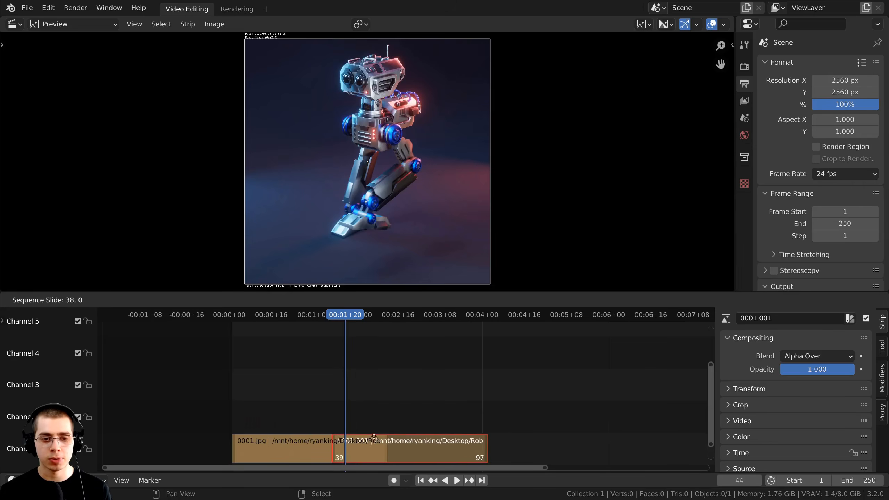
click(377, 445)
scroll(376, 443, down, 2)
key(shift+d)
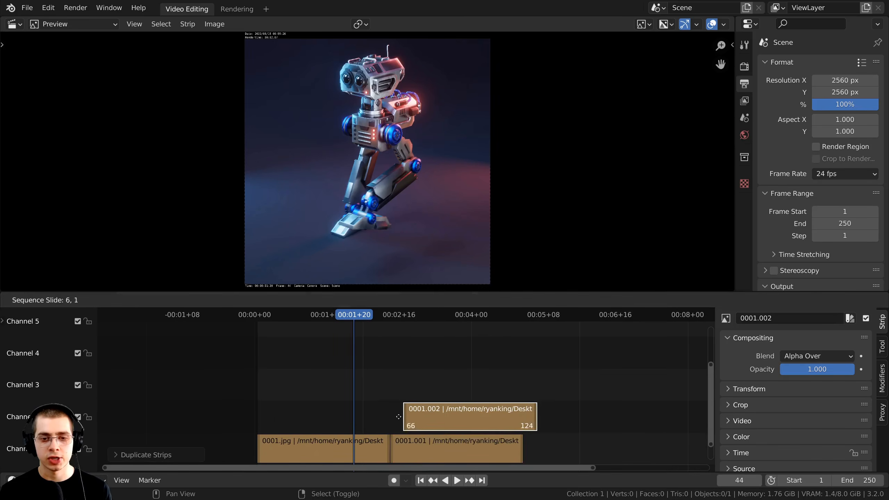
click(440, 443)
key(space)
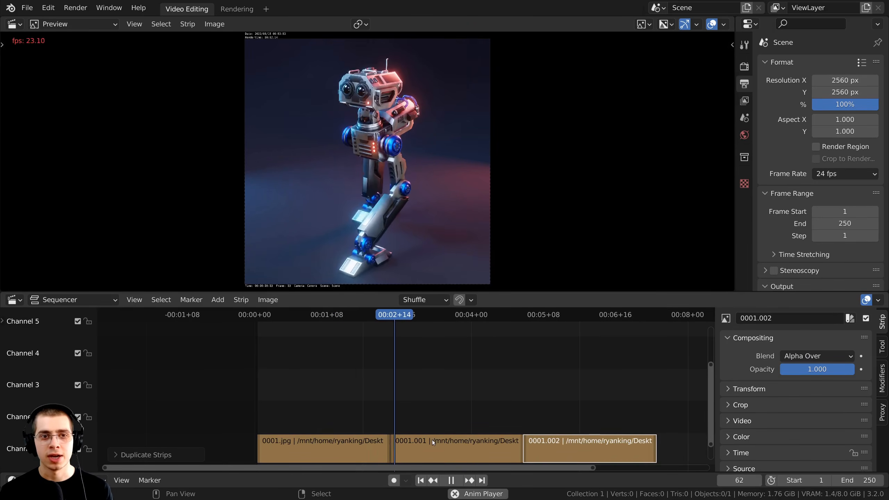
middle_drag(432, 440, 360, 435)
middle_drag(452, 444, 374, 445)
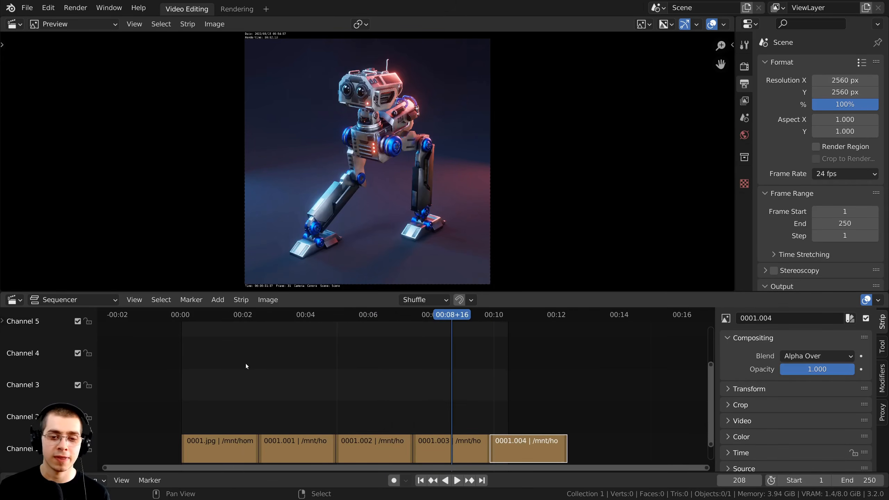
scroll(333, 376, up, 2)
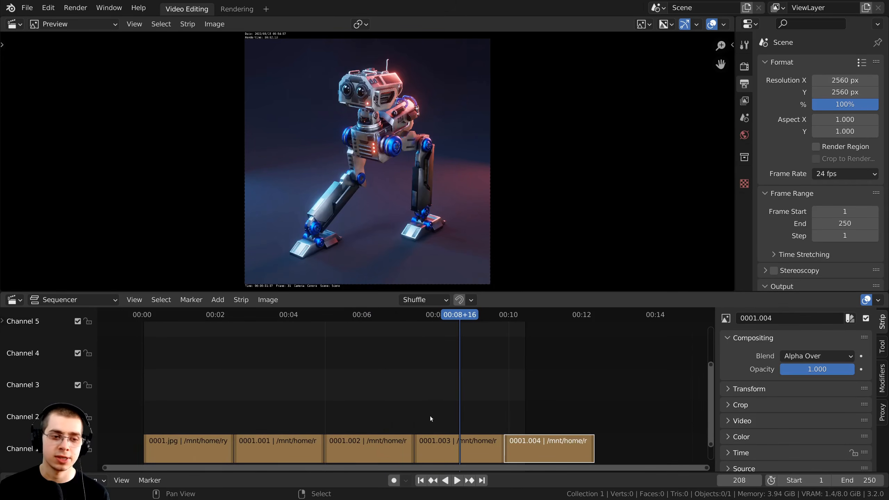
scroll(427, 413, up, 4)
middle_drag(468, 385, 364, 368)
scroll(357, 366, up, 2)
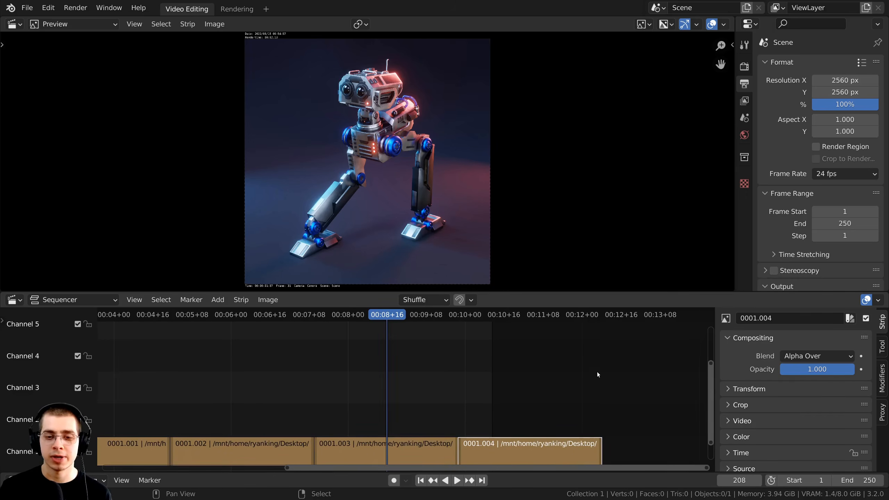
Extend the scene end frame to 296, trim it to 295, and play the whole sequence.
drag(860, 478, 876, 478)
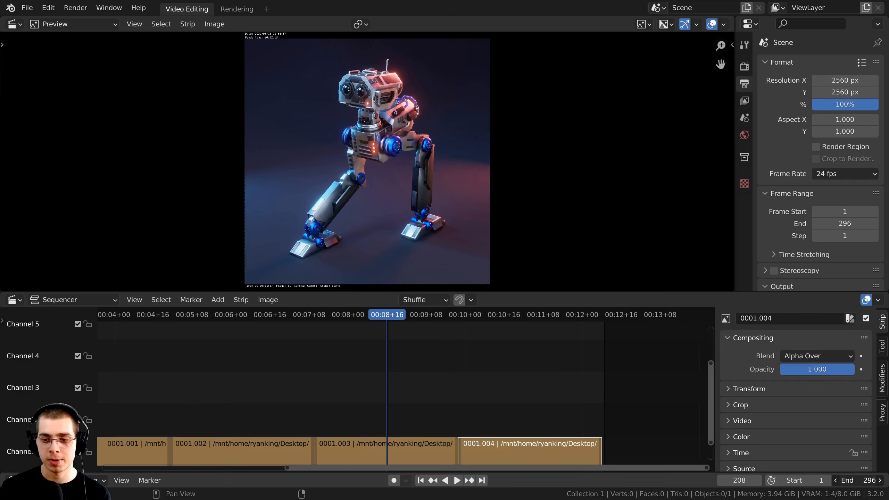
scroll(630, 383, up, 2)
middle_drag(654, 387, 338, 359)
scroll(484, 395, up, 8)
scroll(449, 384, up, 3)
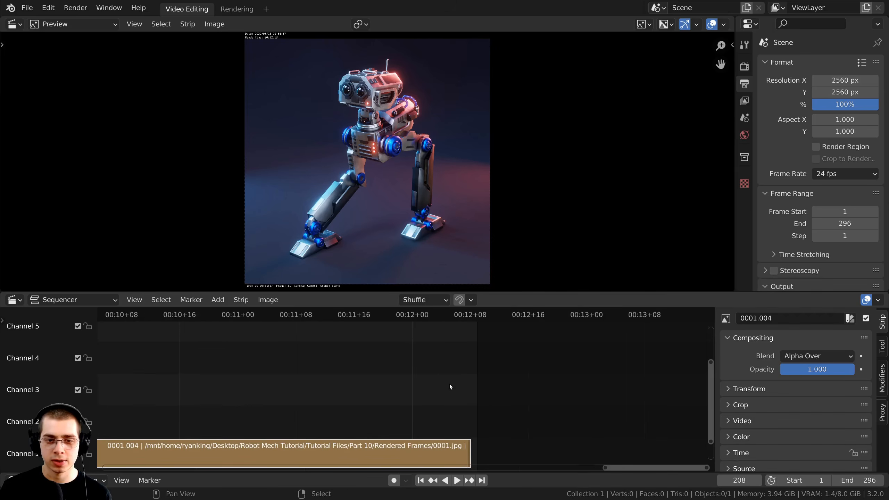
middle_drag(464, 387, 445, 409)
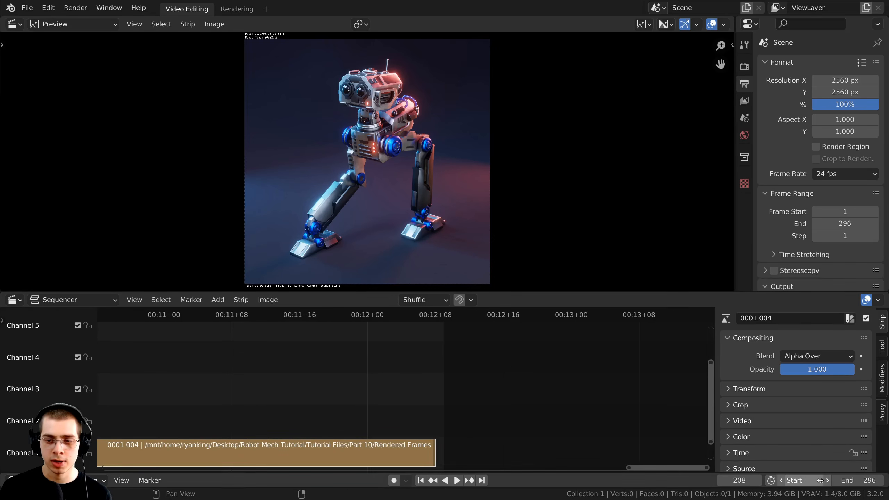
click(835, 481)
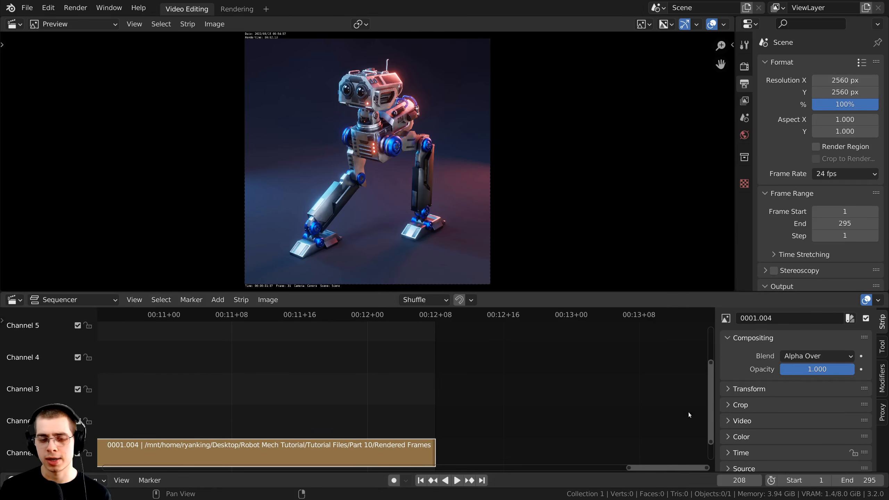
scroll(267, 439, down, 10)
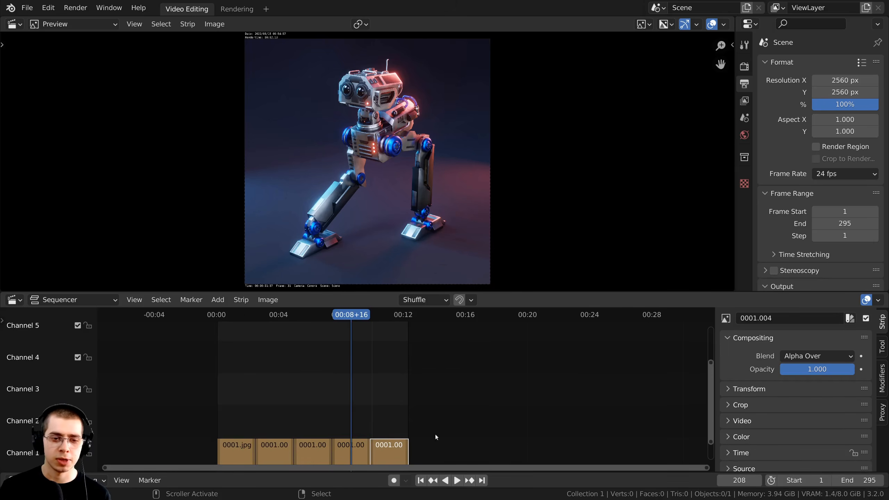
key(space)
scroll(381, 411, up, 3)
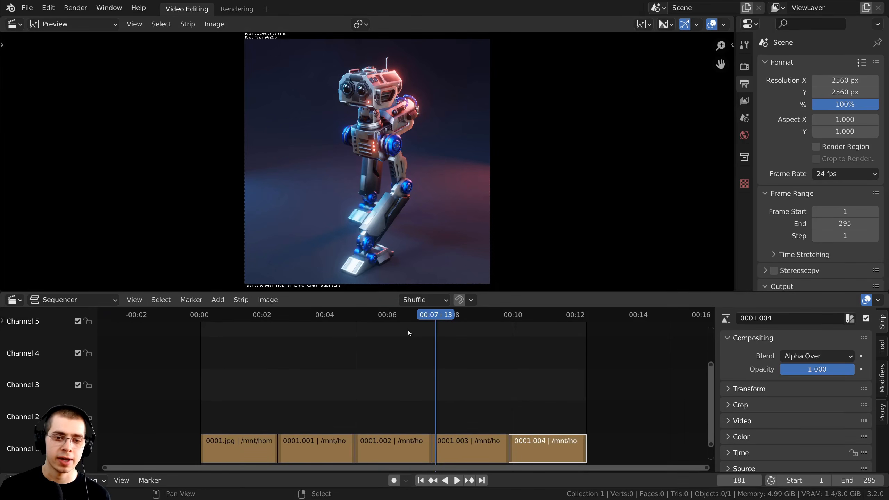
click(28, 7)
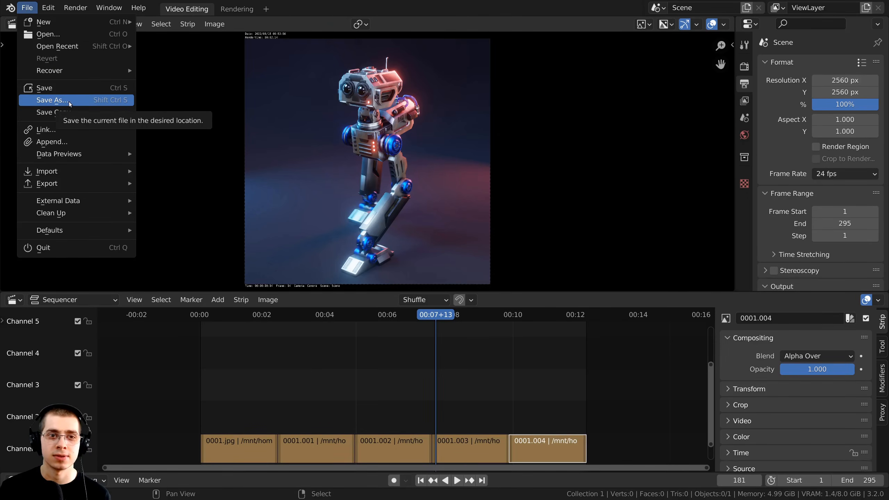
Save the project as Video Edit.blend, keeping the suggested file name.
click(53, 100)
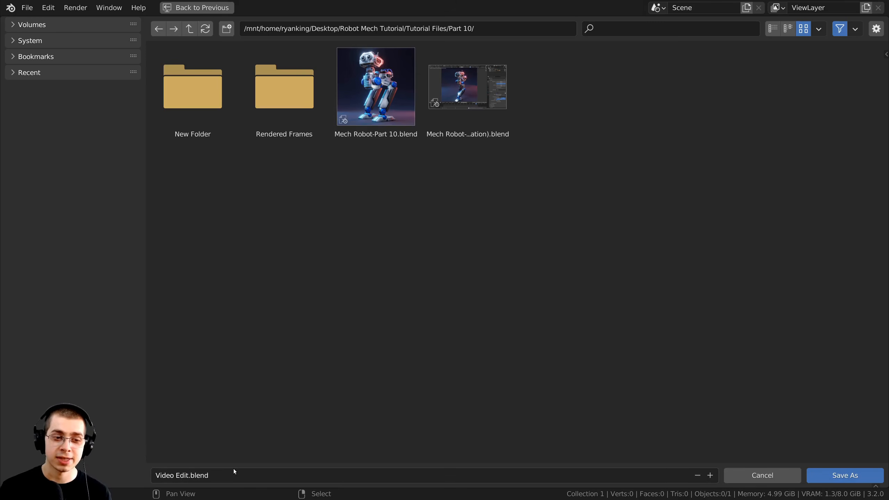
click(826, 477)
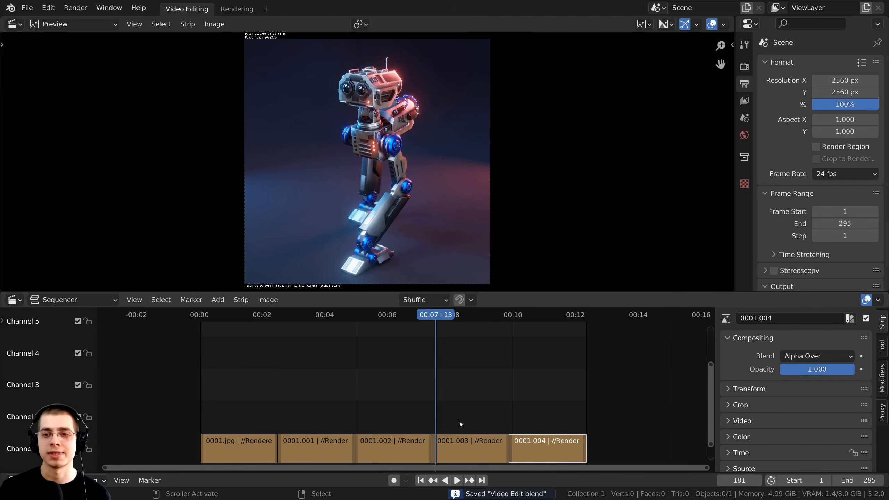
scroll(459, 421, up, 2)
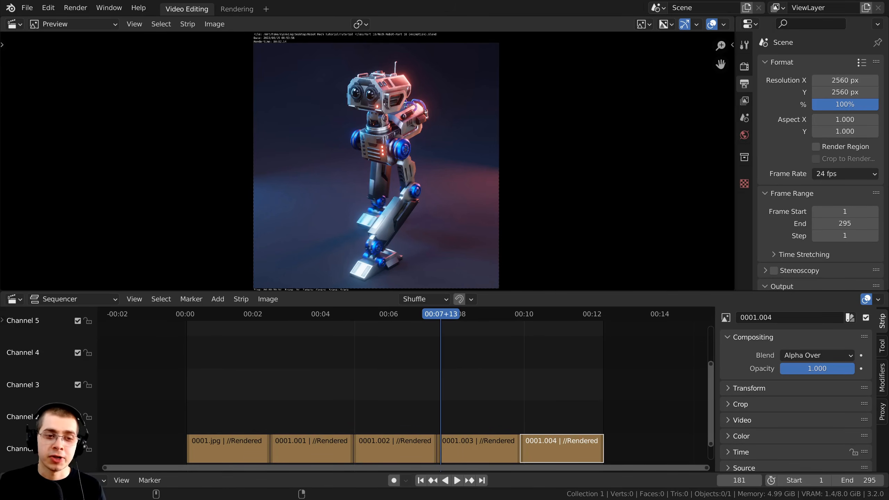
Drag the 3-legged-robot-walker.mp3 sound into the sequencer on channel 2 and display its waveform.
drag(1, 438, 389, 363)
middle_drag(255, 421, 328, 422)
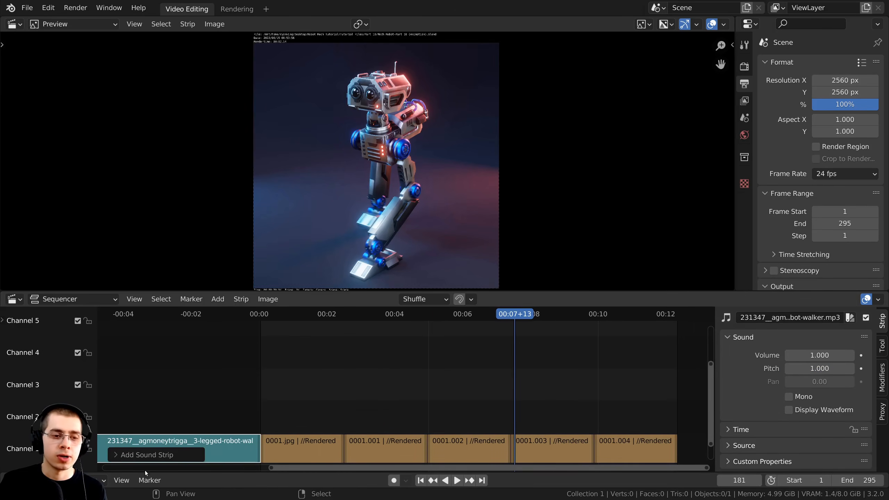
drag(150, 445, 494, 397)
scroll(481, 398, up, 1)
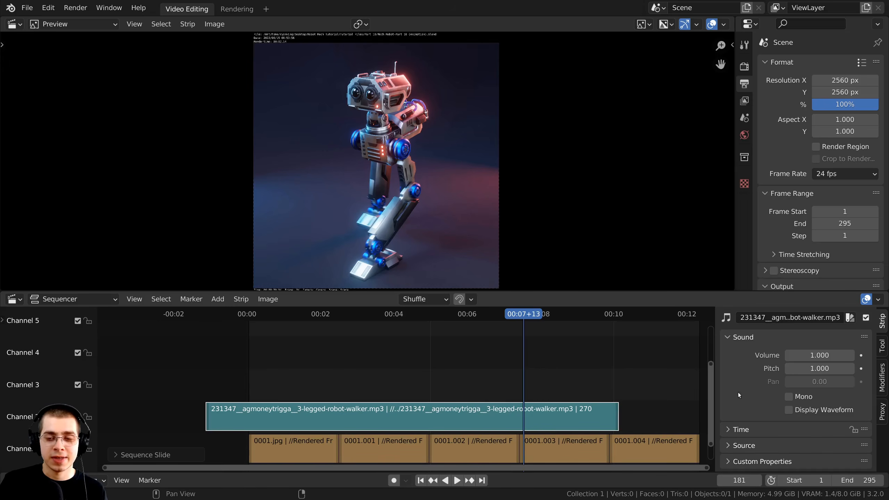
click(787, 412)
middle_drag(473, 422, 472, 422)
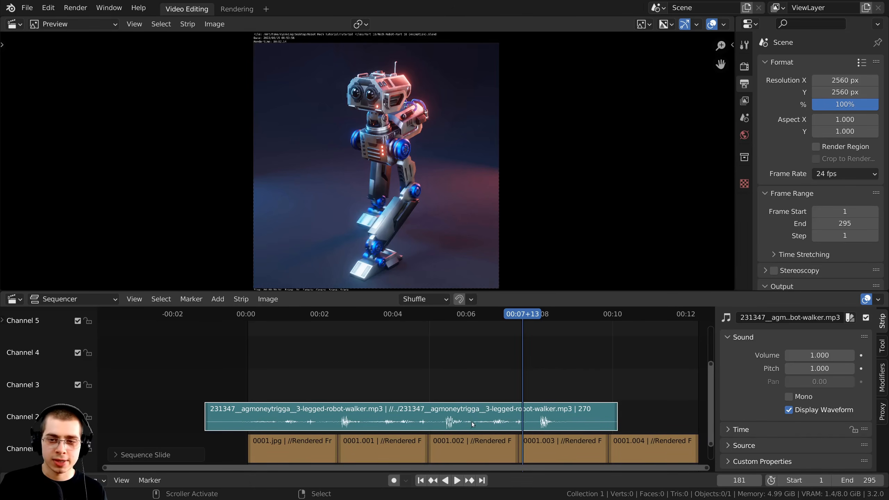
Slide the footstep sound strip about 20 frames earlier and play back to check the sync.
key(n)
key(n)
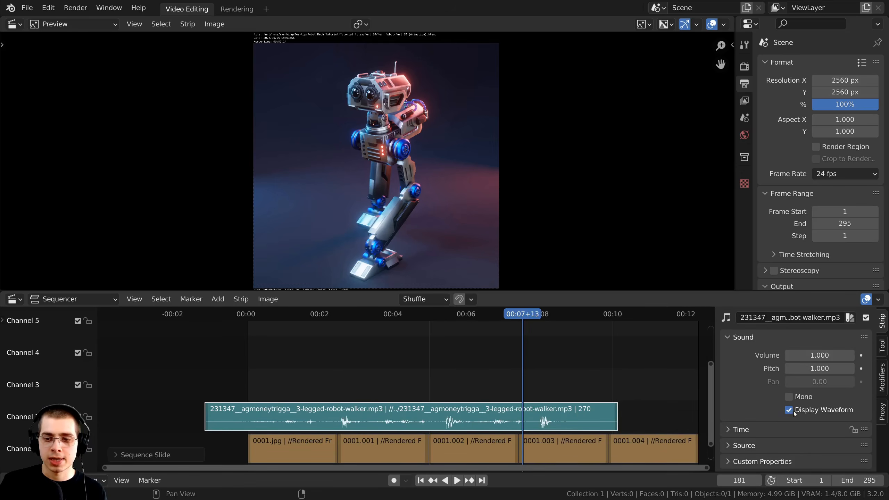
scroll(456, 417, up, 1)
middle_drag(456, 417, 467, 413)
key(space)
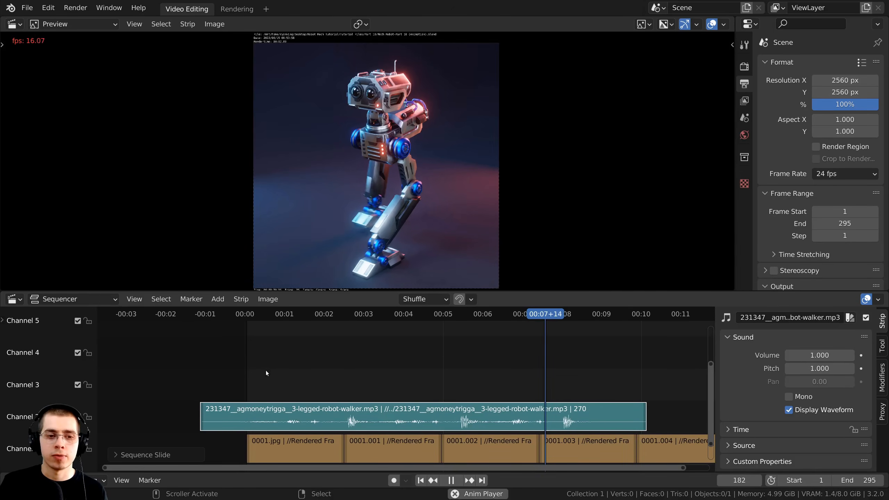
key(shift+Left)
ctrl+middle_drag(333, 412, 288, 378)
ctrl+middle_drag(371, 401, 368, 368)
middle_drag(368, 368, 436, 363)
key(g)
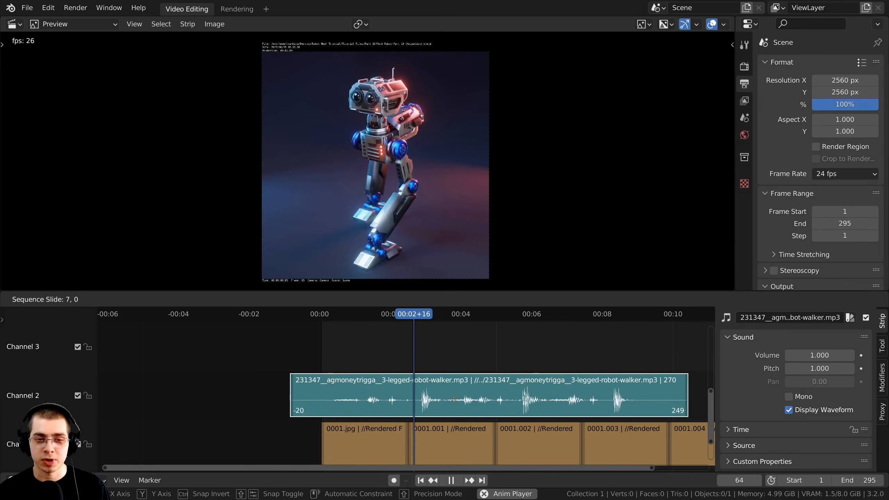
click(434, 399)
key(space)
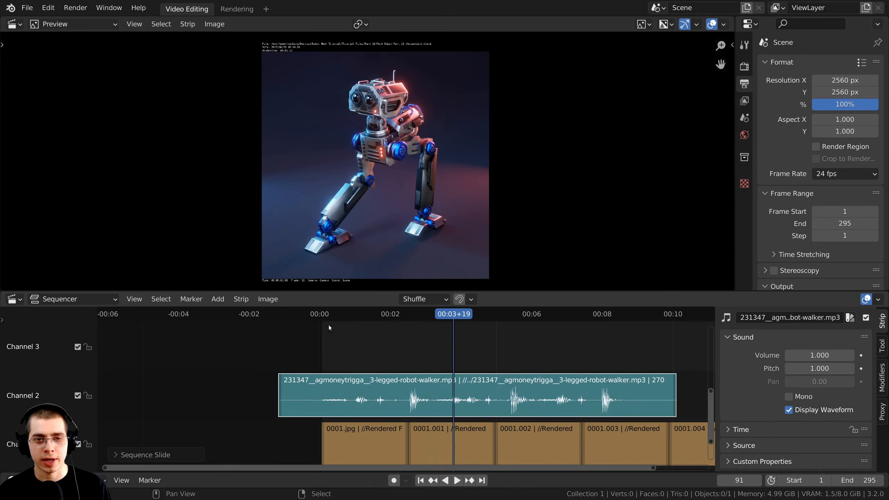
middle_drag(350, 253, 346, 254)
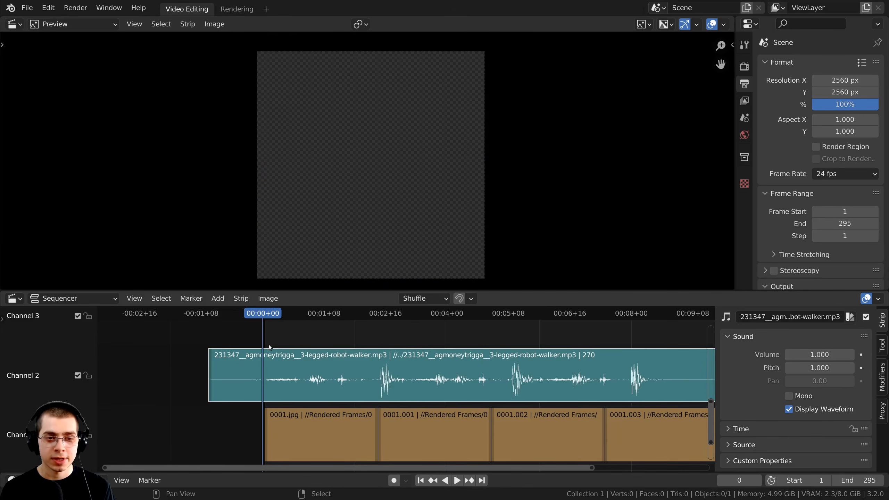
Split the footstep sound at the first step and replay from frame 1 to check timing.
key(space)
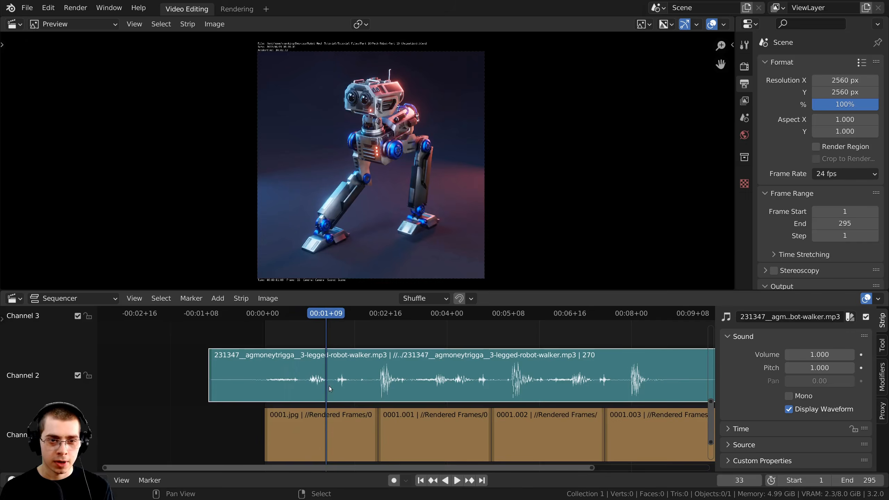
scroll(326, 361, up, 2)
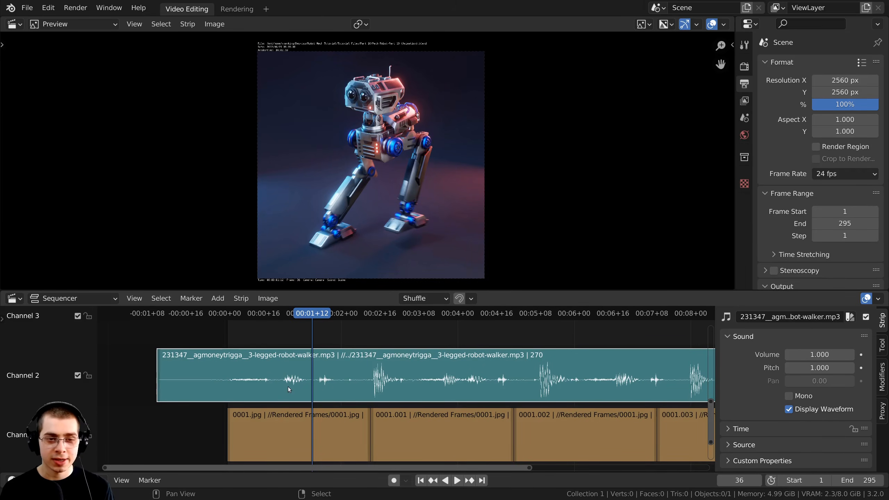
key(k)
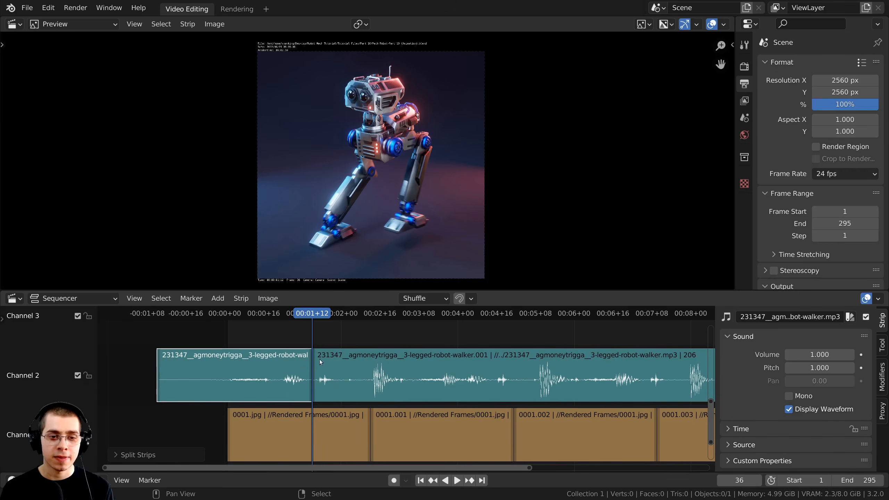
key(shift+Left)
scroll(308, 376, down, 1)
key(space)
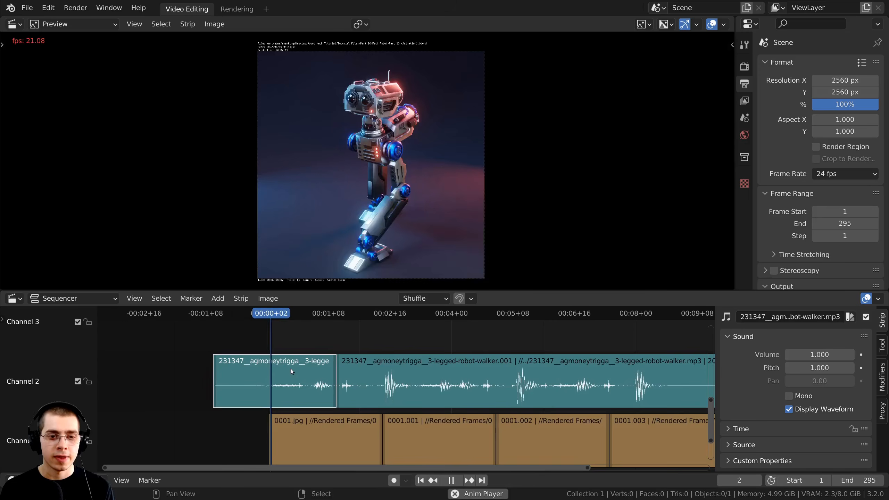
key(space)
Nudge the first sound pieces slightly later so they line up with the robot's steps.
drag(381, 379, 402, 379)
drag(255, 371, 262, 371)
click(242, 369)
key(space)
key(space)
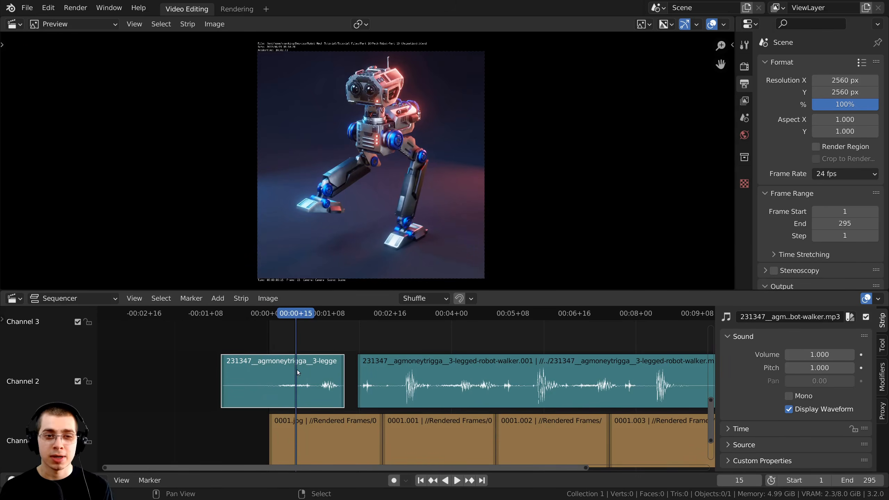
key(g)
click(301, 371)
key(space)
click(242, 367)
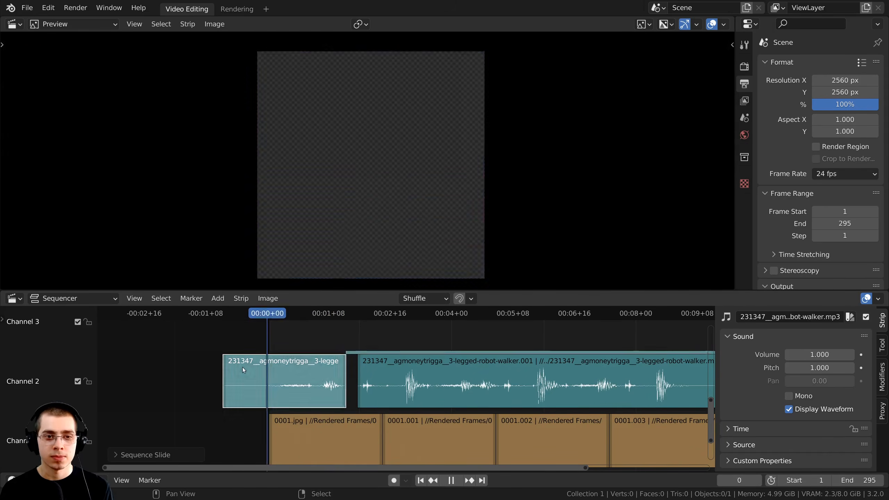
click(421, 383)
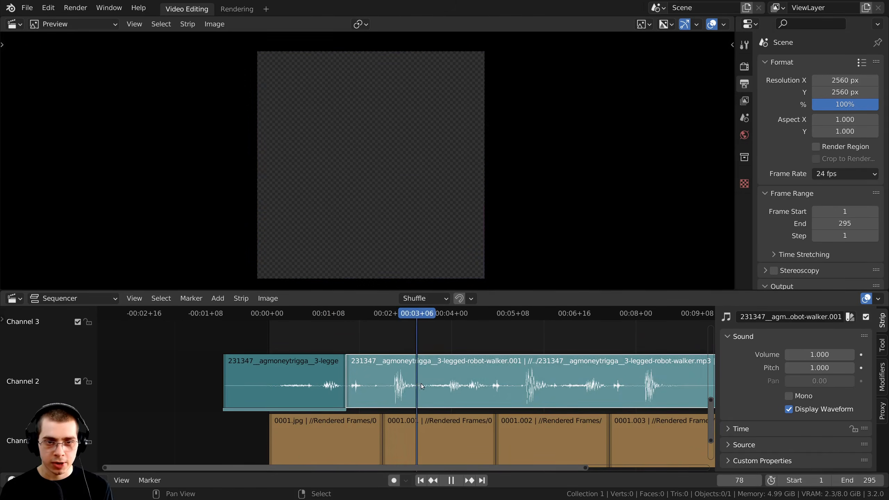
key(space)
middle_drag(422, 386, 410, 385)
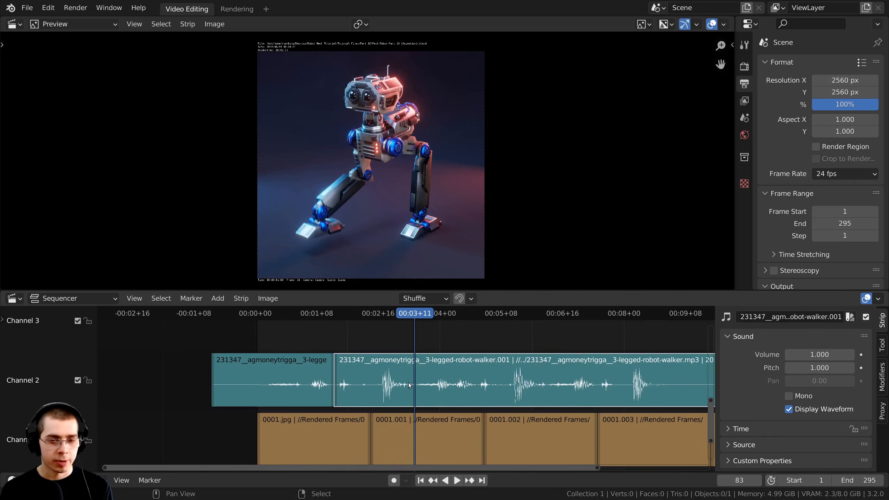
Cut the next footstep from the long sound piece and move it onto channel 3, adjusting its timing.
key(k)
key(g)
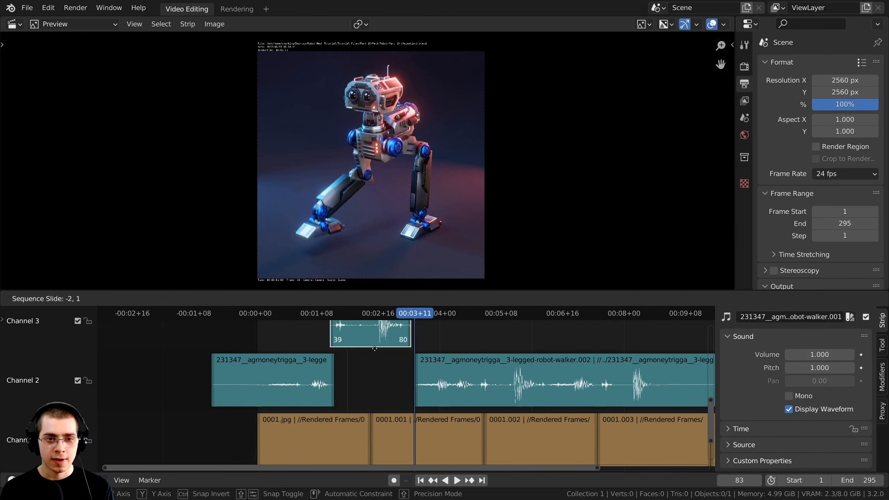
click(396, 327)
middle_drag(374, 381, 381, 405)
key(shift+Left)
middle_drag(294, 367, 290, 354)
key(space)
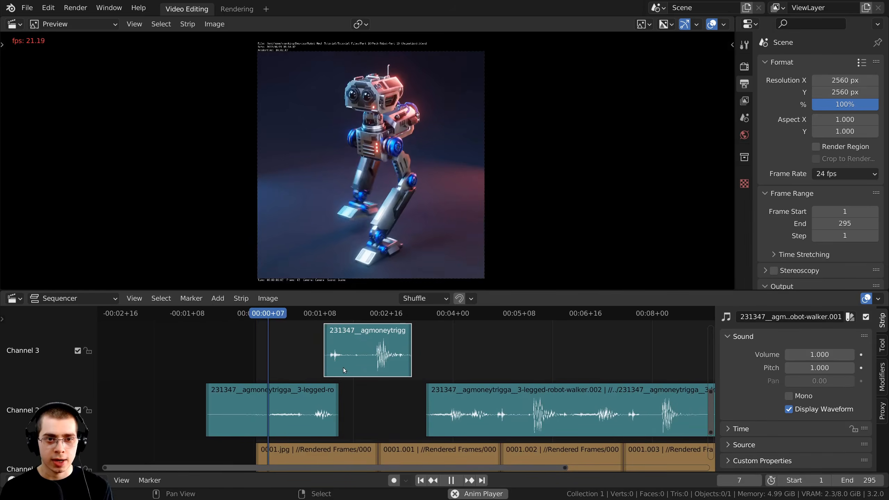
key(g)
click(357, 370)
right_click(338, 409)
key(g)
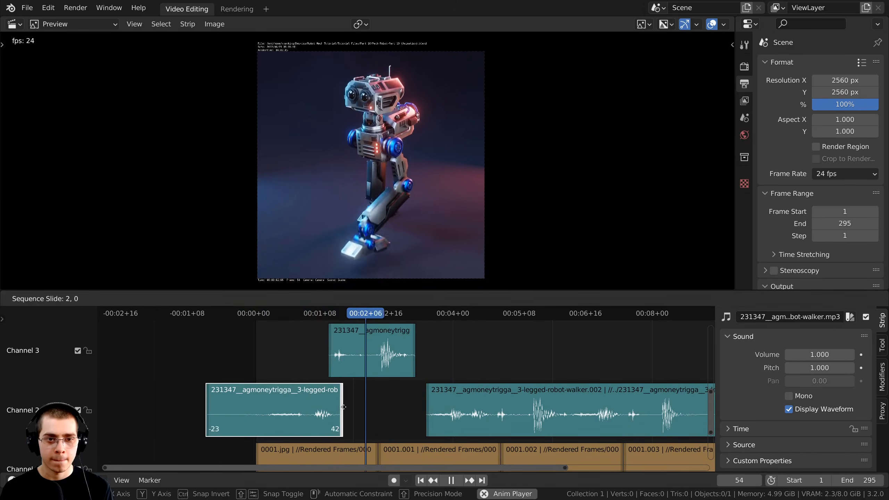
click(342, 409)
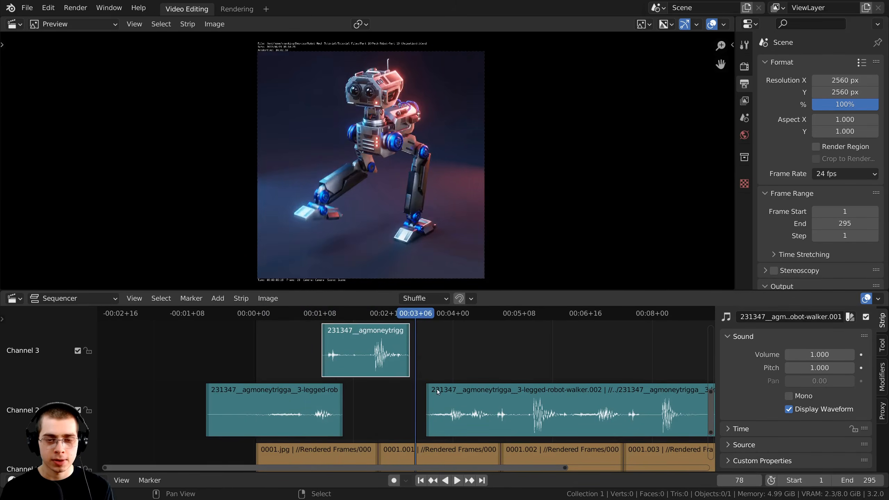
Split the long channel 2 sound piece again at frame 127.
click(437, 390)
key(space)
middle_drag(513, 419, 386, 408)
scroll(386, 407, up, 1)
key(space)
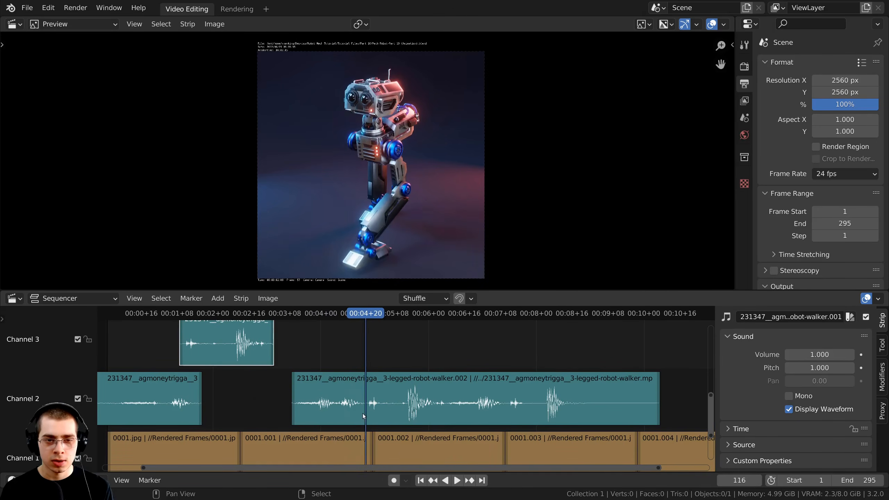
click(390, 404)
right_click(390, 404)
key(k)
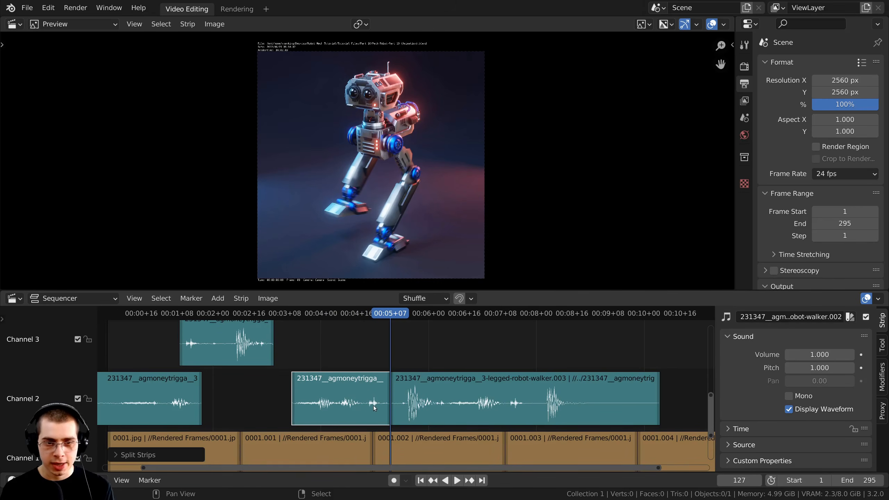
Play and scrub through the walk from around frame 70 to check footstep sync.
click(140, 373)
middle_drag(141, 373, 167, 413)
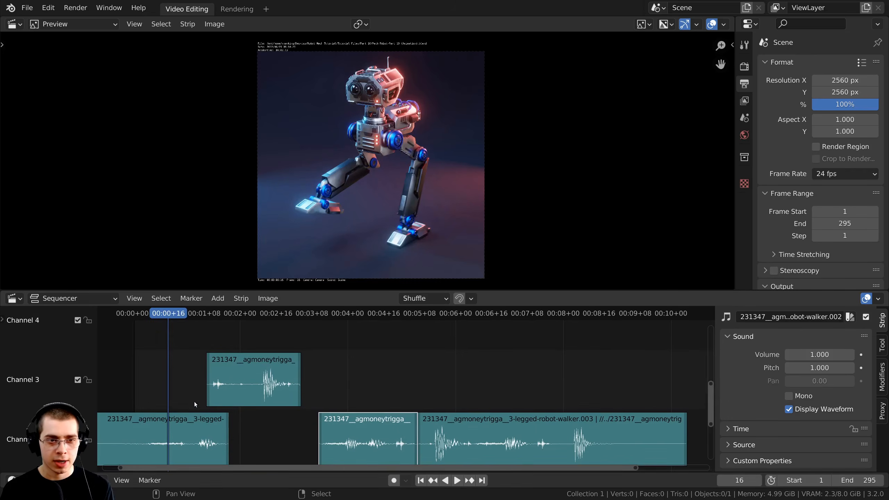
key(space)
middle_drag(341, 434, 354, 417)
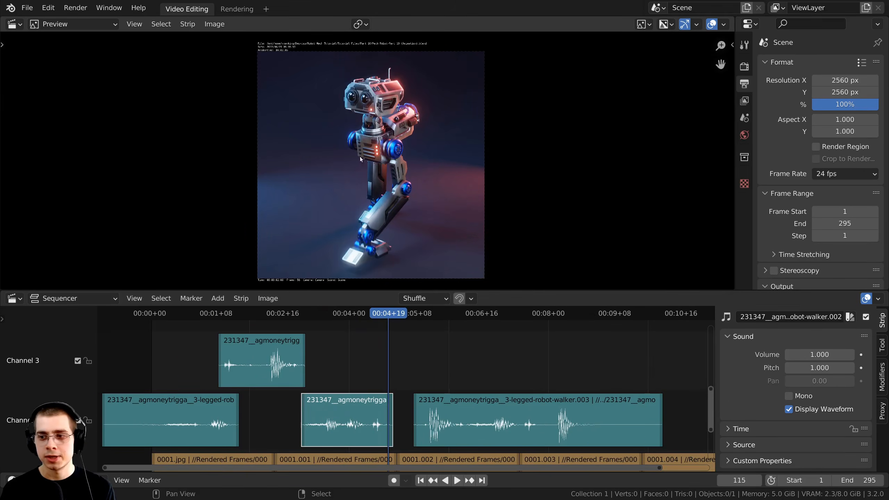
scroll(438, 209, up, 1)
drag(306, 316, 295, 317)
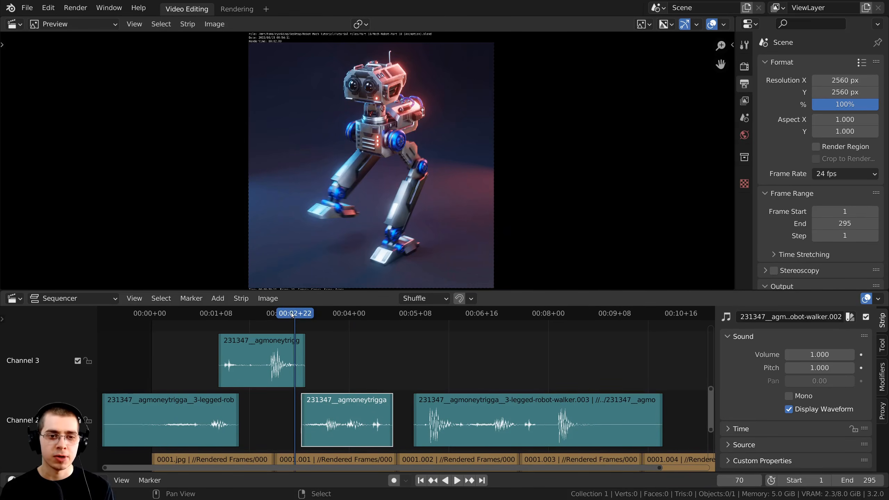
key(space)
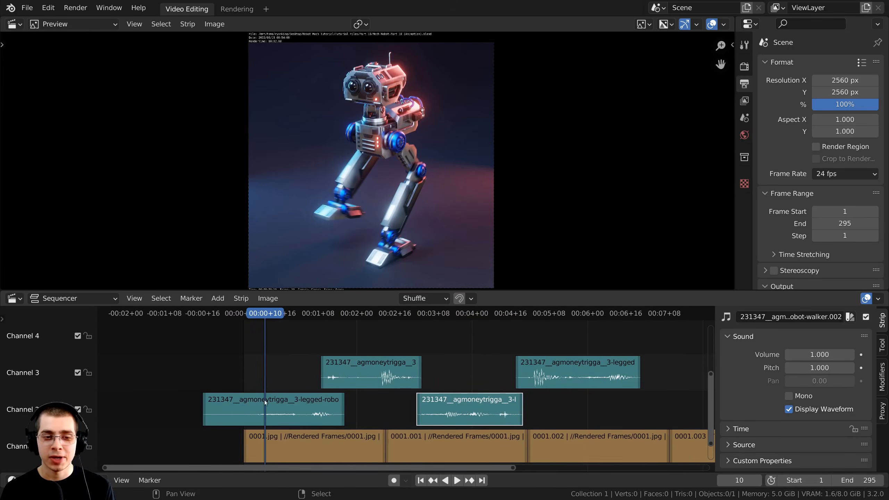
drag(266, 315, 385, 323)
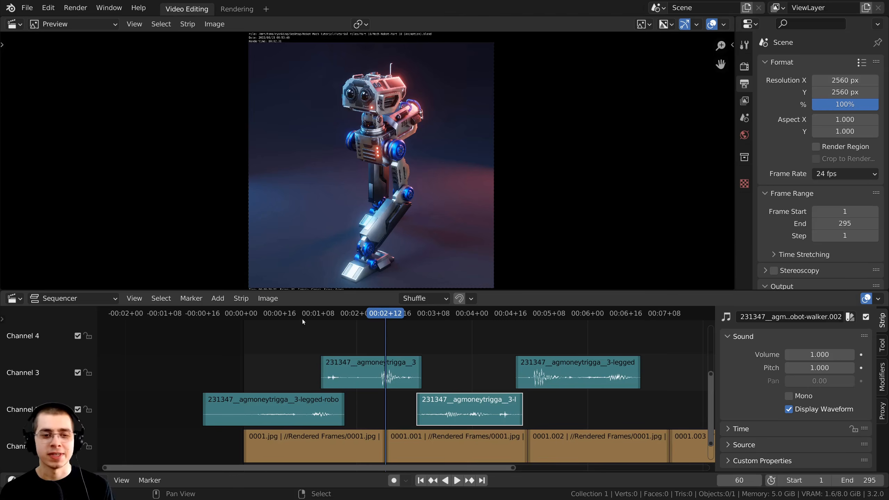
drag(302, 320, 259, 322)
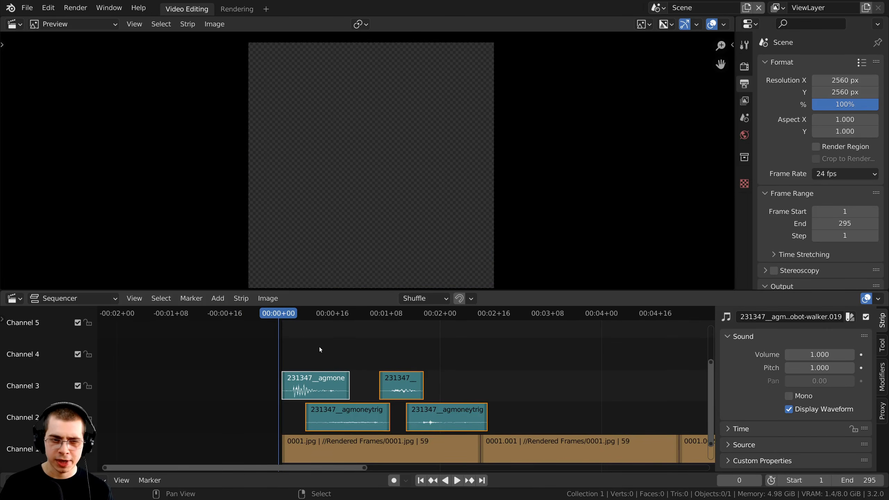
Play back the footsteps, then box-select the four footstep clips.
ctrl+scroll(329, 347, right, 2)
key(space)
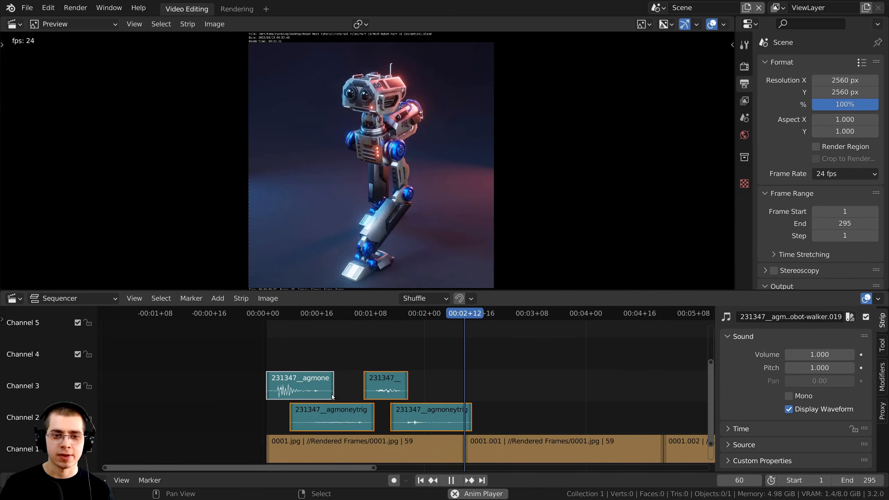
key(space)
scroll(301, 378, down, 2)
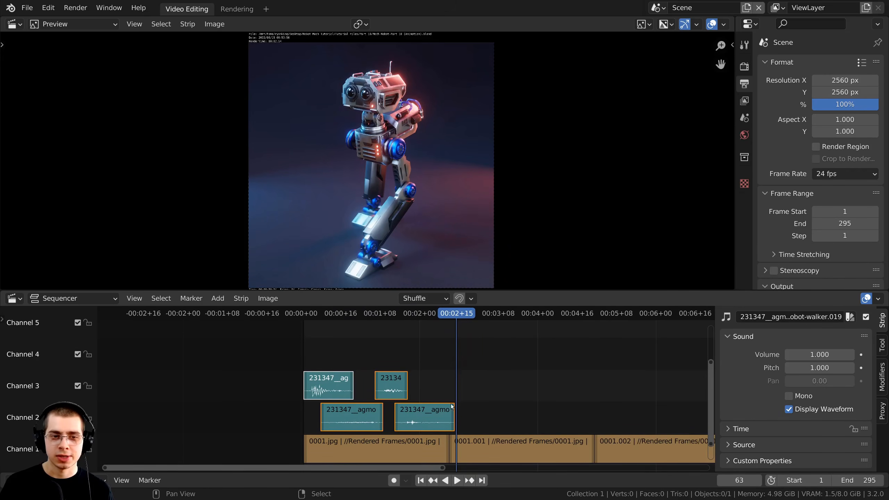
click(262, 354)
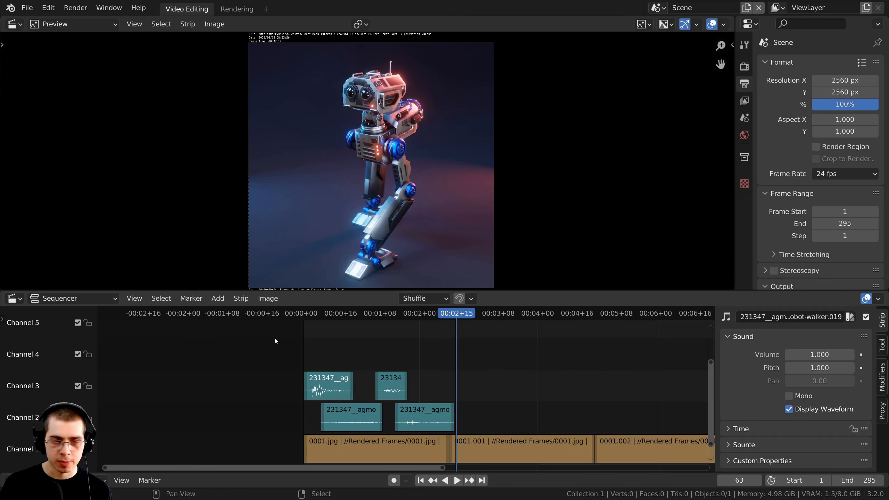
key(b)
drag(281, 338, 430, 419)
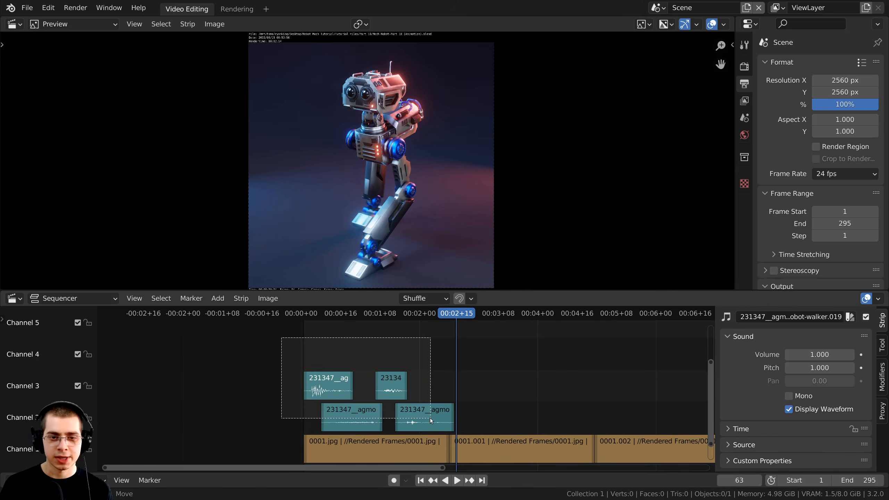
scroll(417, 419, up, 1)
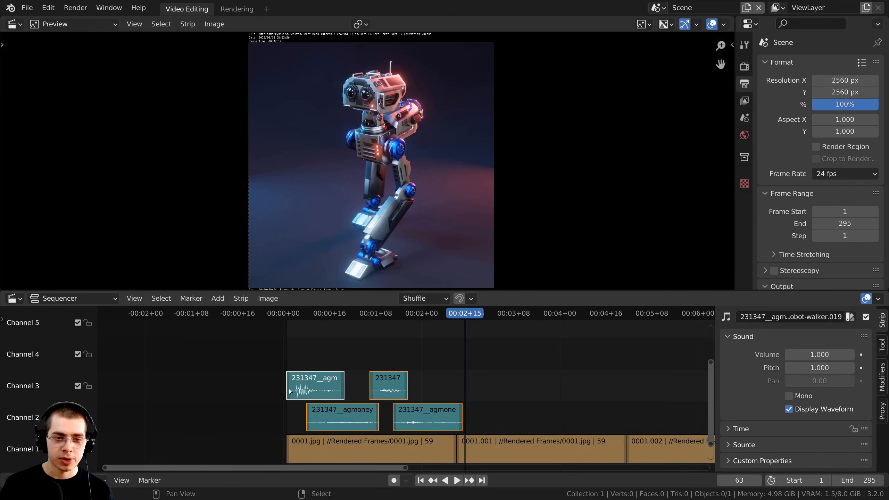
Duplicate the four footstep clips after the originals, shift the copies three frames later, and check sync.
key(shift+d)
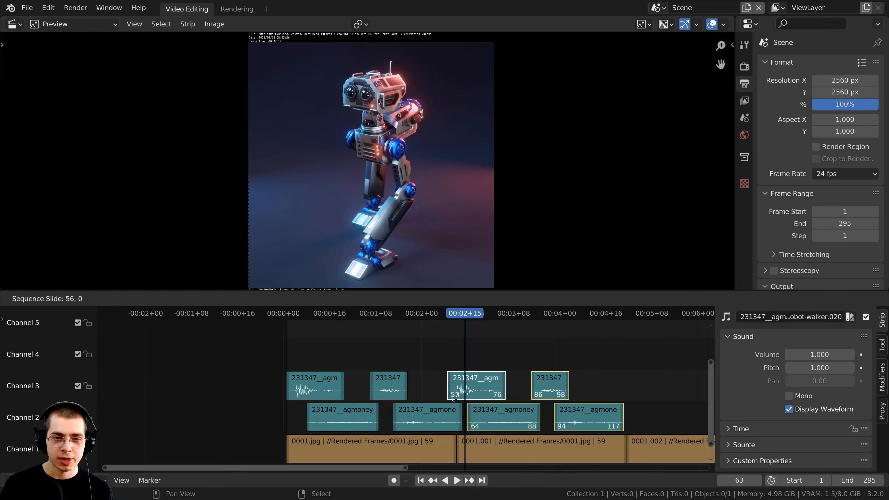
click(451, 401)
middle_drag(451, 401, 367, 400)
scroll(366, 401, up, 2)
drag(379, 422, 375, 419)
key(g)
click(388, 417)
scroll(448, 400, down, 4)
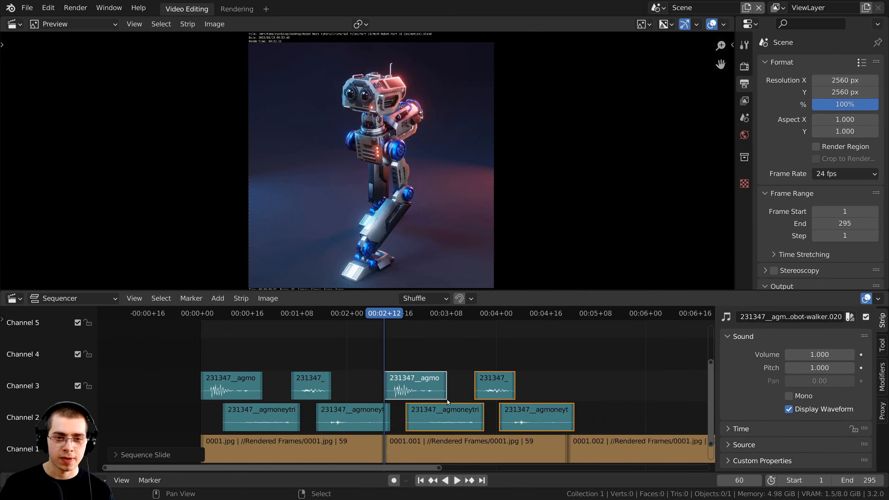
key(space)
scroll(385, 410, down, 4)
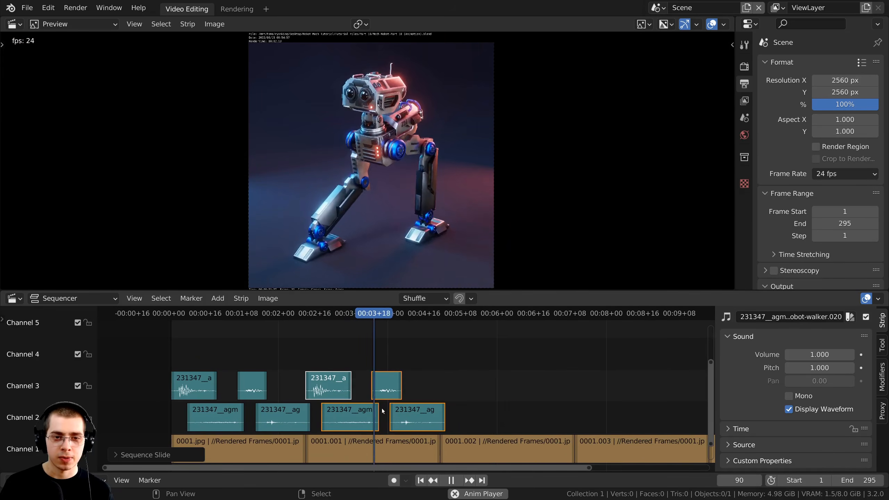
key(space)
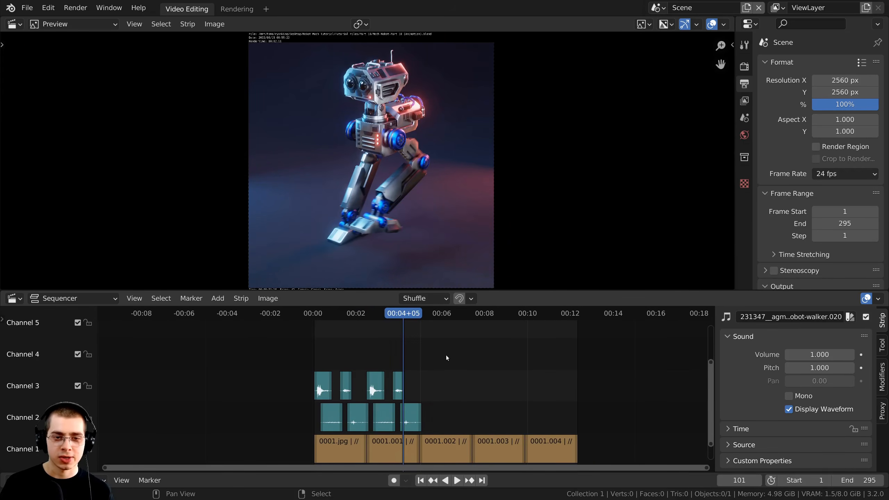
Delete image strips 0001.002 to 0001.004 from channel 1.
drag(445, 345, 598, 468)
scroll(467, 430, up, 2)
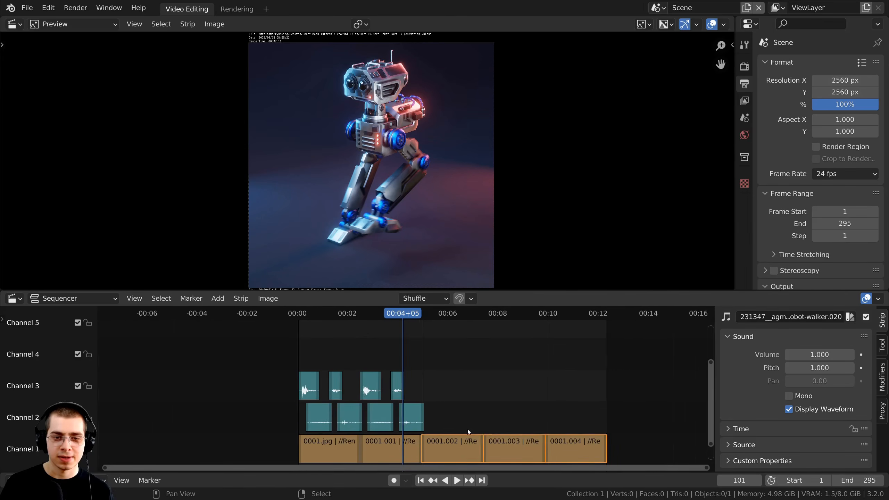
scroll(510, 433, up, 1)
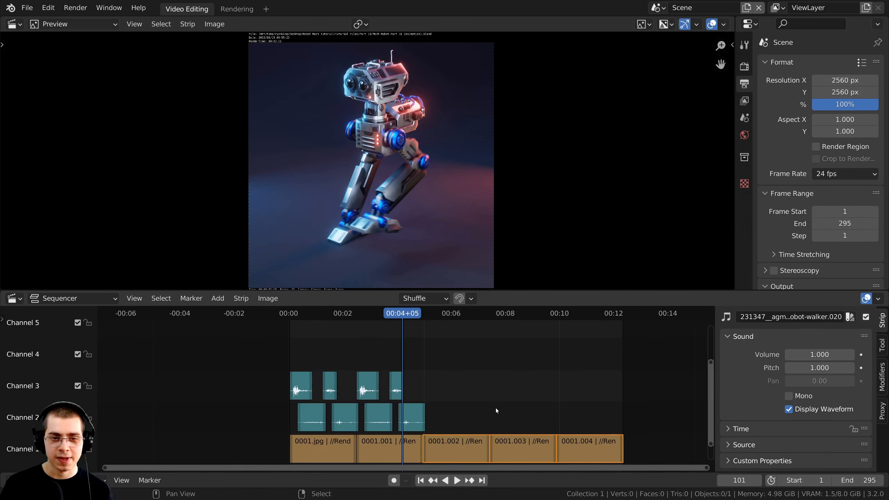
key(Delete)
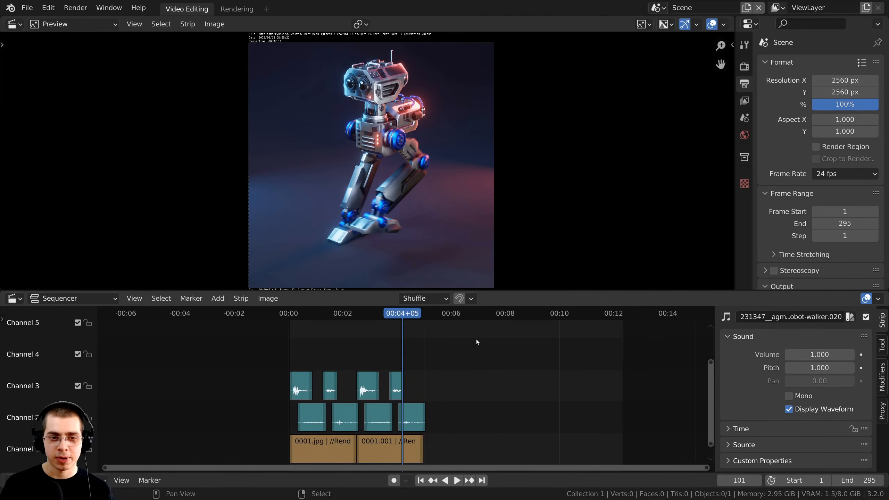
Duplicate all ten image and sound strips twice, placing each copy after the previous set.
key(b)
drag(477, 337, 223, 471)
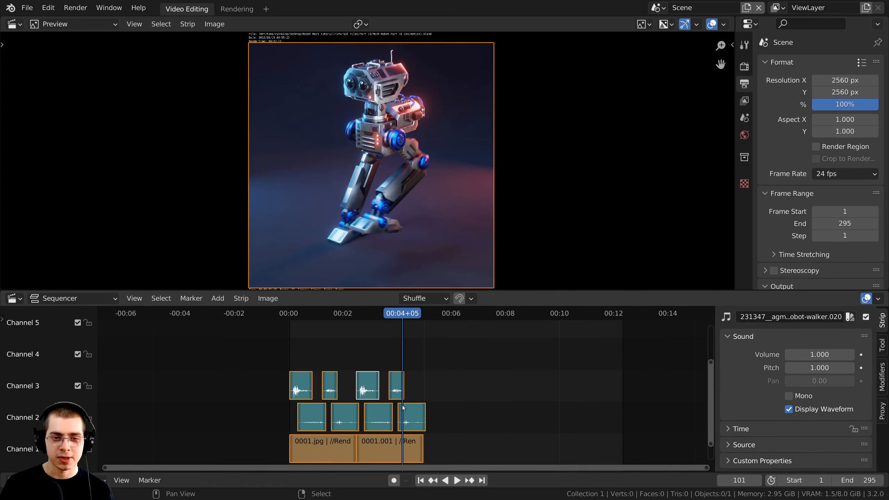
key(shift+d)
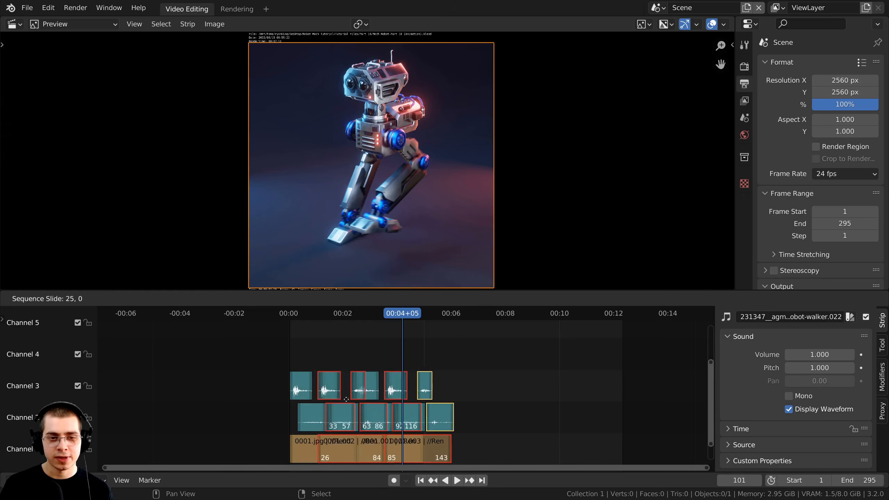
click(422, 410)
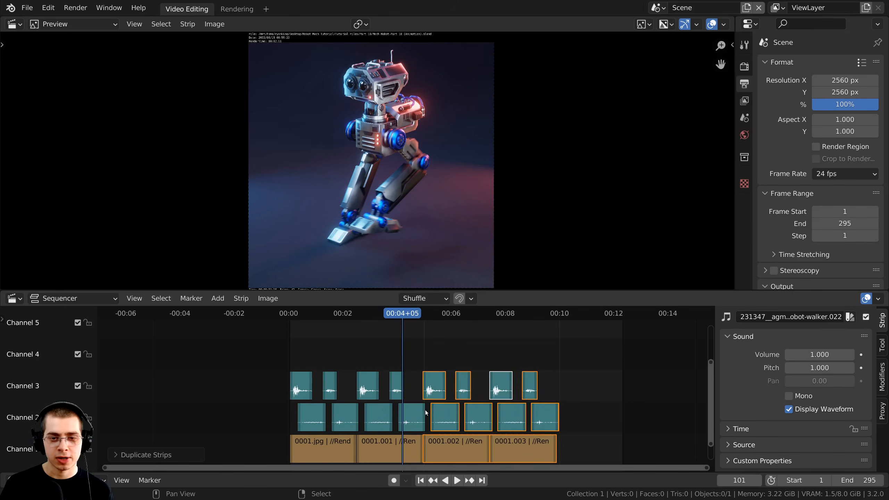
key(shift+d)
click(486, 418)
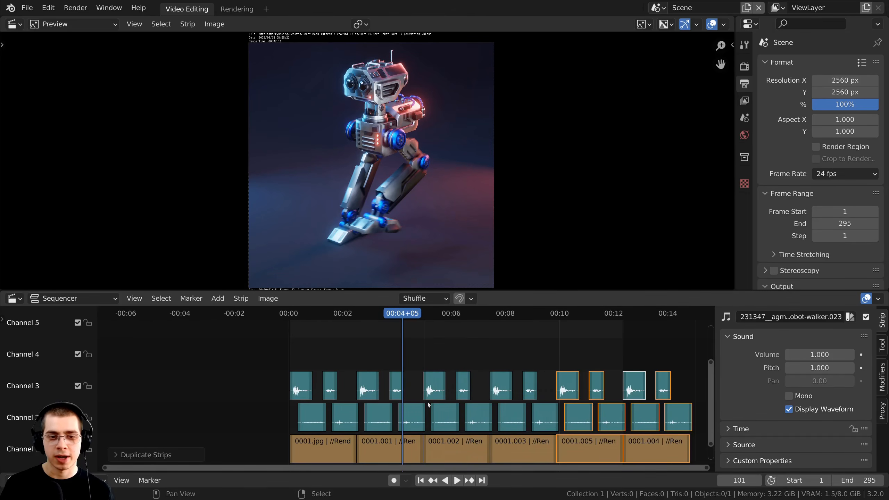
Play the repeated sequence back from the start.
click(287, 368)
scroll(298, 367, up, 3)
scroll(564, 368, down, 2)
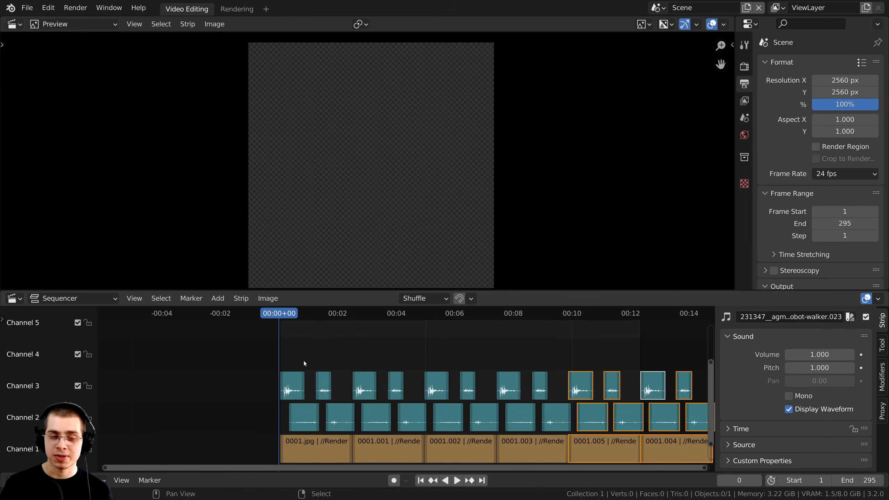
key(space)
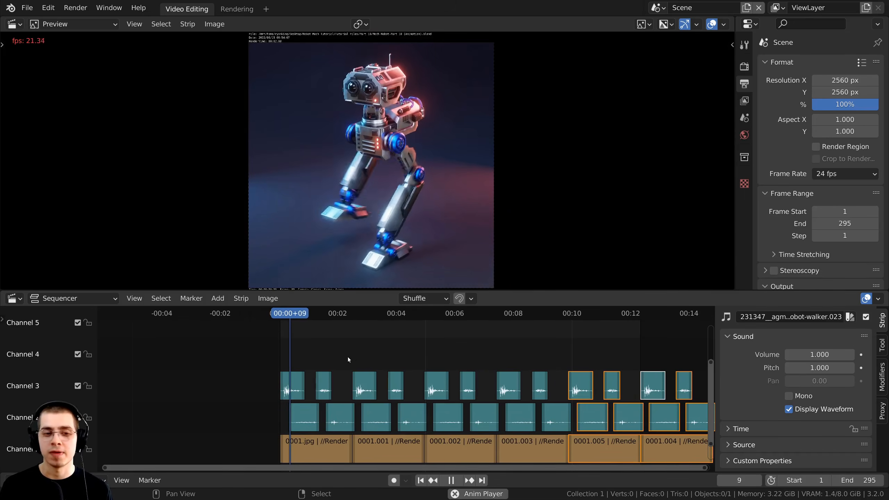
middle_drag(326, 358, 277, 357)
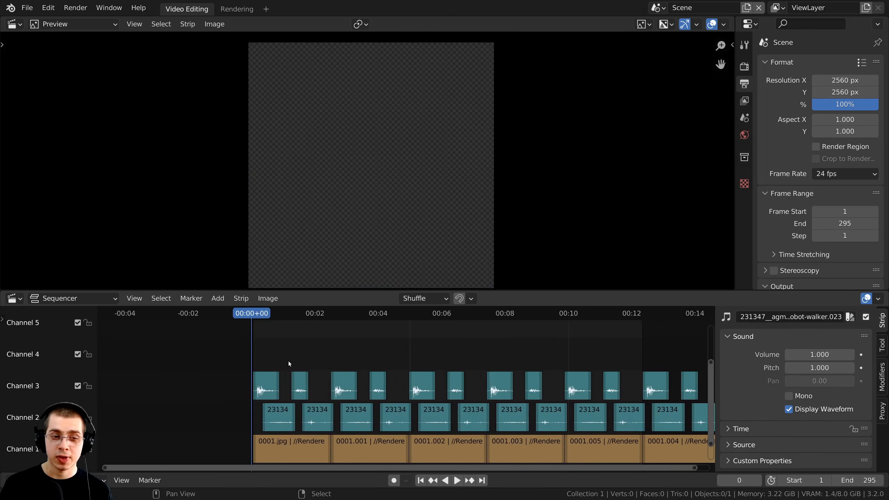
scroll(403, 343, up, 3)
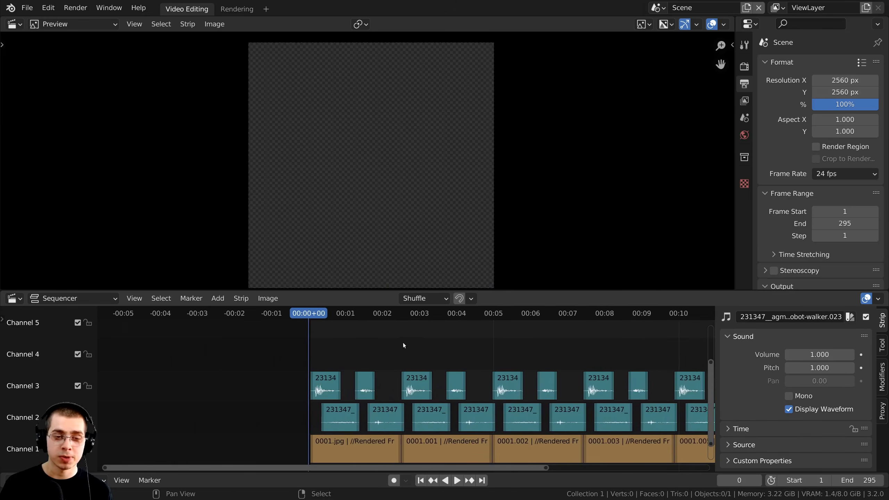
Copy the first image strip and its footstep sounds to just before frame 0.
key(b)
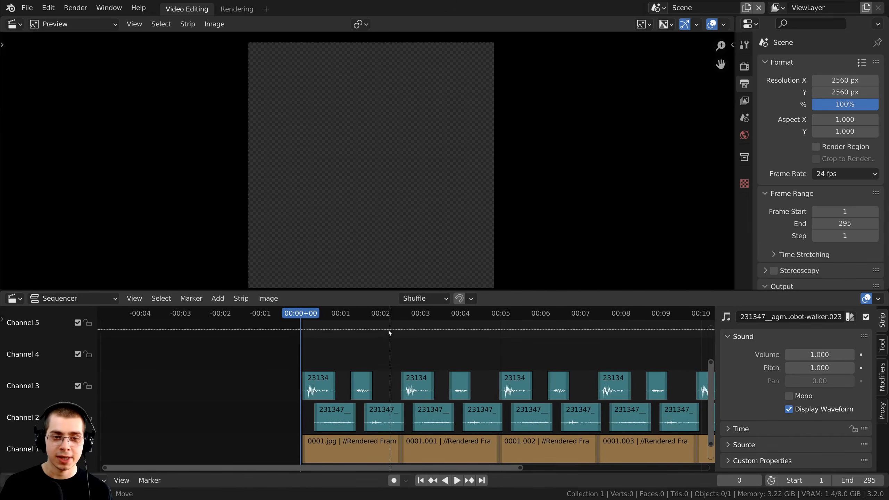
drag(389, 333, 293, 442)
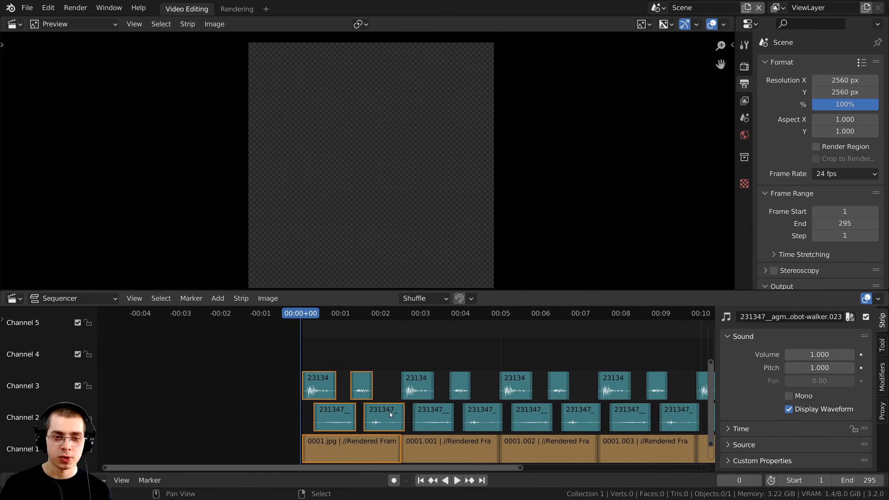
scroll(392, 415, up, 1)
key(g)
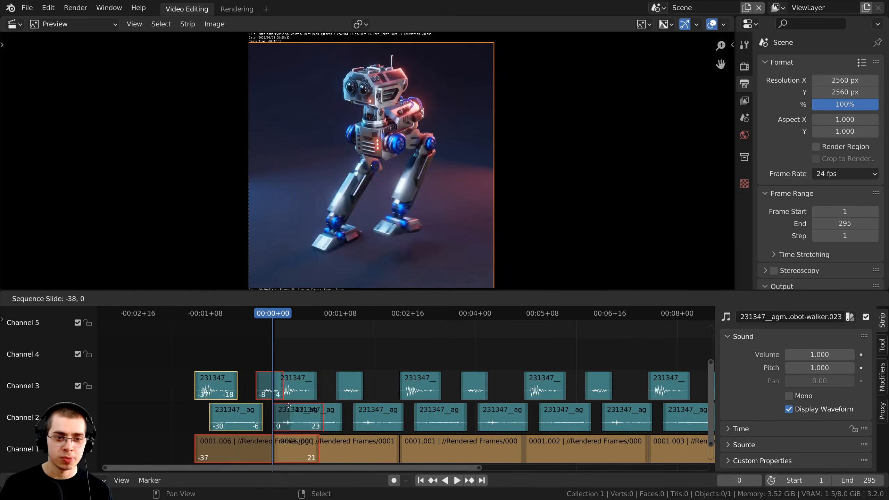
click(283, 408)
scroll(247, 420, up, 2)
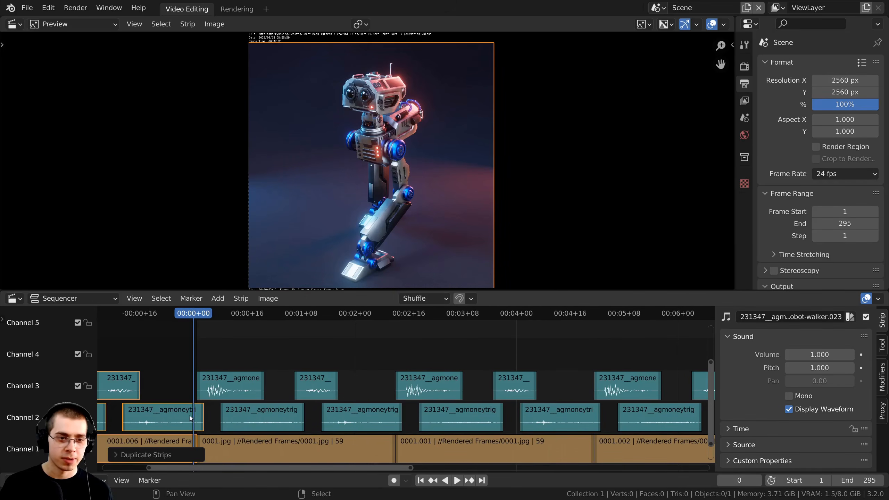
Deselect all strips and play the sequence, stopping at frame 132.
key(alt+a)
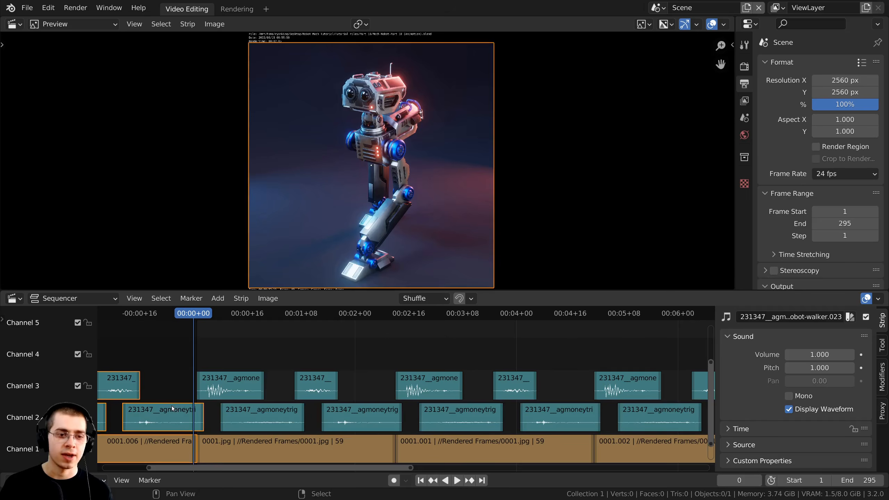
key(space)
scroll(361, 402, down, 5)
middle_drag(441, 411, 387, 404)
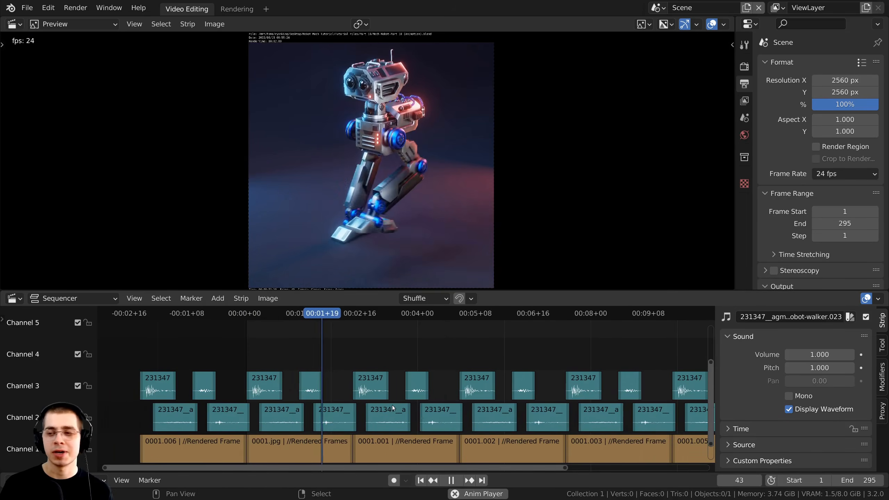
key(space)
key(space)
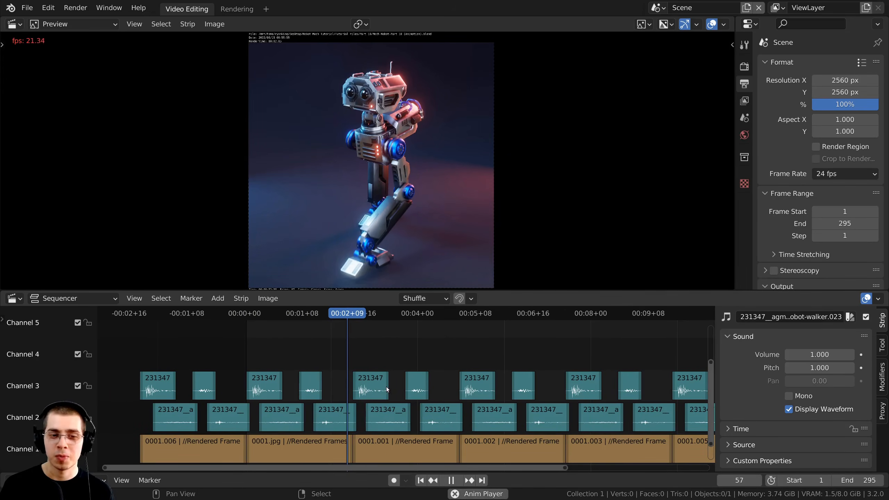
scroll(396, 391, down, 5)
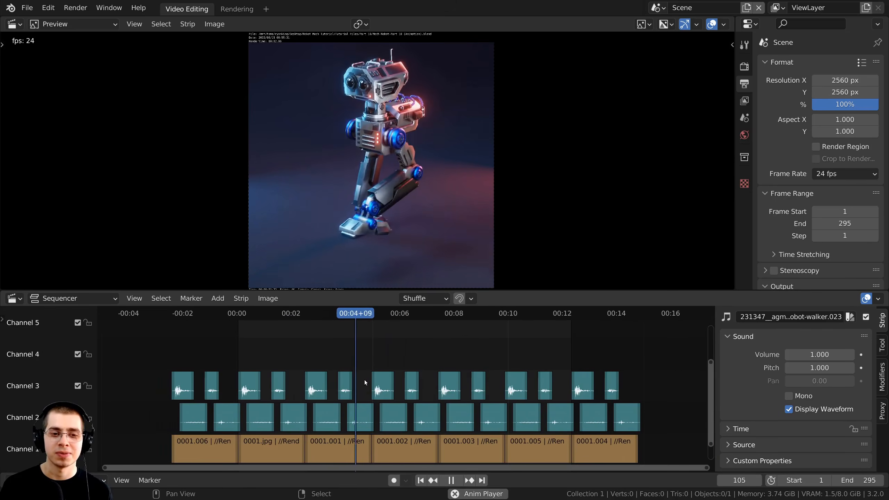
scroll(365, 380, up, 1)
key(space)
middle_drag(404, 190, 405, 190)
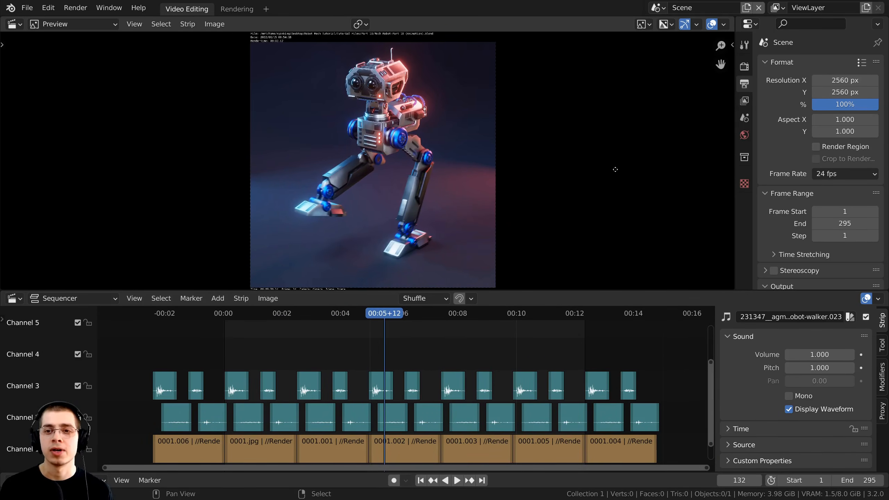
Set the render output path to Final Video in the Part 10 folder.
middle_drag(616, 170, 612, 165)
scroll(808, 120, down, 6)
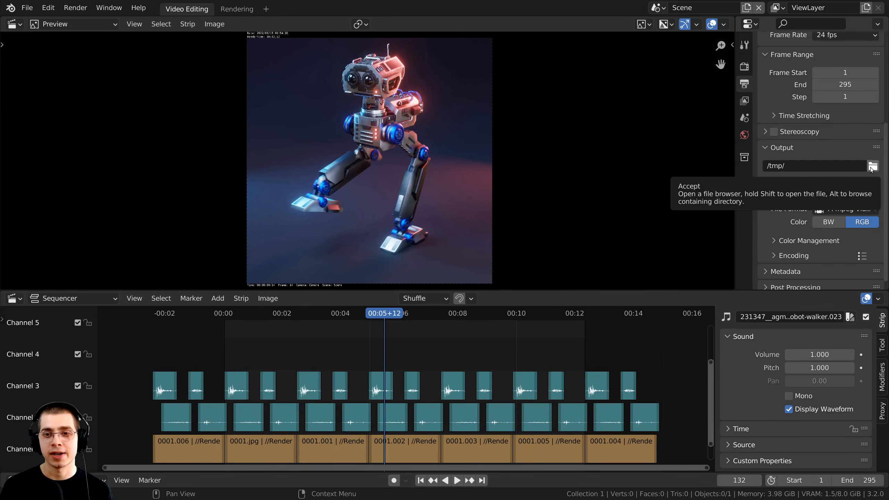
click(874, 167)
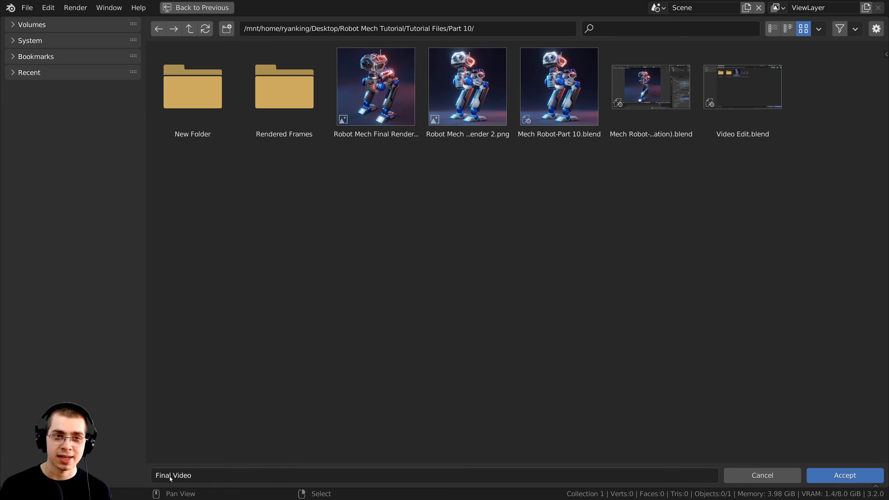
click(848, 478)
scroll(822, 163, down, 1)
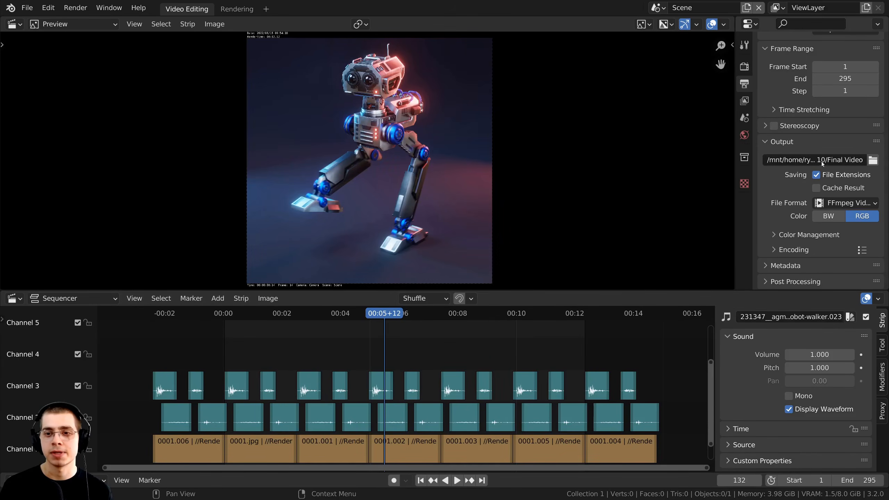
drag(737, 157, 705, 158)
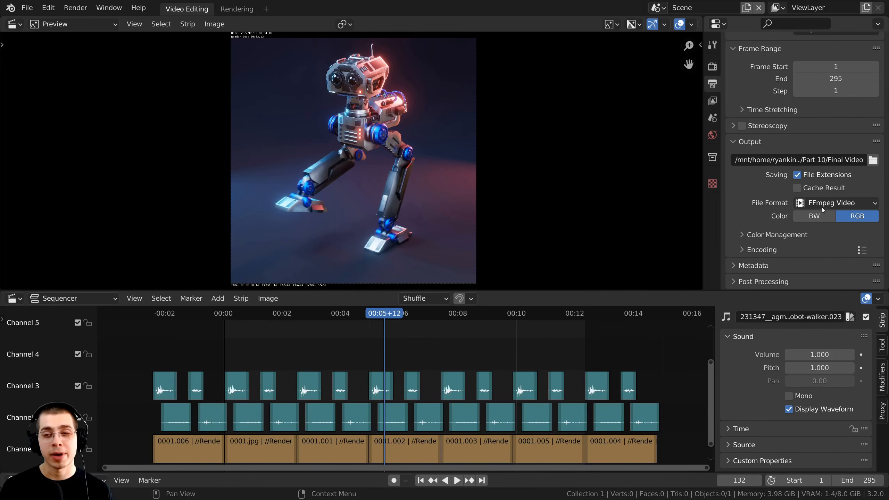
Keep FFmpeg Video as the file format and check the MPEG-4 encoding settings.
click(812, 206)
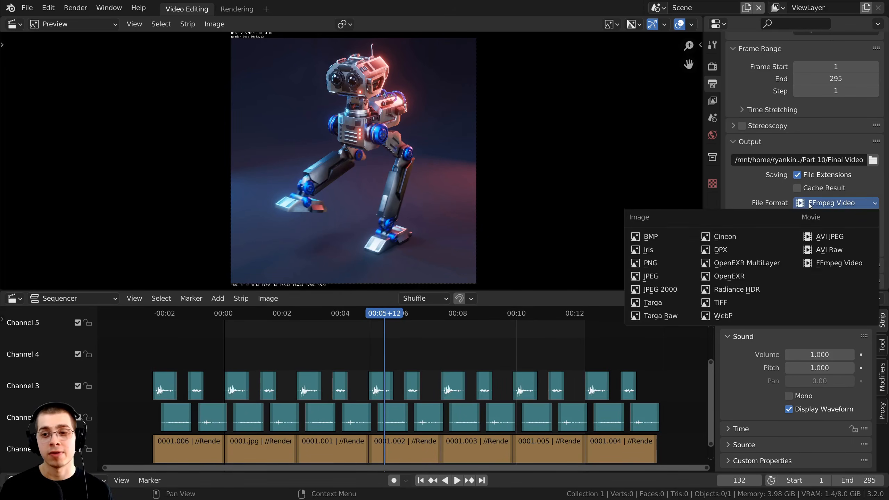
click(810, 204)
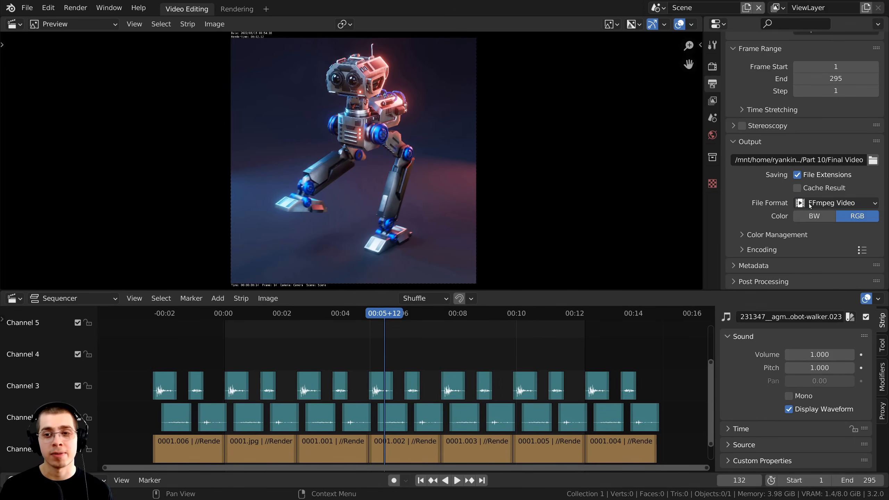
click(742, 250)
scroll(756, 224, down, 6)
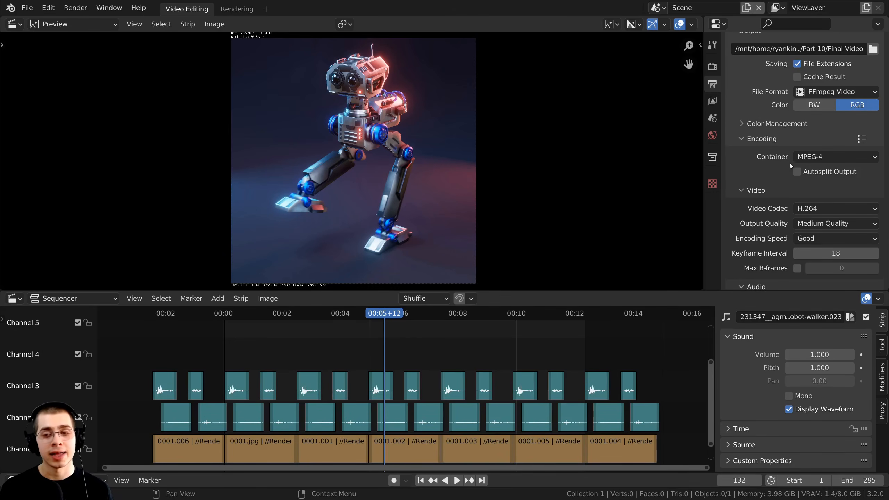
scroll(786, 137, down, 2)
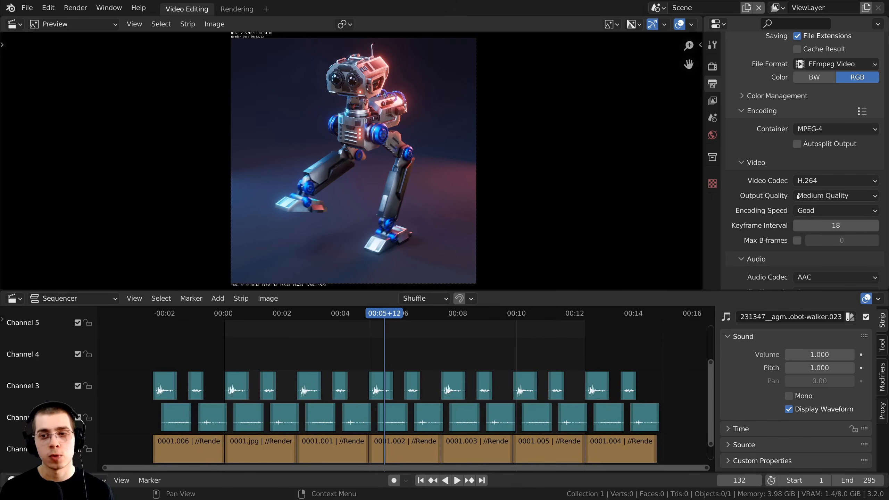
scroll(814, 204, down, 5)
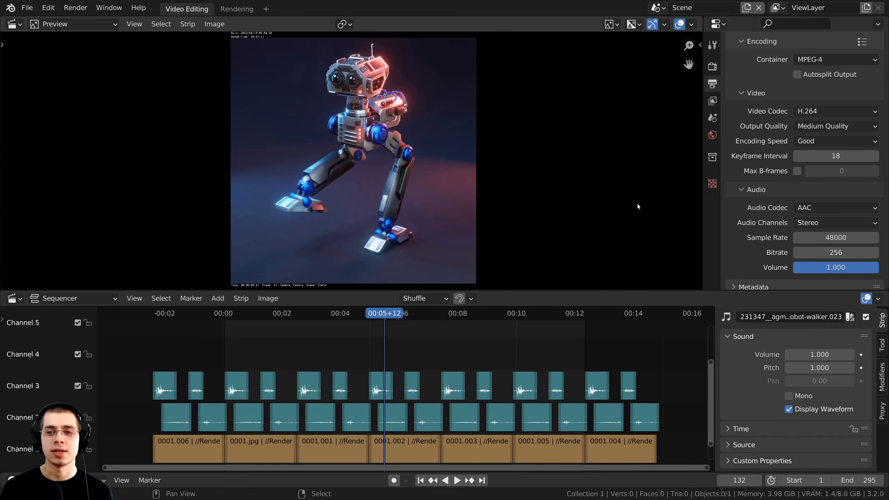
Save Video Edit.blend and render all 295 frames as an animation.
key(ctrl+s)
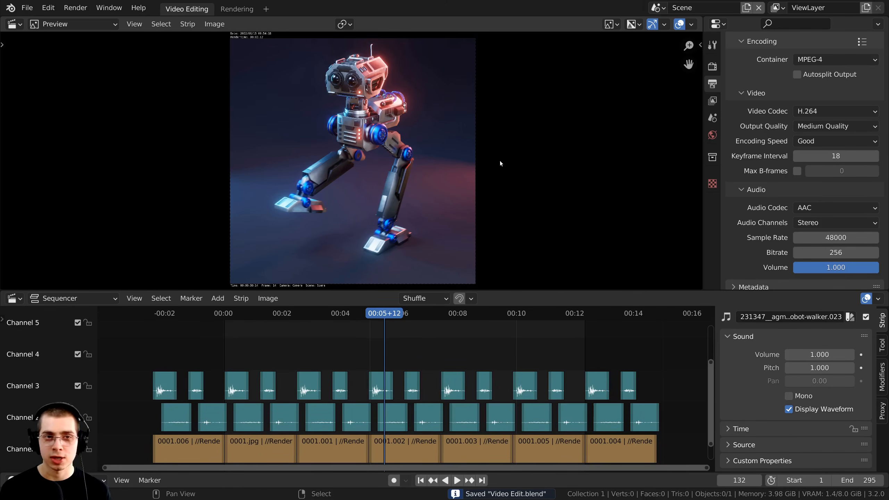
key(ctrl+F12)
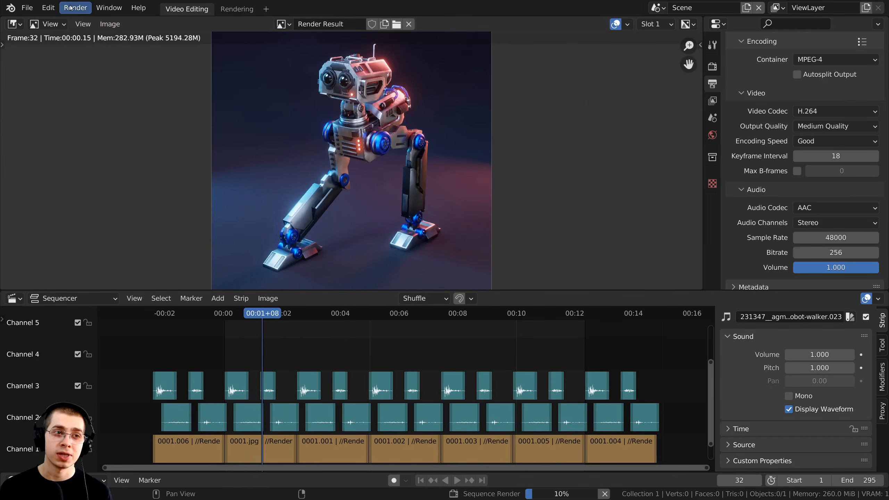
click(71, 8)
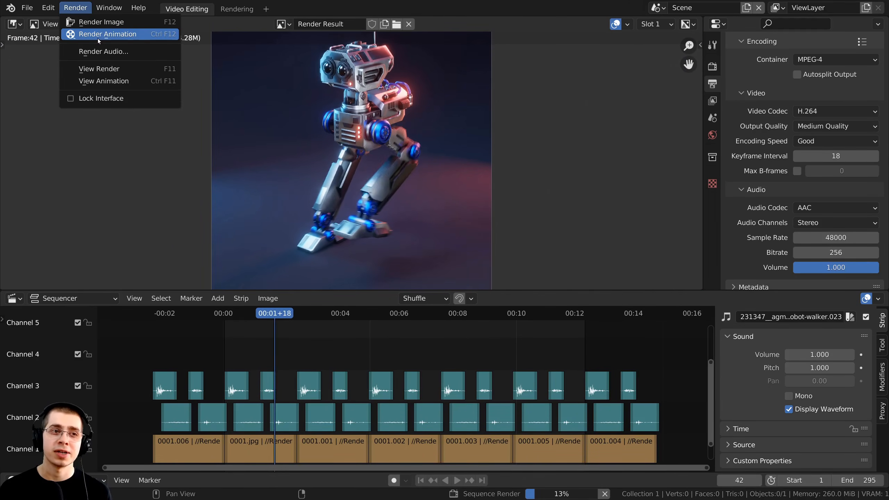